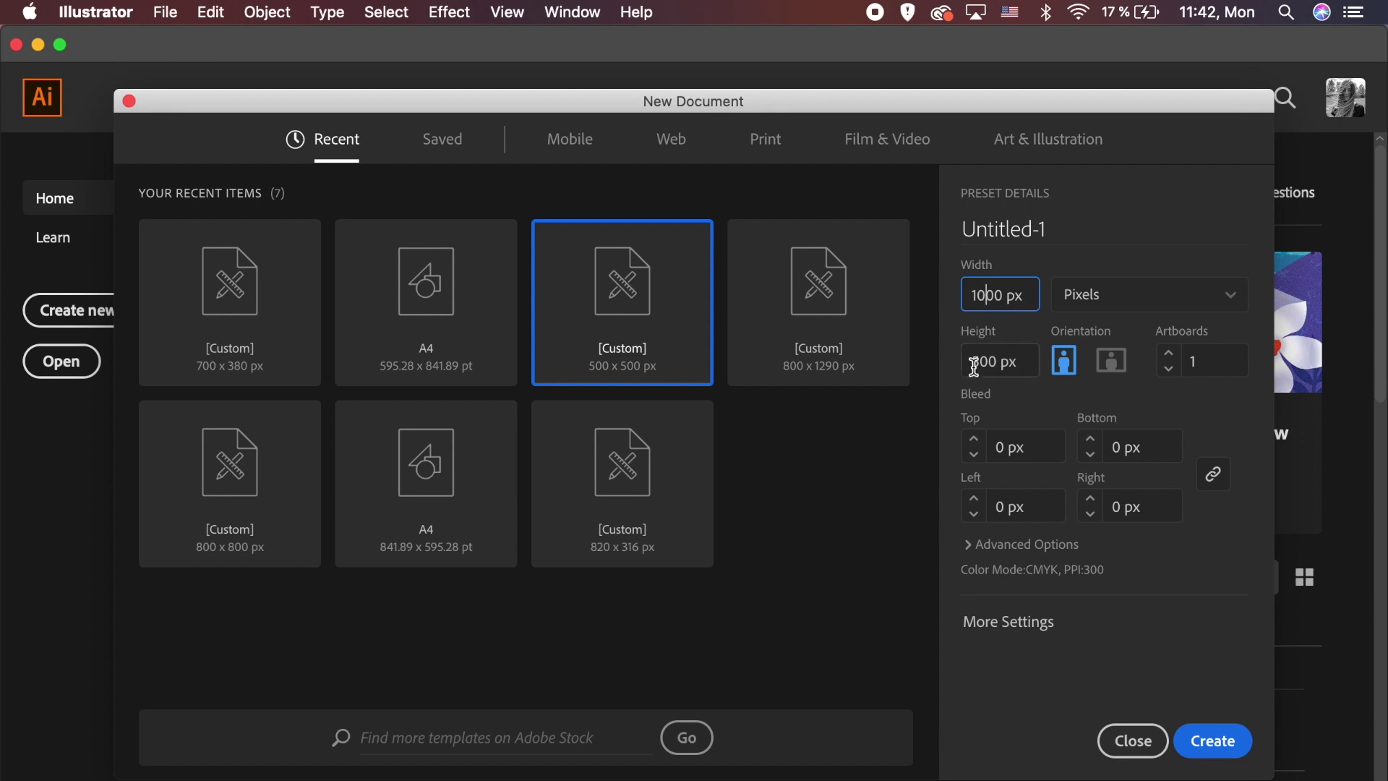
Step: Set the new document's height to 1000 px and create the 1000 x 1000 px document
click(1010, 361)
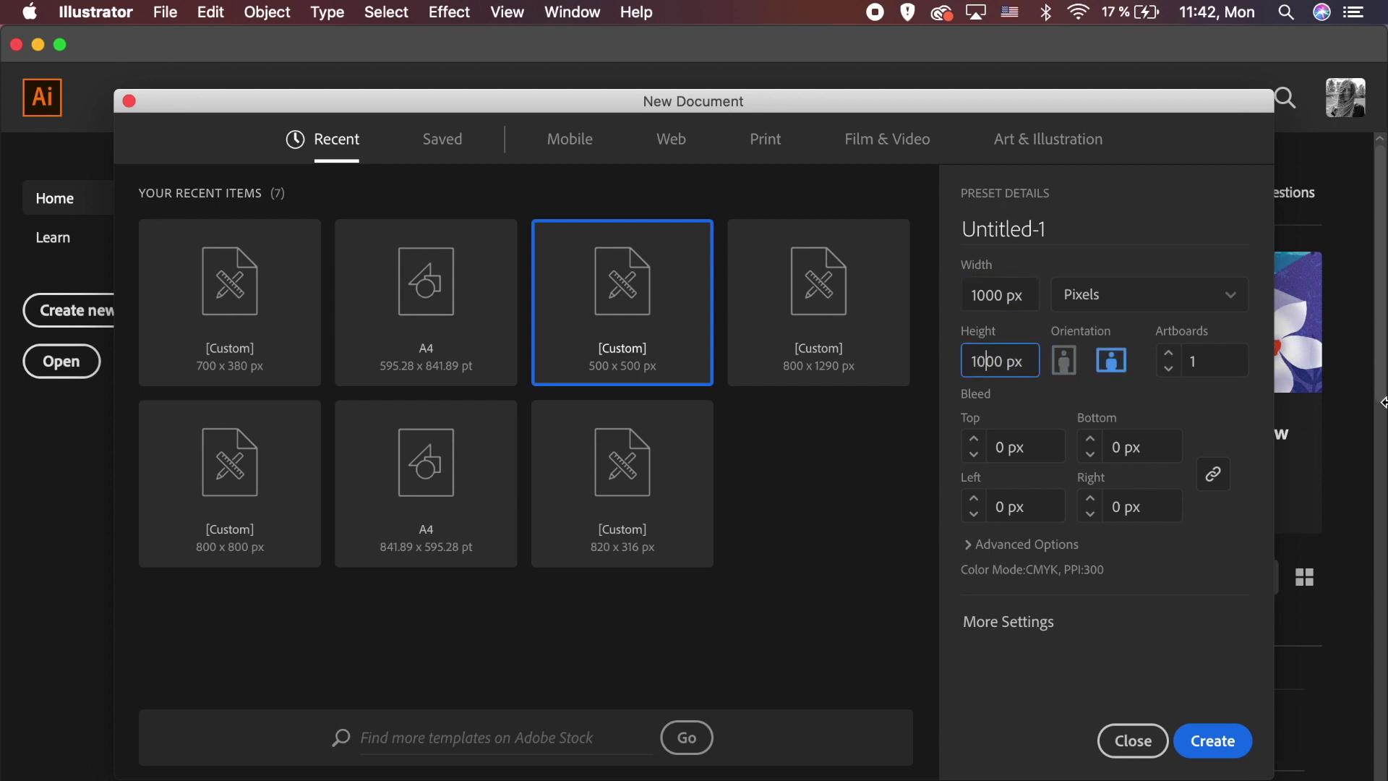
key(Return)
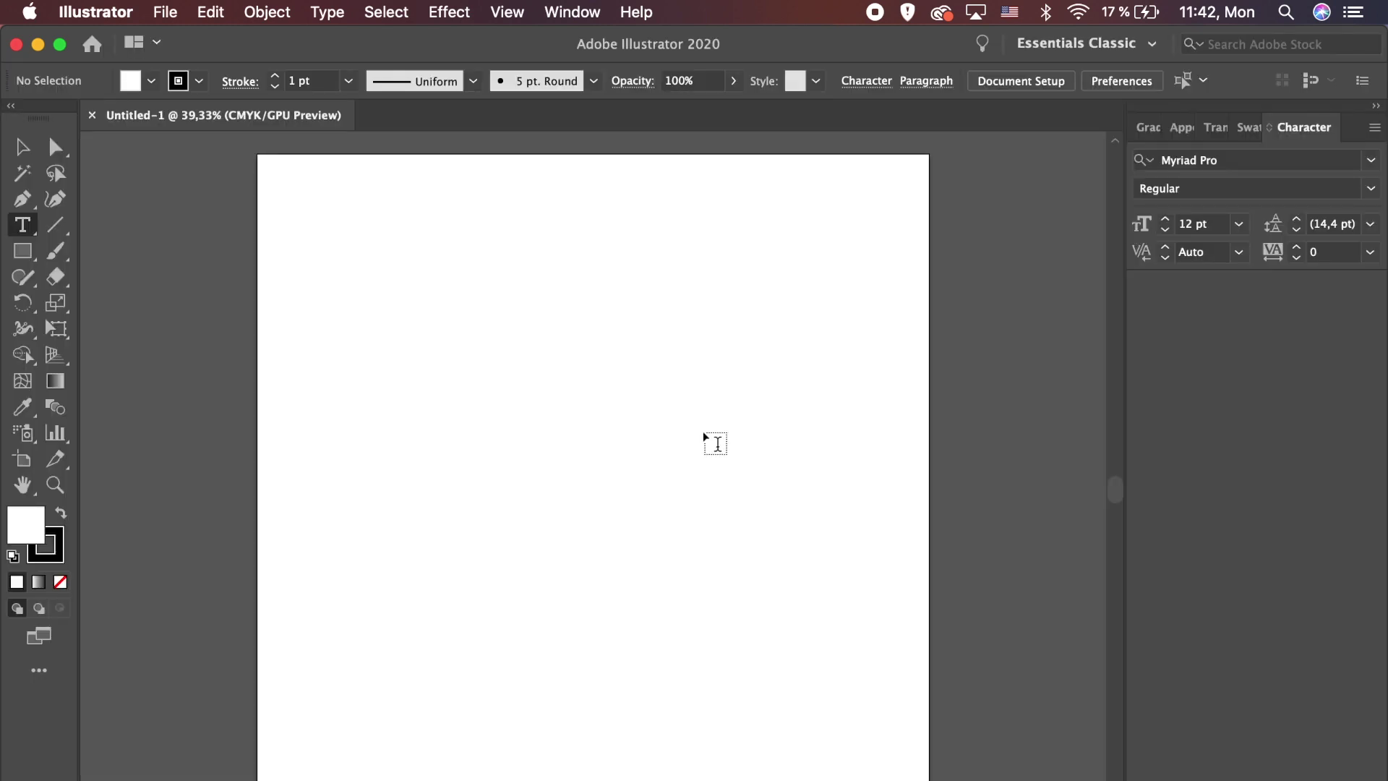
Step: Detach the Character panel from its docked group and close it
drag(1276, 127, 888, 270)
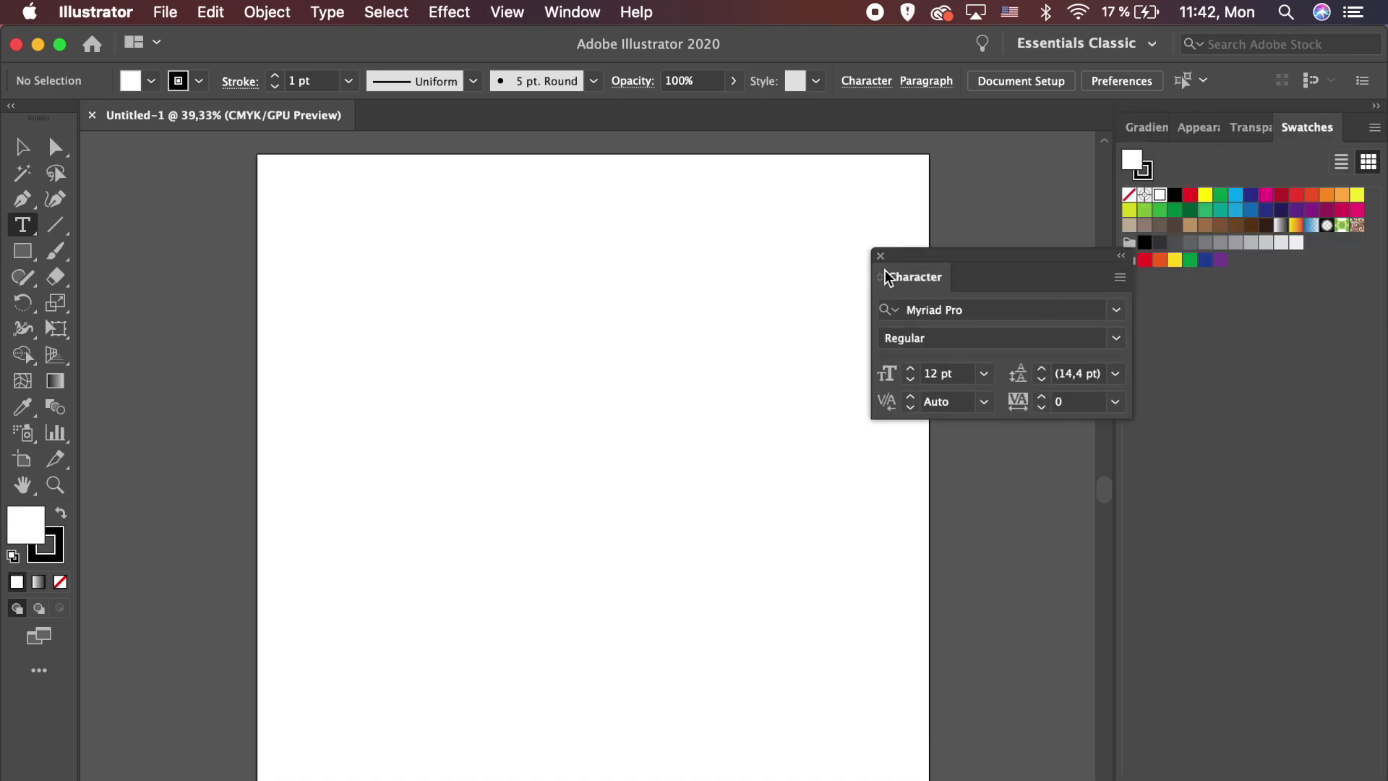
click(882, 255)
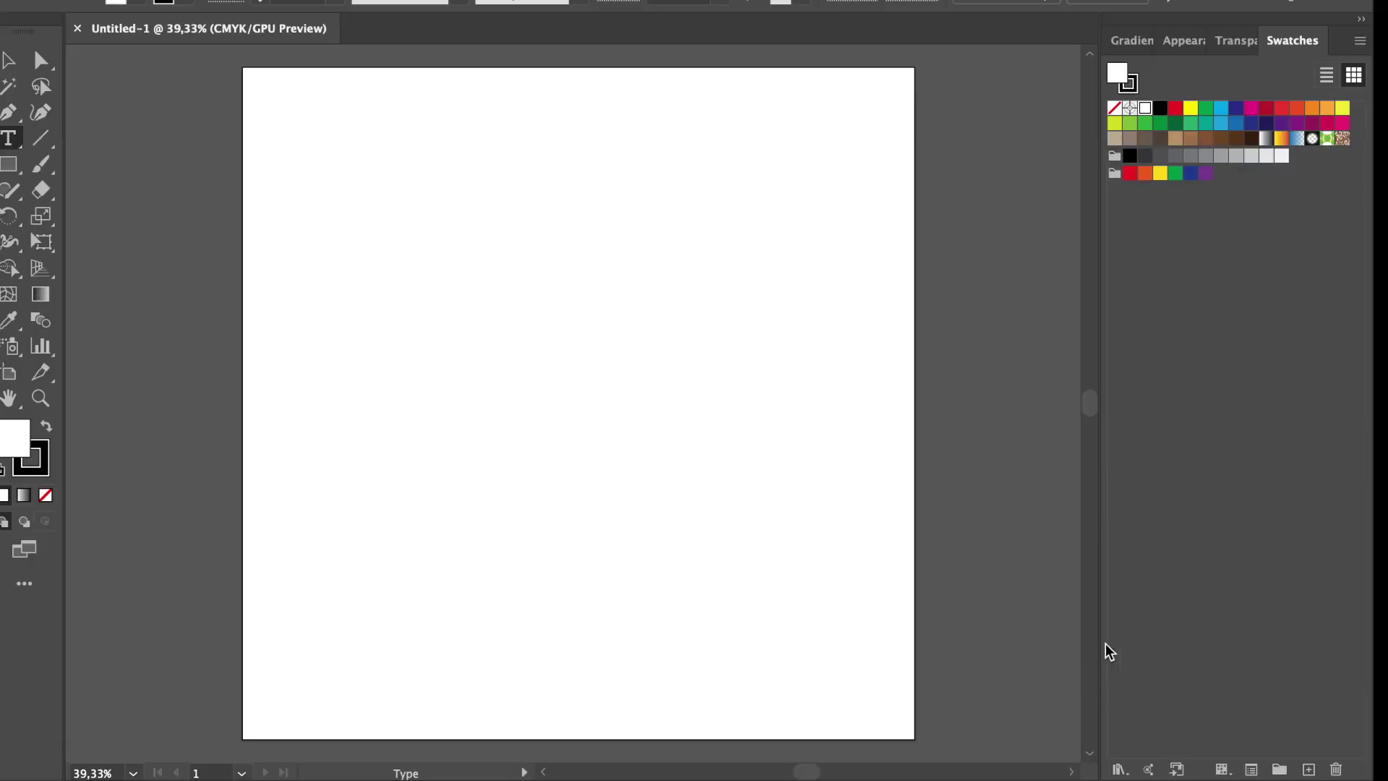
Step: Load Leisure Colors.ai from the Desktop as a swatch library and add its colour group to the document swatches
click(1119, 770)
click(1142, 756)
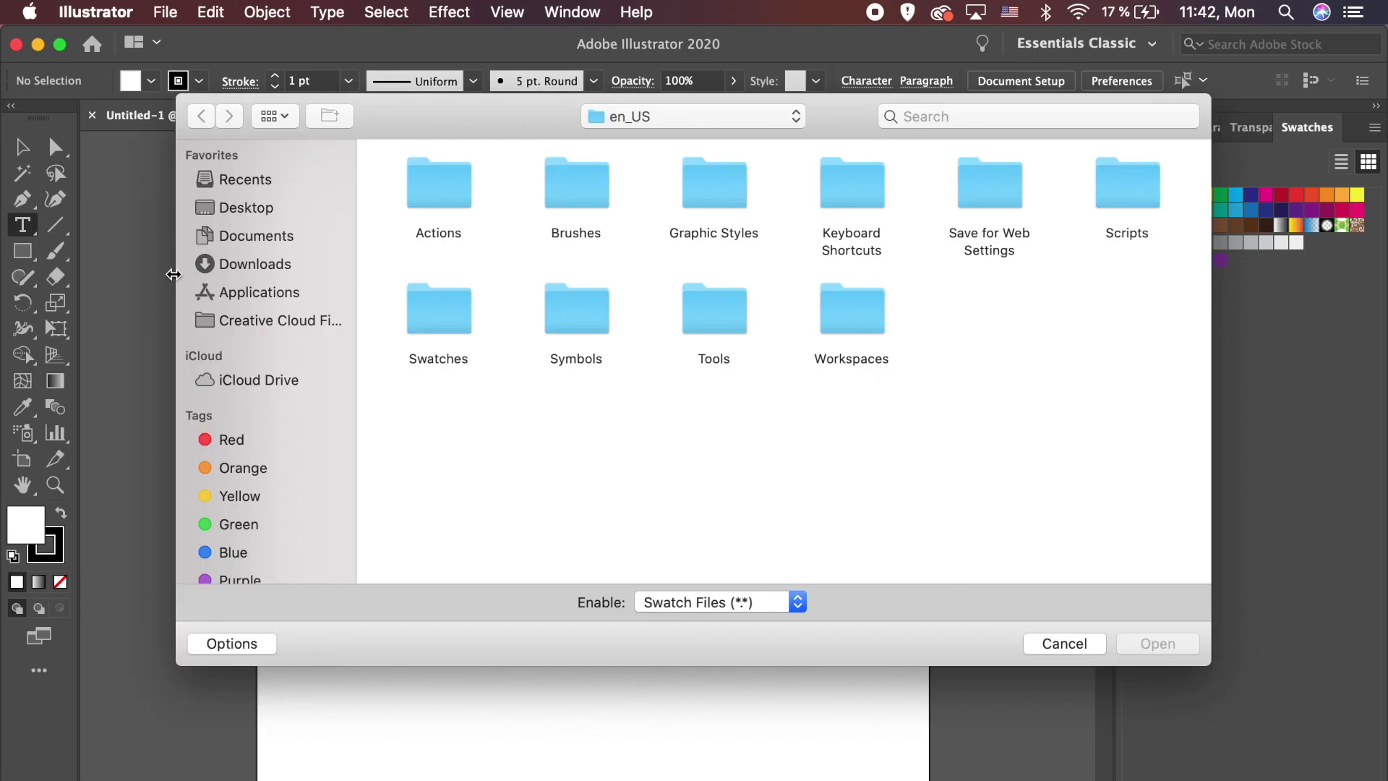
click(256, 208)
click(698, 194)
click(1152, 643)
drag(579, 475, 1138, 338)
click(574, 397)
Step: Delete all the default swatches and their colour groups, keeping only the imported colour group
click(1129, 260)
shift+click(1129, 242)
shift+click(1162, 197)
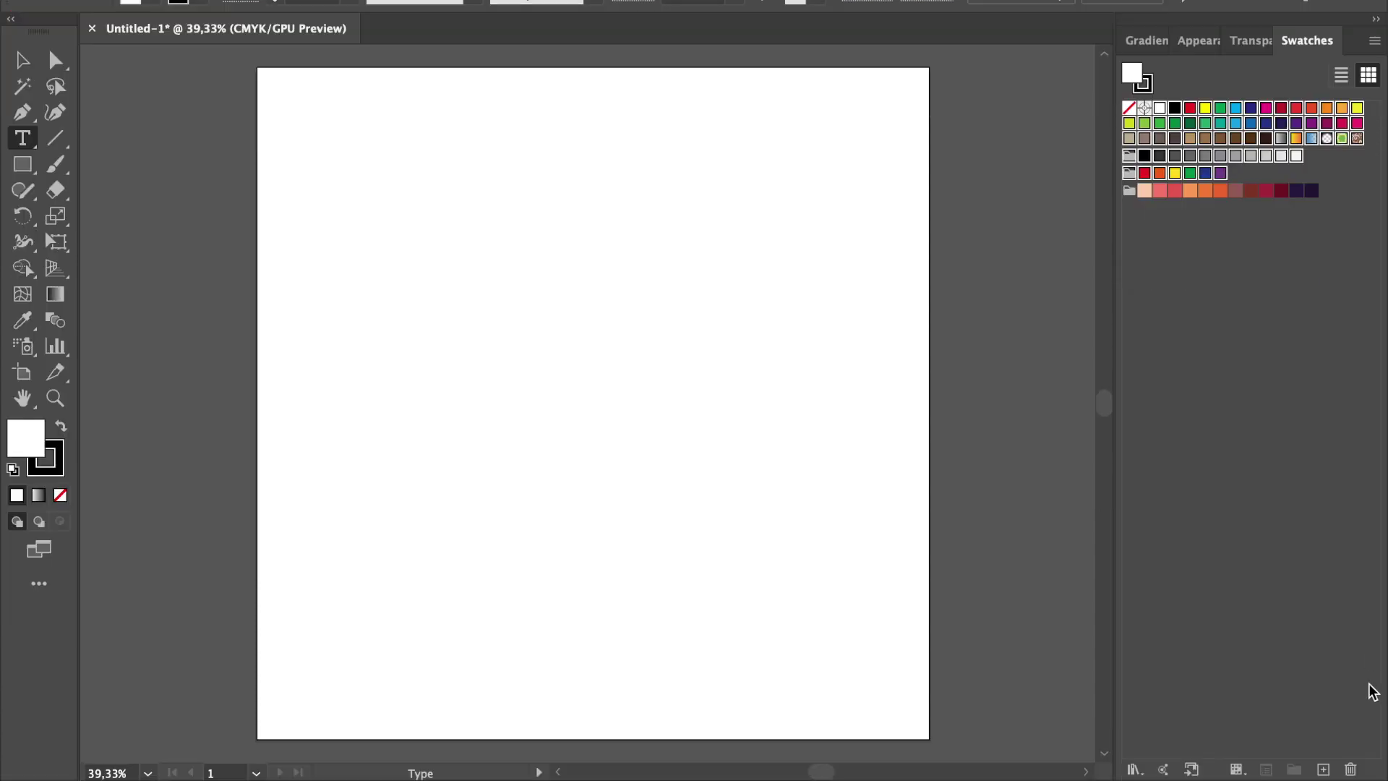
click(1349, 767)
click(803, 489)
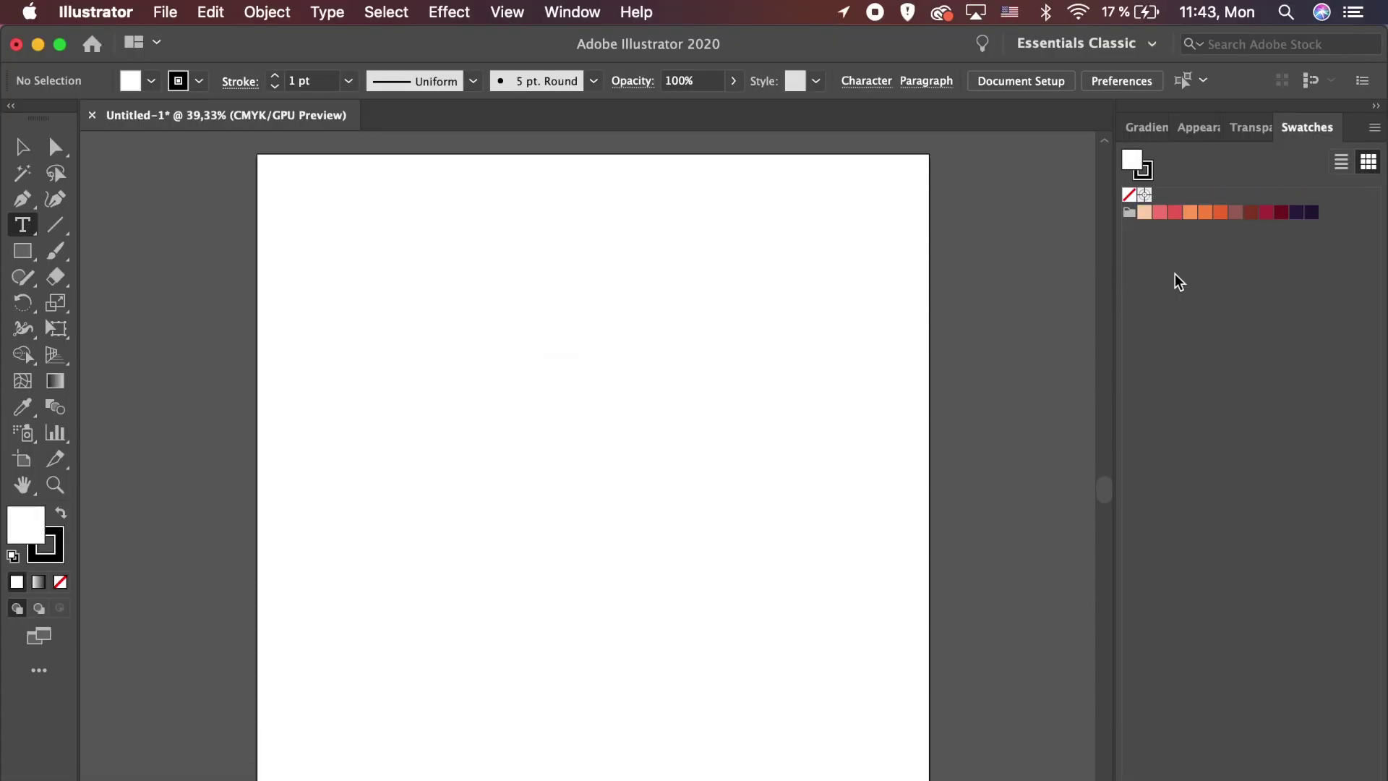
Step: Show the Layers panel below the swatches
click(560, 9)
scroll(620, 434, down, 1)
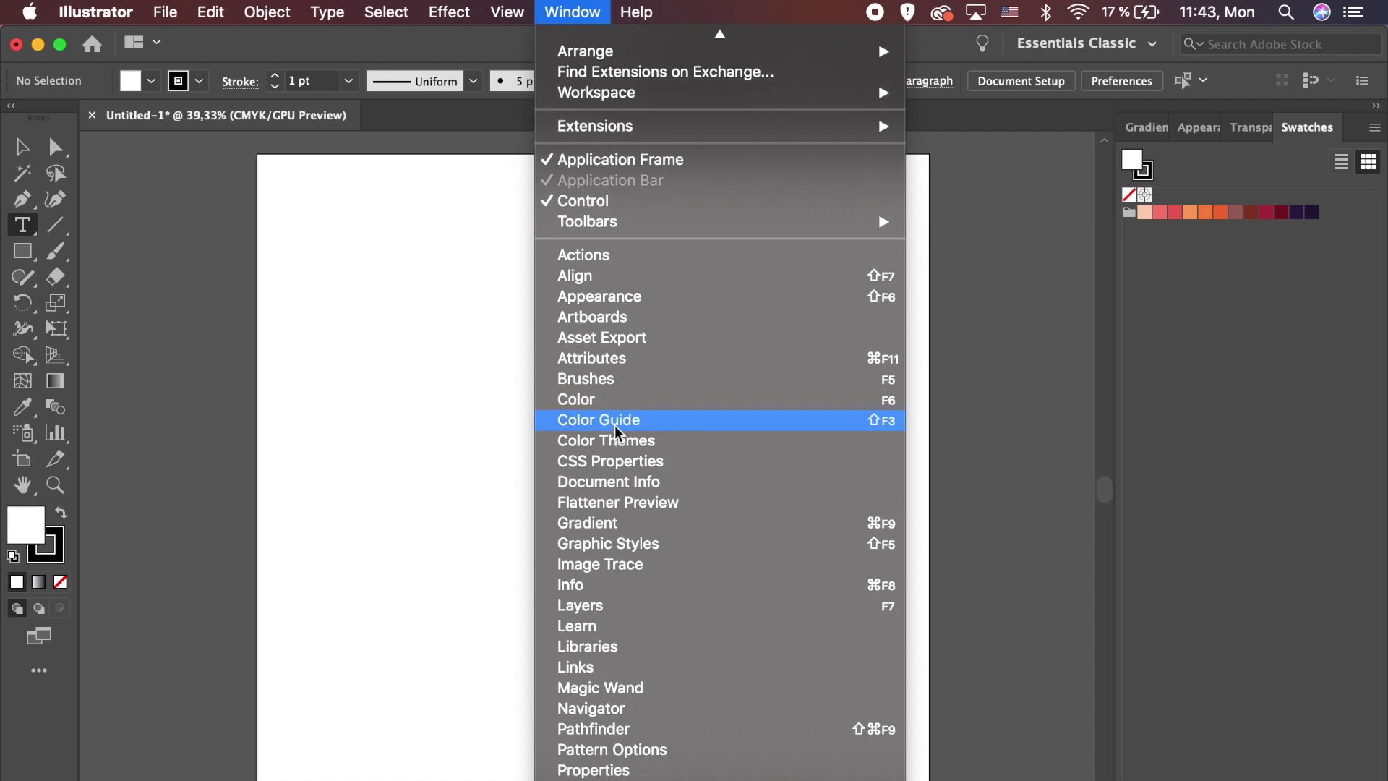
click(647, 606)
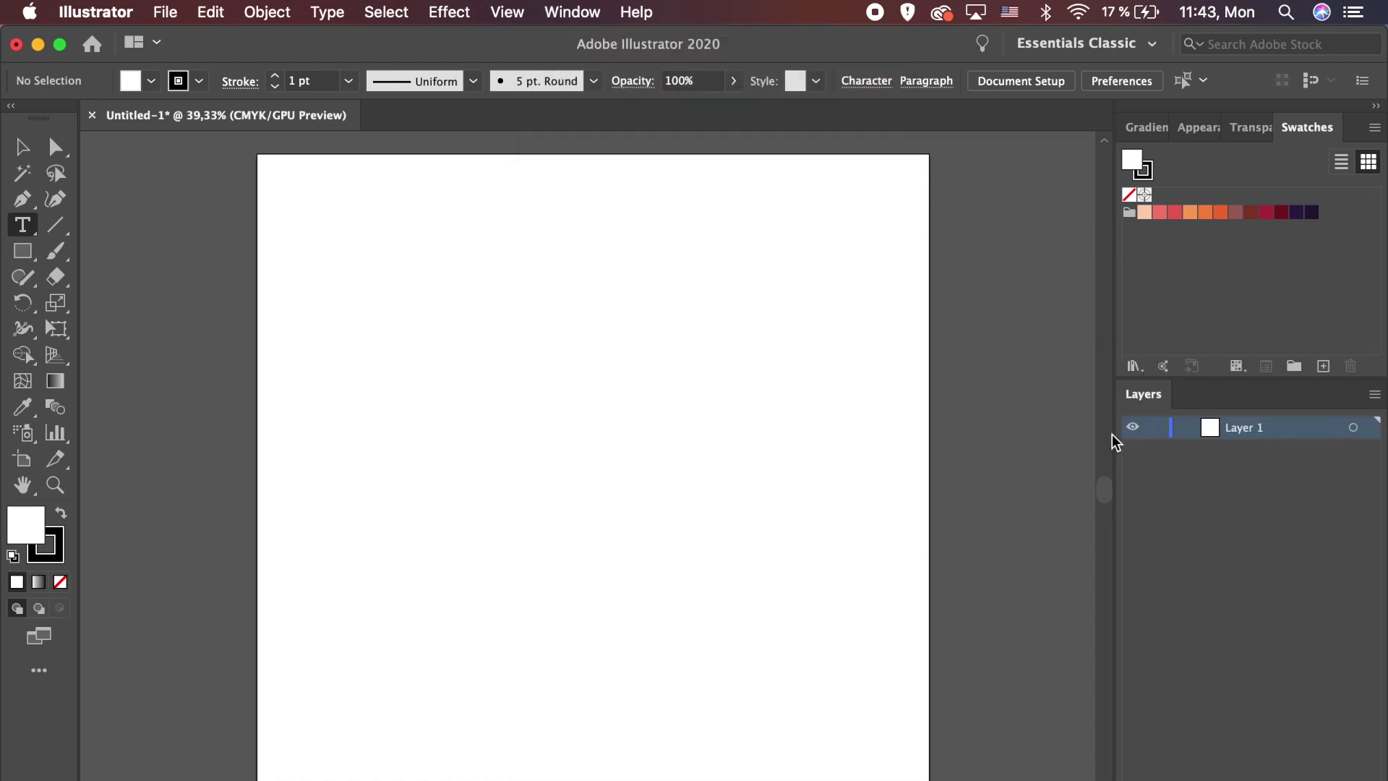
Step: Show Pathfinder, dock it above Layers, and group Swatches with it
click(592, 9)
scroll(648, 530, down, 5)
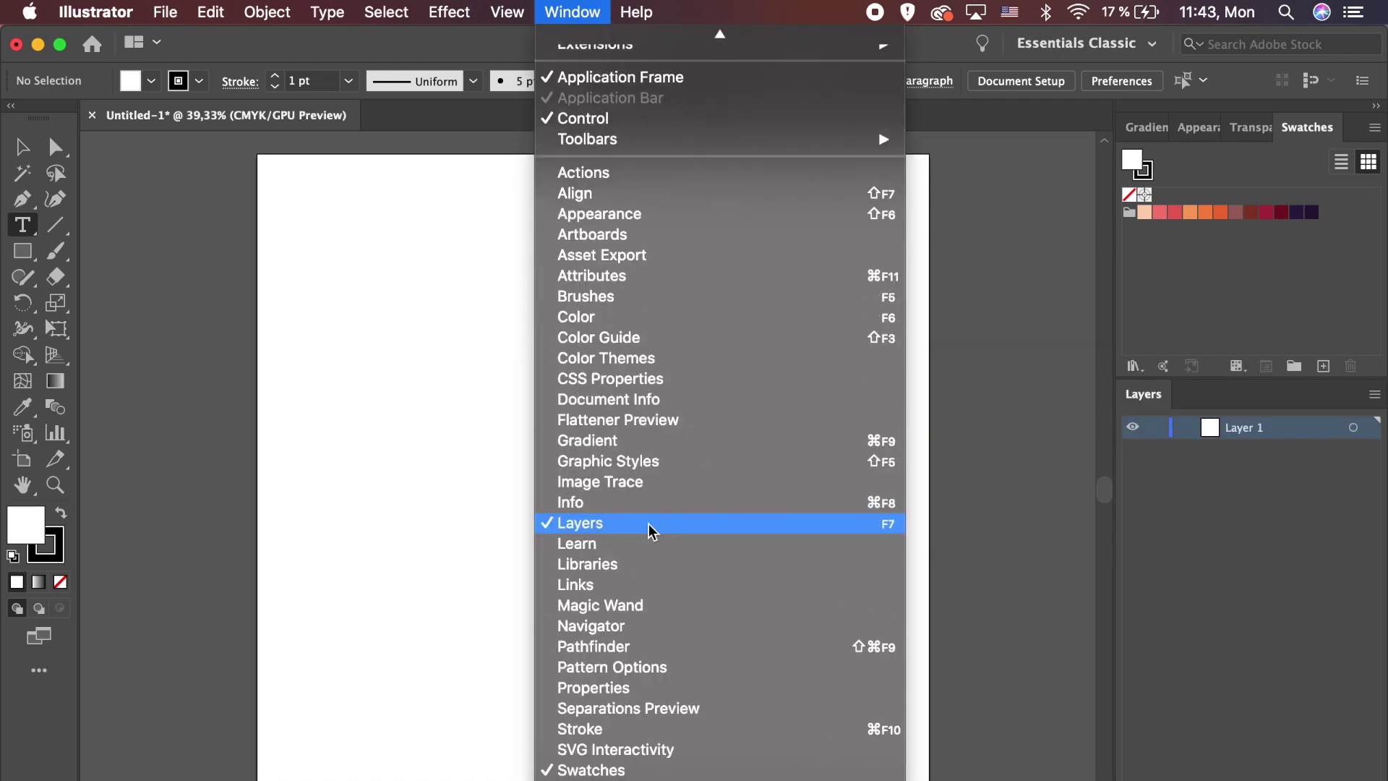
click(598, 492)
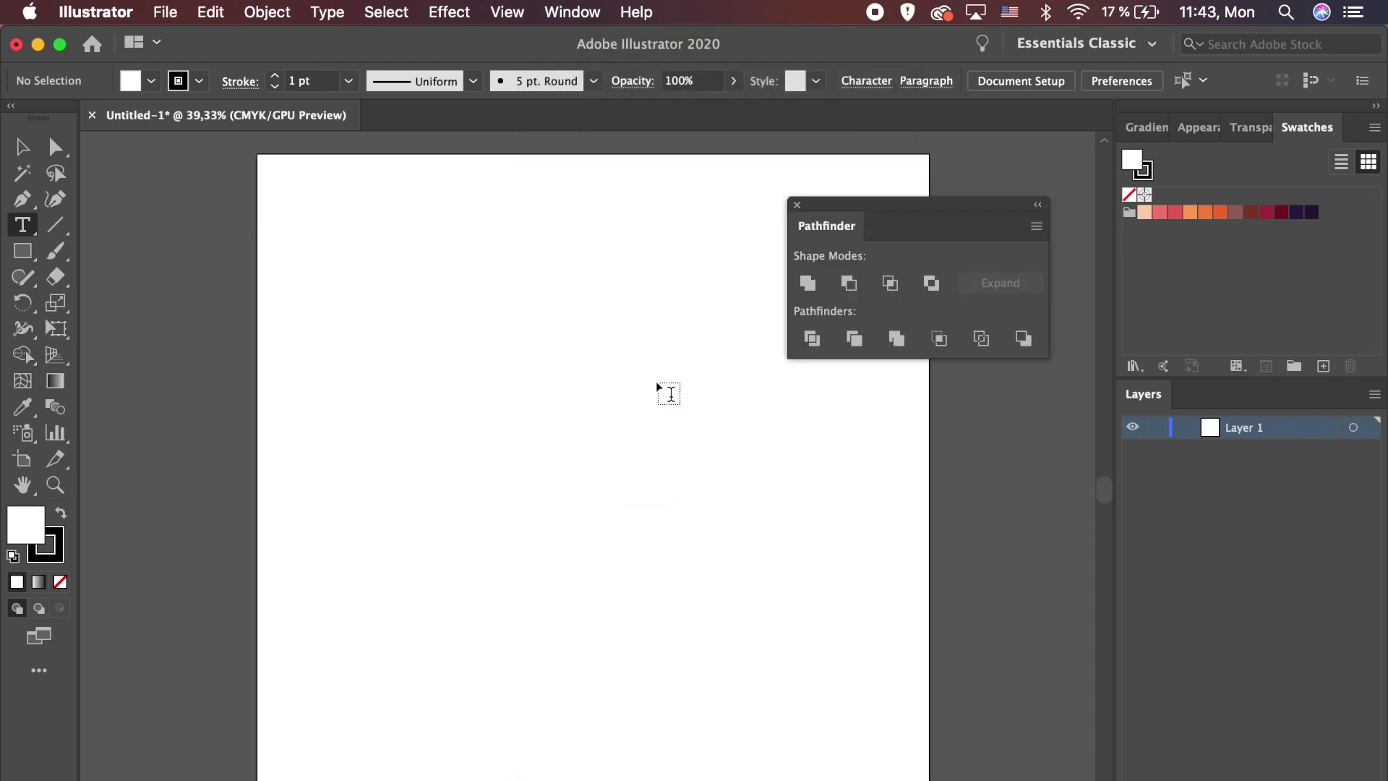
drag(823, 212, 1199, 372)
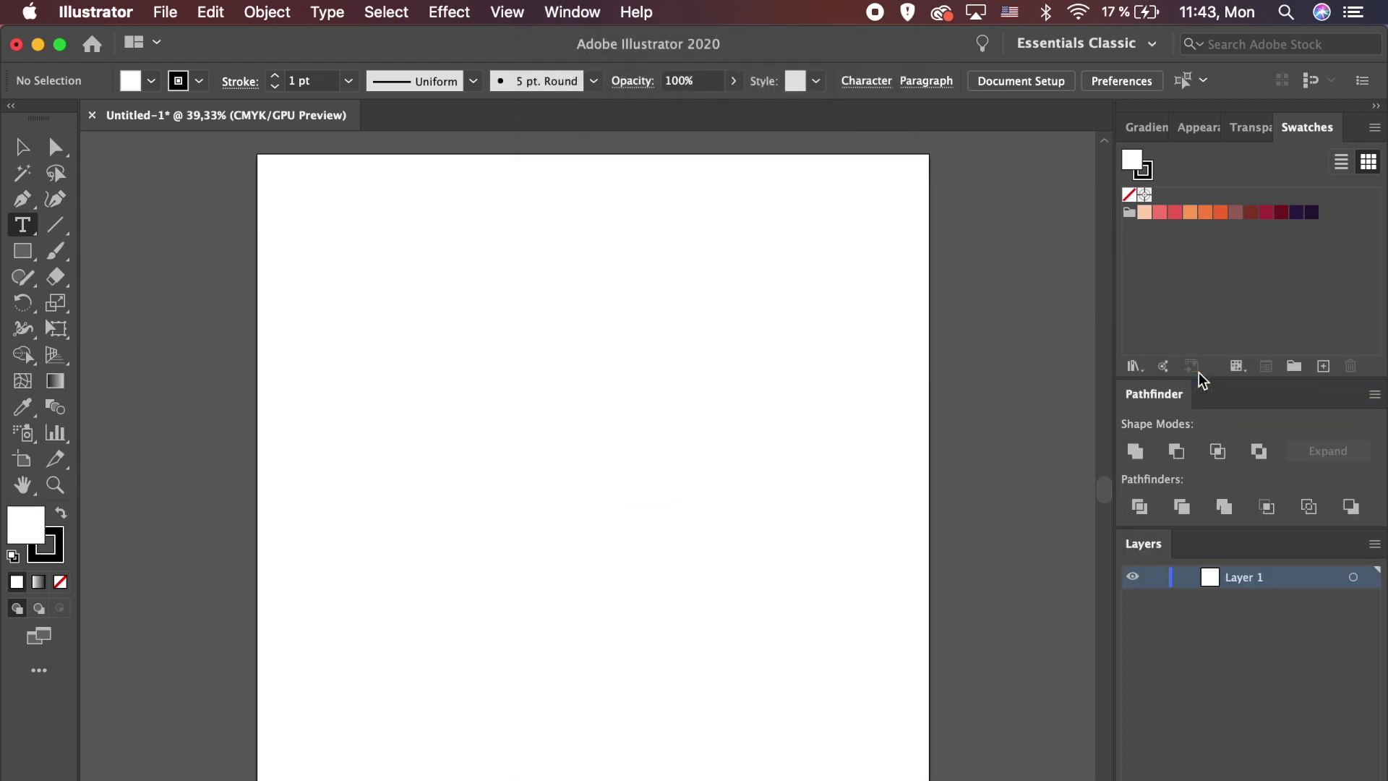
drag(1309, 127, 1216, 385)
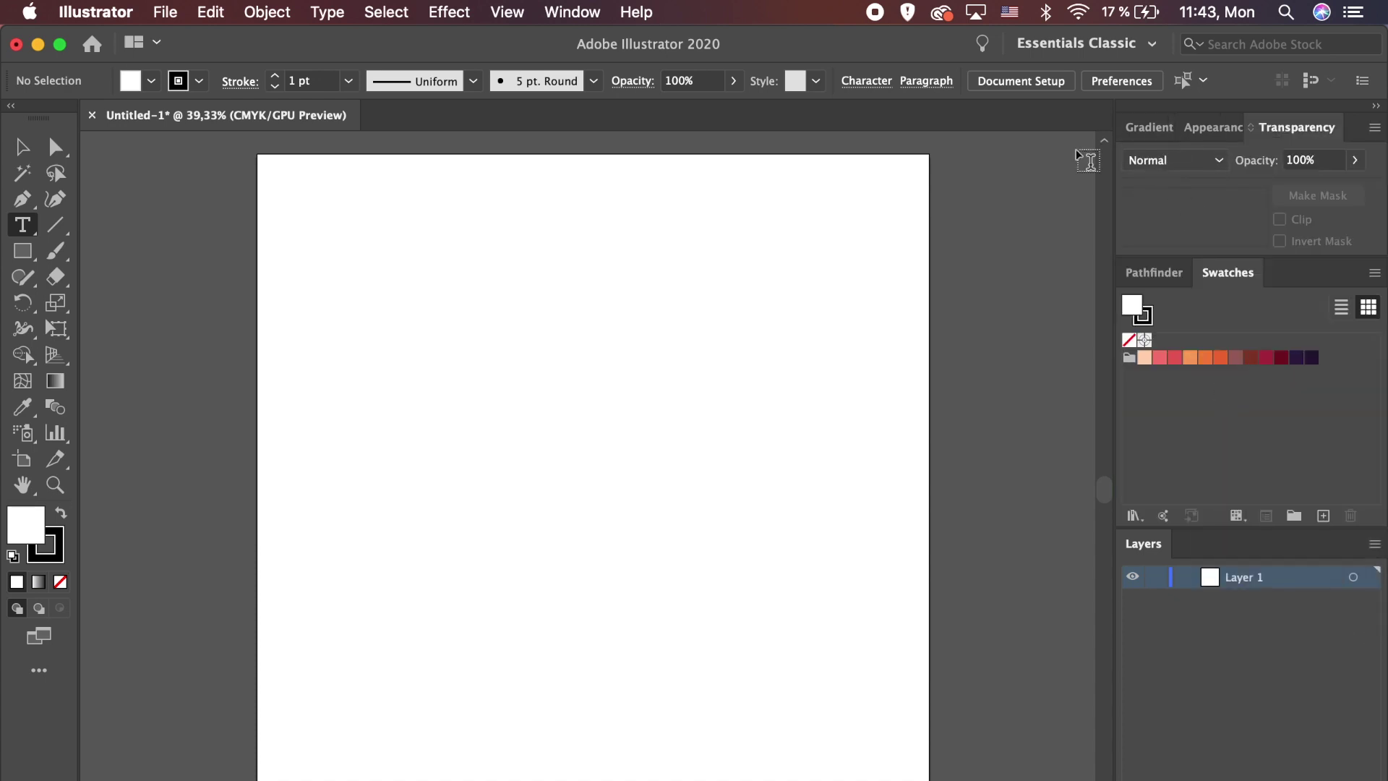
Step: Place the sketch IMG_2770.jpg from the Desktop into the document as a linked image
click(165, 12)
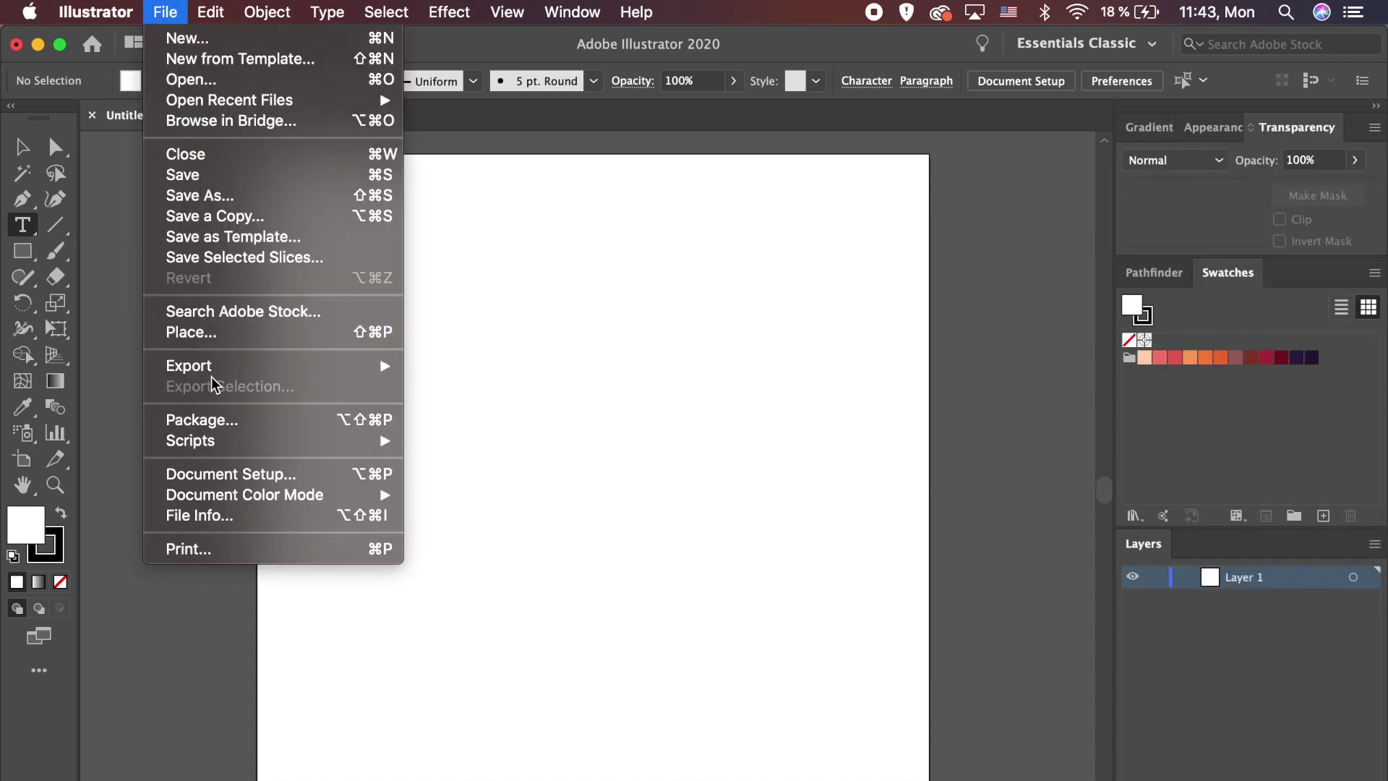
click(216, 332)
click(542, 192)
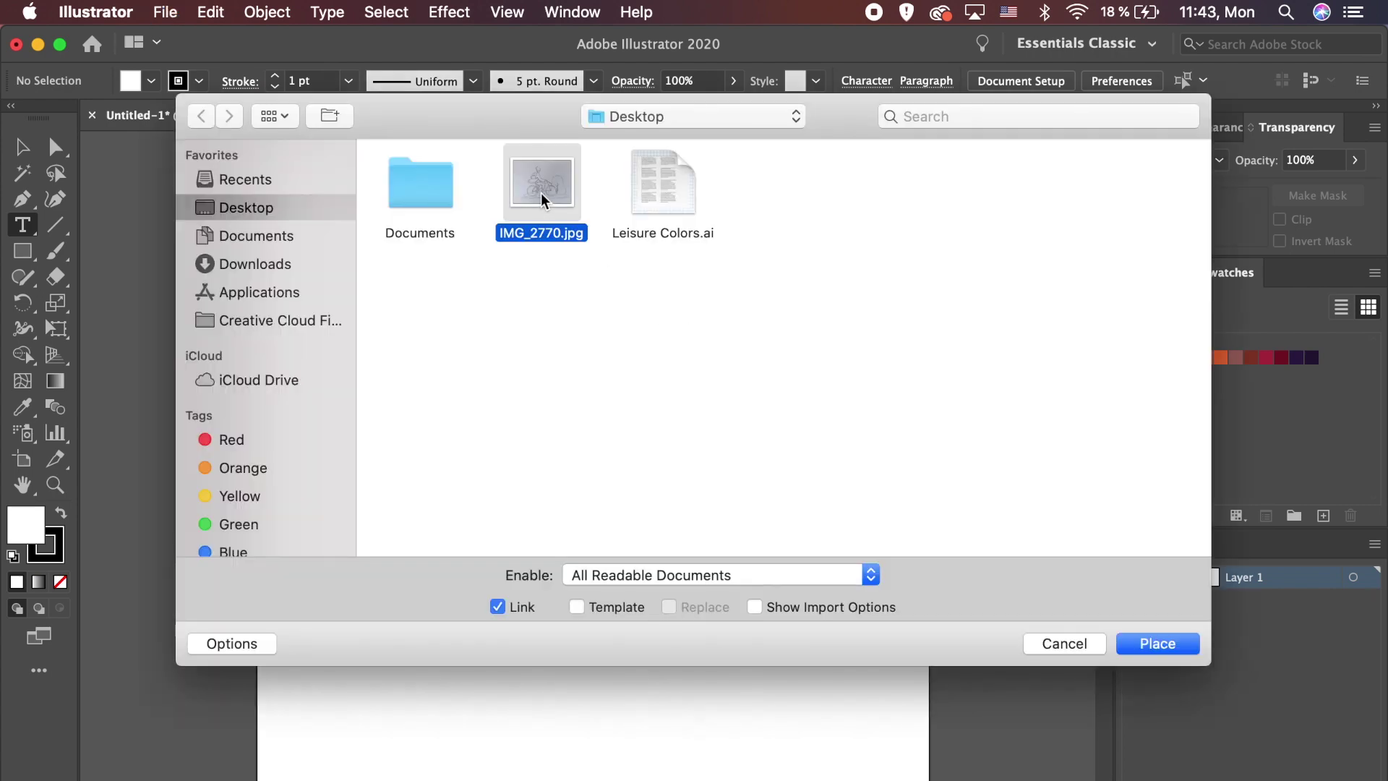
click(1140, 644)
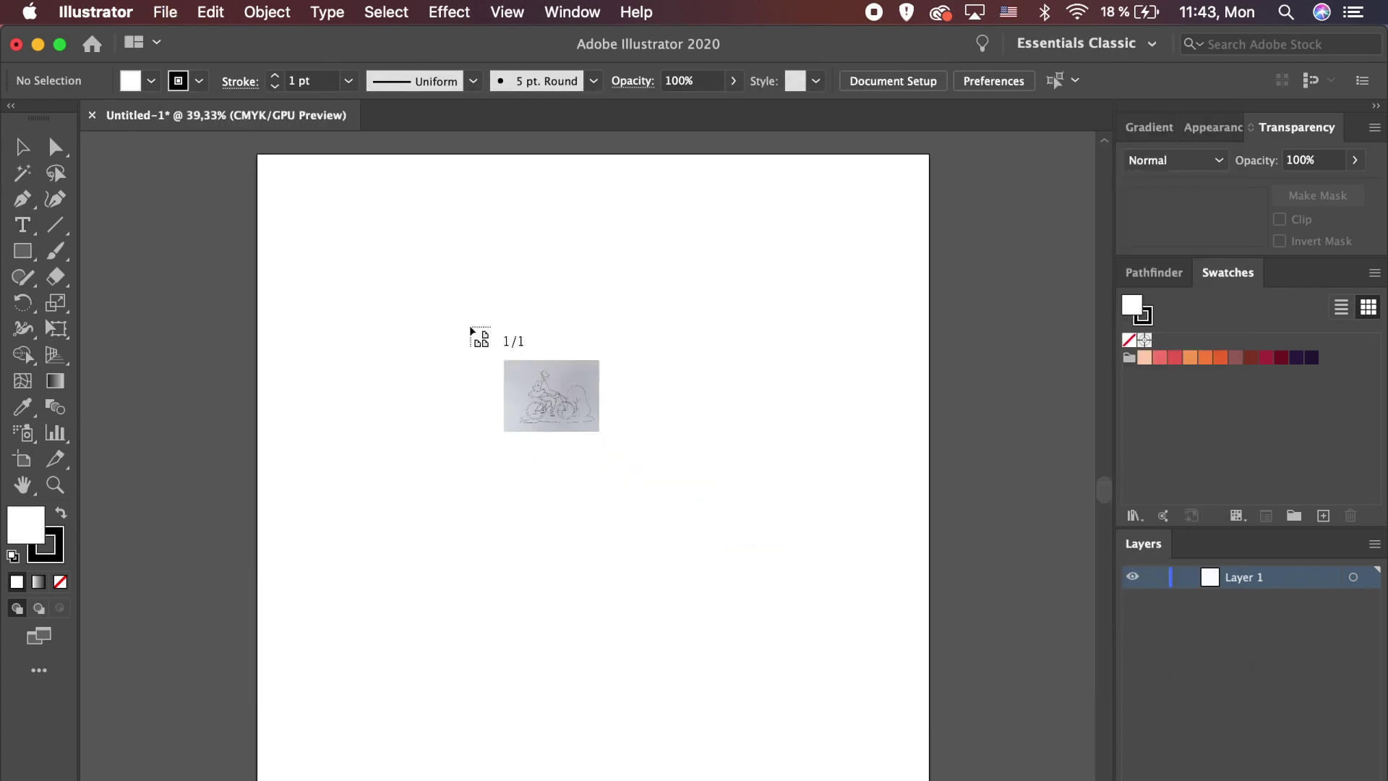
click(463, 320)
Step: Scale the placed sketch down to about the artboard's size, with the cyclist over the artboard, and lock the image in Layer 1
key(v)
drag(584, 421, 344, 244)
key(super+minus)
key(super+minus)
key(super+minus)
key(super+minus)
drag(936, 752, 477, 468)
key(super+plus)
key(super+plus)
drag(666, 499, 643, 544)
click(1182, 577)
click(1158, 600)
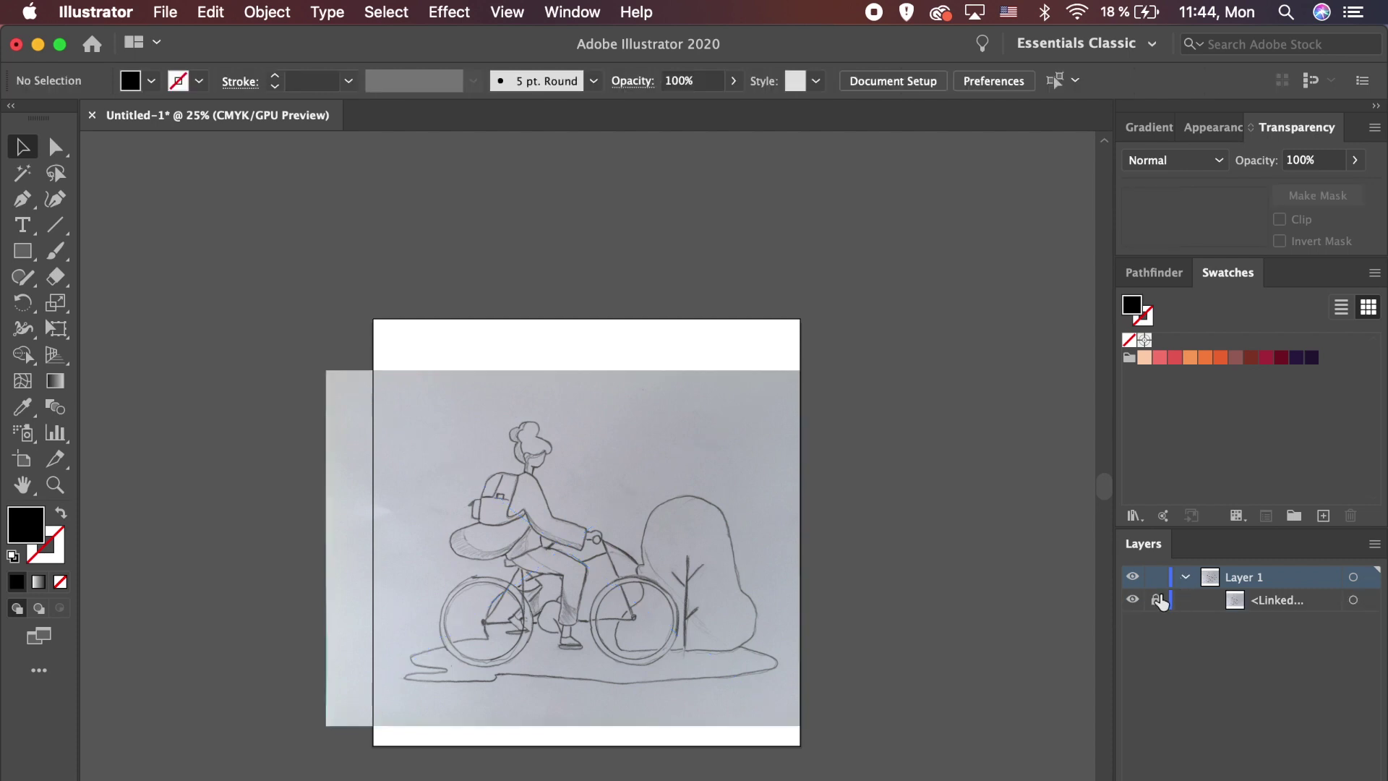
Step: Switch to the Pencil tool and adjust its tool options
drag(20, 278, 108, 303)
double_click(20, 278)
click(863, 315)
click(828, 615)
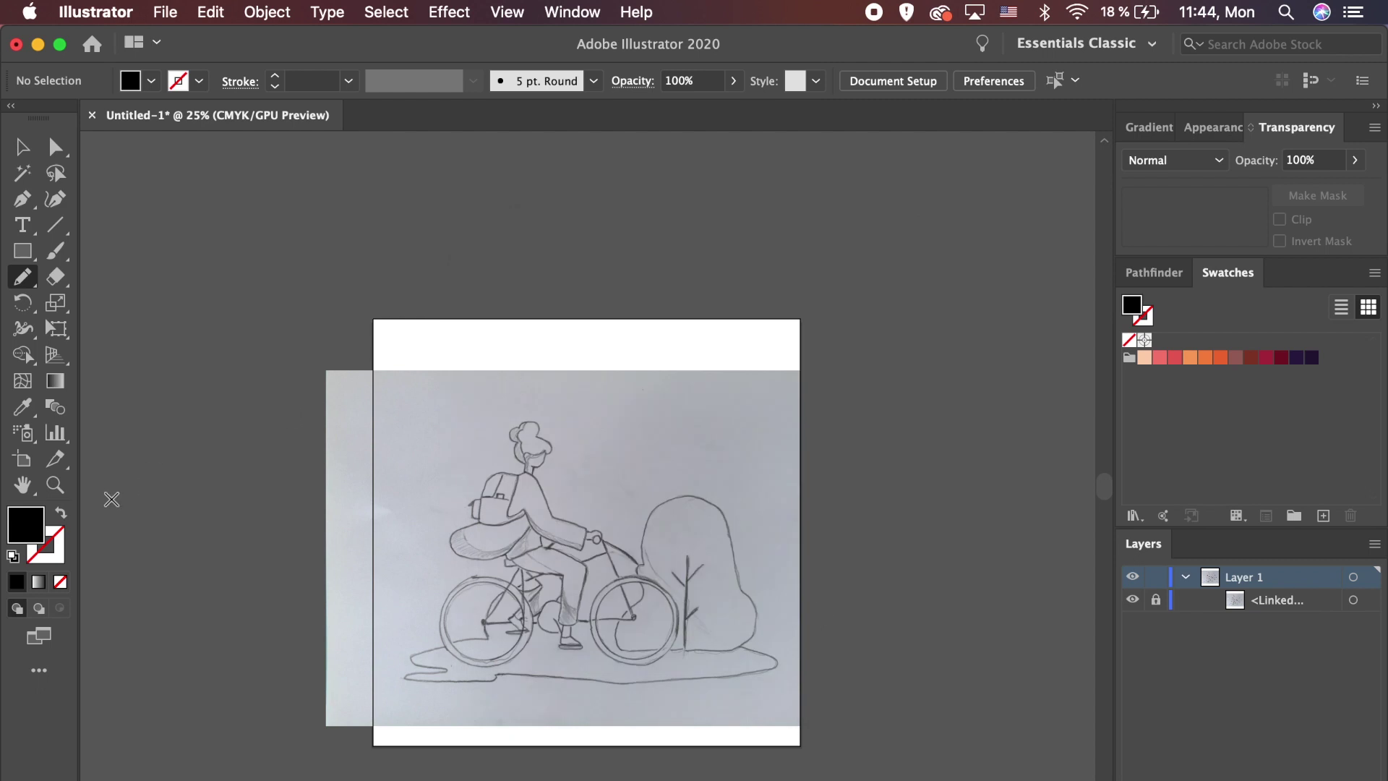
Step: Set no fill with a crimson stroke, and group the Color panel with Pathfinder and Swatches
click(61, 513)
double_click(44, 545)
click(982, 533)
click(1224, 532)
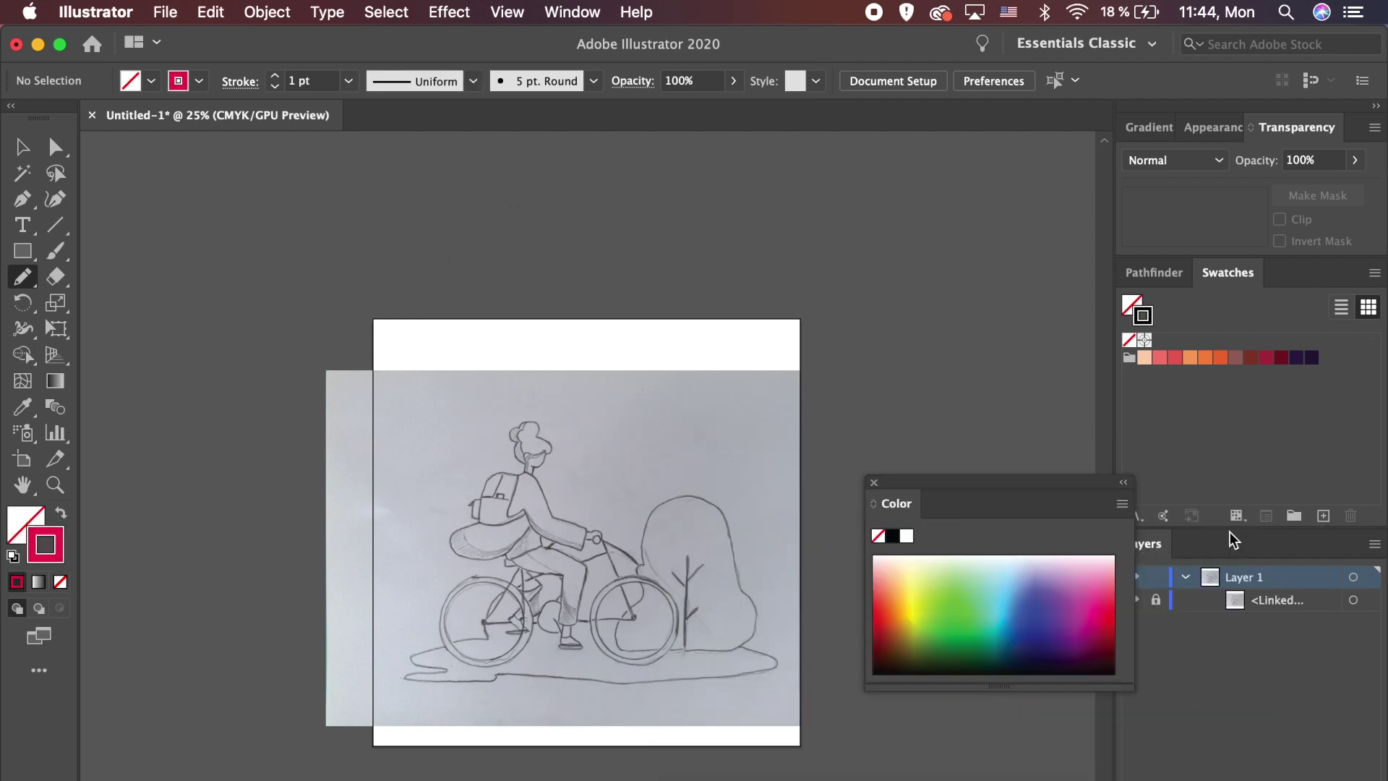
drag(972, 482, 1294, 274)
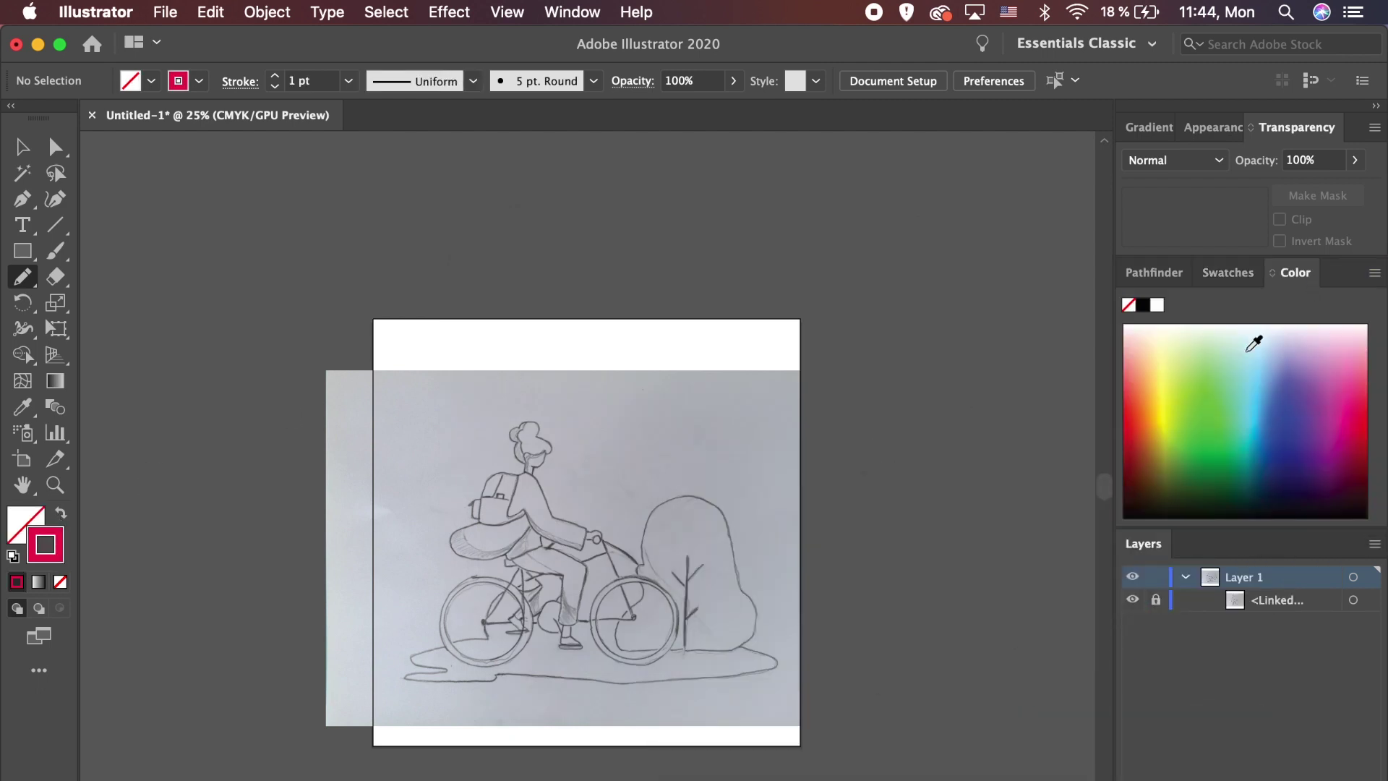
Step: Trace the cyclist's hair, including the bun, as a closed Pencil outline and deselect it
key(super+equal)
key(super+equal)
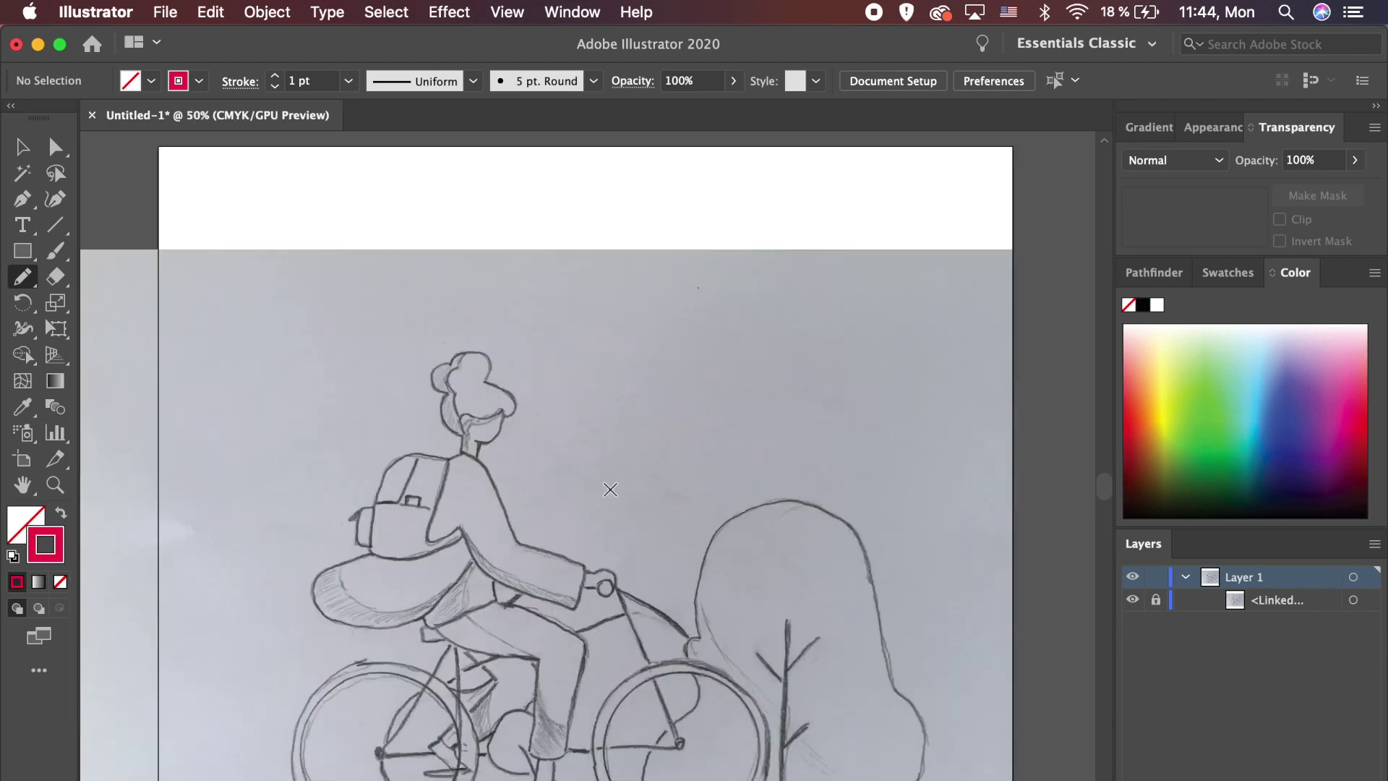
key(super+equal)
key(super+equal)
key(super+equal)
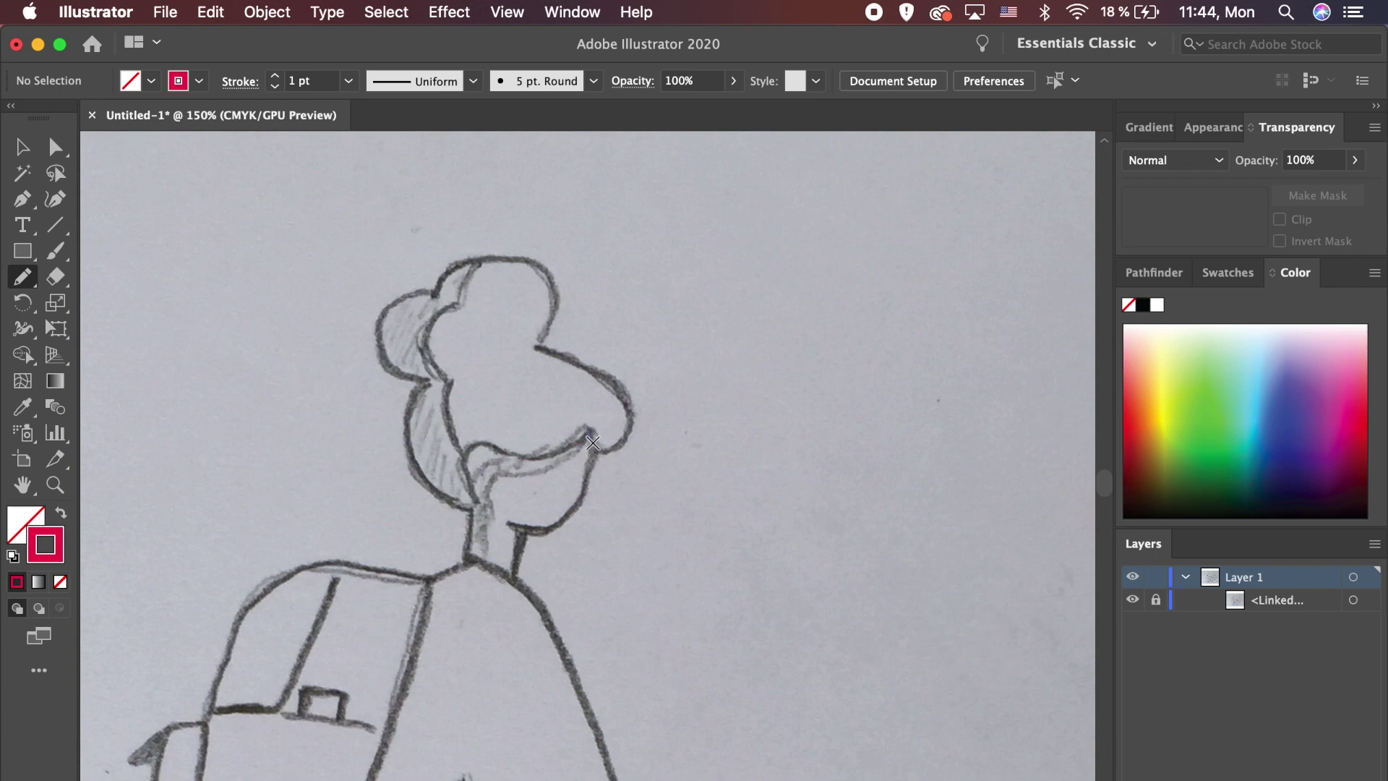
mouse_move(599, 370)
mouse_down()
mouse_move(543, 347)
mouse_move(538, 268)
mouse_move(467, 265)
mouse_move(438, 300)
mouse_move(383, 322)
mouse_move(426, 378)
mouse_up()
mouse_move(410, 457)
mouse_down()
mouse_move(458, 503)
mouse_move(475, 448)
mouse_move(552, 459)
mouse_move(588, 431)
mouse_up()
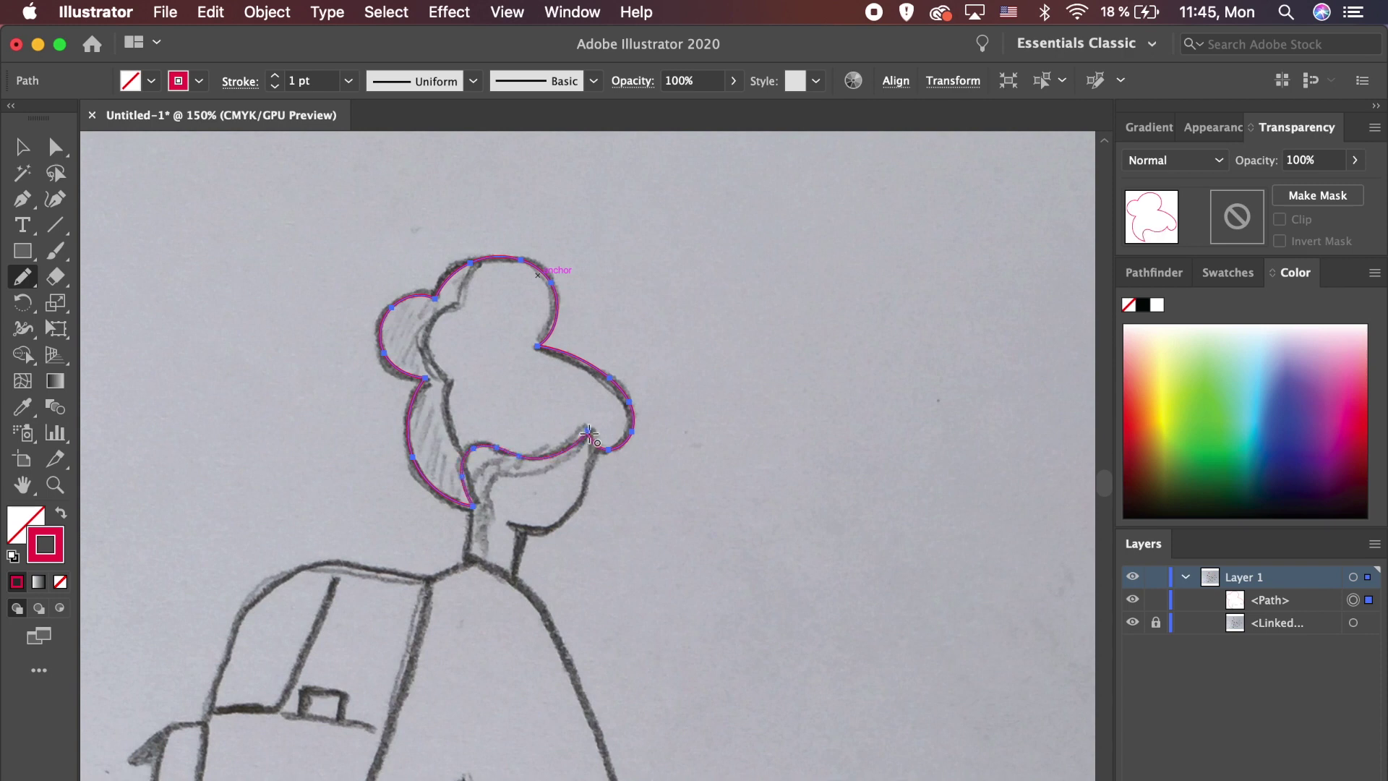
key(v)
click(648, 545)
Step: Trace the neck and face as one closed outline, extending it under the hair and below the collar
scroll(648, 545, left, 2)
key(super+equal)
key(n)
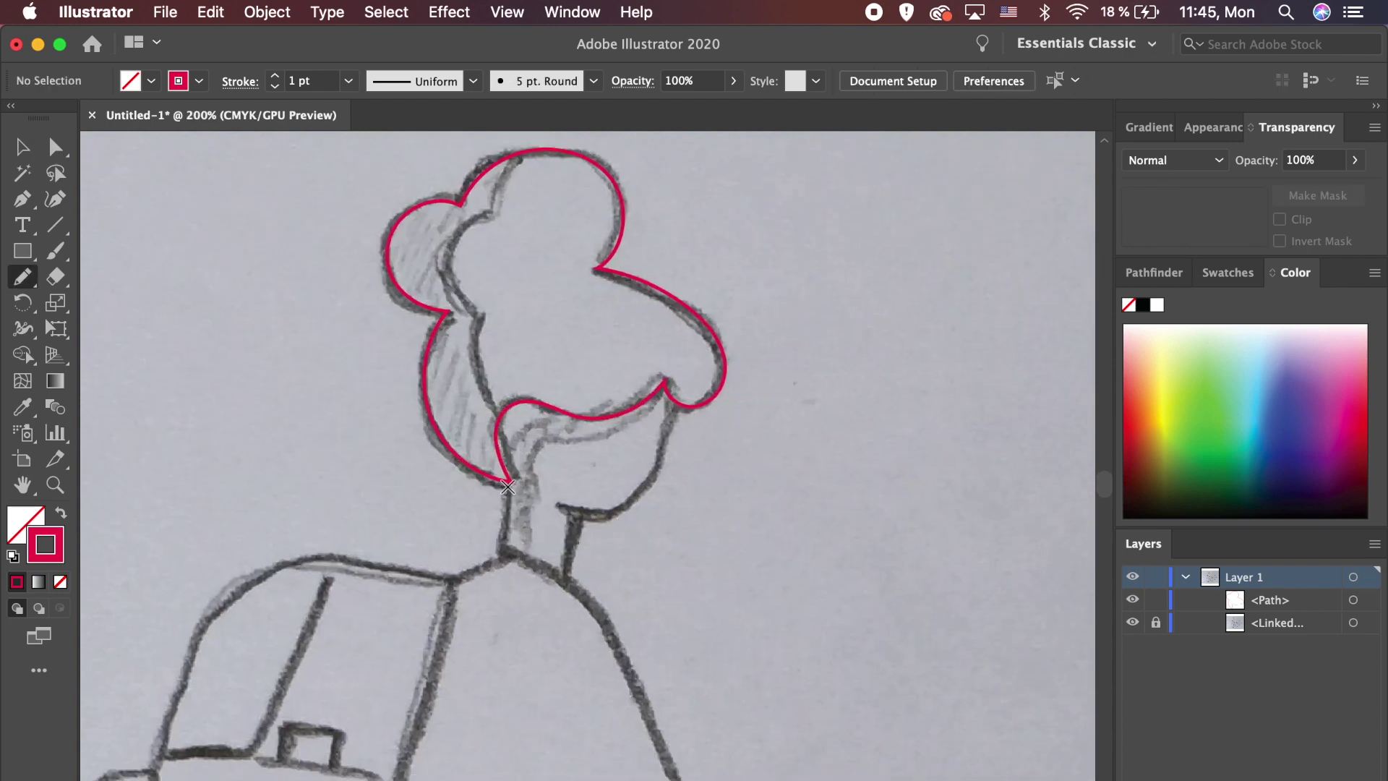
mouse_move(511, 483)
mouse_down()
mouse_move(489, 590)
mouse_move(567, 600)
mouse_up()
mouse_move(576, 517)
mouse_down()
mouse_move(567, 599)
mouse_move(576, 510)
mouse_up()
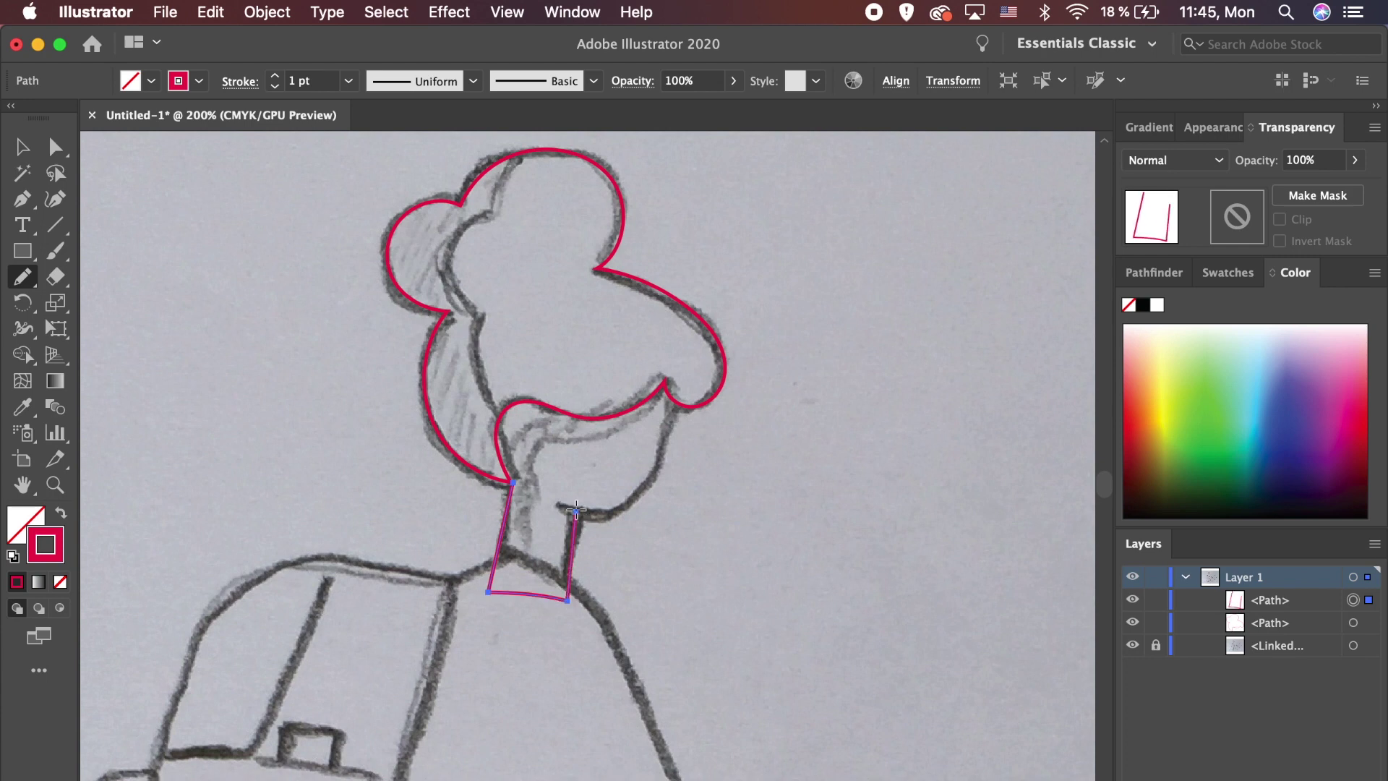
mouse_move(668, 412)
mouse_down()
mouse_move(651, 357)
mouse_move(523, 380)
mouse_move(512, 482)
mouse_up()
key(v)
click(707, 574)
Step: Trace the jacket from the sleeve cuff along the arm's upper edge and shoulder to the back of the neck
scroll(707, 575, down, 5)
key(super+minus)
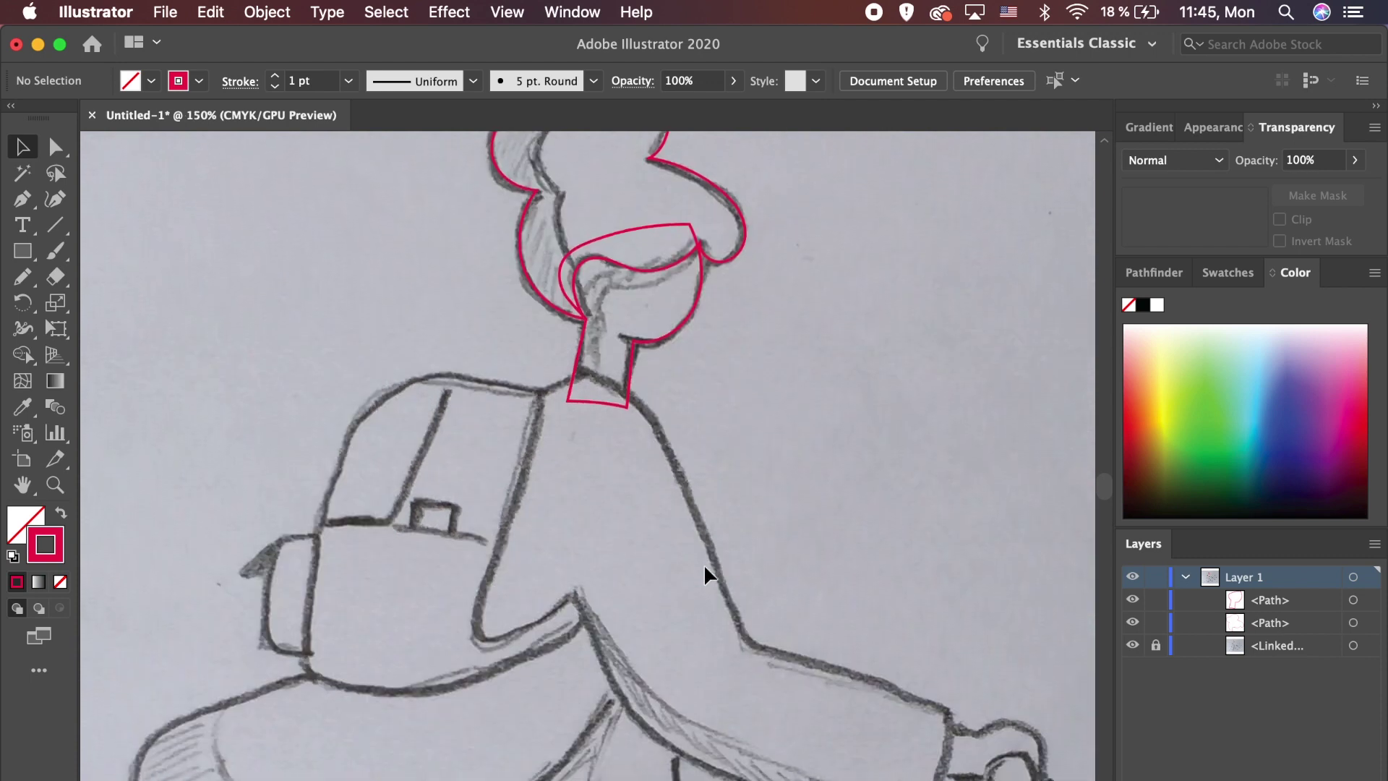
key(n)
scroll(707, 575, down, 2)
mouse_move(942, 636)
mouse_down()
mouse_move(941, 678)
mouse_move(906, 771)
mouse_up()
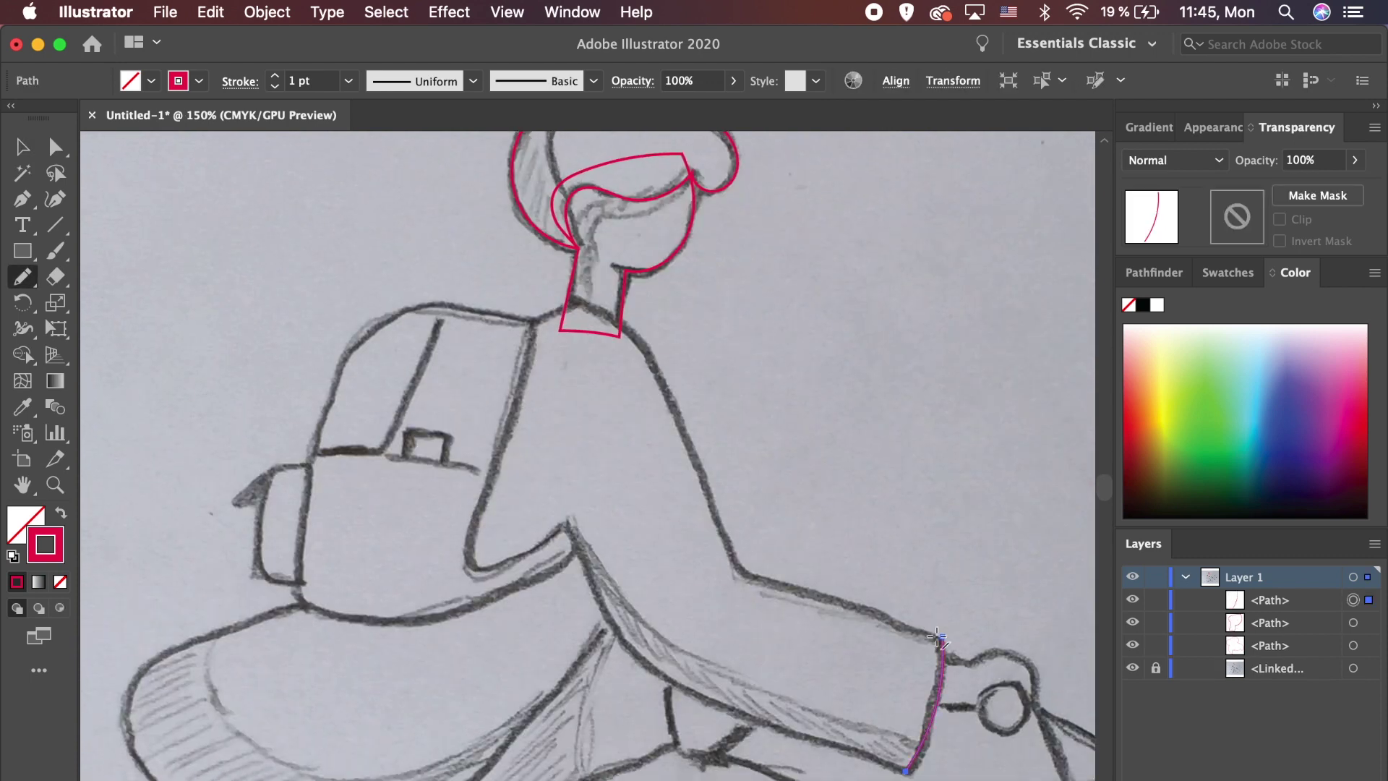
drag(815, 594, 742, 572)
drag(565, 302, 567, 304)
key(v)
click(827, 496)
Step: Continue the jacket path along the sleeve's underside and rear hem, closing it with a line up the back to the shoulder
scroll(1028, 650, left, 2)
scroll(1028, 651, down, 1)
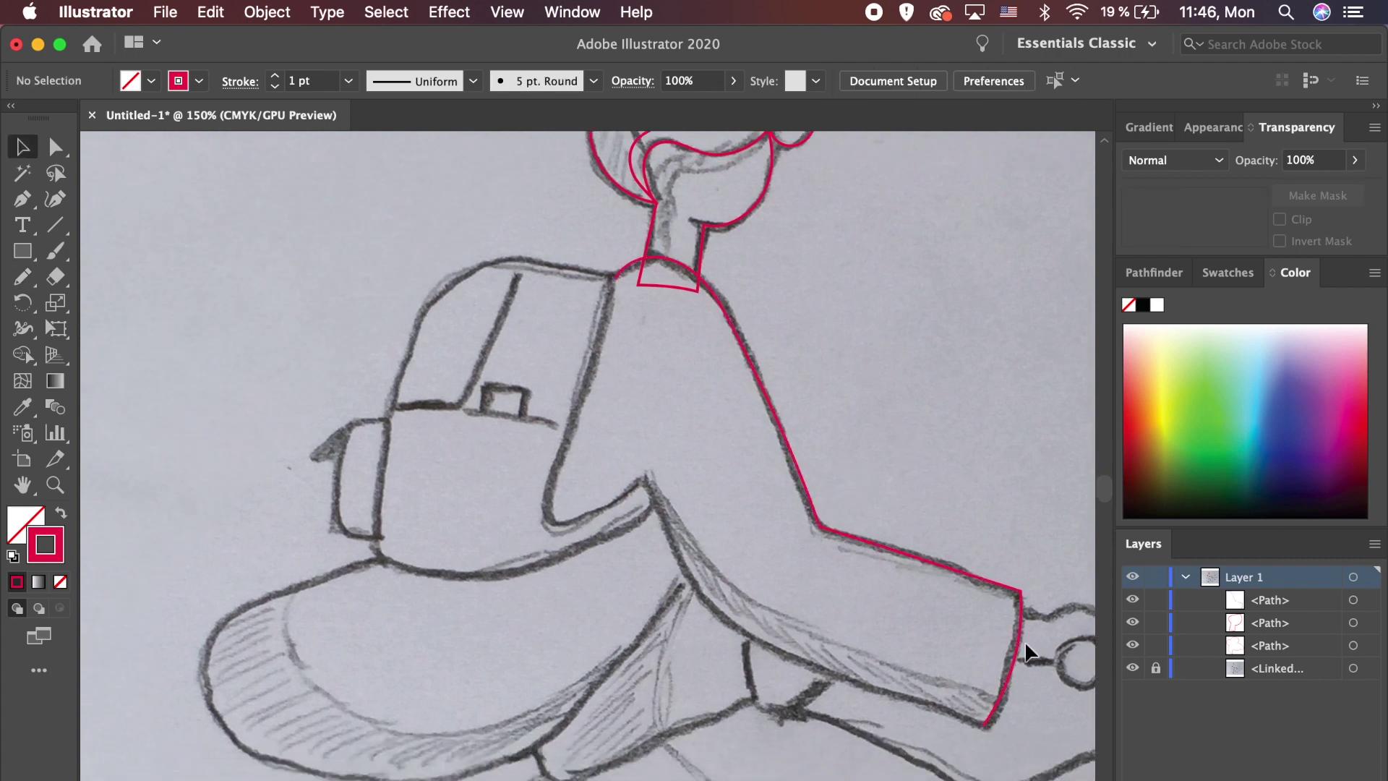
click(1015, 654)
key(n)
drag(711, 609, 688, 580)
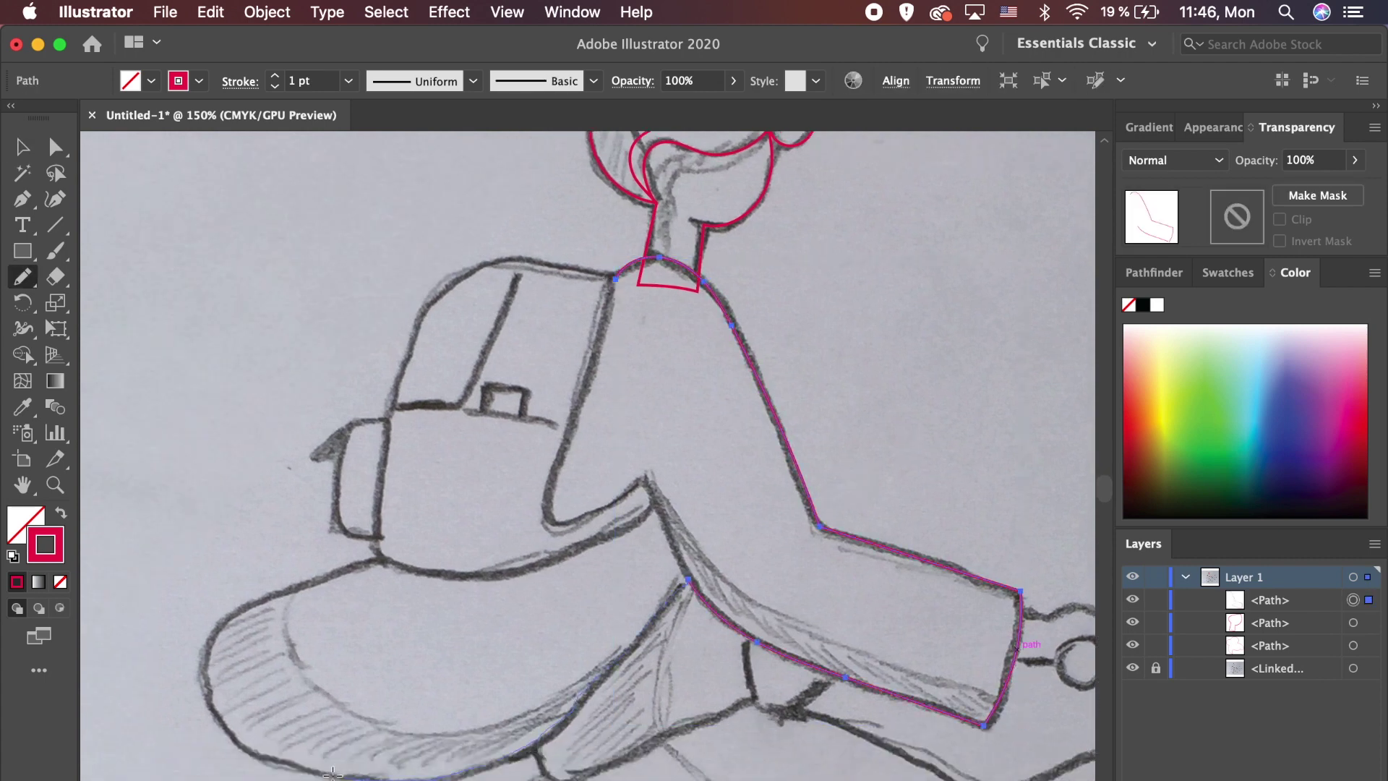
drag(530, 385, 625, 273)
scroll(839, 301, down, 1)
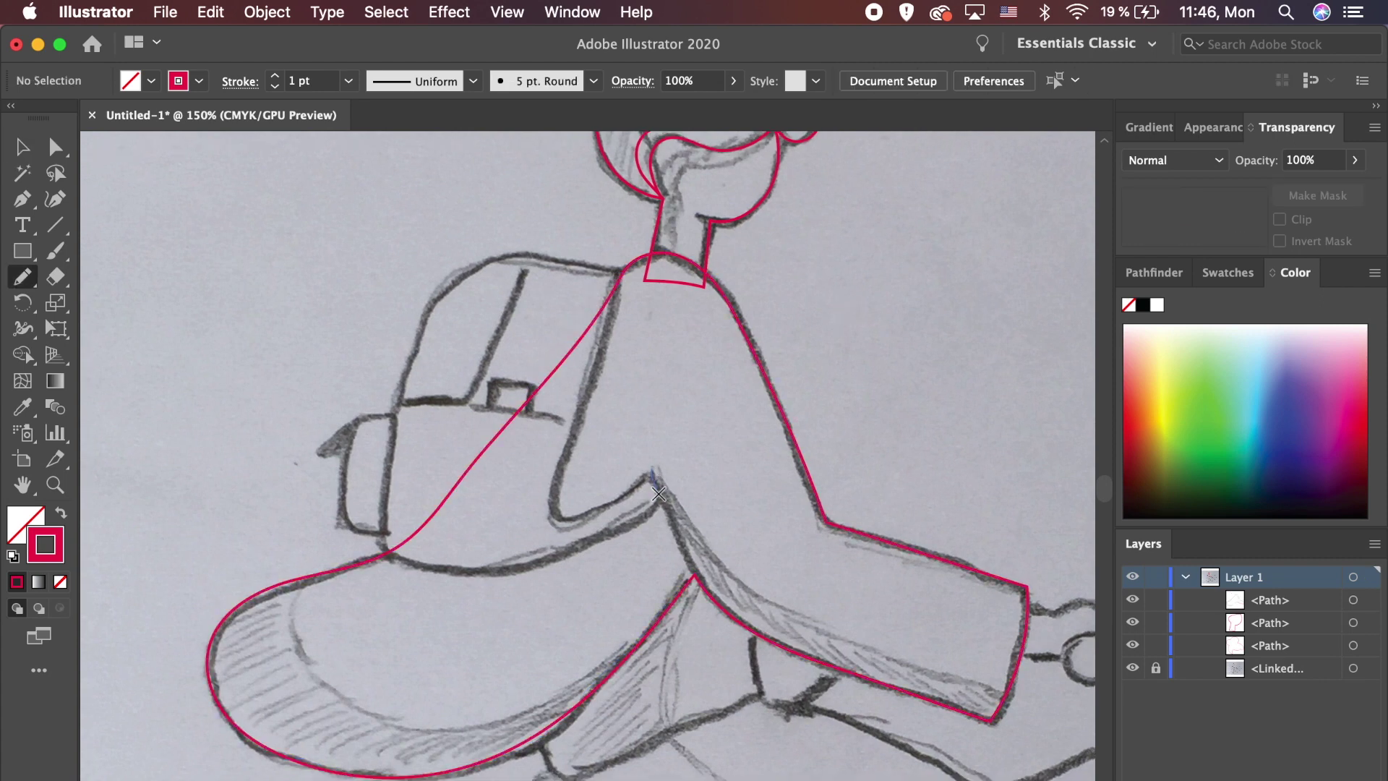
Step: Trace the backpack's main body with its strap edge, and its rear side pocket, as separate closed outlines
drag(660, 500, 649, 470)
drag(577, 413, 626, 273)
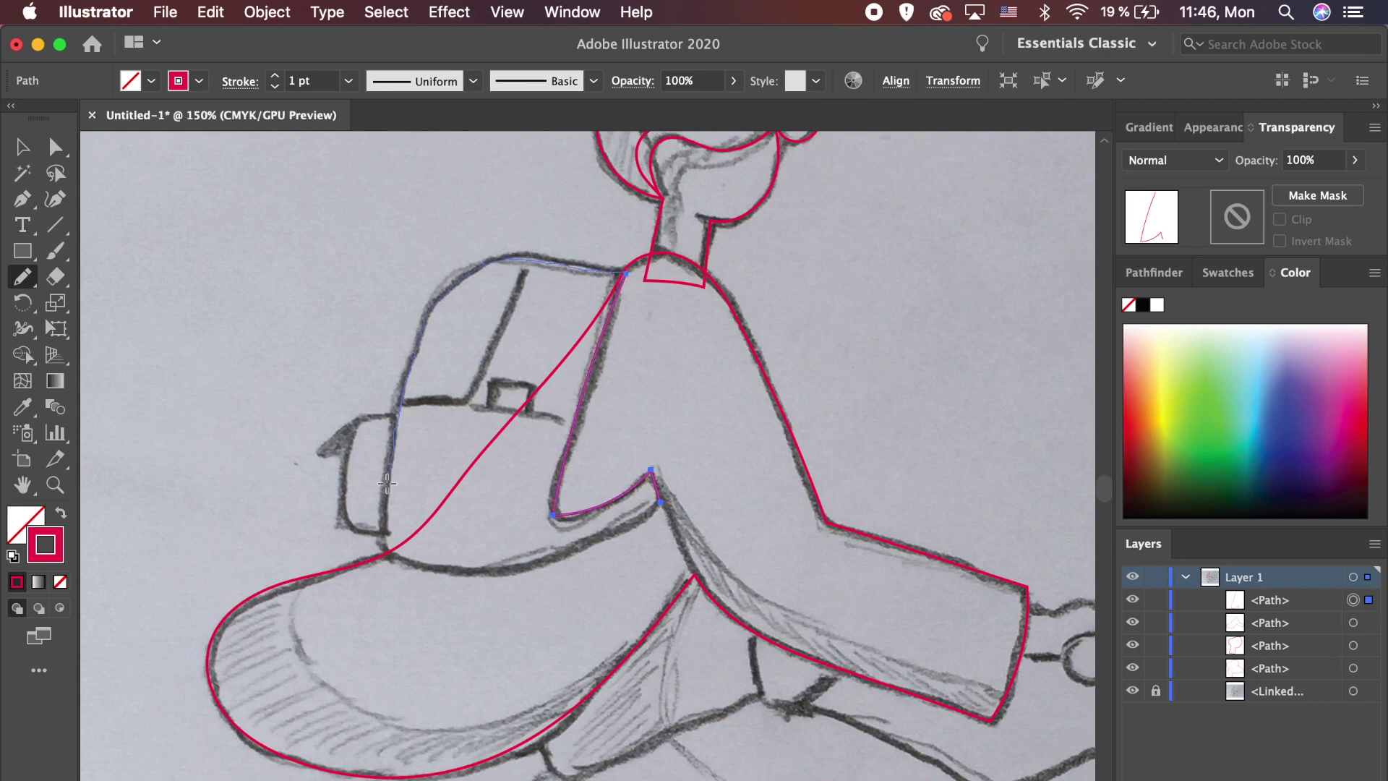
drag(615, 533, 659, 501)
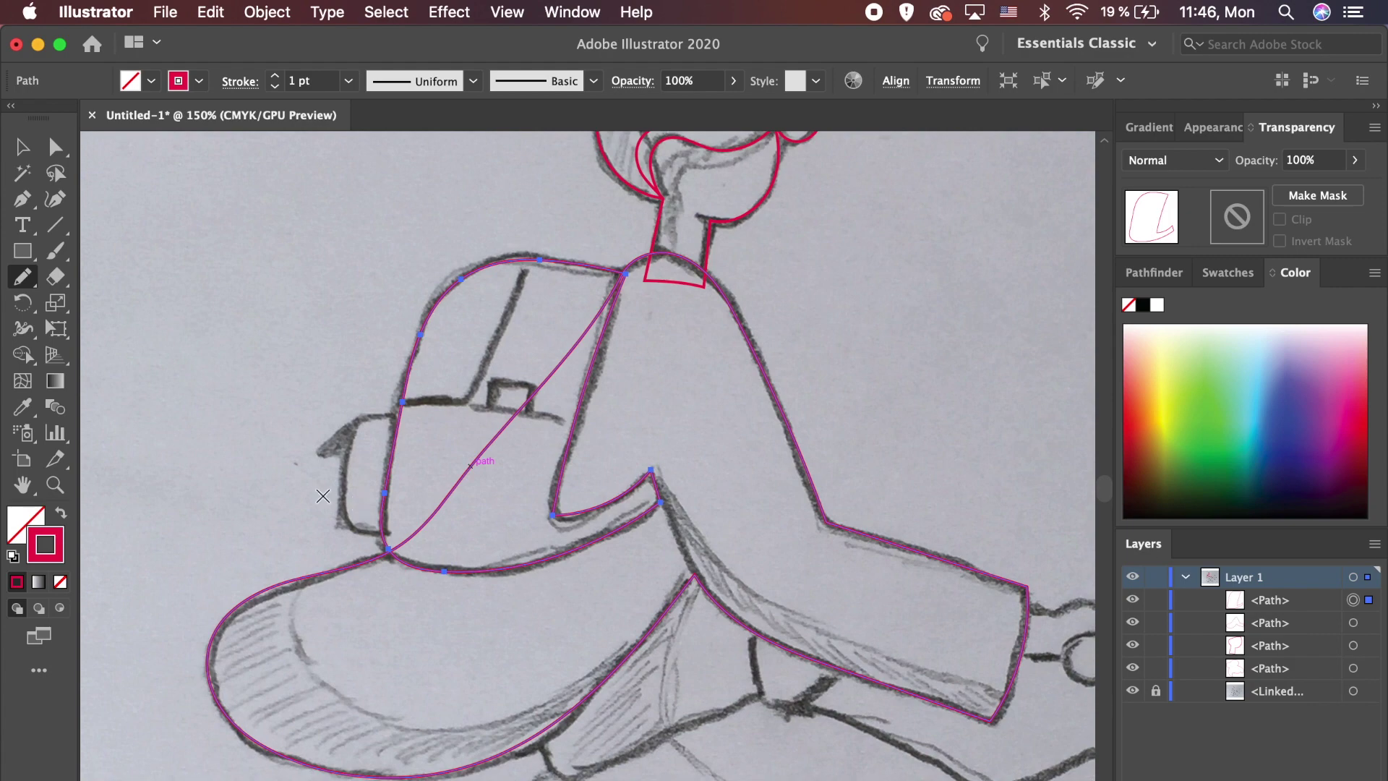
key(super+shift+a)
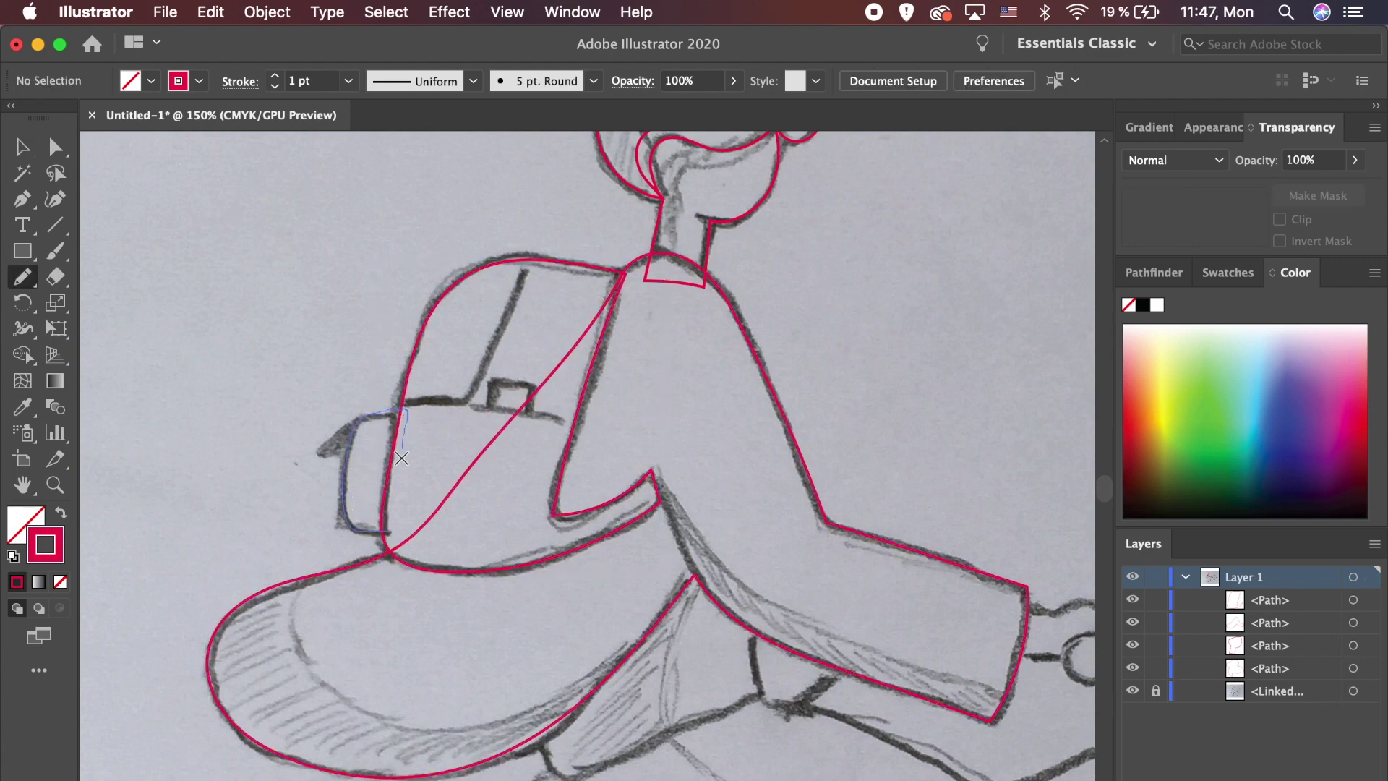
drag(401, 457, 389, 531)
Step: Trace the clothing area between the jacket hem and the thigh as a closed outline overlapping under the jacket
scroll(766, 298, down, 6)
mouse_move(695, 390)
mouse_down()
mouse_move(705, 493)
mouse_move(509, 583)
mouse_move(462, 512)
mouse_move(611, 357)
mouse_move(695, 387)
mouse_up()
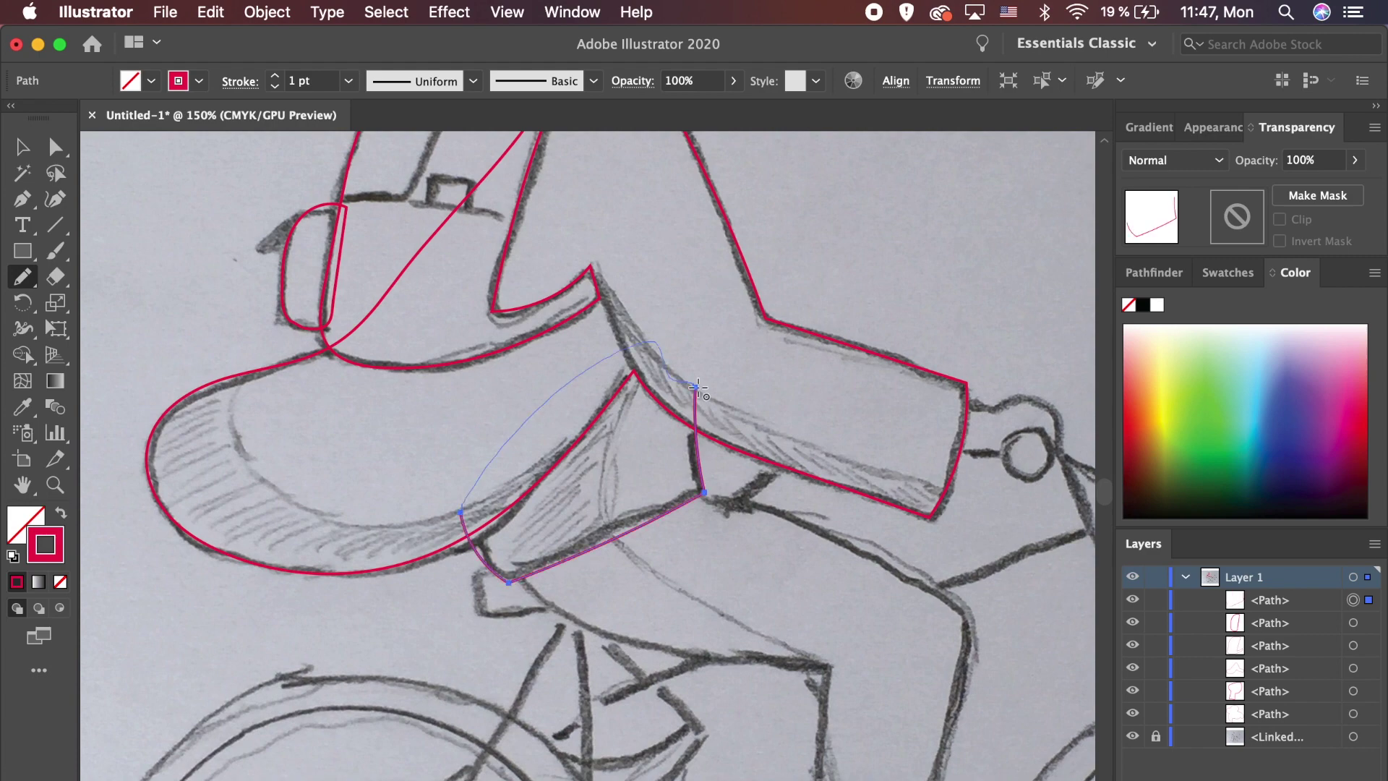
super+click(722, 402)
scroll(722, 402, down, 5)
drag(657, 765, 674, 773)
key(super+z)
Step: Trace the front trouser leg as a closed outline through the hem curve, underside of the thigh, waistline and knee
scroll(675, 771, down, 4)
drag(652, 654, 764, 658)
scroll(669, 669, up, 1)
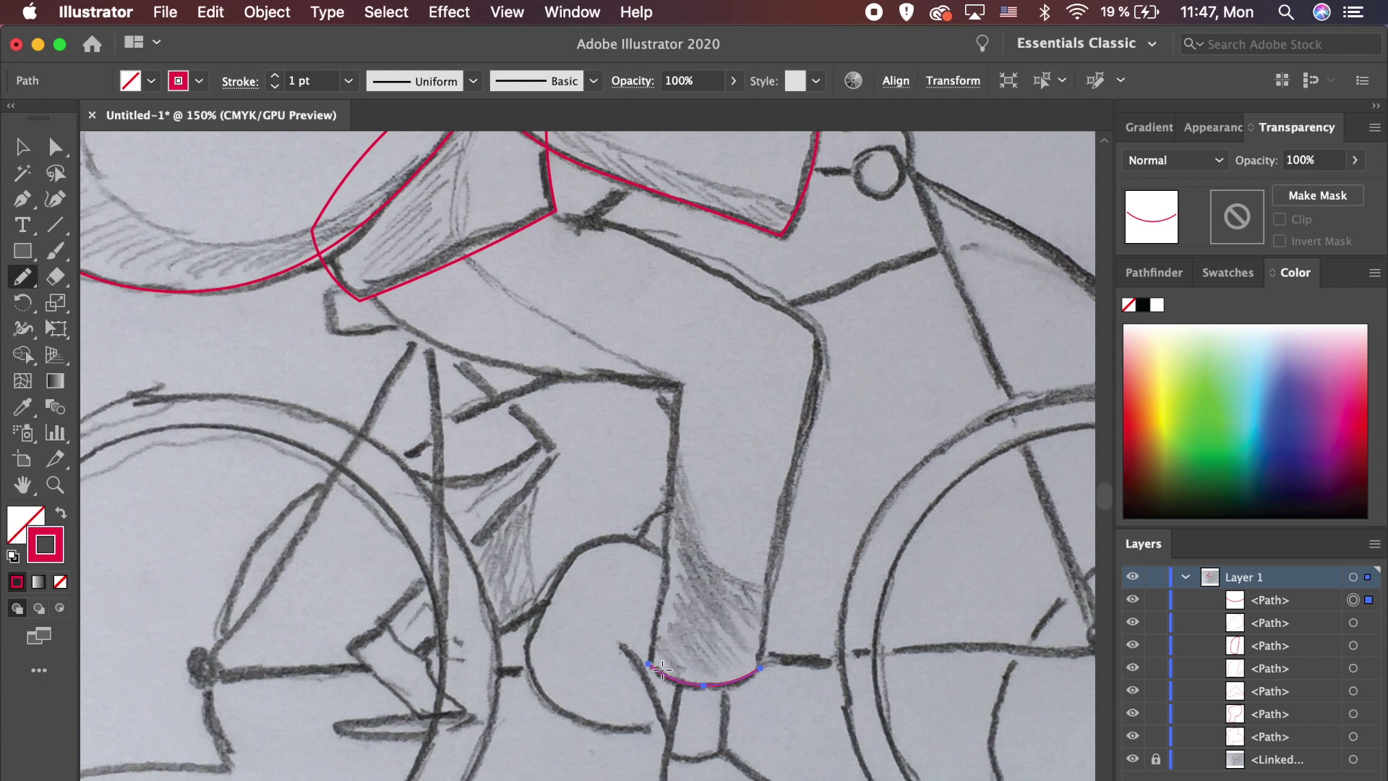
mouse_move(661, 576)
mouse_down()
mouse_move(675, 385)
mouse_move(597, 388)
mouse_up()
mouse_move(447, 346)
mouse_down()
mouse_move(368, 282)
mouse_move(392, 294)
mouse_move(434, 254)
mouse_move(536, 209)
mouse_up()
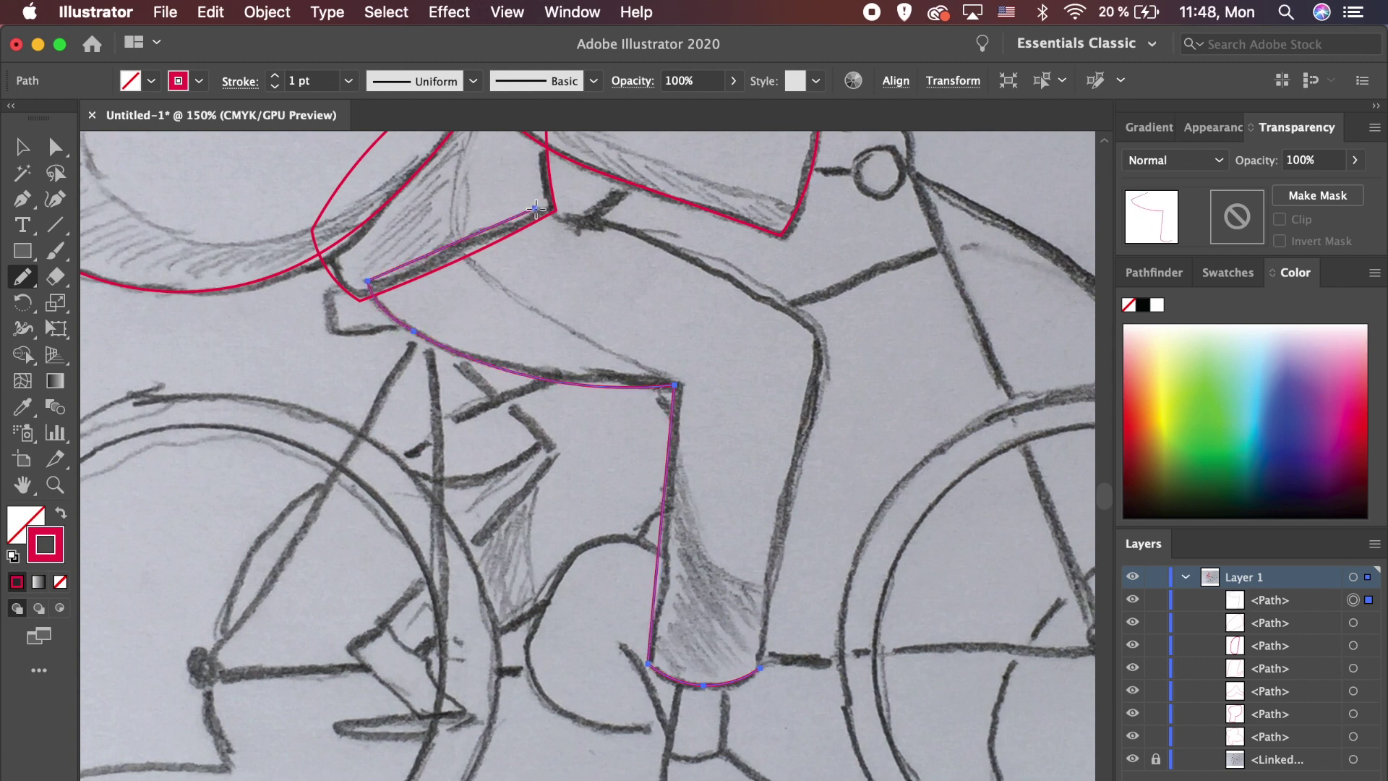
drag(769, 602, 759, 666)
super+click(399, 659)
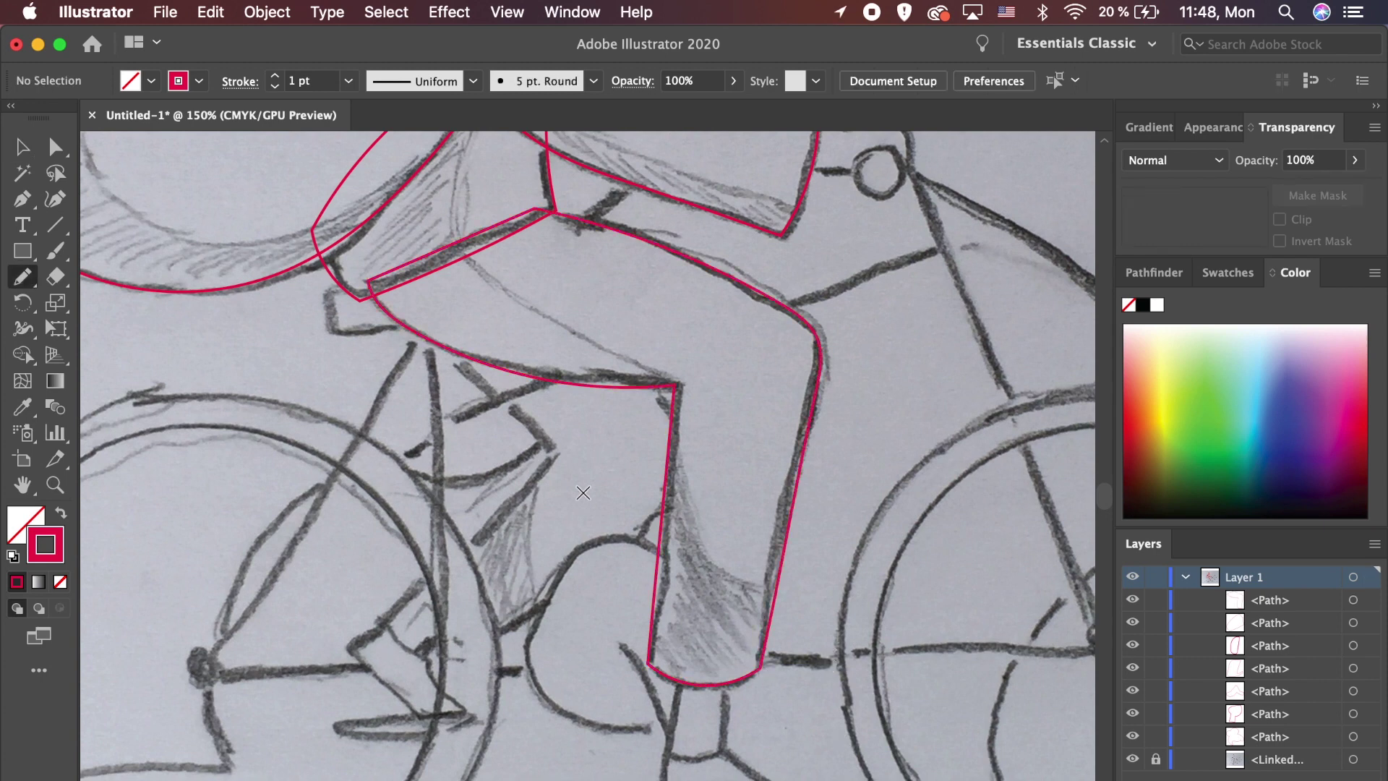
Step: Trace the rear trouser leg as a closed outline that overlaps behind the front leg
mouse_move(441, 338)
mouse_down()
mouse_move(554, 456)
mouse_move(416, 591)
mouse_move(463, 640)
mouse_move(492, 638)
mouse_up()
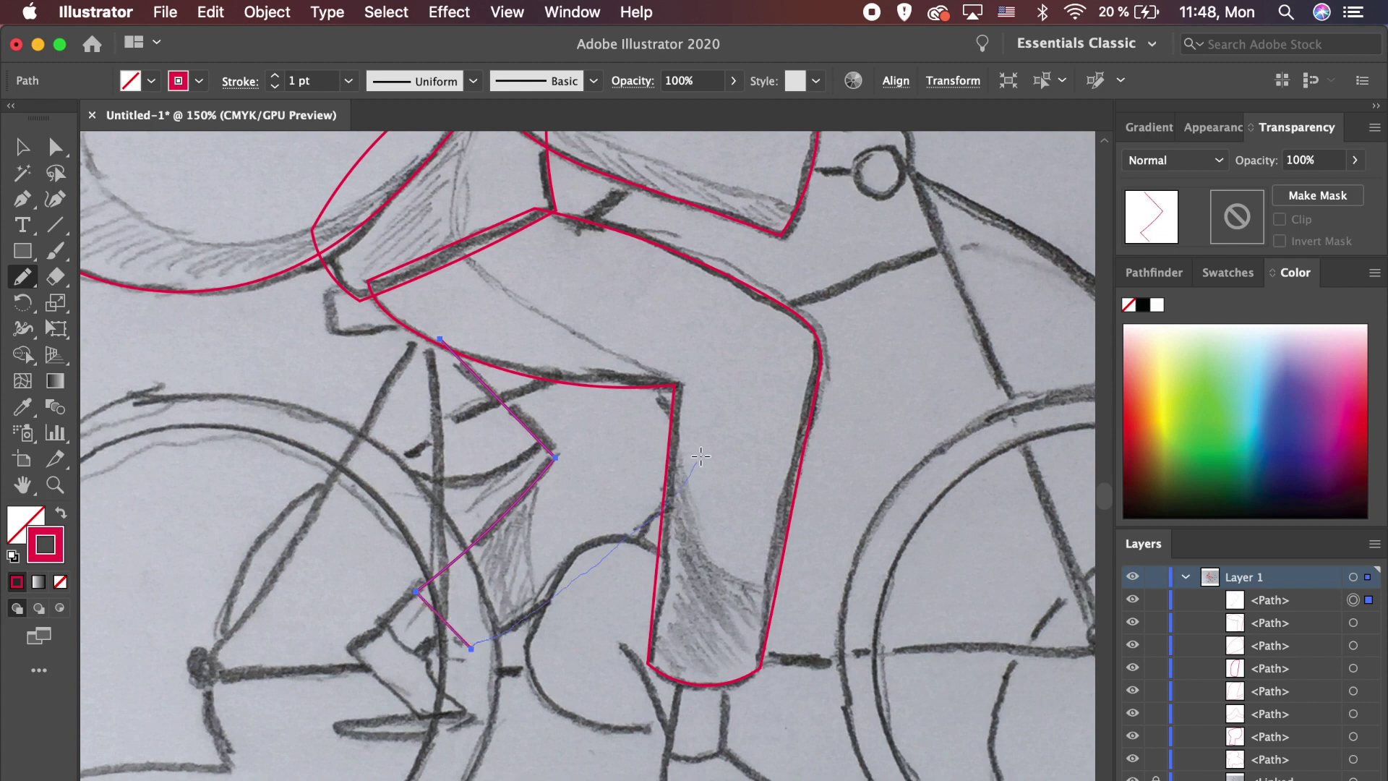
drag(611, 356, 443, 338)
super+click(820, 511)
Step: Trace the front ankle and shoe as a closed outline reaching into the trouser hem, with a curved line across the shoe opening
scroll(820, 511, left, 3)
scroll(820, 511, down, 2)
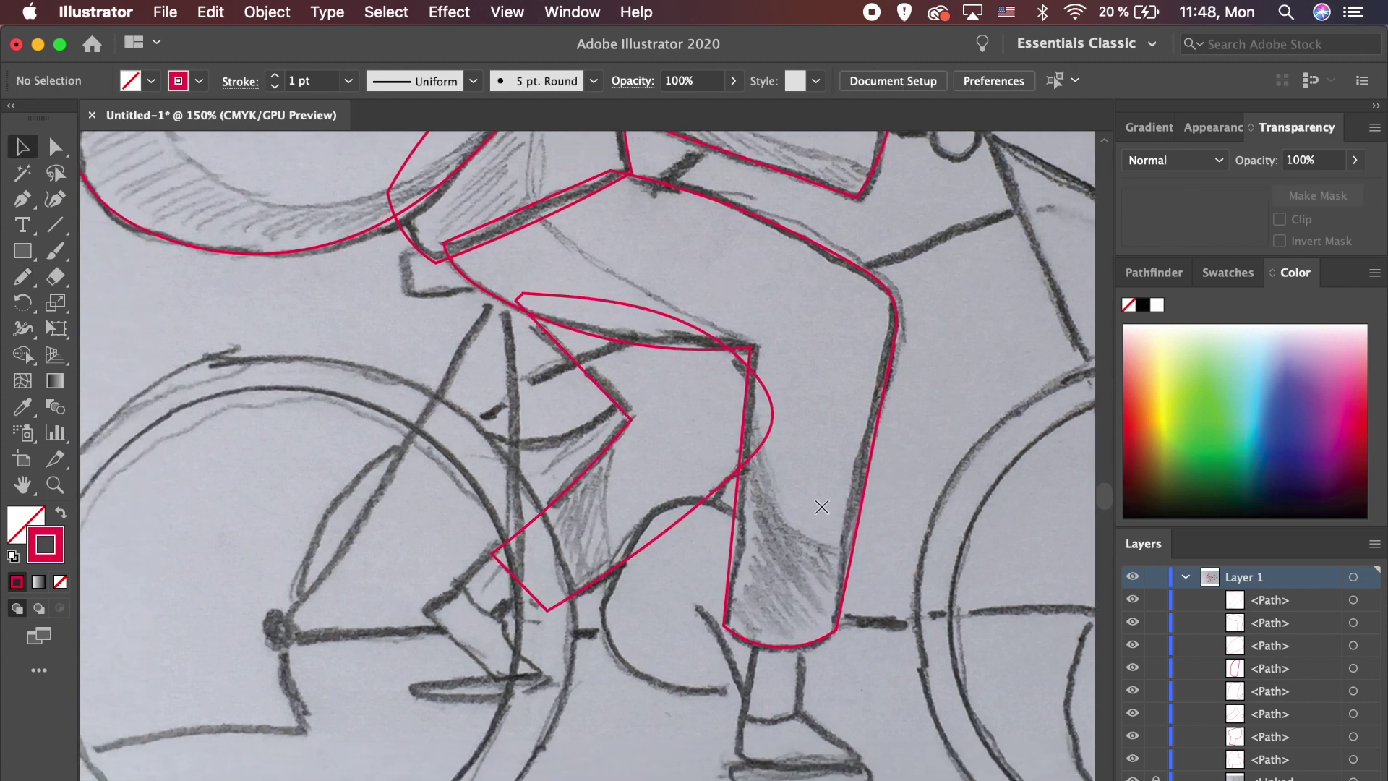
mouse_move(755, 623)
mouse_down()
mouse_move(740, 752)
mouse_move(856, 759)
mouse_move(800, 714)
mouse_up()
key(p)
click(801, 715)
click(810, 610)
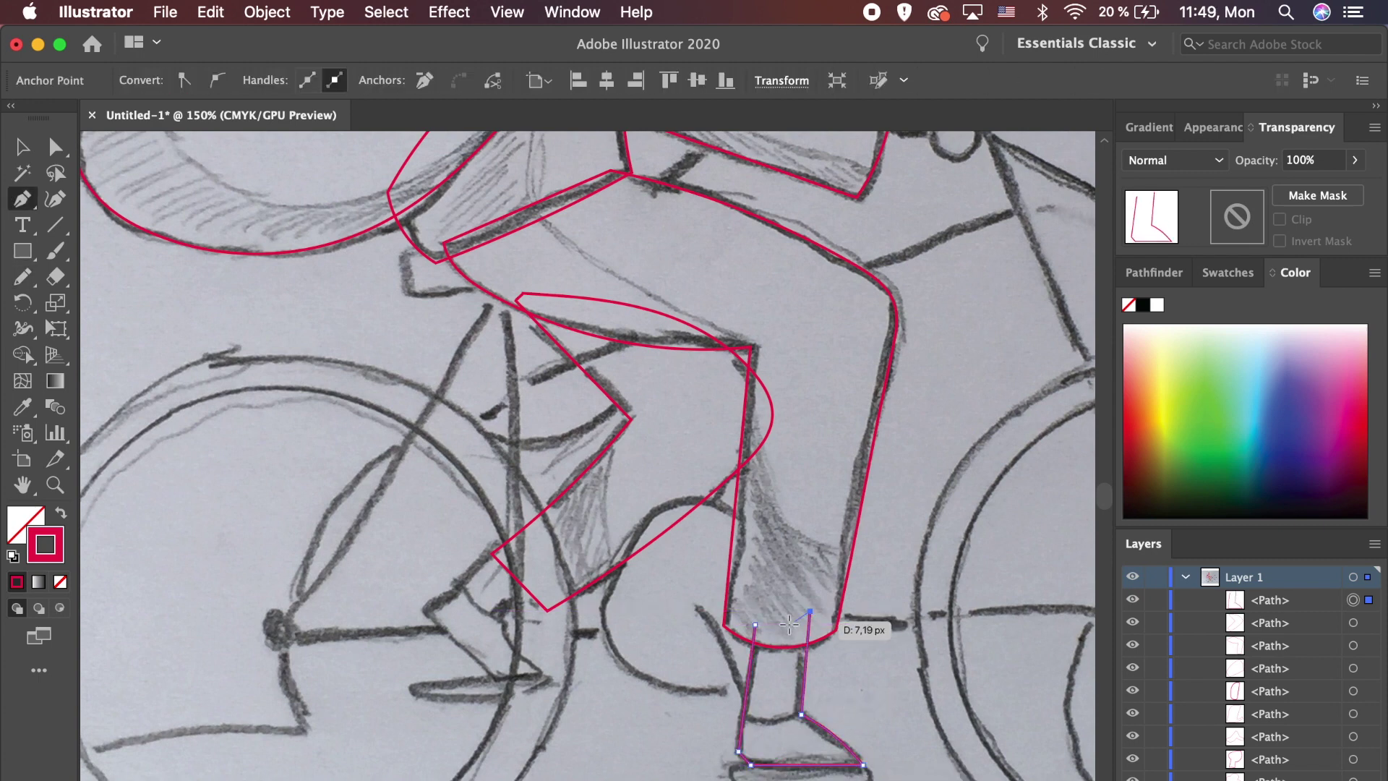
click(754, 624)
key(n)
drag(778, 725, 829, 700)
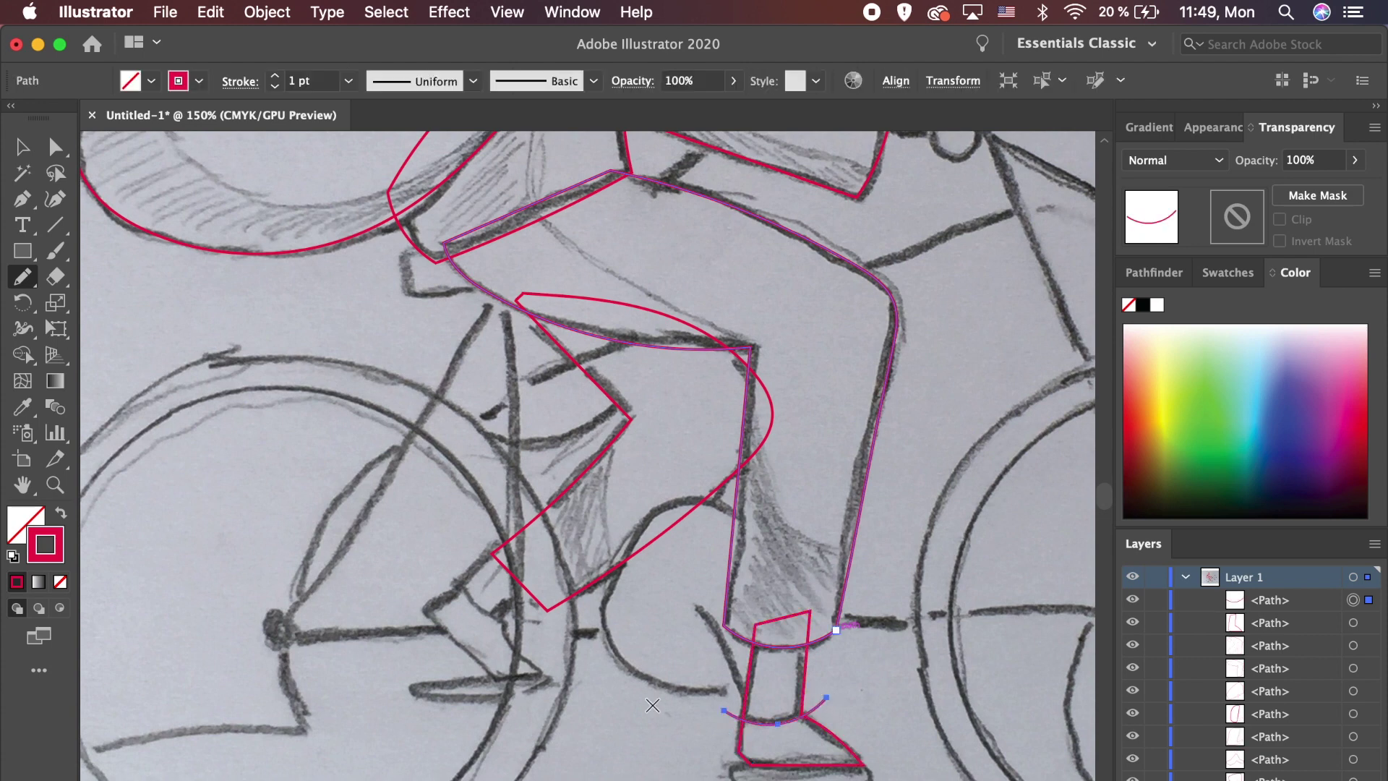
super+click(590, 692)
Step: Trace the rear foot as a closed outline from the trouser hem around the shoe, with a curved line marking the shoe opening
super+click(508, 553)
key(p)
click(499, 555)
click(432, 613)
click(496, 680)
click(545, 680)
key(n)
drag(544, 680, 511, 627)
key(p)
click(511, 628)
click(550, 587)
click(512, 555)
key(n)
drag(474, 595, 545, 635)
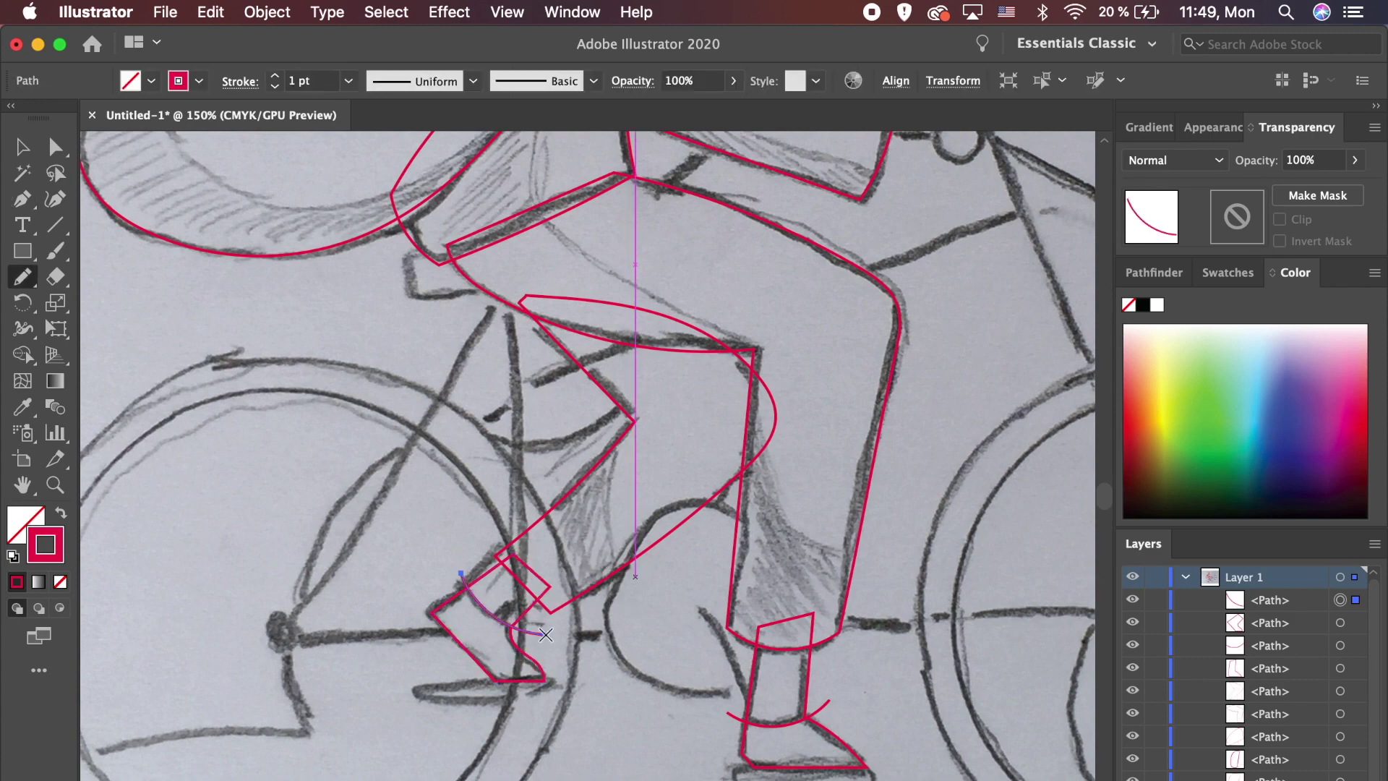
Step: Convert the corner anchor at the sole of the rear shoe to a smooth point
key(a)
click(496, 680)
click(216, 81)
key(v)
click(703, 607)
Step: Draw the front wheel's rim circle from its hub, then paste a copy in place and enlarge it as the tyre's outer edge
key(super+minus)
scroll(704, 613, down, 5)
scroll(703, 613, right, 9)
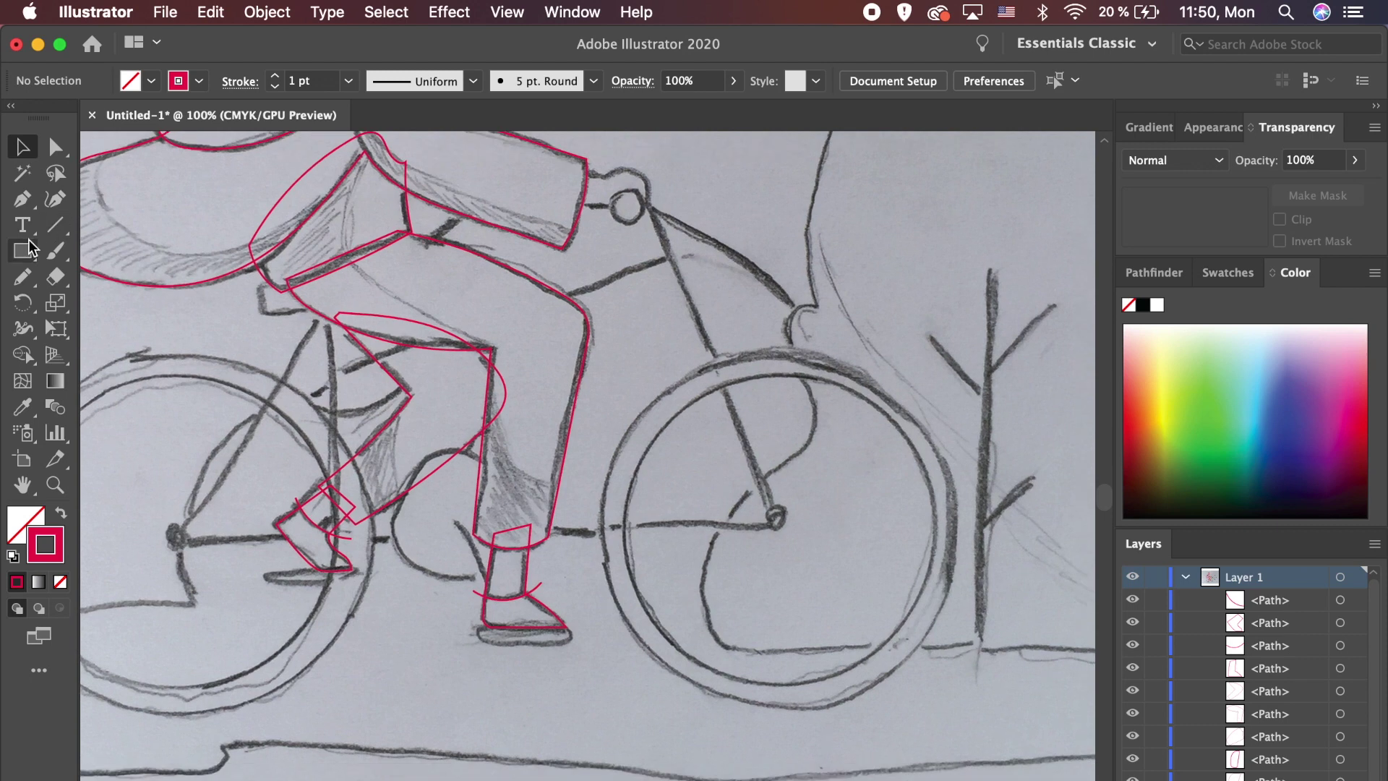
key(l)
drag(776, 518, 911, 674)
drag(910, 674, 910, 674)
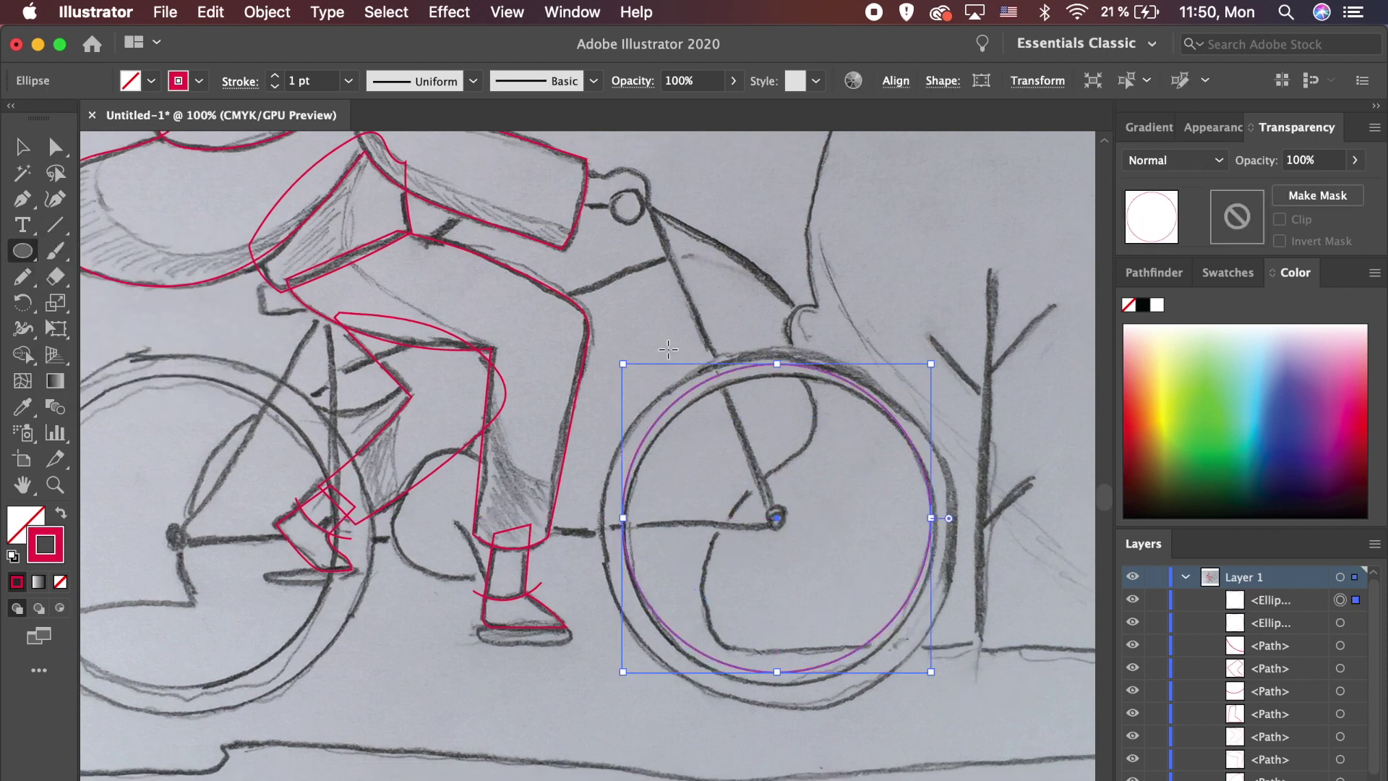
click(210, 13)
click(228, 114)
click(210, 12)
click(259, 195)
mouse_move(960, 671)
mouse_down()
mouse_move(940, 663)
mouse_move(954, 697)
mouse_up()
Step: Duplicate the pair of front wheel circles onto the rear wheel
scroll(867, 570, left, 3)
mouse_move(749, 582)
mouse_down()
mouse_move(487, 545)
mouse_move(156, 583)
mouse_up()
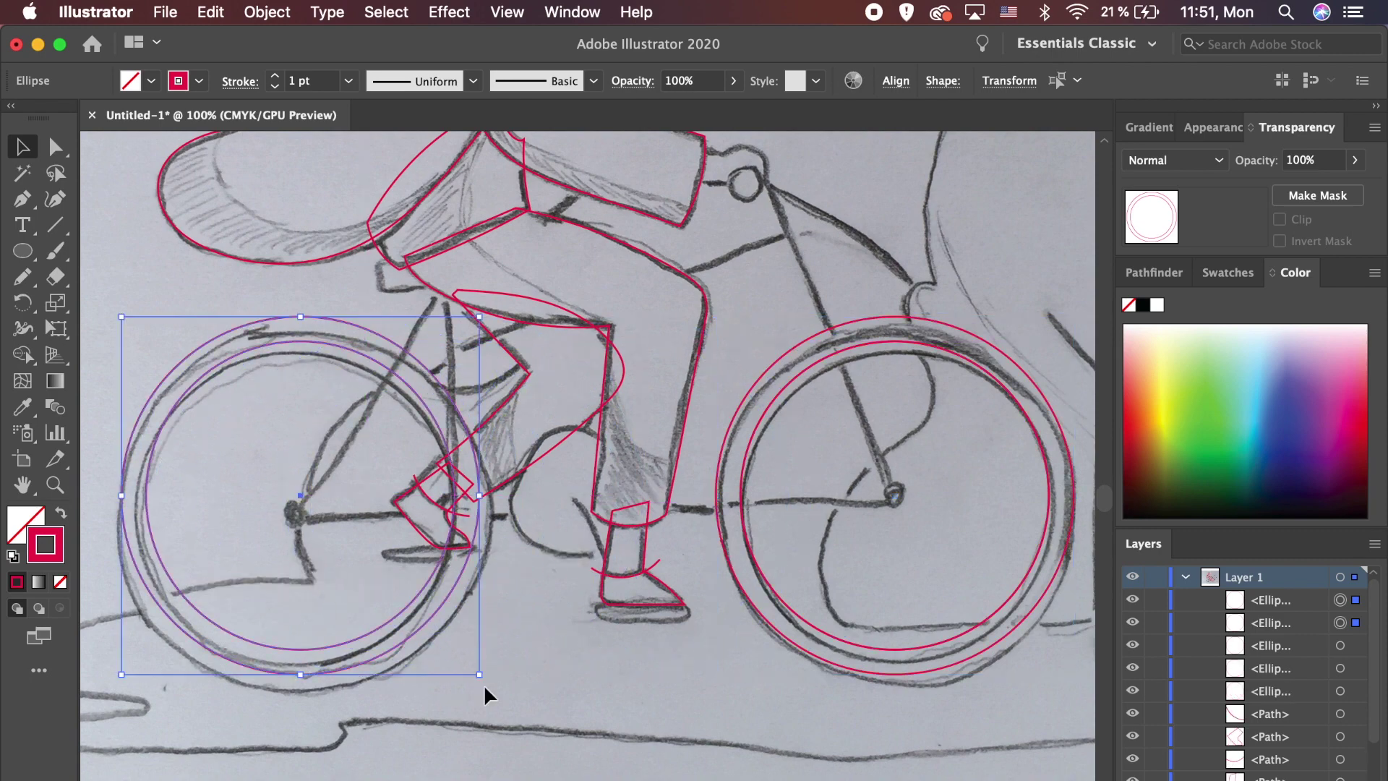
click(573, 650)
Step: Add small filled circles without stroke as hubs at the centres of the rear and front wheels
key(l)
mouse_move(297, 515)
mouse_down()
mouse_move(852, 584)
mouse_move(908, 556)
mouse_up()
key(shift+x)
key(v)
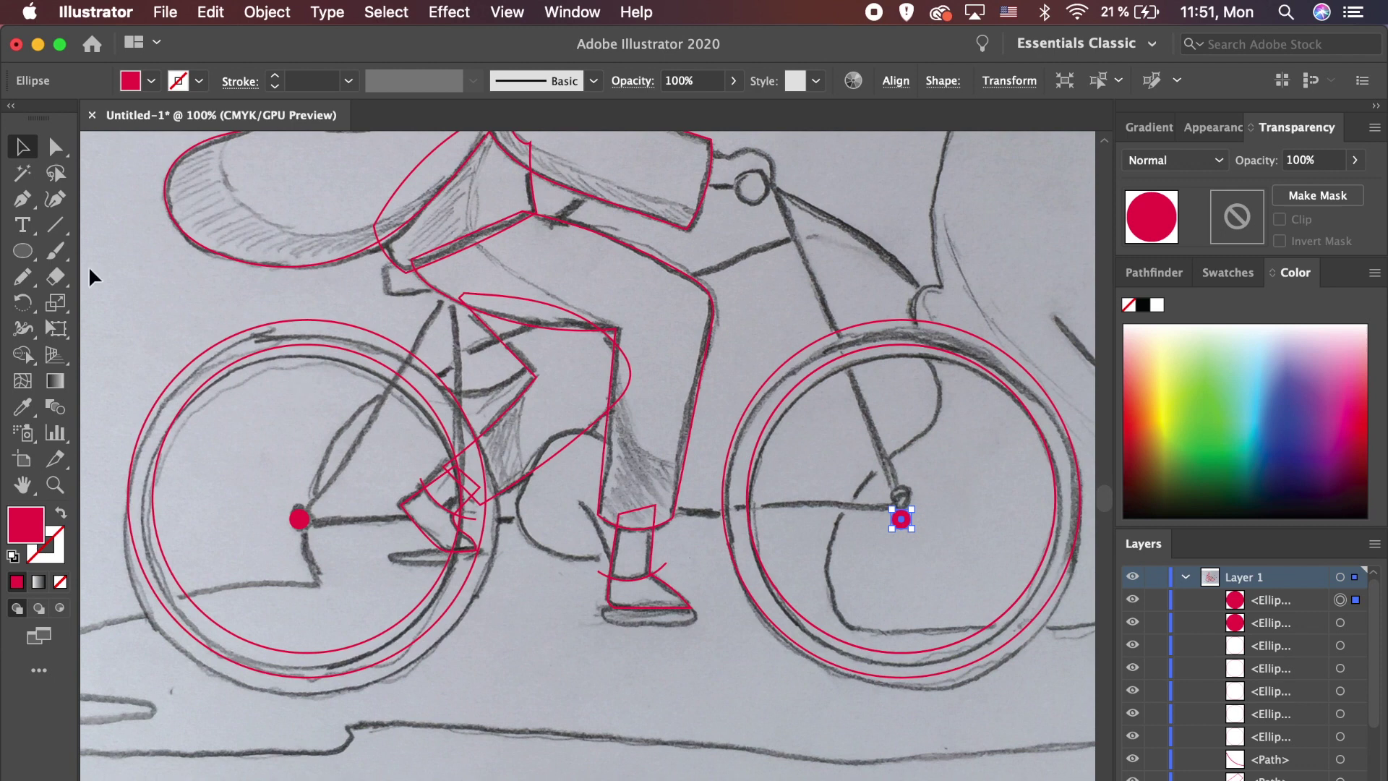
Step: Draw stroked lines joining the two wheel hubs and running from the handlebar down to the front hub as the fork
click(55, 225)
drag(299, 519, 901, 518)
click(16, 581)
click(60, 512)
scroll(901, 518, up, 2)
mouse_move(900, 571)
mouse_down()
mouse_move(842, 303)
mouse_move(772, 235)
mouse_move(899, 568)
mouse_move(745, 232)
mouse_move(914, 569)
mouse_up()
Step: Copy the front hub circle and enlarge the copy over the sketched handlebar grip
key(v)
click(901, 571)
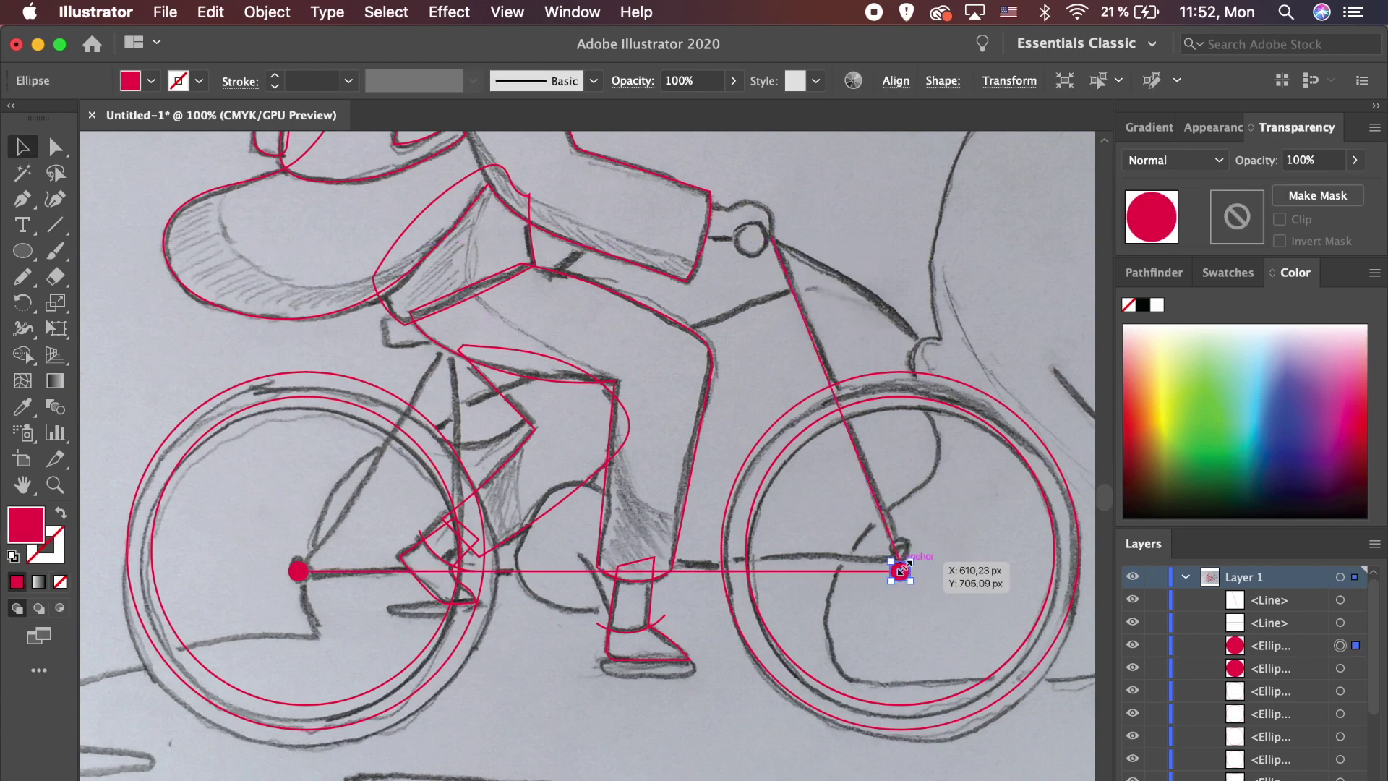
key(super+c)
key(super+equal)
key(super+v)
drag(588, 489, 489, 209)
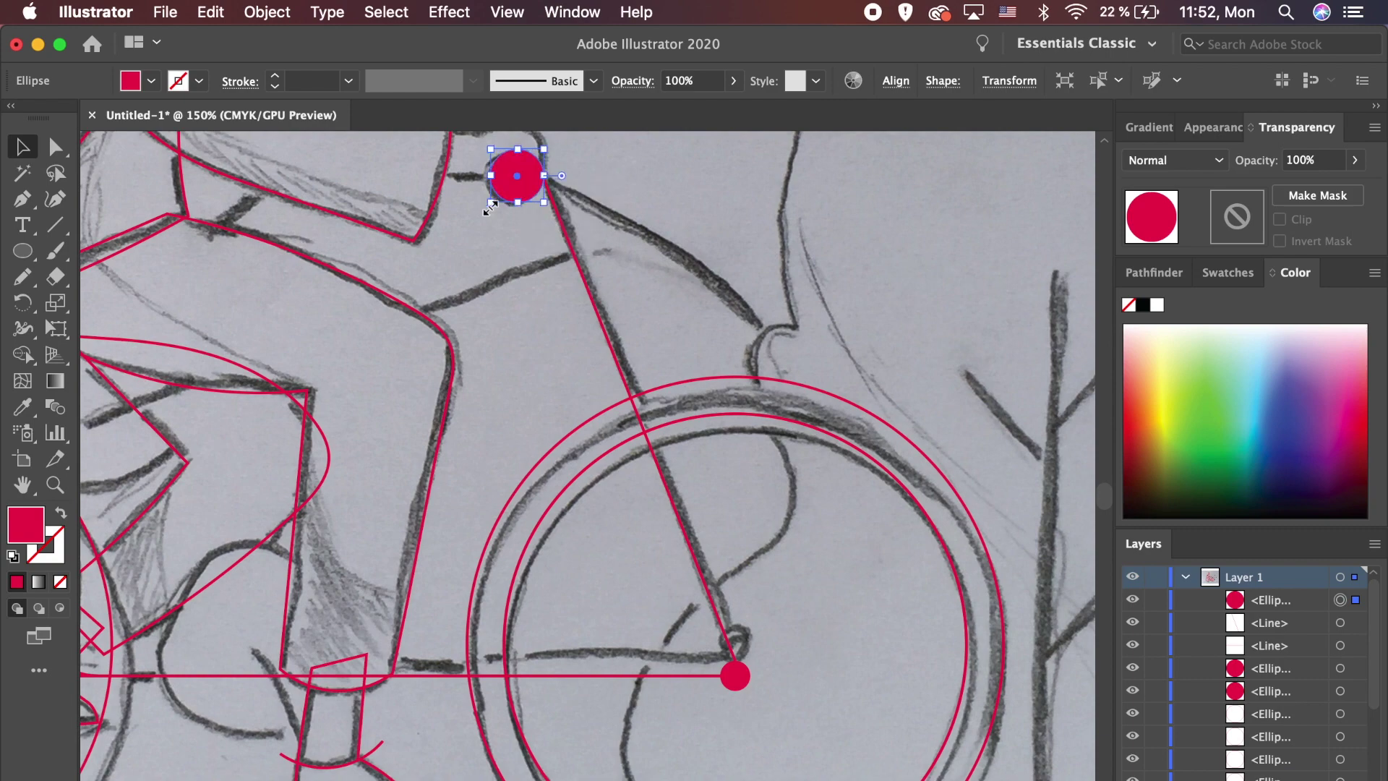
click(508, 289)
Step: Draw the frame lines from the rear hub up to the saddle and from the saddle down the seat tube, matching the existing line style
key(super+minus)
key(super+minus)
scroll(509, 290, left, 3)
key(backslash)
drag(348, 590, 445, 440)
key(i)
click(376, 591)
key(v)
click(293, 540)
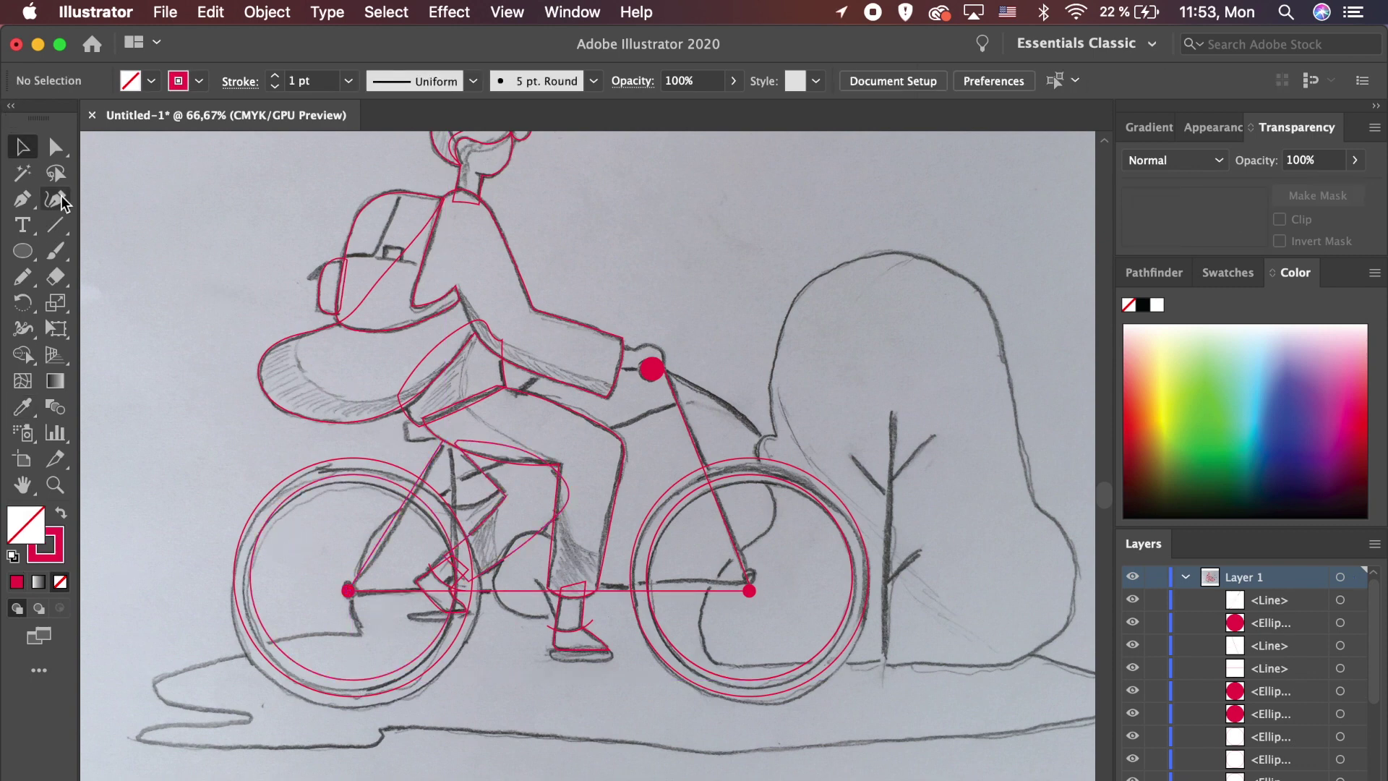
click(56, 225)
drag(457, 441, 465, 590)
Step: Draw a rounded rectangle for the saddle, tilted and positioned over the sketched seat
scroll(499, 651, up, 1)
click(22, 251)
mouse_move(26, 253)
mouse_down()
mouse_move(267, 284)
mouse_move(231, 289)
mouse_move(250, 272)
mouse_up()
key(v)
click(246, 286)
drag(190, 292, 454, 441)
click(115, 544)
Step: Draw the frame's crossbar as a line from the upper fork back to the seat tube
scroll(286, 500, up, 1)
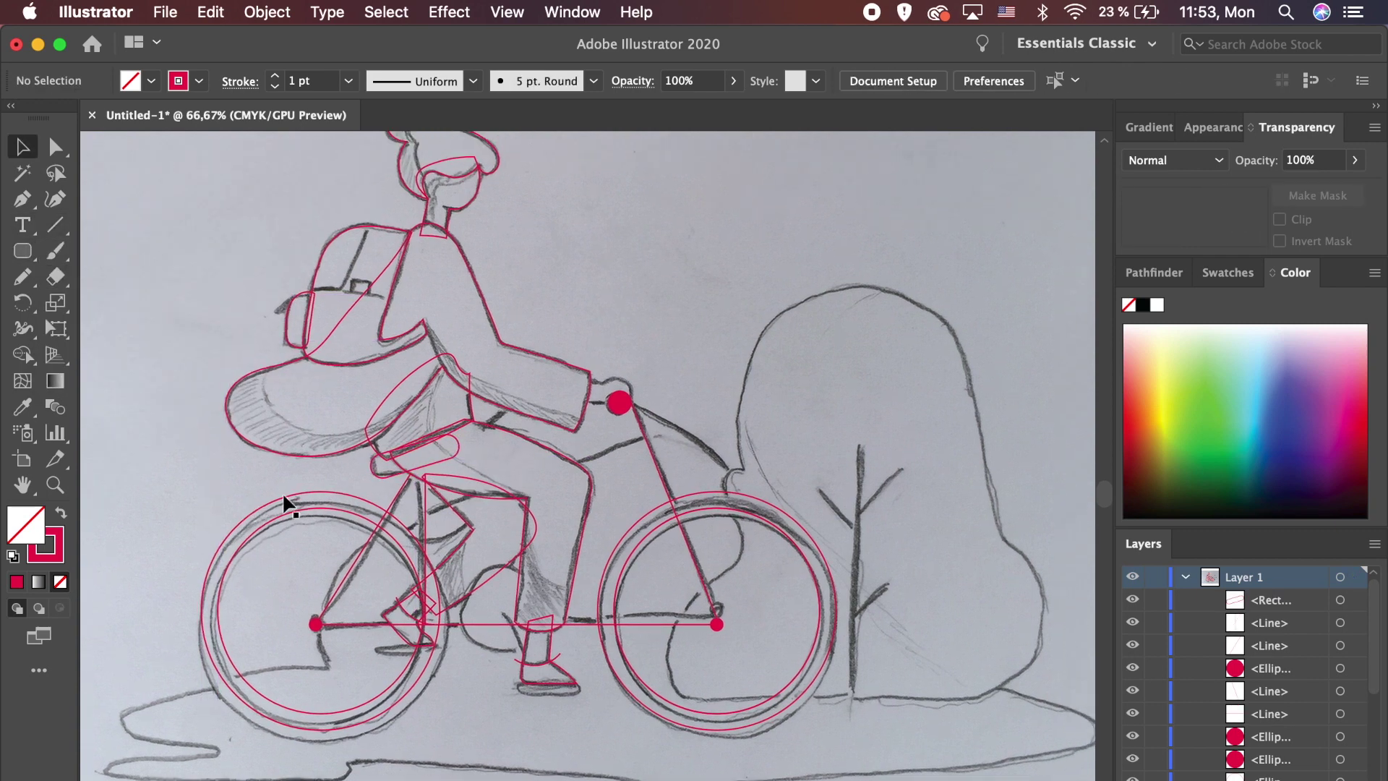
key(backslash)
drag(643, 438, 427, 518)
super+click(669, 350)
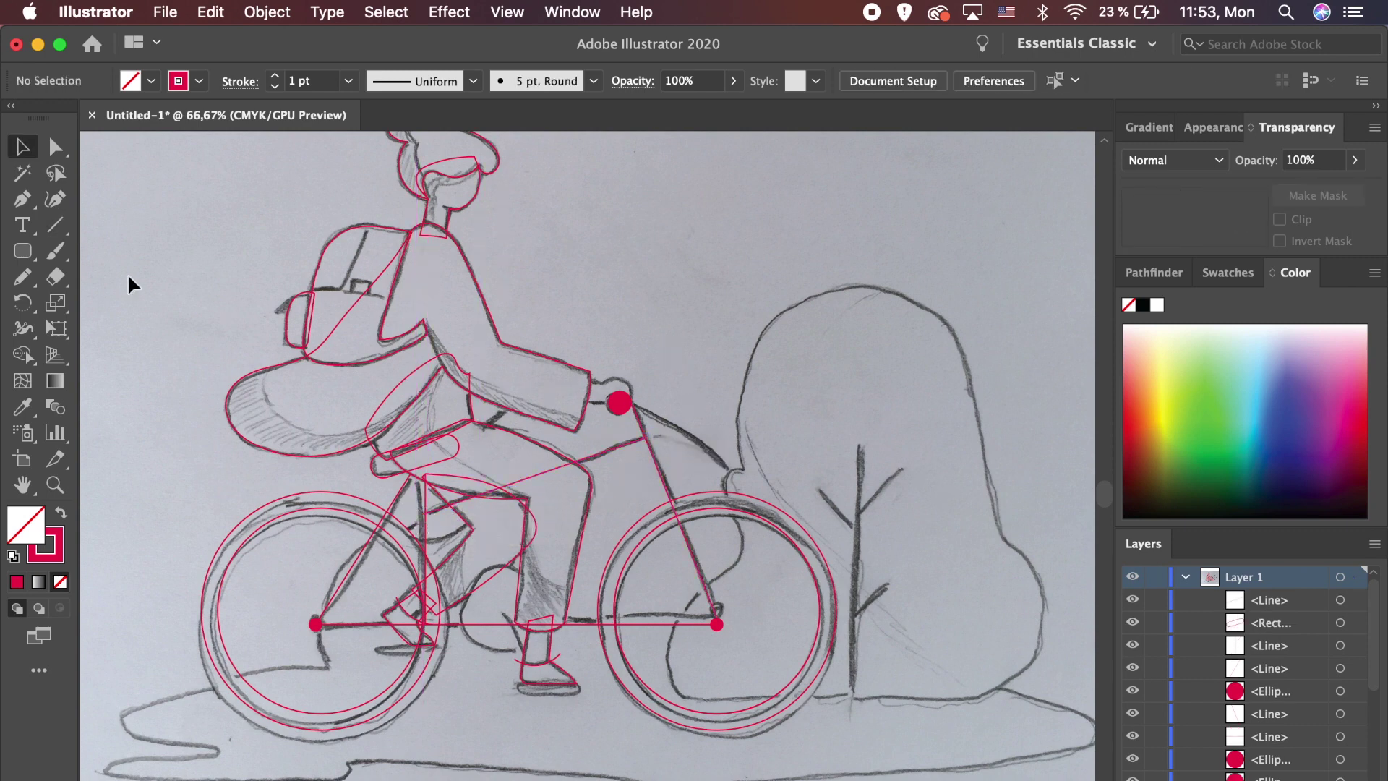
Step: Draw the tree trunk as a vertical line with straight branch lines on both sides
drag(860, 442, 860, 700)
drag(884, 586, 858, 614)
mouse_move(902, 468)
mouse_down()
mouse_move(859, 512)
mouse_move(860, 535)
mouse_up()
key(v)
click(966, 558)
Step: Trace the tree's crown as a closed outline with a straight base and a freehand contour behind the front wheel
scroll(966, 558, right, 3)
key(n)
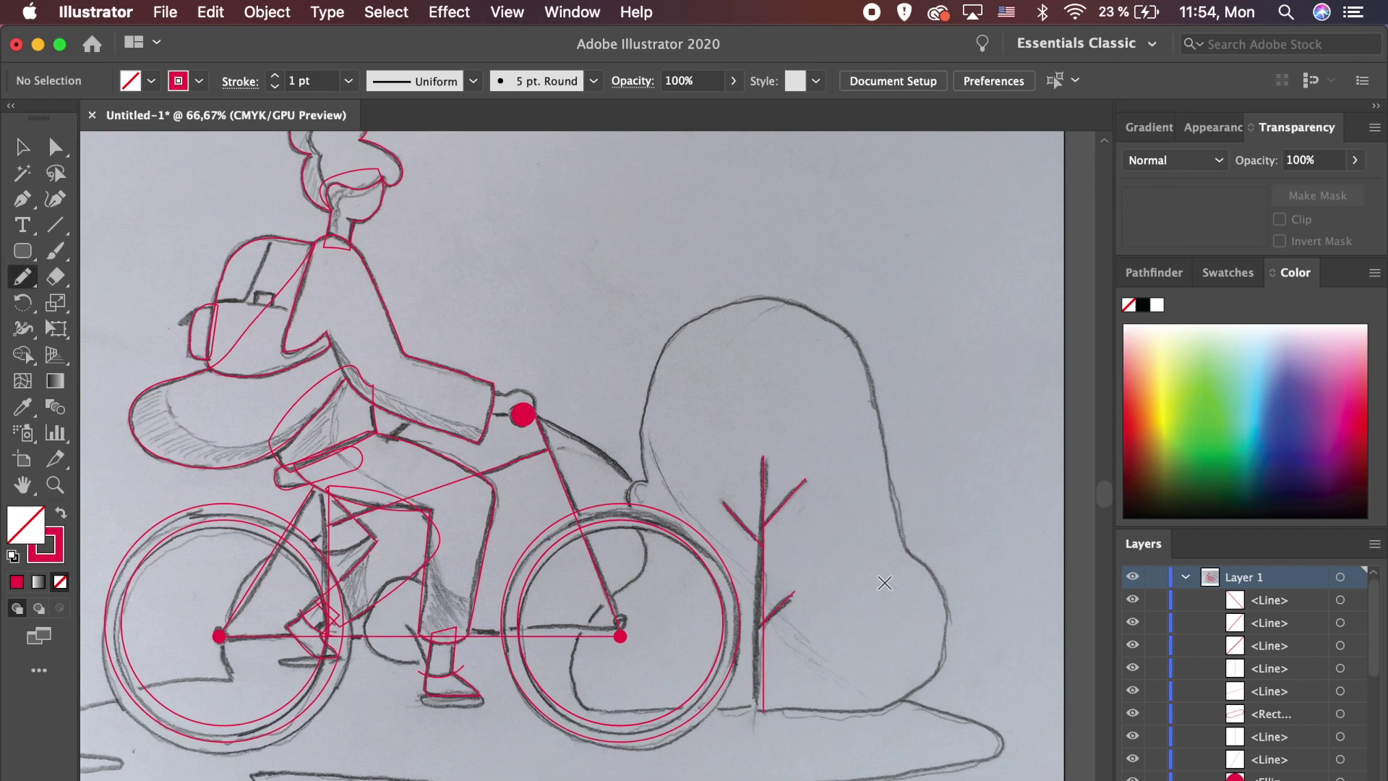
click(33, 206)
click(598, 712)
click(881, 710)
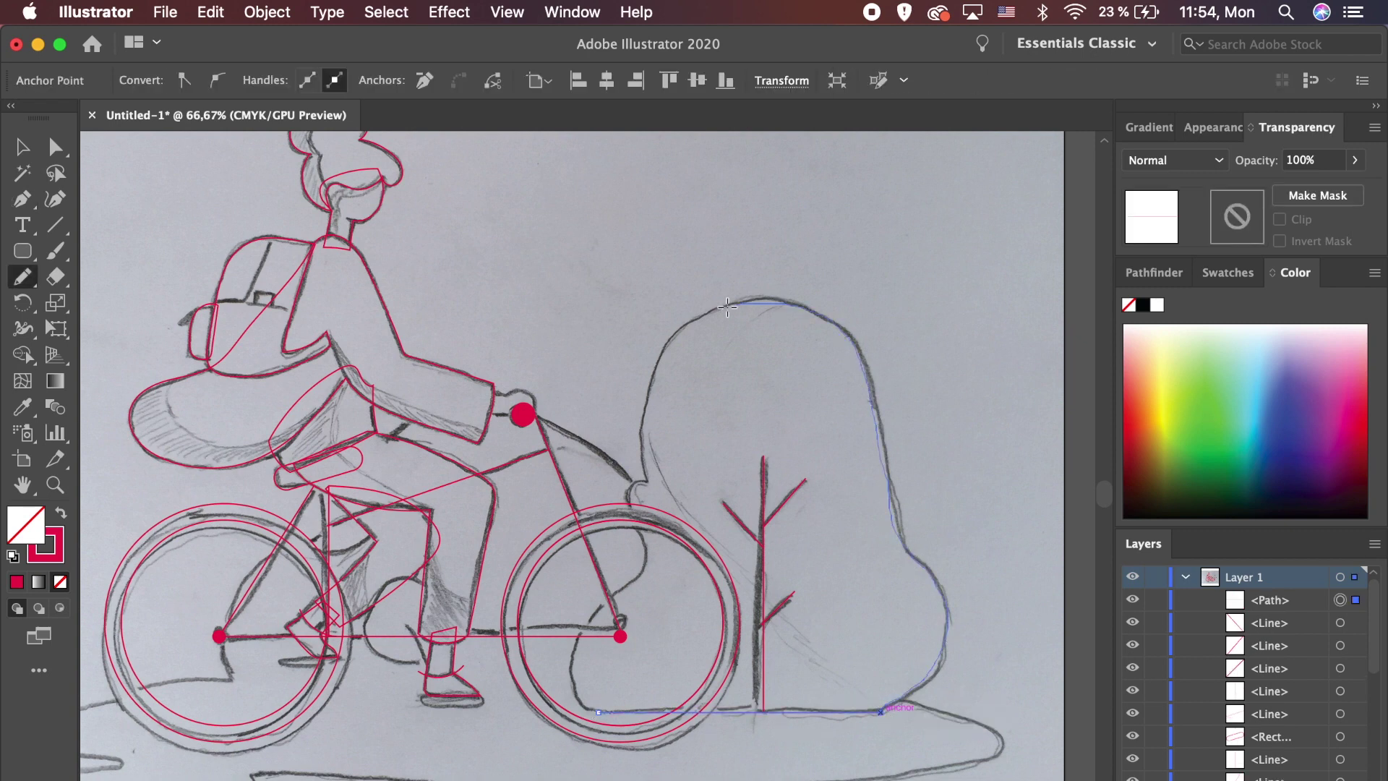
drag(644, 451, 648, 482)
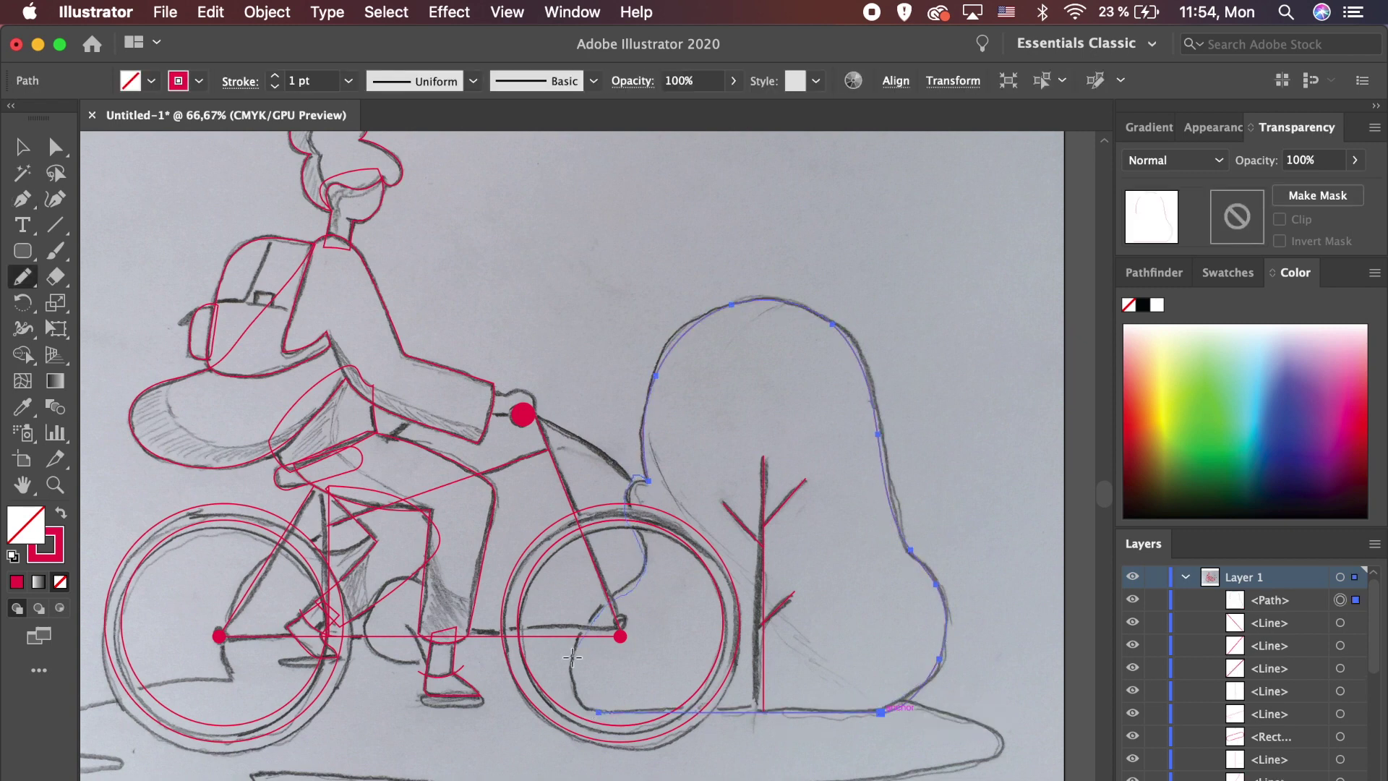
key(v)
click(825, 748)
Step: Draw a wide flat ellipse for the ground beneath the bicycle and tree, fitting its position and side edge to the sketch
scroll(825, 749, left, 4)
click(23, 252)
key(super+minus)
drag(22, 252, 117, 298)
mouse_move(594, 636)
mouse_down()
mouse_move(762, 634)
mouse_move(972, 661)
mouse_move(982, 679)
mouse_up()
key(Down)
key(Down)
key(Down)
key(Down)
key(Right)
key(Right)
key(Right)
key(Right)
key(Right)
key(Right)
key(Right)
key(Right)
key(Right)
key(Right)
key(Down)
key(Down)
key(Down)
key(Down)
key(Down)
key(v)
drag(219, 643, 253, 643)
click(206, 557)
Step: Add a smaller flat ellipse at the ground's lower front edge under the rear wheel and unite the two ellipses
click(23, 251)
drag(331, 678, 436, 694)
key(v)
shift+click(466, 683)
click(1154, 273)
click(1135, 329)
click(633, 736)
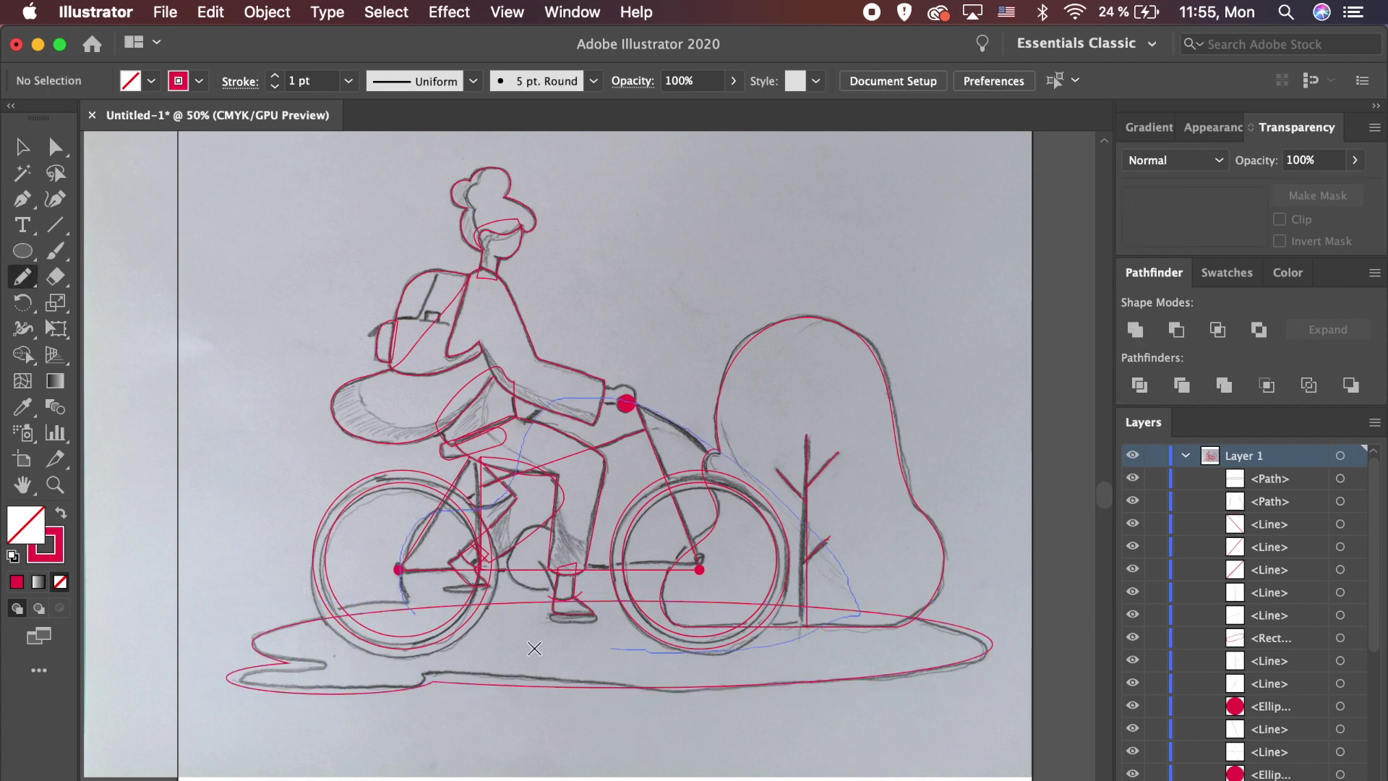
Step: Draw a freehand hill outline rising behind the bicycle from the ground and unite it with the ground shape
drag(534, 648, 413, 615)
key(v)
shift+click(642, 686)
click(1135, 329)
click(1004, 355)
click(988, 646)
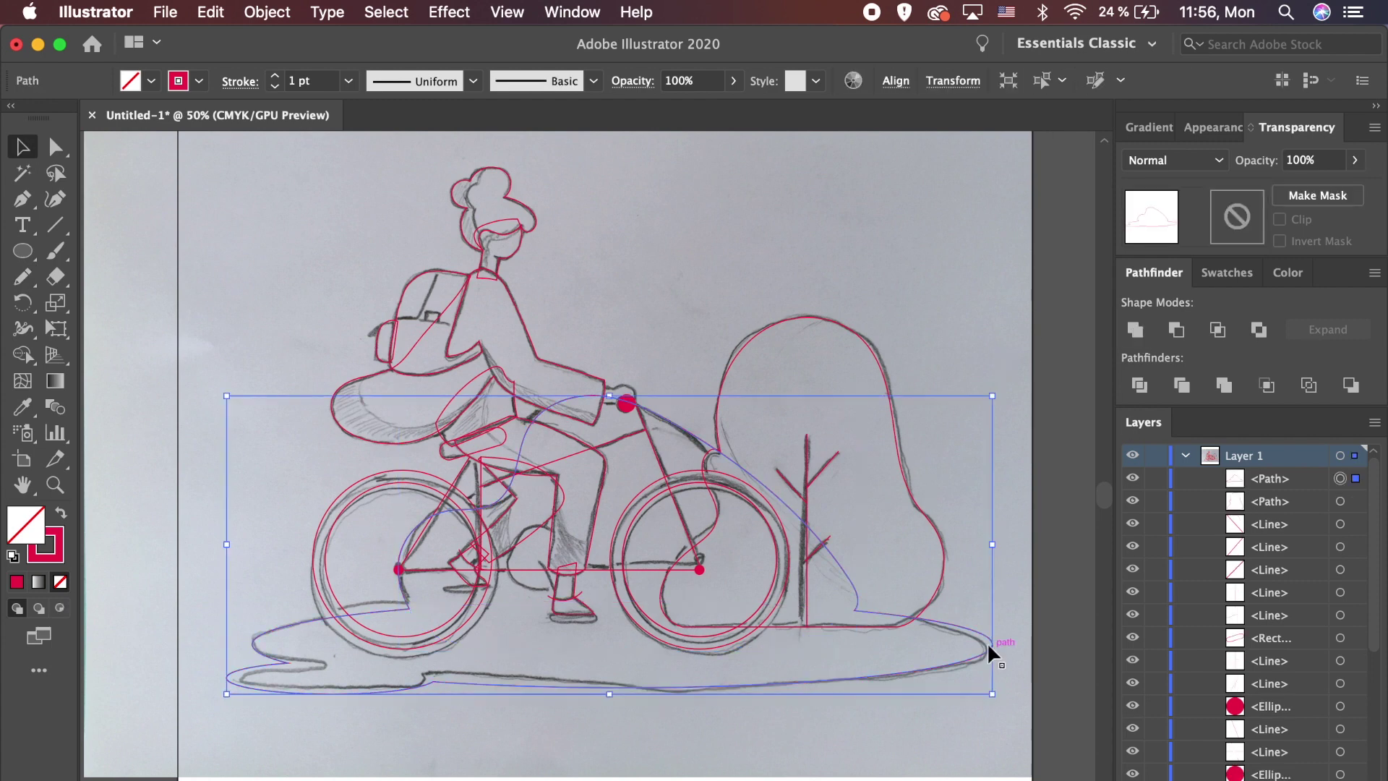
click(929, 391)
Step: Hide the linked sketch image and fill the united hill and ground shape with the light peach swatch, without a stroke
scroll(1223, 564, down, 10)
click(1133, 777)
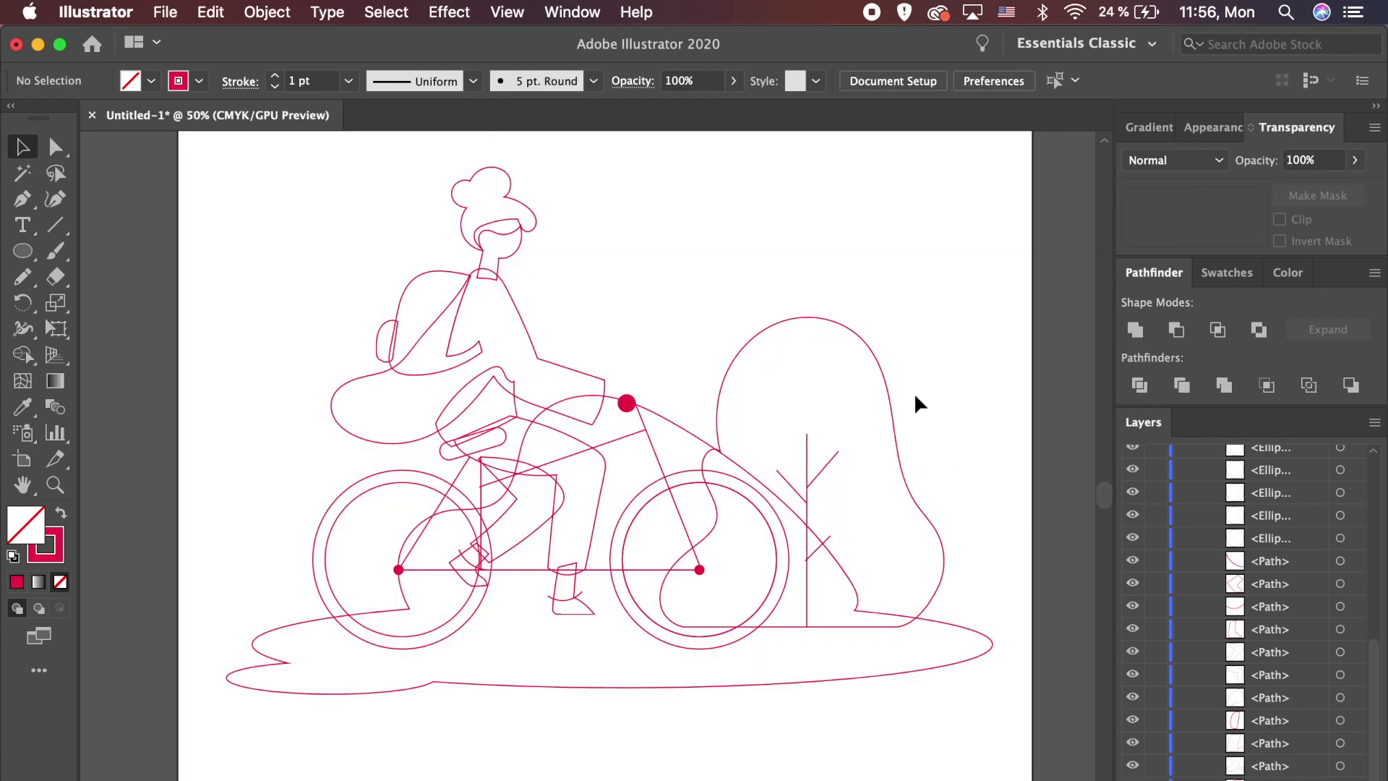
click(989, 636)
click(1226, 273)
key(shift+x)
click(1145, 357)
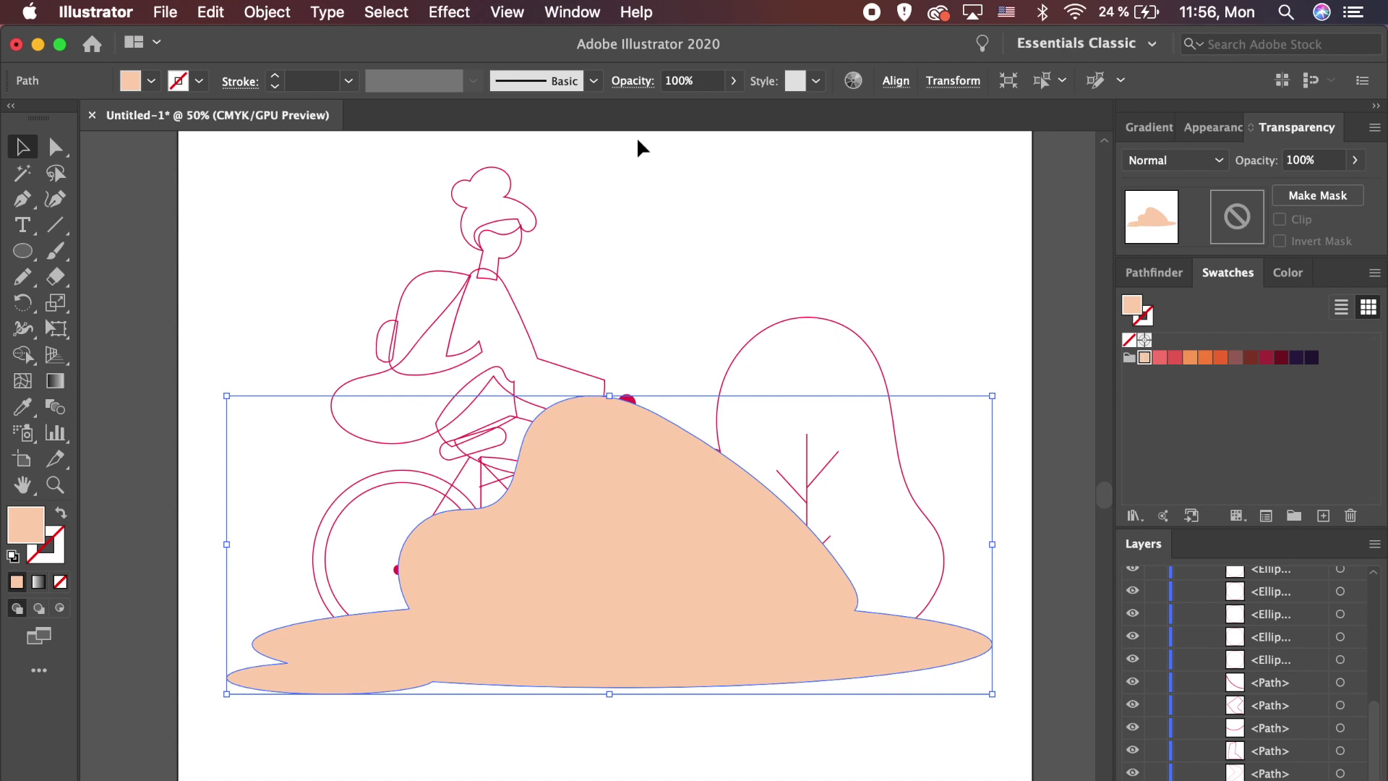
Step: Send the peach hill and ground shape behind all the other artwork
click(267, 11)
mouse_move(274, 56)
click(535, 106)
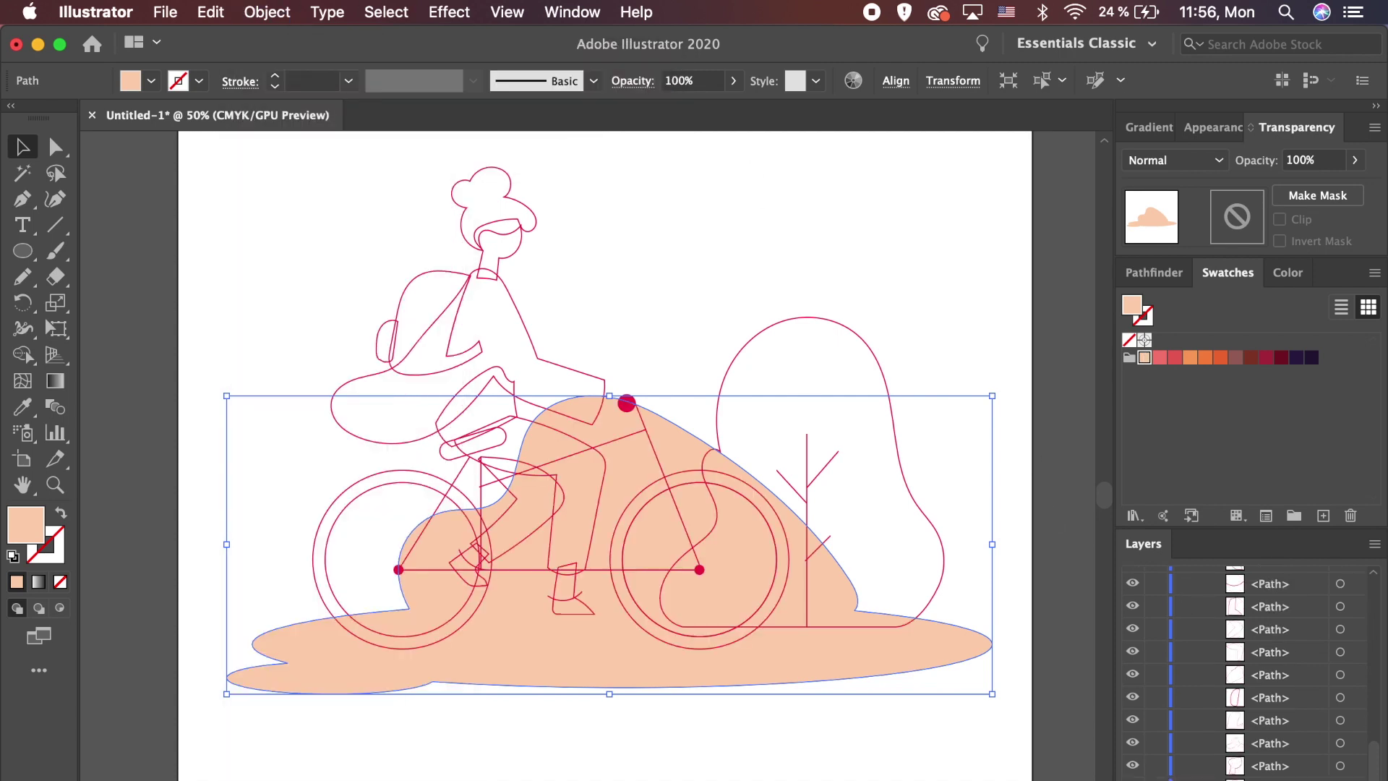
Step: Give the tree crown outline a linear gradient fill instead of its stroke
click(887, 706)
click(928, 519)
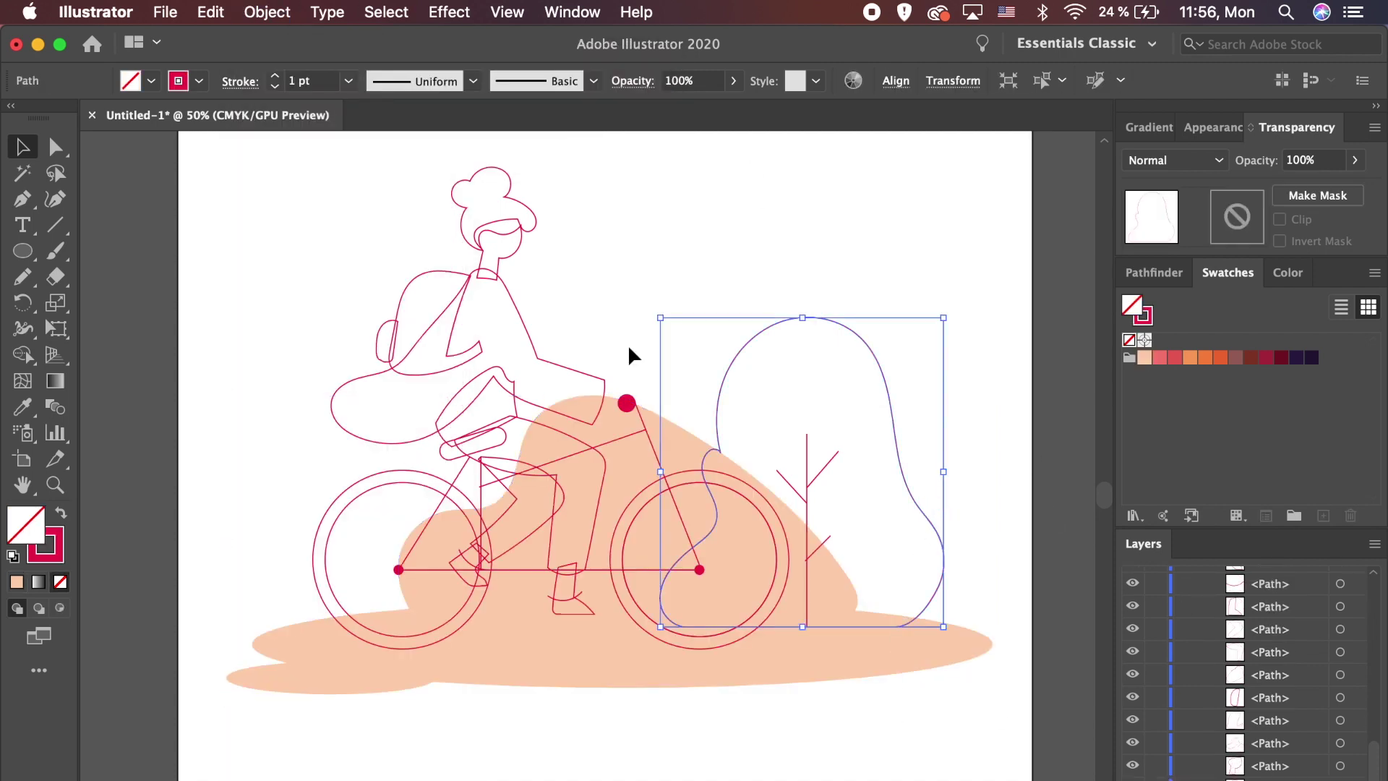
key(shift+x)
click(1149, 128)
click(1206, 315)
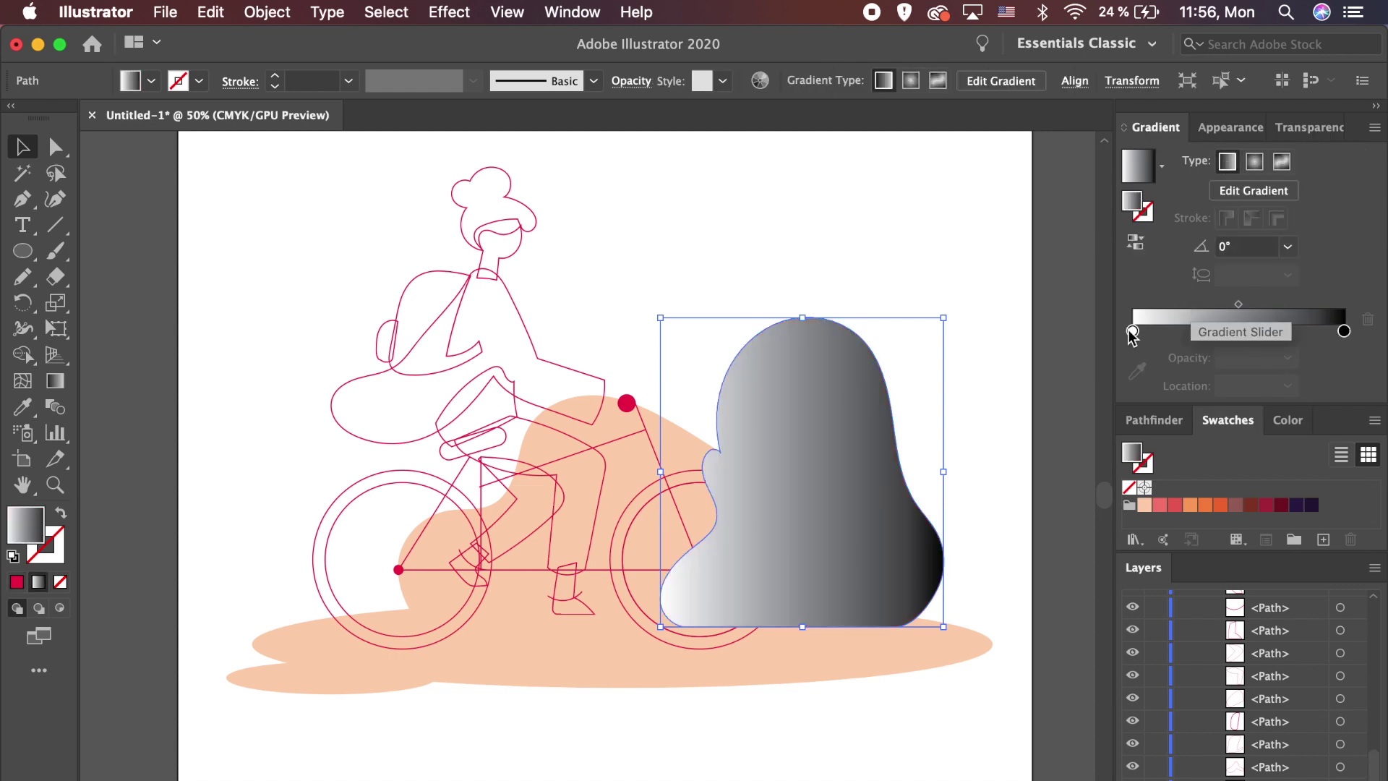
click(58, 383)
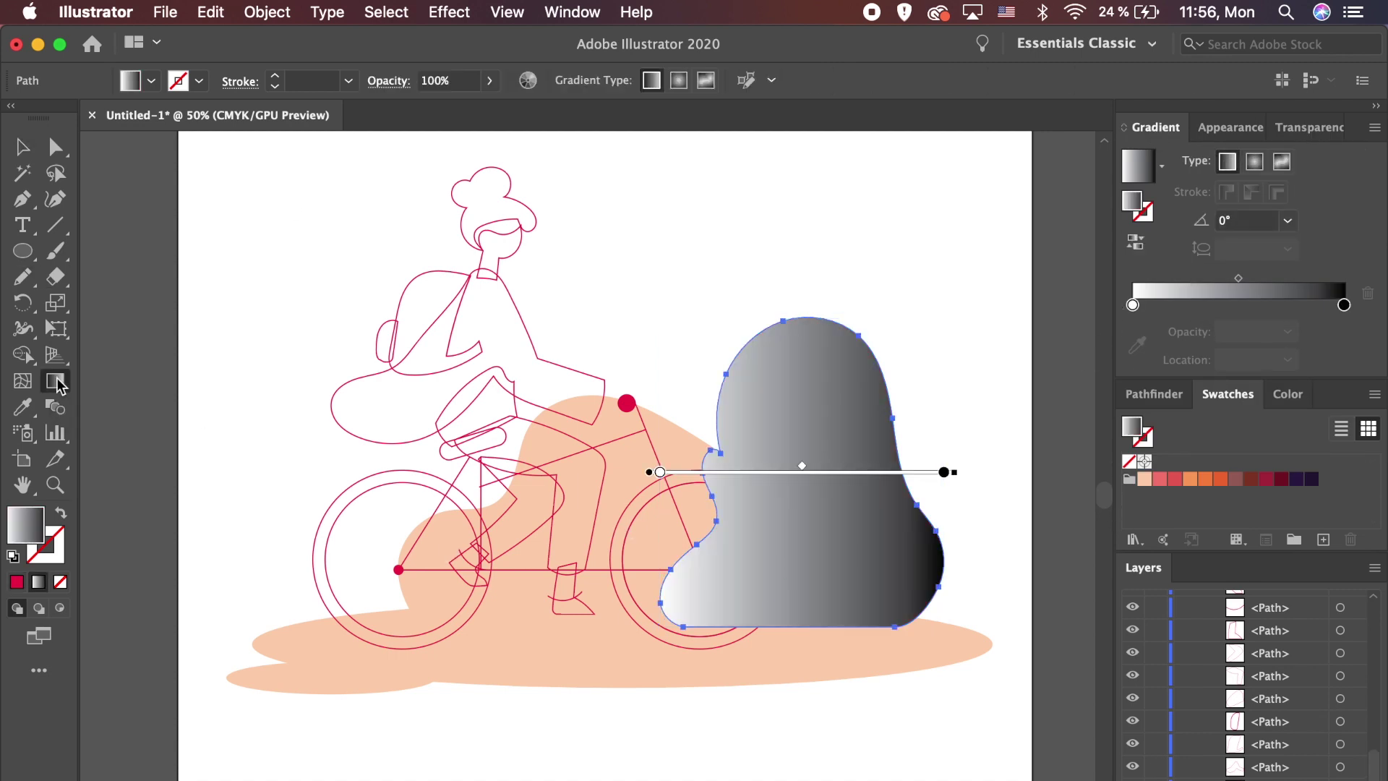
Step: Colour the crown gradient from light orange to darker orange, removing the leftover black stop and placing the darker stop at 100%
double_click(1134, 308)
click(1065, 420)
click(1157, 373)
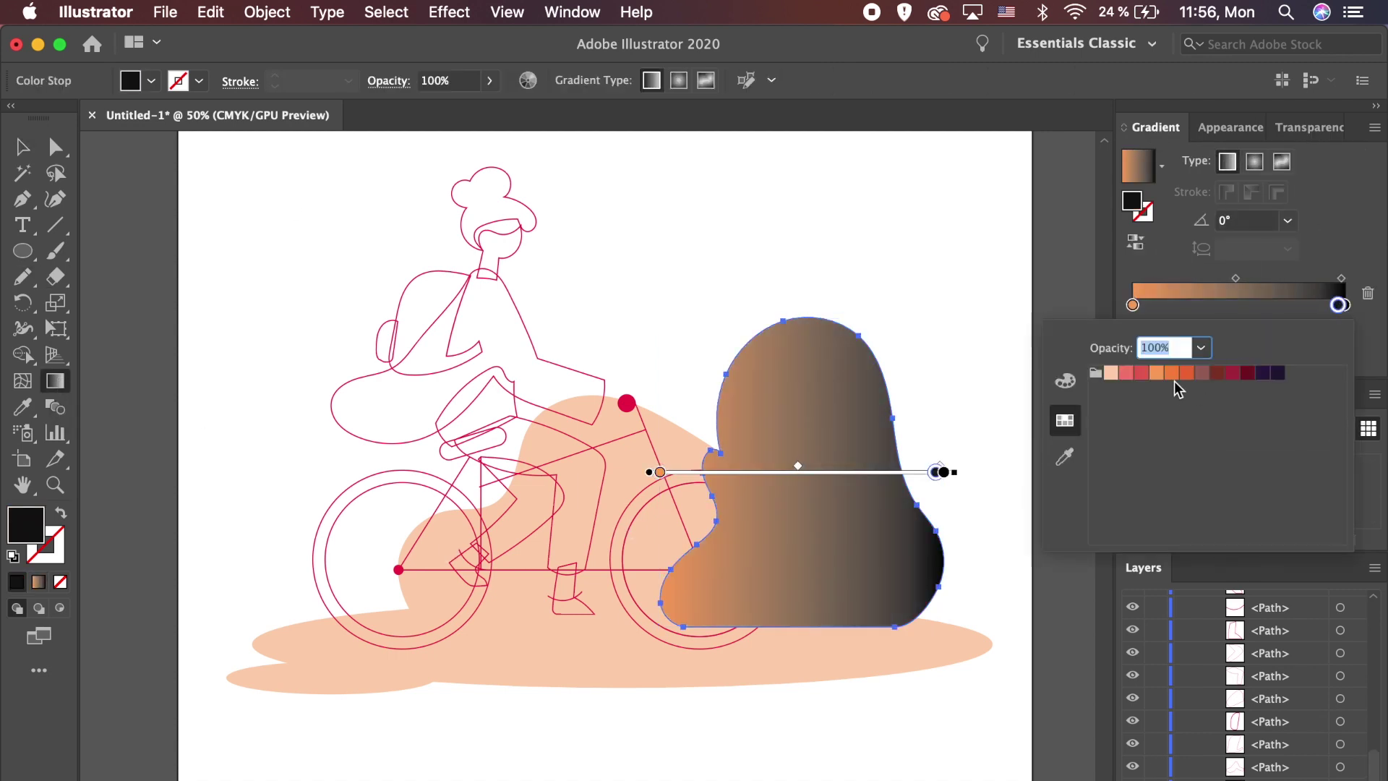
click(1172, 374)
click(1362, 320)
drag(1338, 305, 1322, 306)
drag(1345, 305, 1352, 363)
drag(1323, 305, 1345, 305)
Step: Run the crown gradient diagonally from upper right to lower left at about -144°, and send the crown behind the line artwork
drag(931, 387, 740, 523)
key(v)
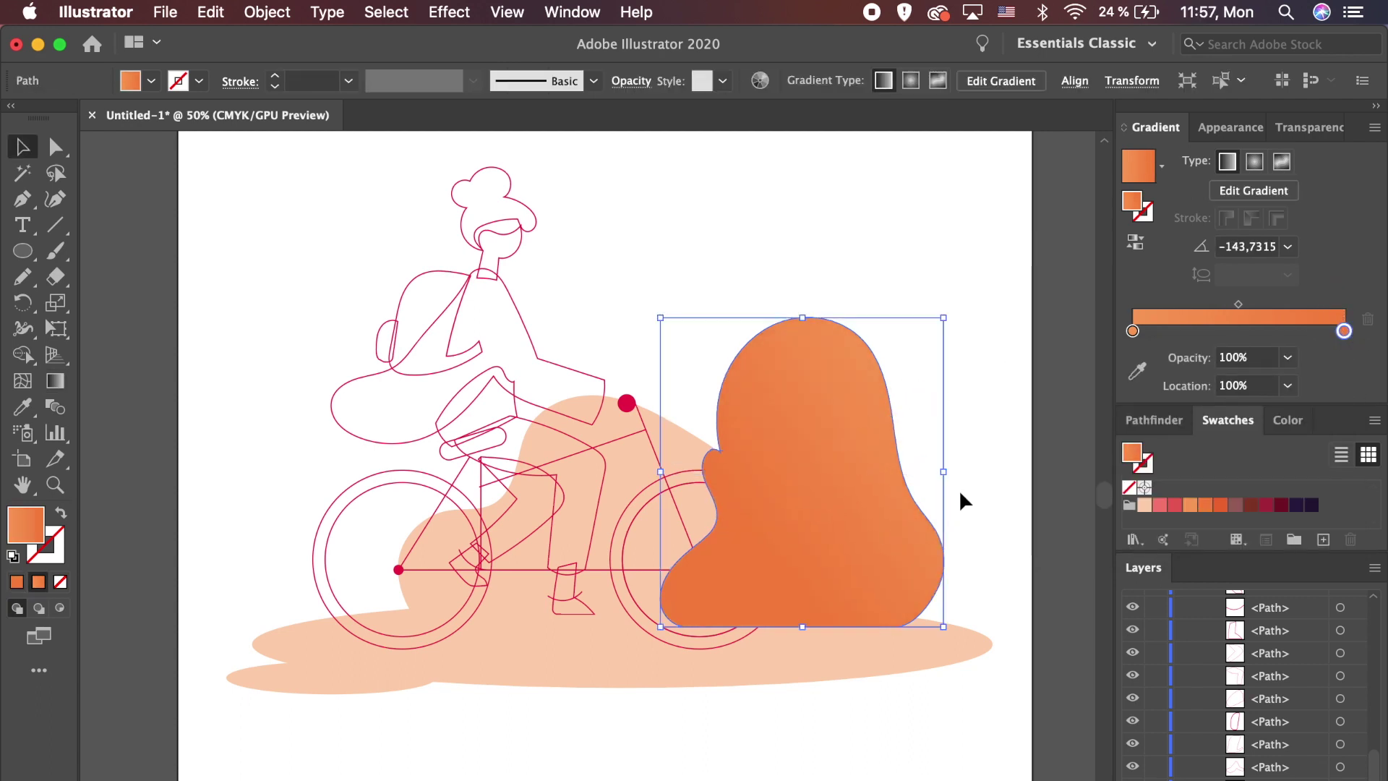
click(267, 12)
mouse_move(295, 56)
click(558, 121)
Step: Give the tree's trunk line and three branch lines a 4 pt dark reddish-brown stroke with round caps
click(822, 466)
shift+click(806, 472)
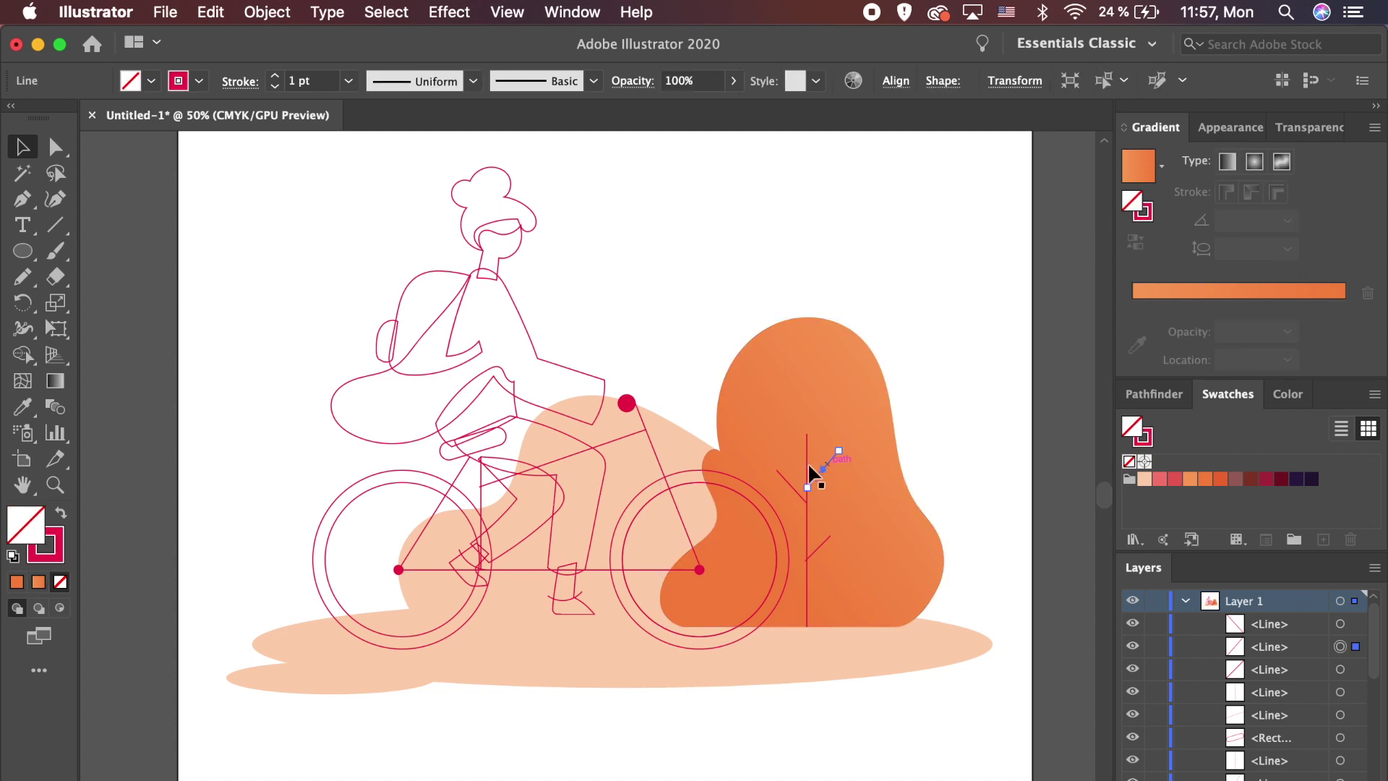
shift+click(793, 486)
shift+click(818, 547)
key(x)
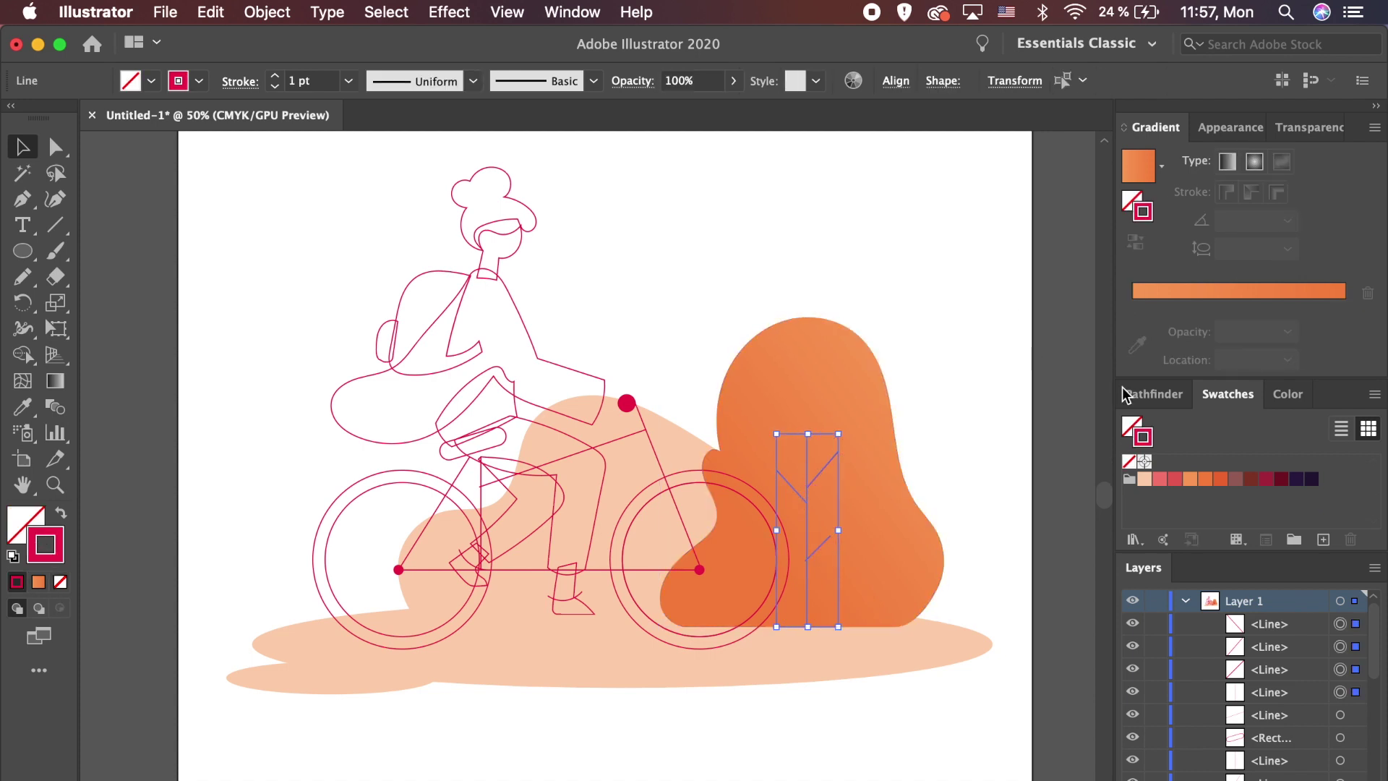
click(1251, 480)
click(275, 76)
click(275, 76)
click(275, 77)
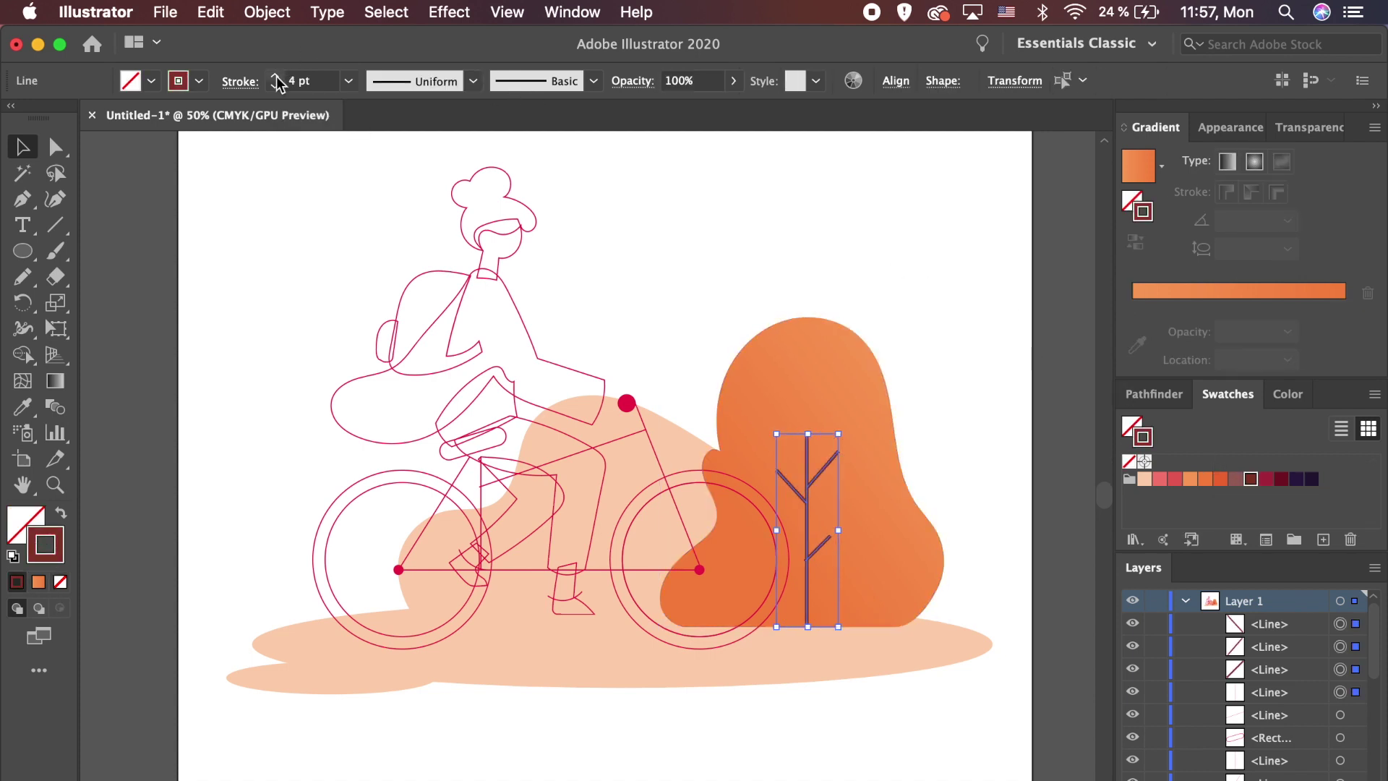
click(240, 80)
key(Escape)
Step: Expand the fill and stroke of the trunk and branch lines and unite them into one shape
key(super+equal)
click(290, 9)
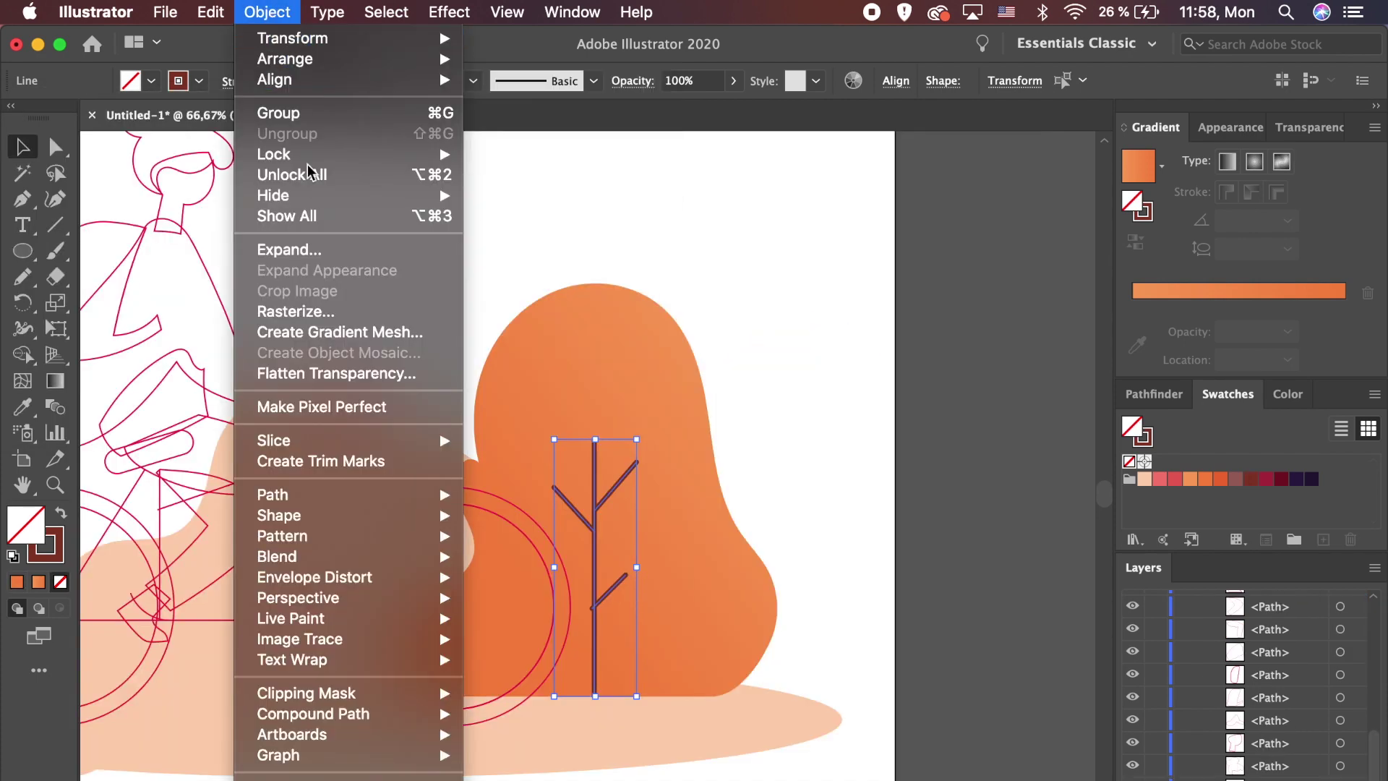
click(325, 250)
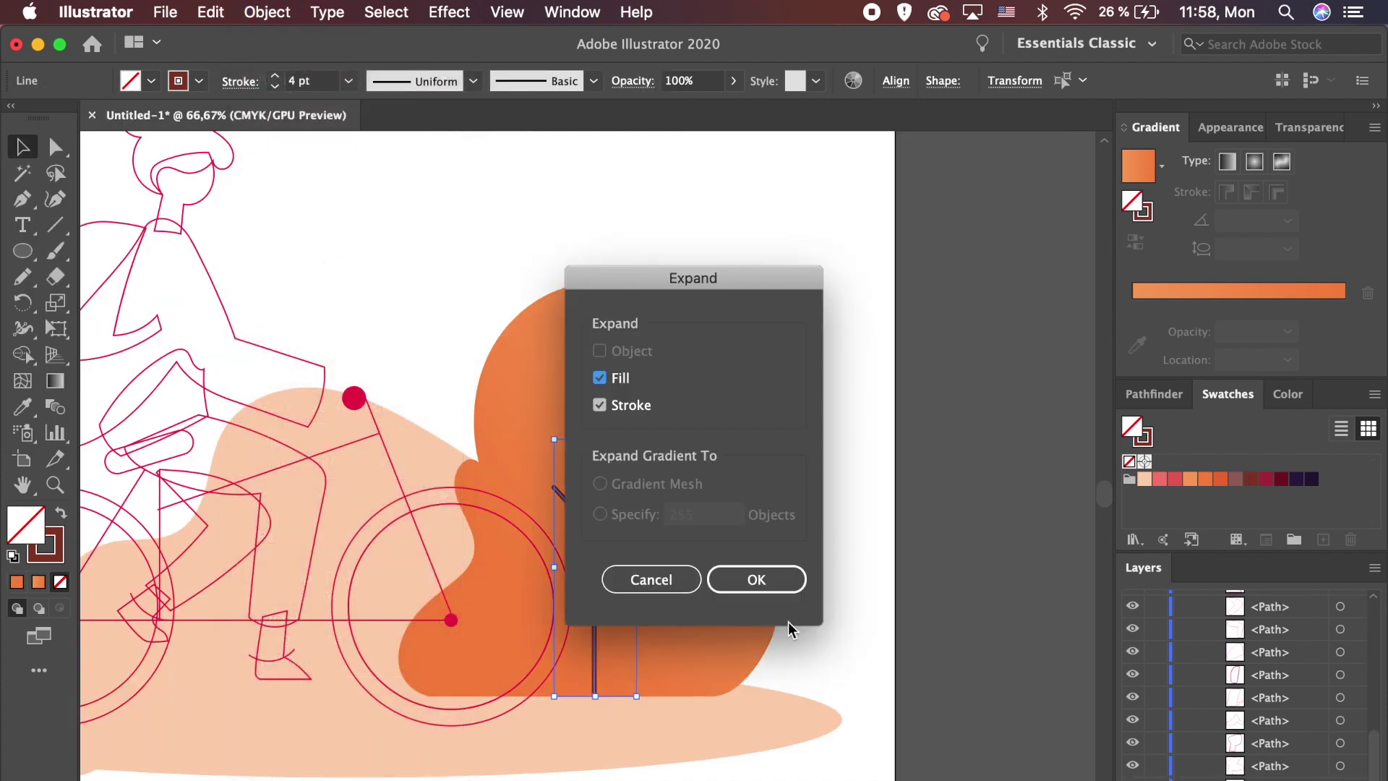
click(755, 580)
click(1151, 394)
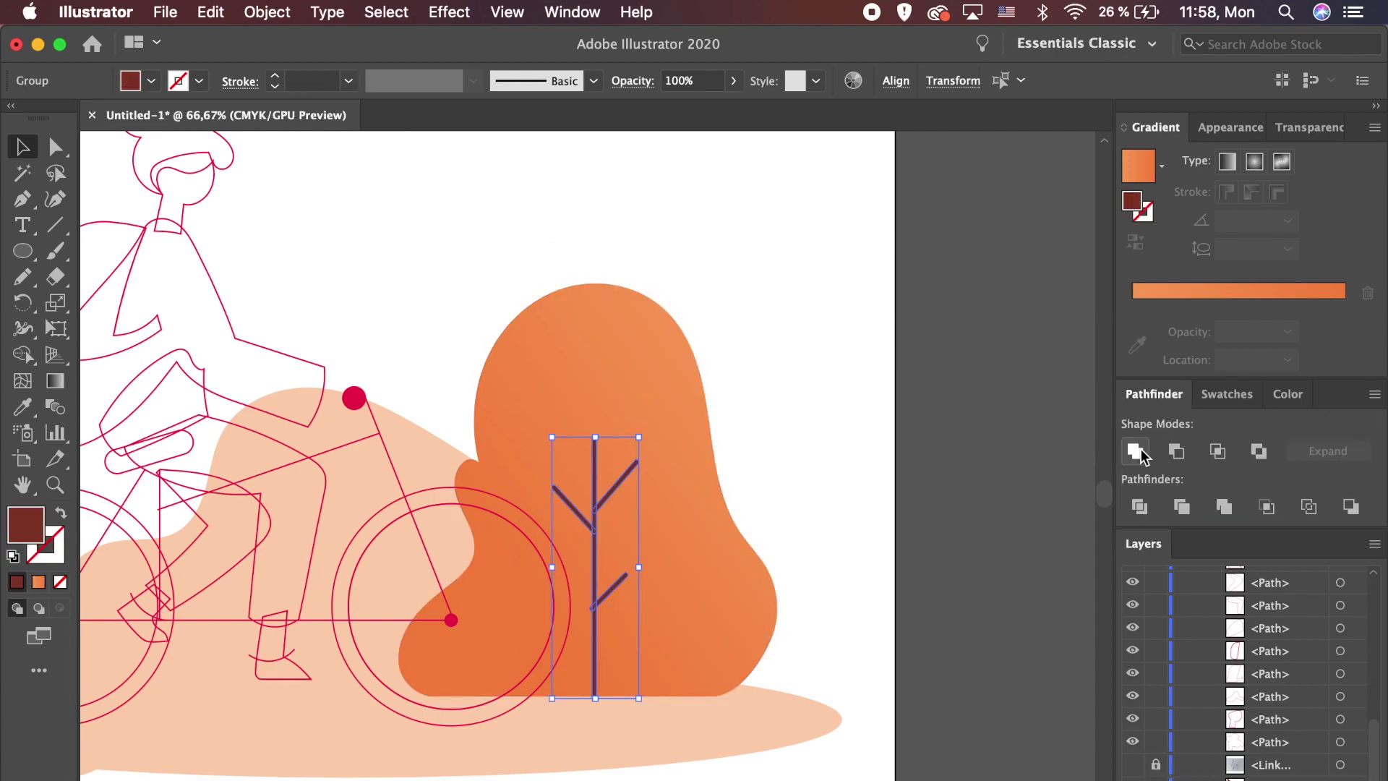
Step: Trim off the rounded trunk end below the crown's bottom edge with the Shape Builder
click(727, 595)
key(super+plus)
key(super+plus)
key(super+plus)
scroll(725, 592, down, 10)
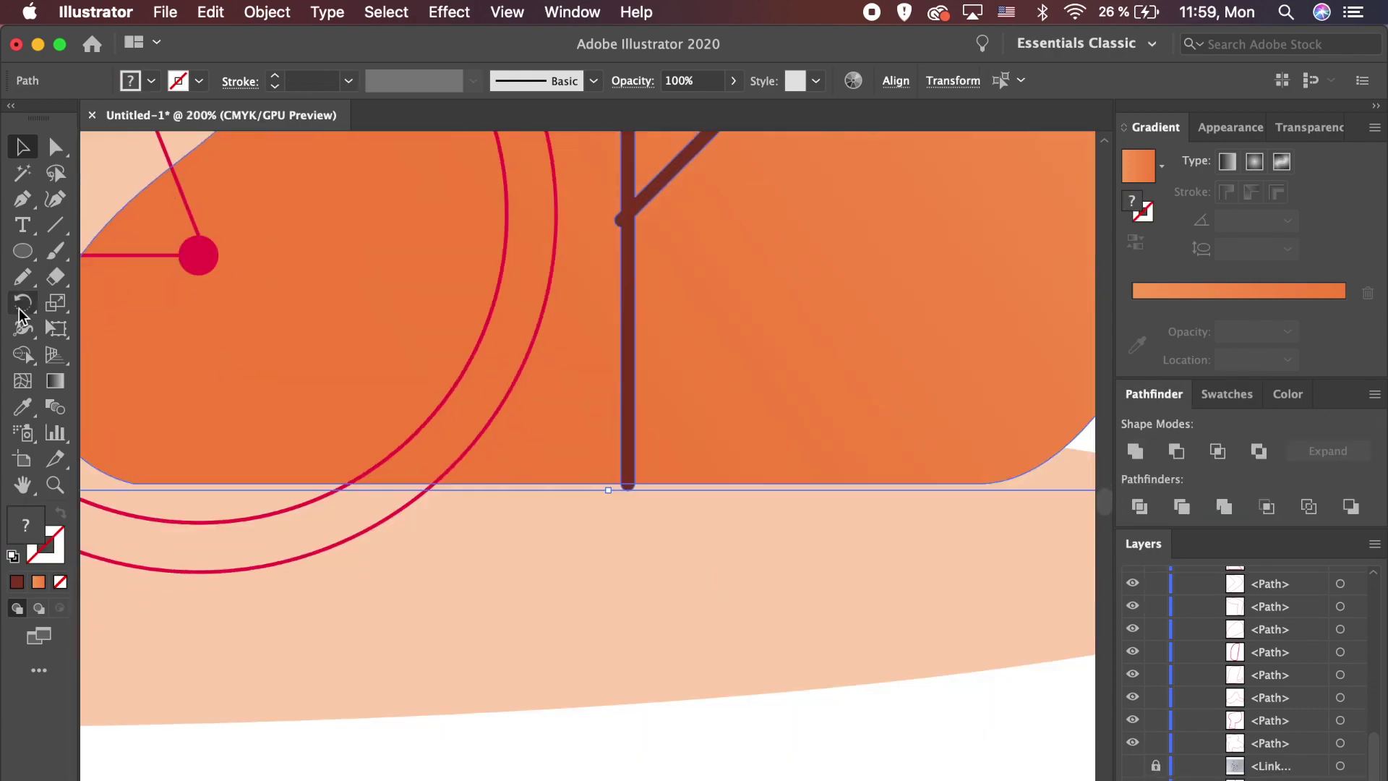
click(23, 355)
key(super+plus)
key(super+plus)
scroll(629, 498, down, 20)
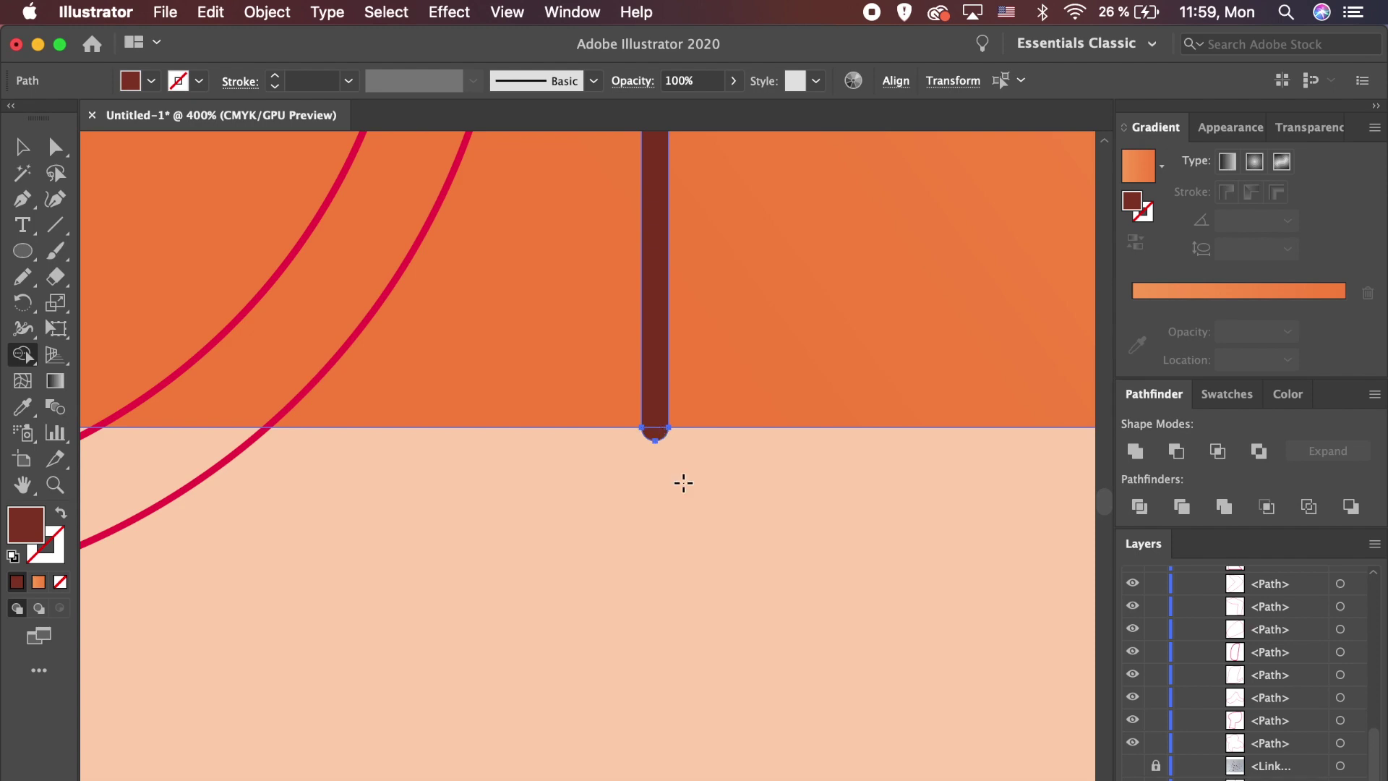
alt+click(654, 434)
Step: Delete the anchor points of the branch end protruding past the trunk and join the open ends of the path
key(a)
click(657, 427)
key(super+minus)
key(super+minus)
scroll(663, 512, up, 10)
click(665, 512)
key(super+plus)
key(super+plus)
key(super+plus)
click(409, 695)
key(Delete)
click(410, 666)
key(Delete)
shift+click(424, 700)
key(super+j)
Step: Group the tree crown with its trunk and branches
click(731, 616)
key(super+minus)
key(super+minus)
key(super+minus)
key(super+minus)
key(super+minus)
key(super+minus)
key(v)
shift+click(594, 520)
key(super+g)
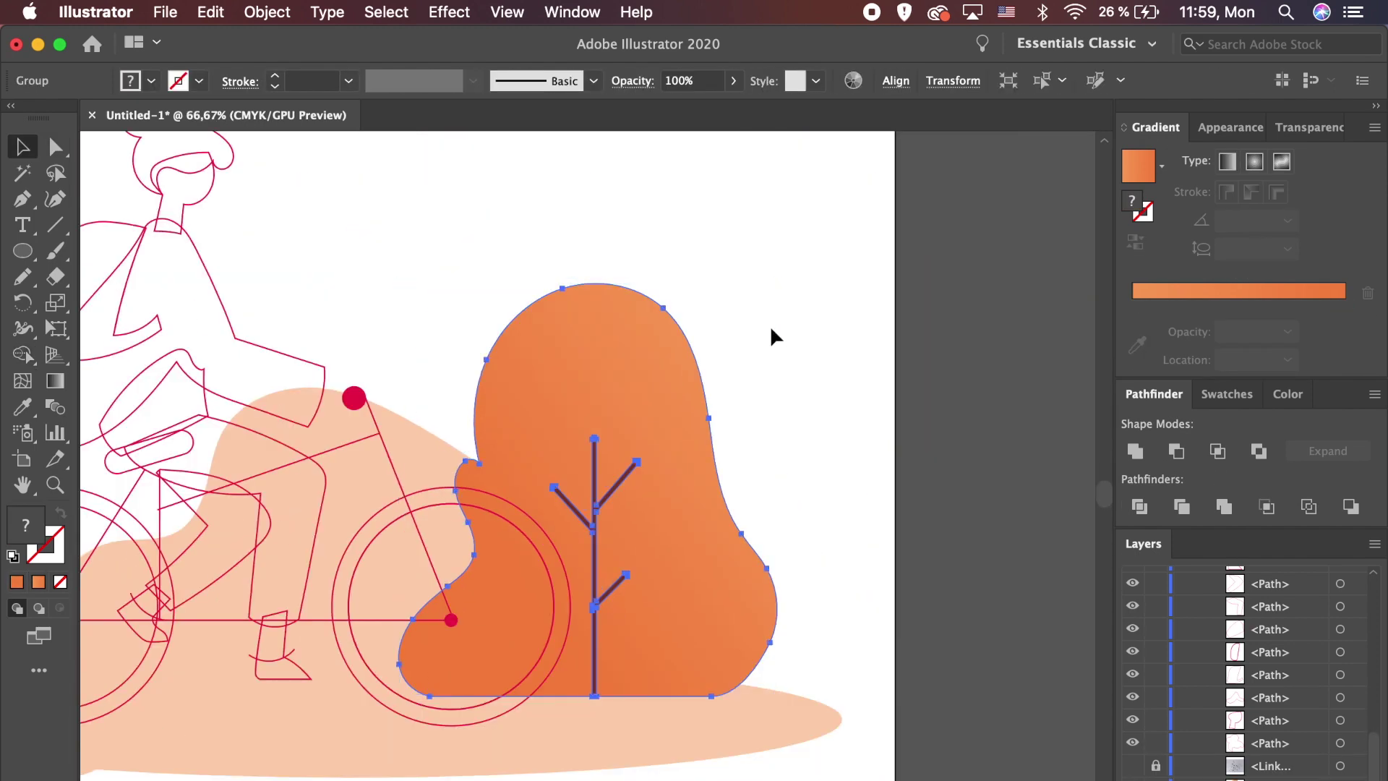
scroll(735, 484, left, 5)
click(942, 400)
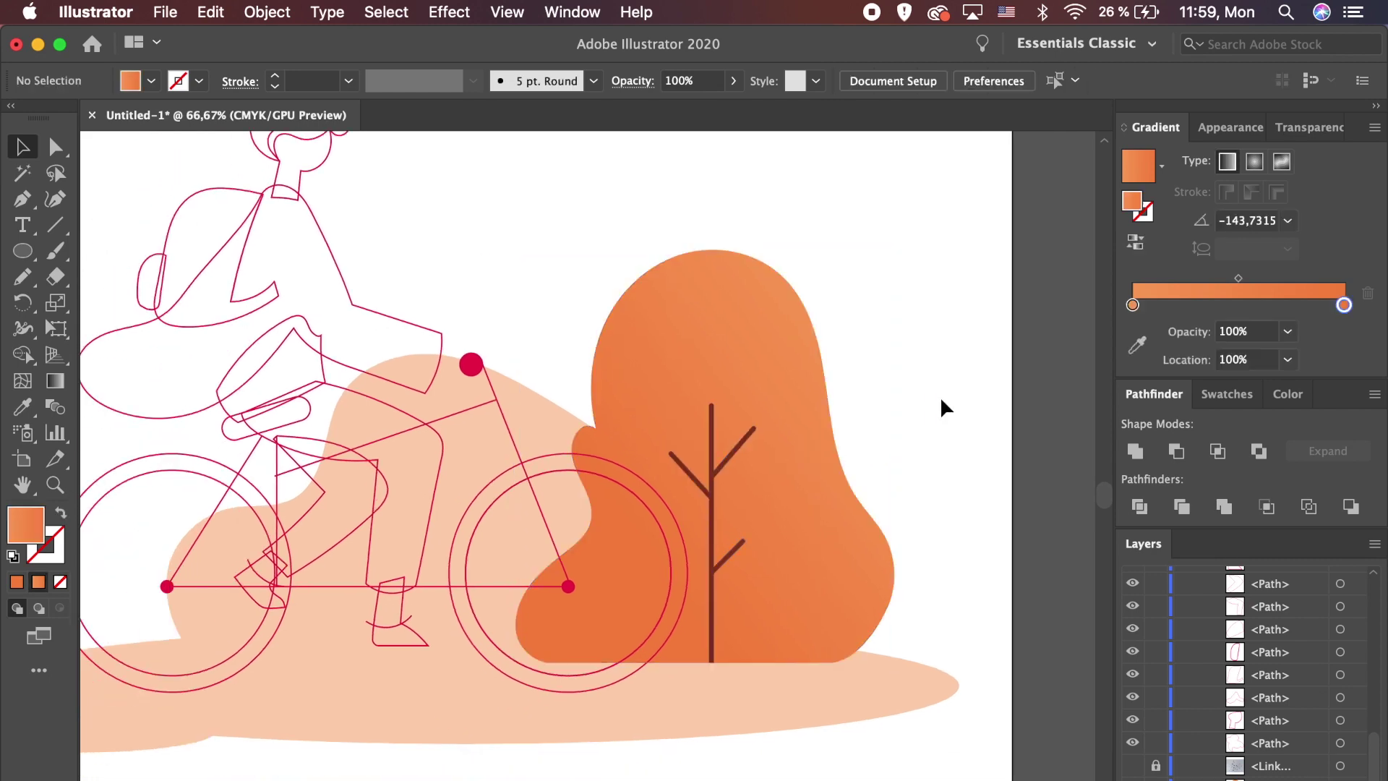
Step: Show the linked sketch temporarily and trace the hand gripping the handlebar as a closed freehand outline starting at the sleeve cuff
scroll(942, 400, left, 5)
click(1132, 765)
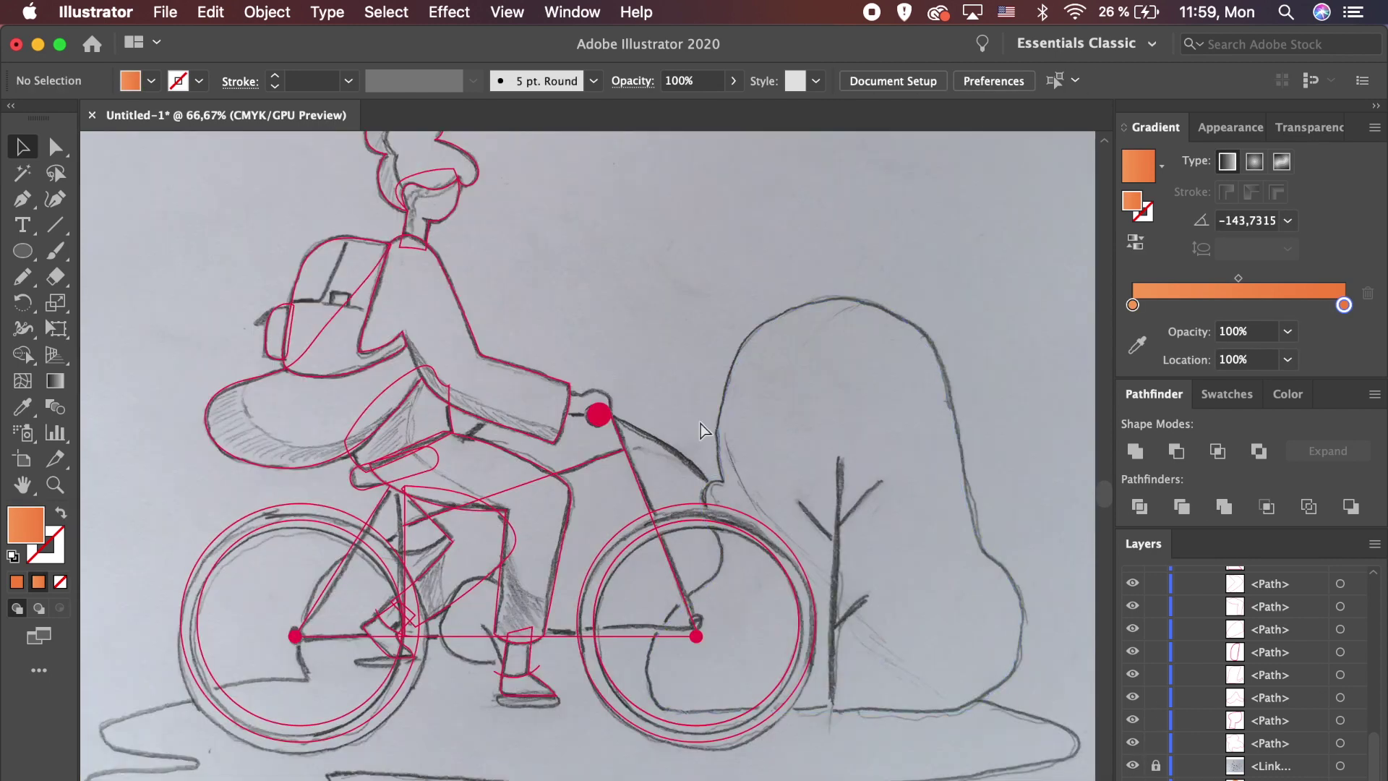
key(super+plus)
key(super+plus)
key(n)
scroll(521, 352, up, 3)
super+click(577, 379)
key(super+plus)
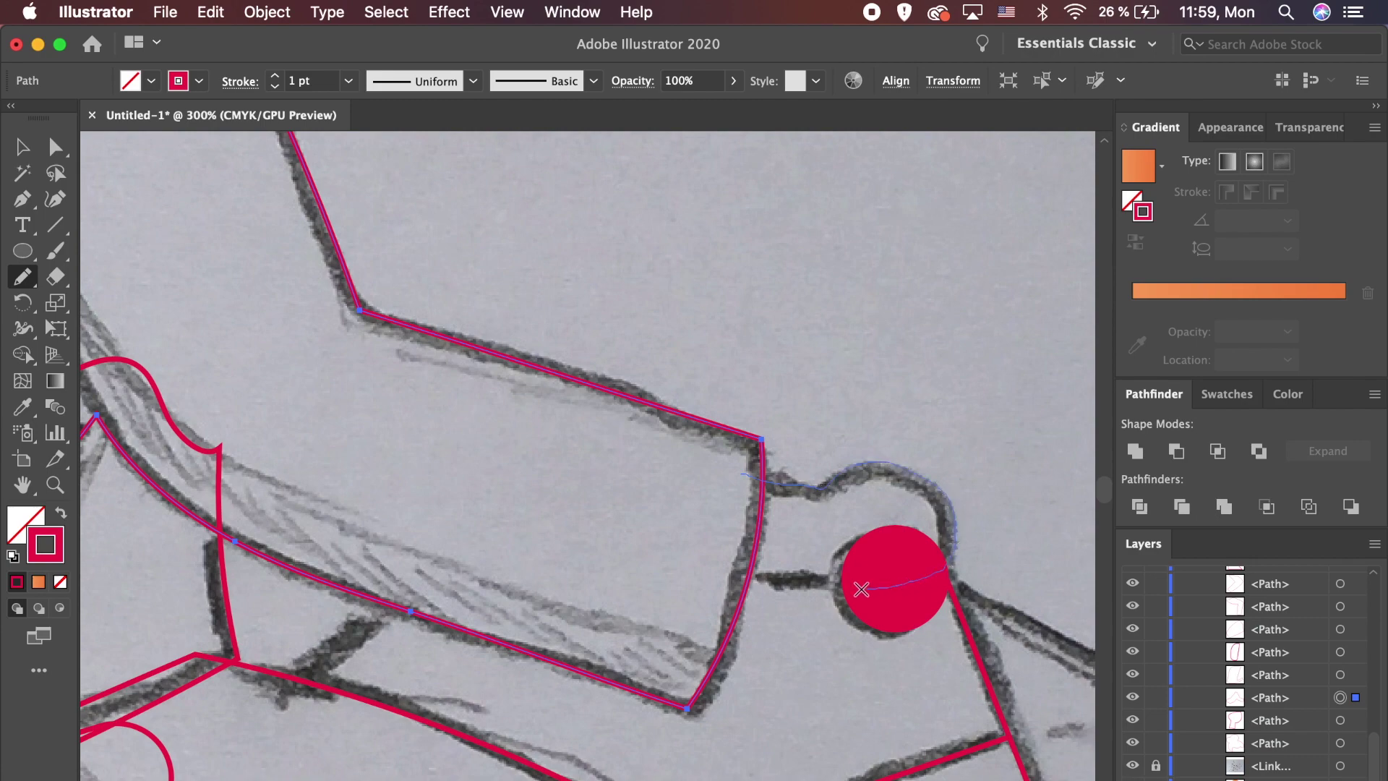
drag(742, 472, 744, 474)
key(v)
click(931, 439)
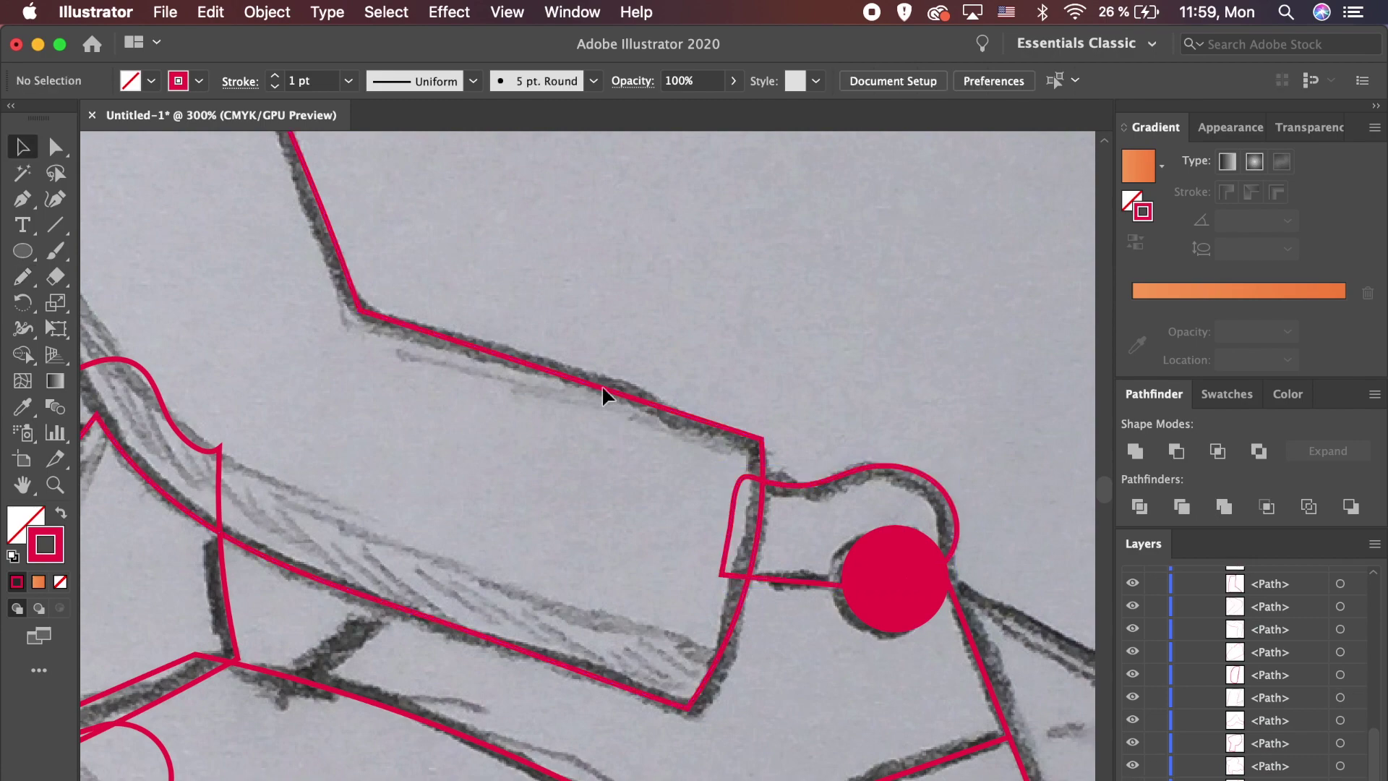
key(super+minus)
key(super+minus)
key(super+minus)
key(super+minus)
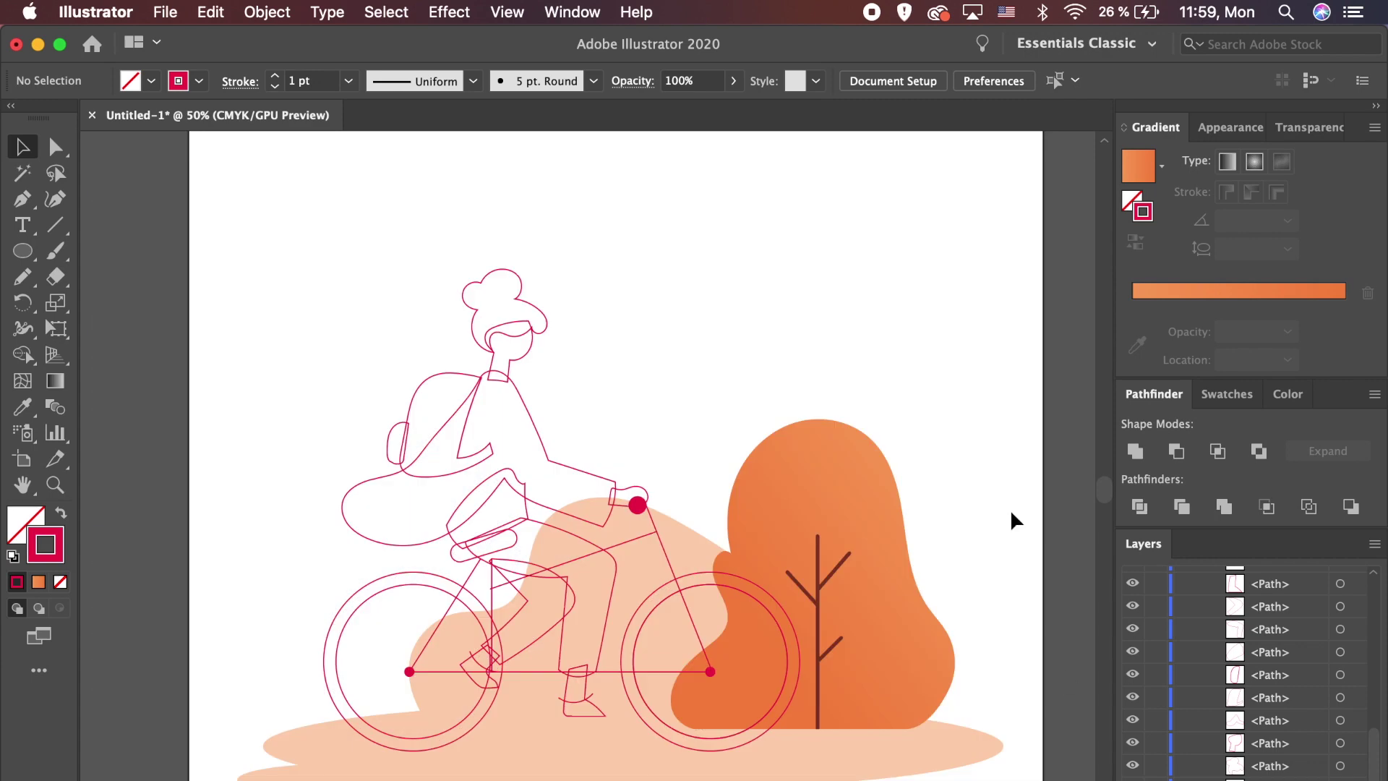
Step: Fill the woman's jacket with a linear gradient from dusty brown to dark reddish brown, without a stroke
click(543, 434)
key(shift+x)
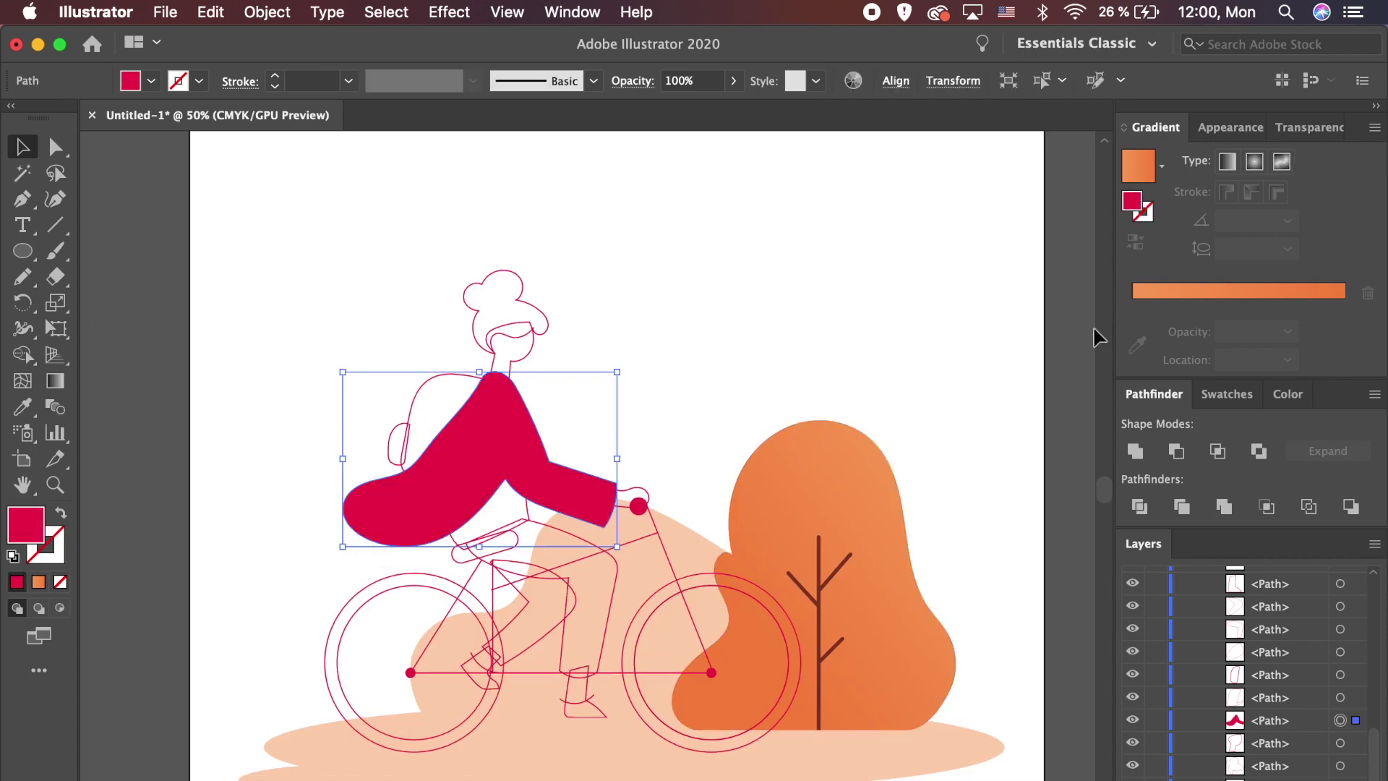
click(1227, 161)
double_click(1132, 331)
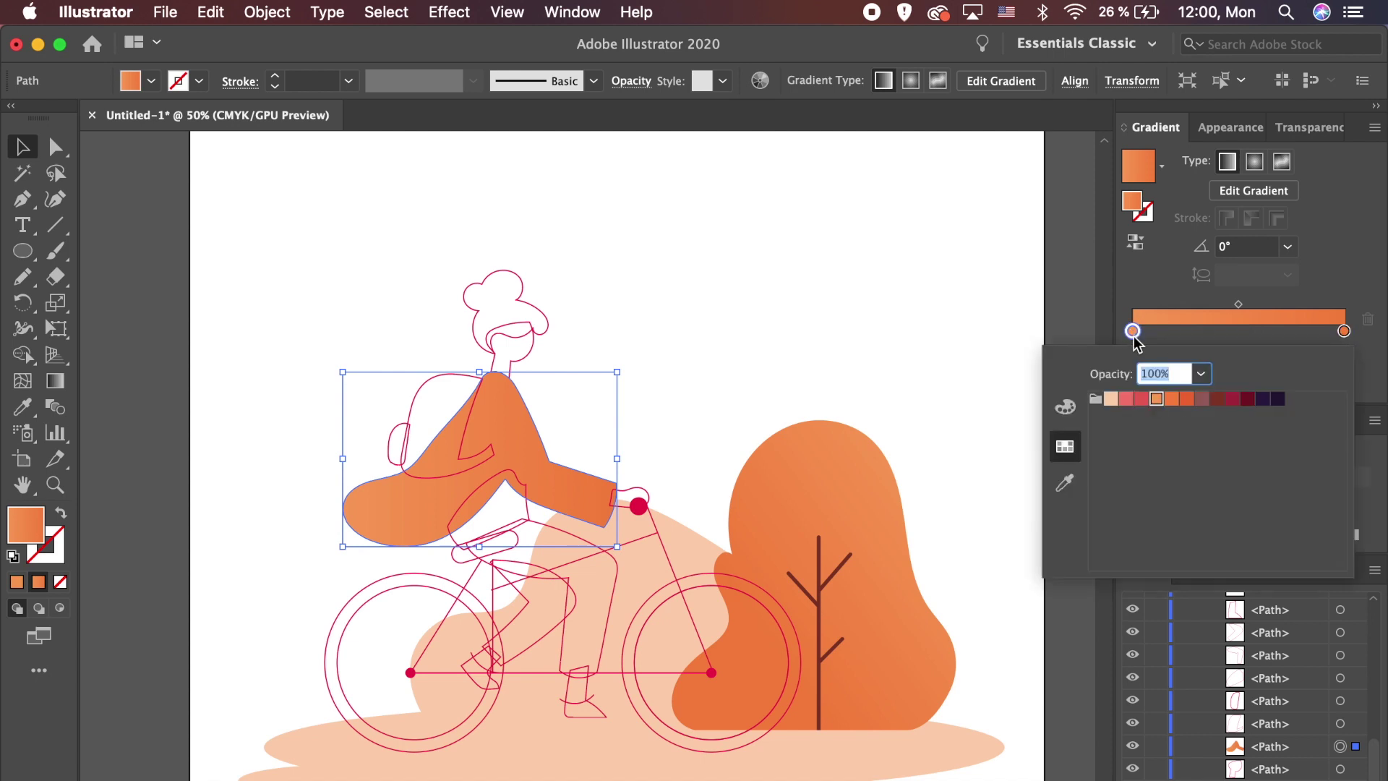
click(1202, 402)
double_click(1343, 331)
click(1217, 401)
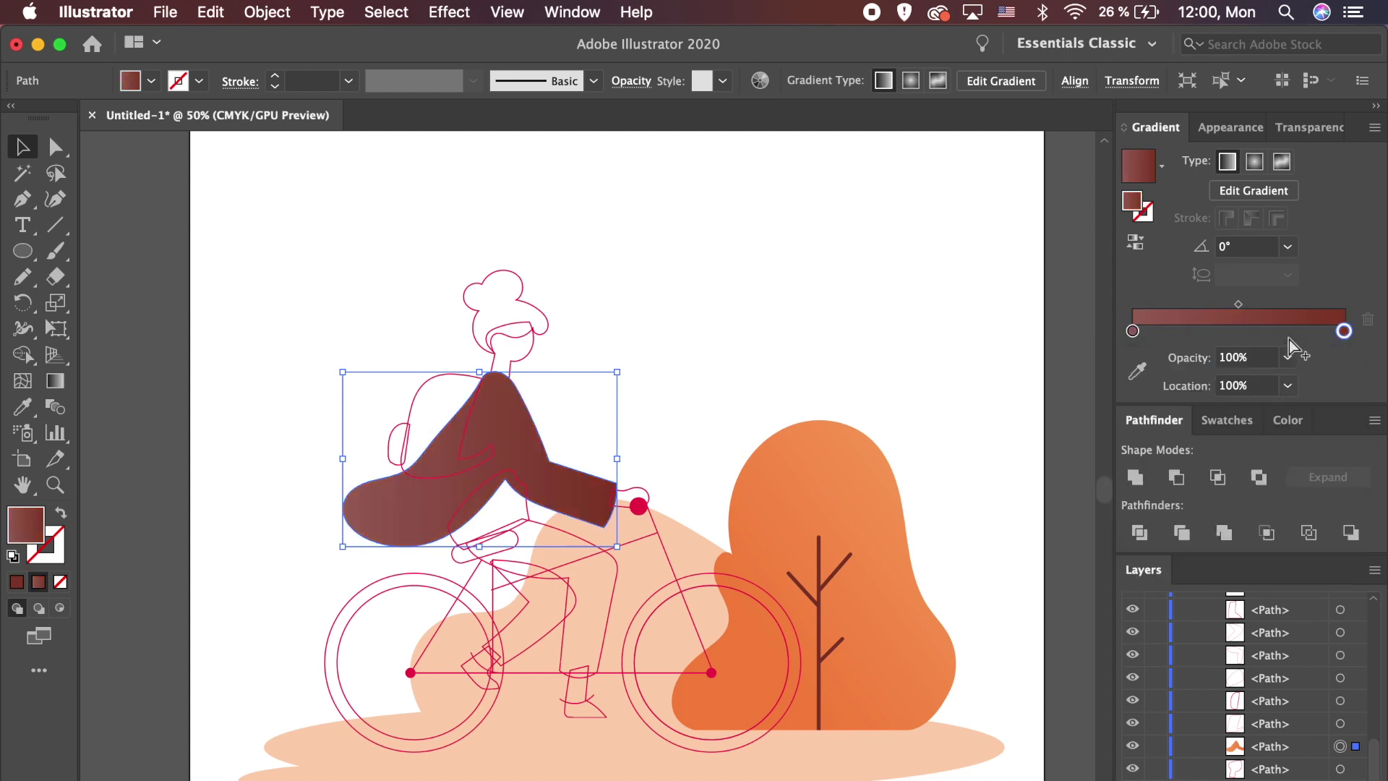
Step: Redirect the jacket gradient diagonally at about -149° so its dark end lies at the lower left
click(60, 381)
mouse_move(602, 417)
mouse_down()
mouse_move(432, 499)
mouse_move(432, 517)
mouse_up()
key(v)
click(696, 398)
Step: Fill the woman's hair with a linear gradient from crimson to dark burgundy, without a stroke
scroll(695, 397, left, 1)
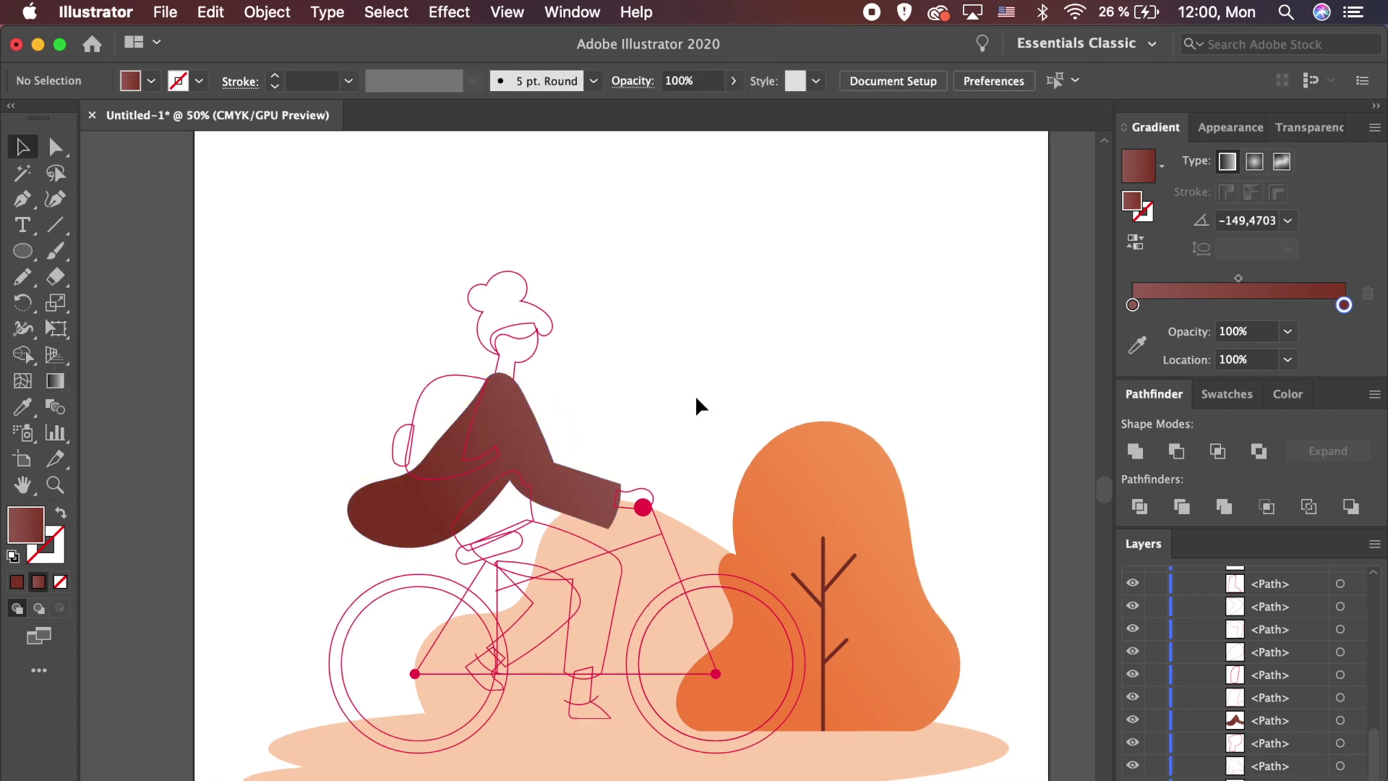
scroll(695, 398, up, 2)
key(super+minus)
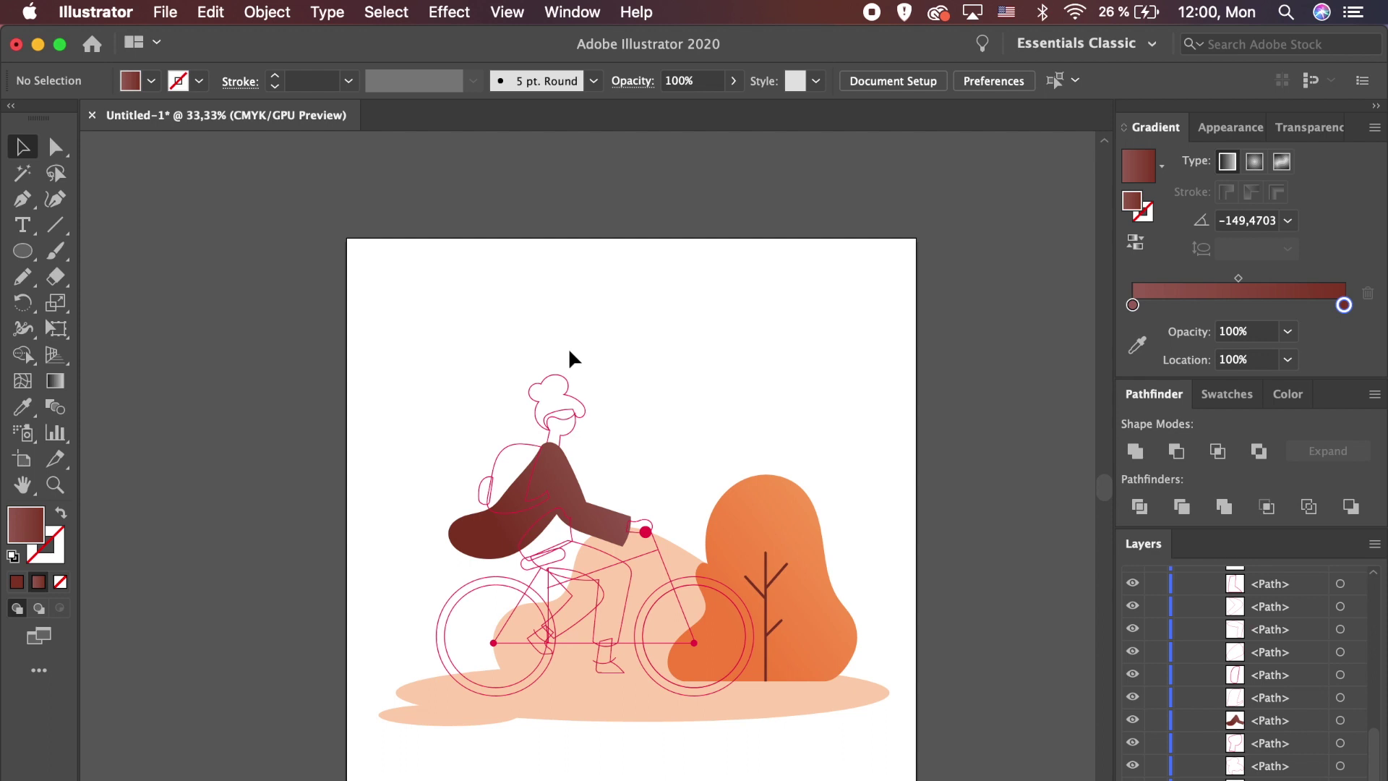
click(566, 393)
key(shift+x)
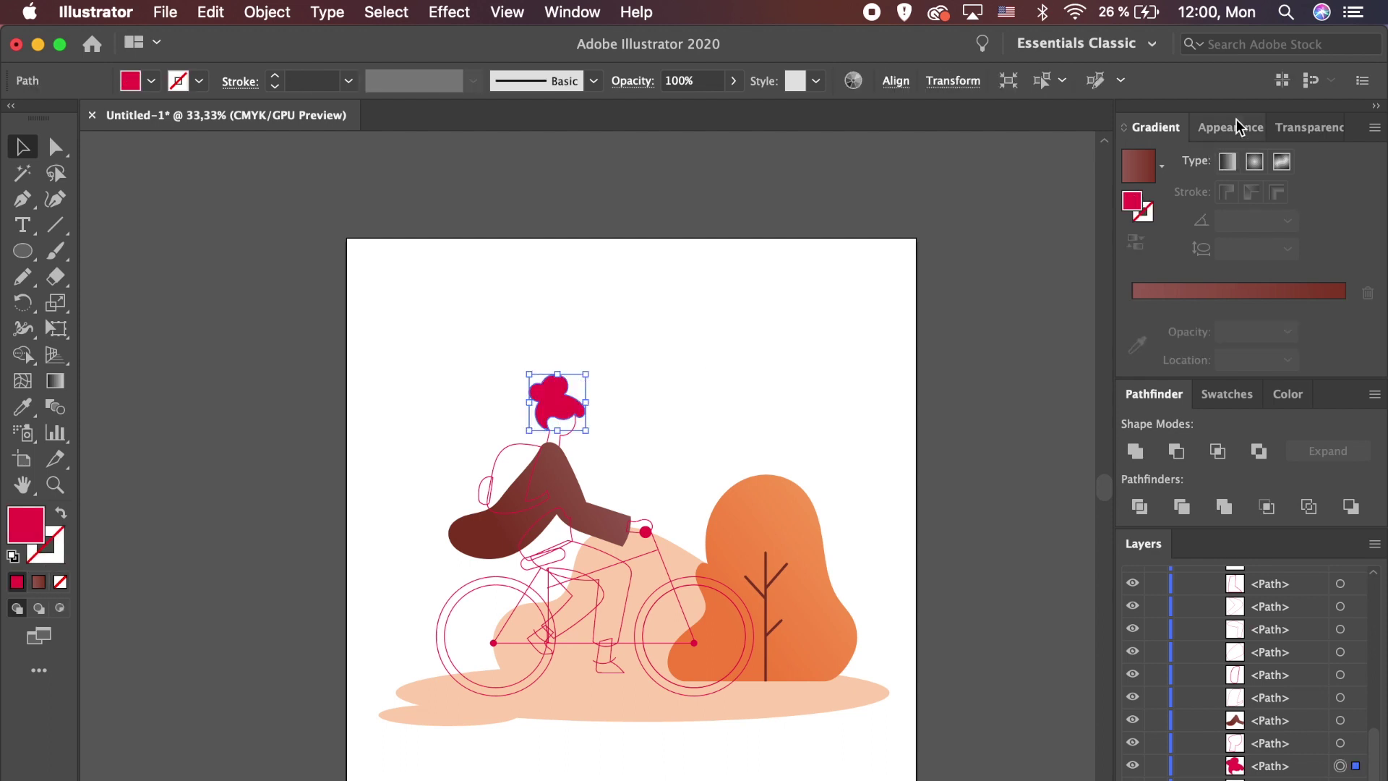
click(1226, 161)
double_click(1132, 330)
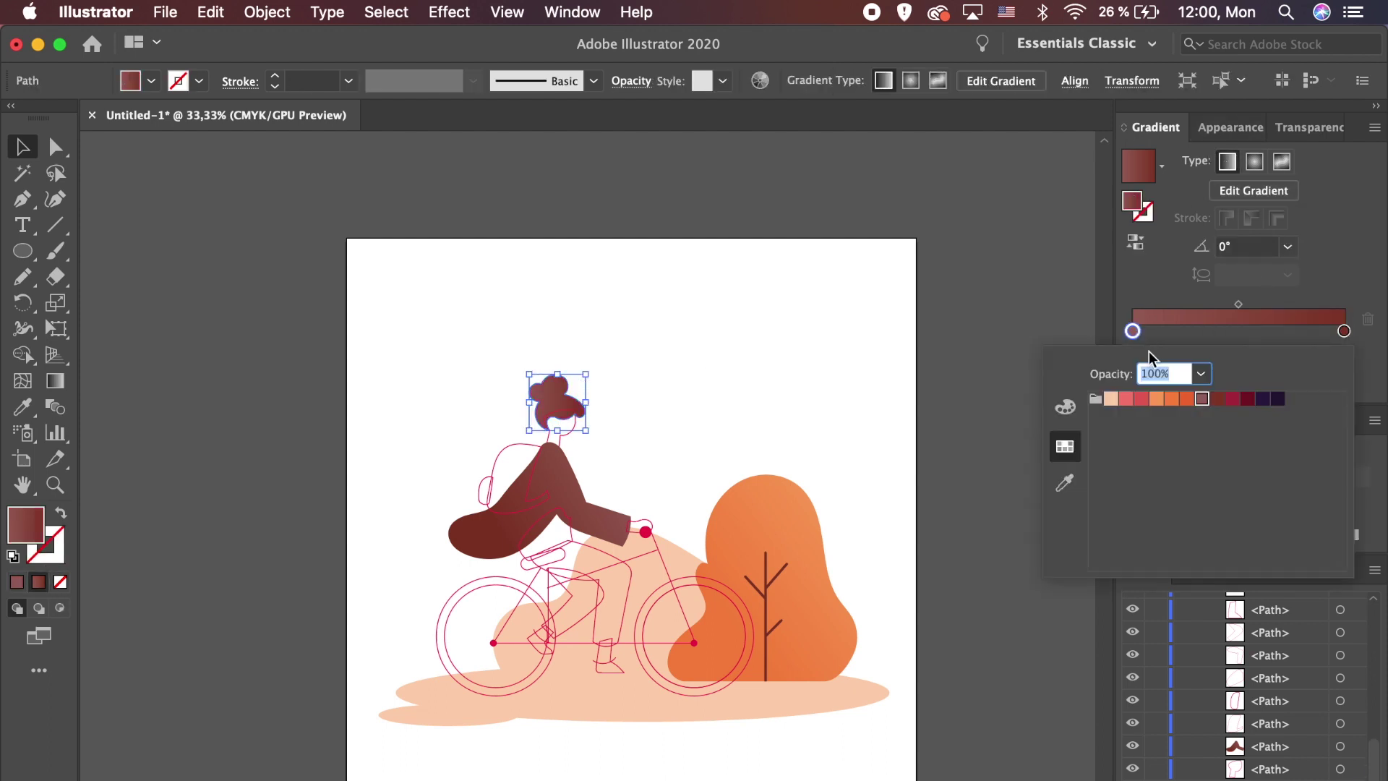
click(1232, 399)
double_click(1344, 331)
click(1247, 398)
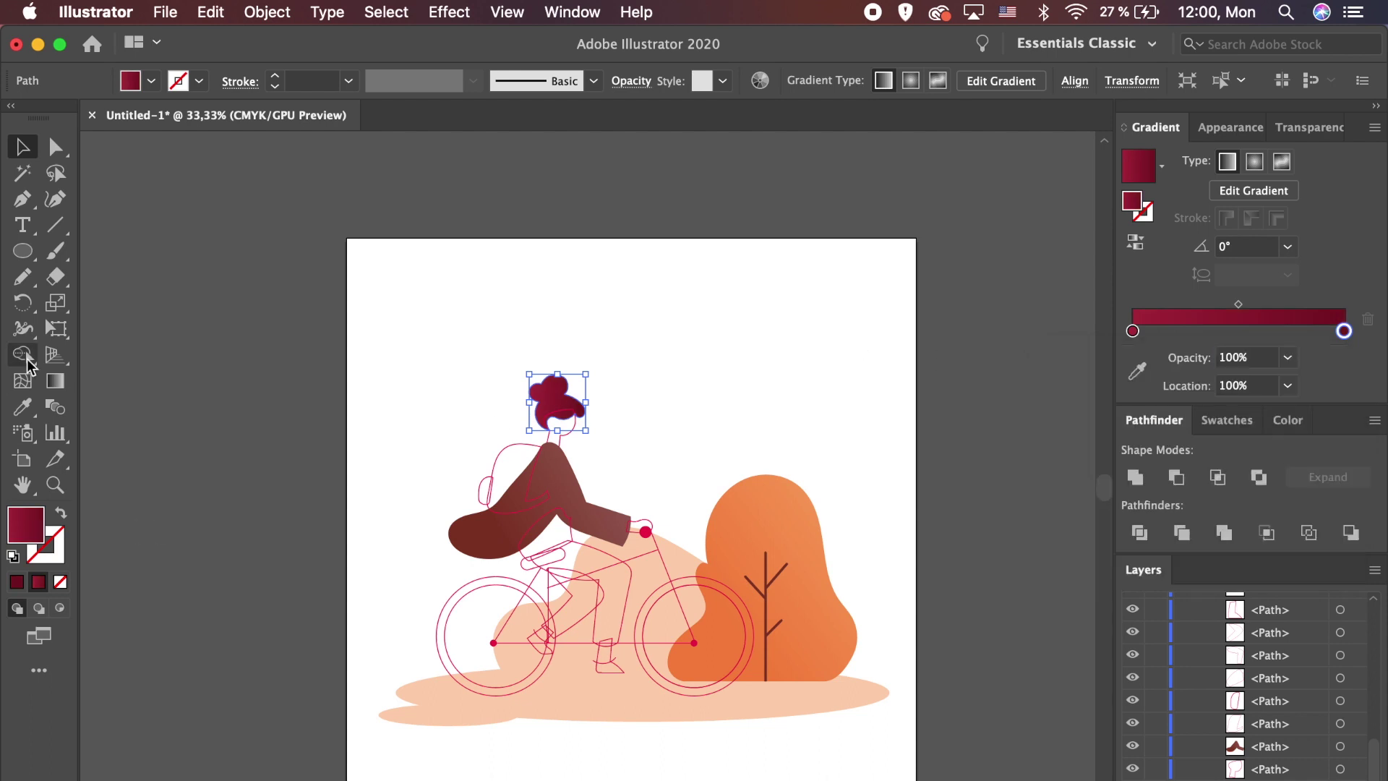
Step: Redirect the hair gradient diagonally at about -147° so its dark end lies at the lower left
key(g)
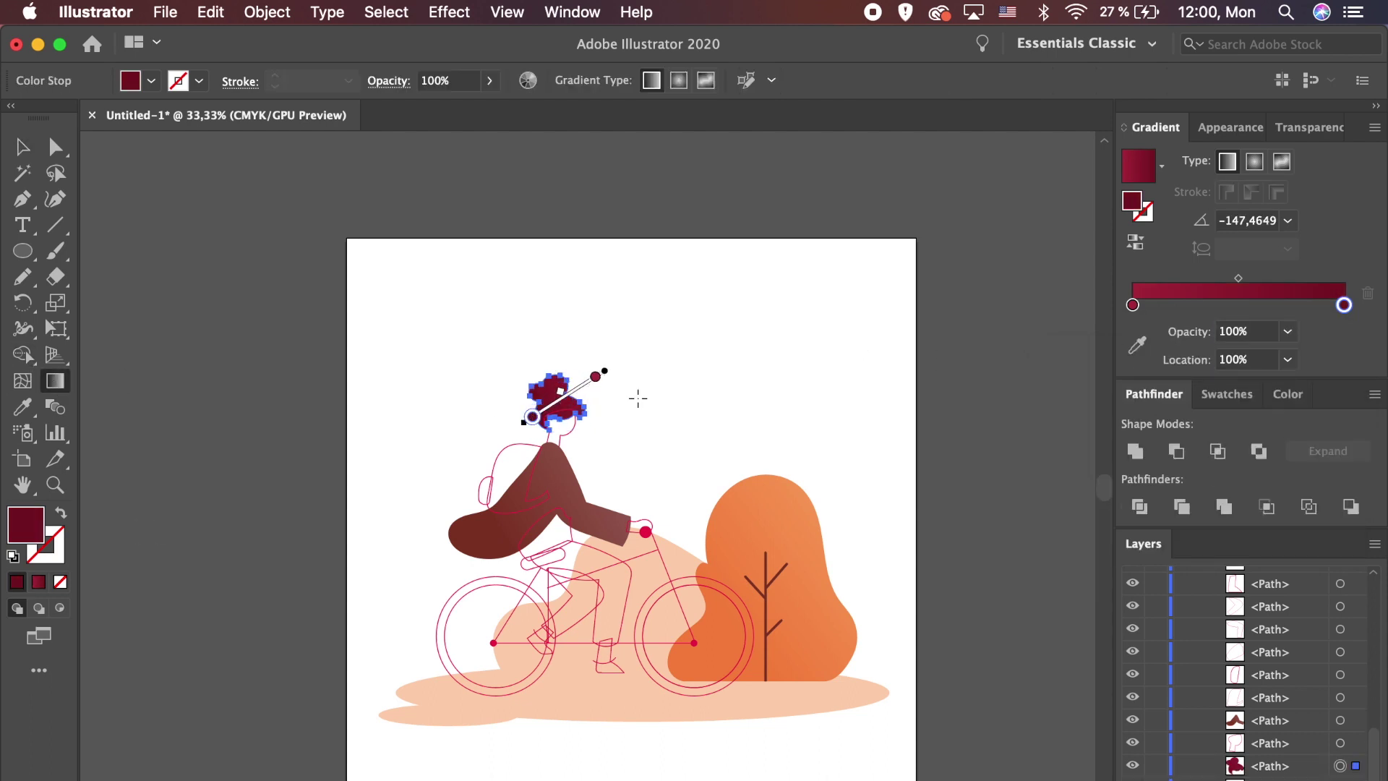
key(v)
click(638, 398)
Step: Fill the face and neck shape with a linear gradient from light peach at the neck to coral pink near the hair, without a stroke
click(570, 430)
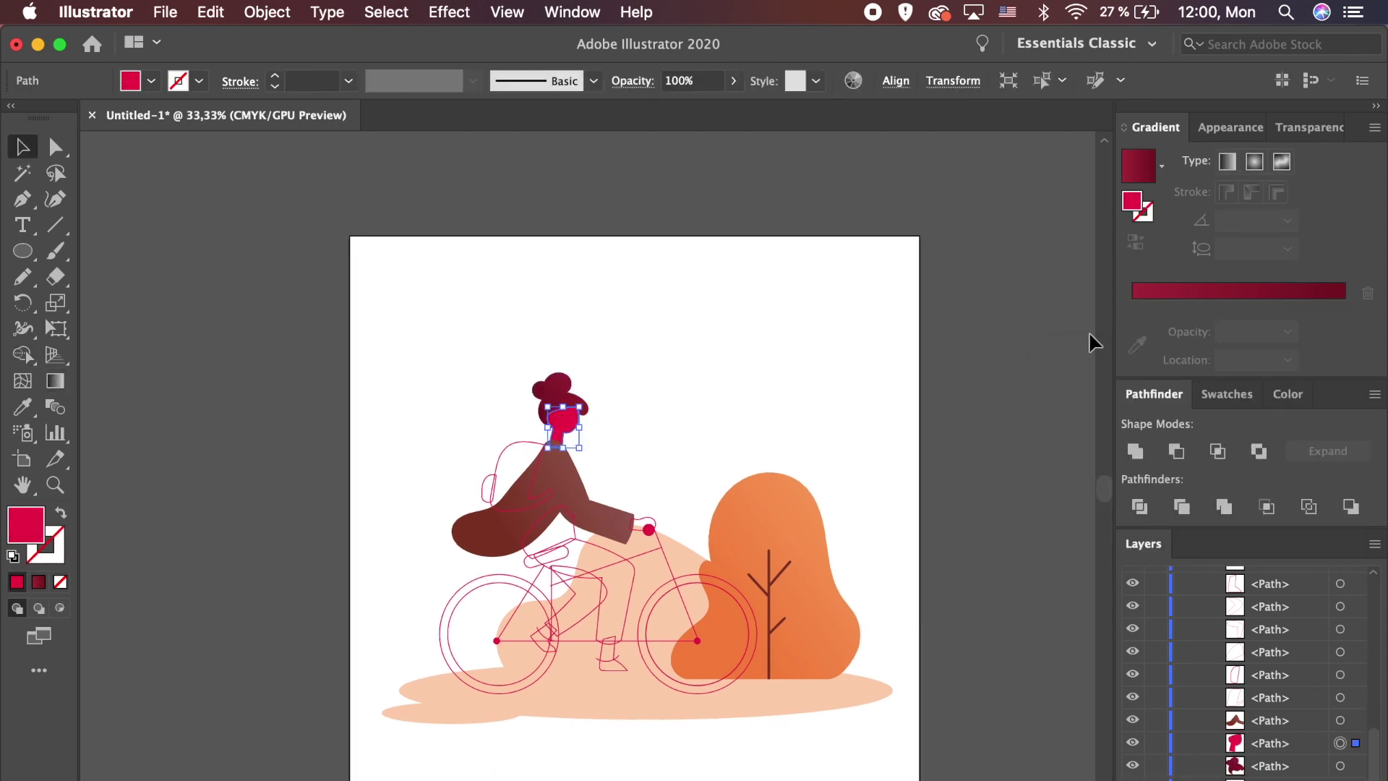
click(1136, 290)
double_click(1132, 331)
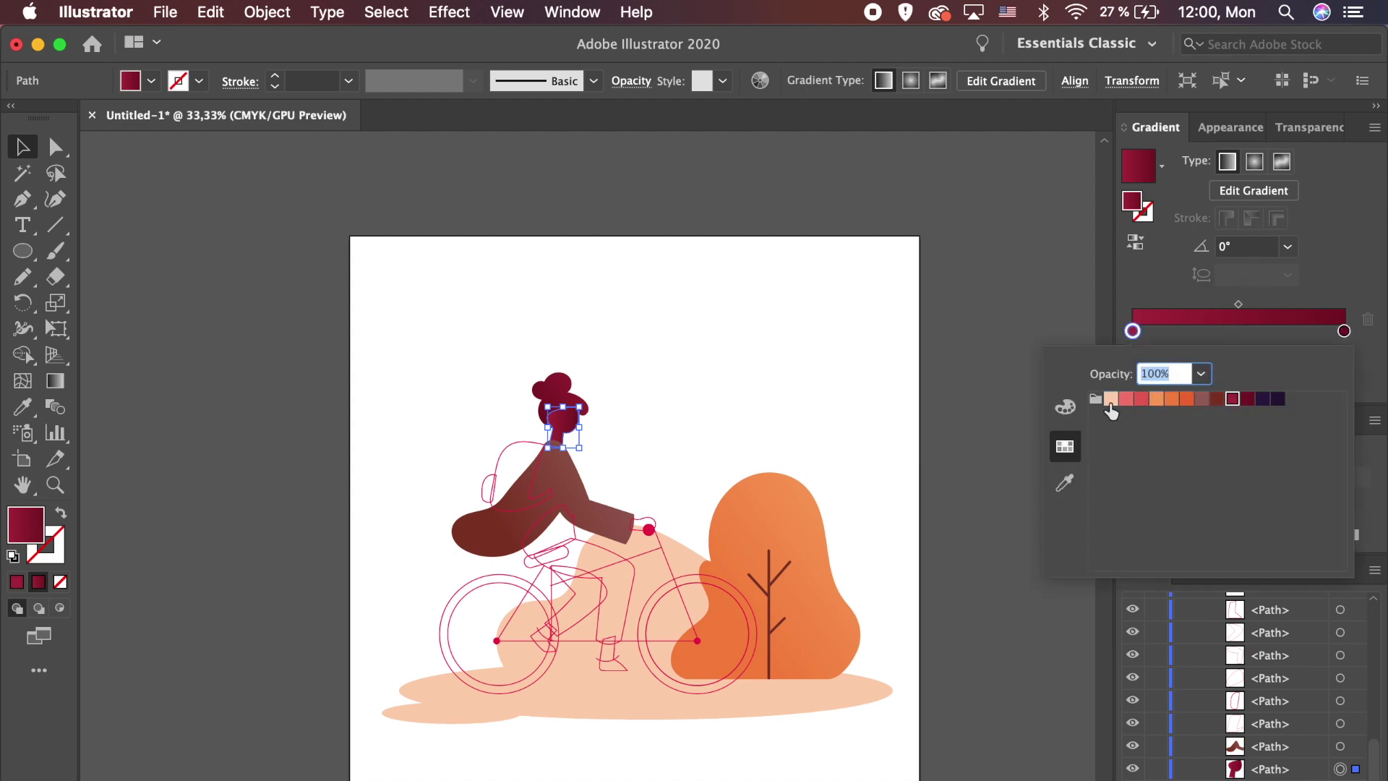
click(1118, 403)
double_click(1343, 330)
click(1126, 400)
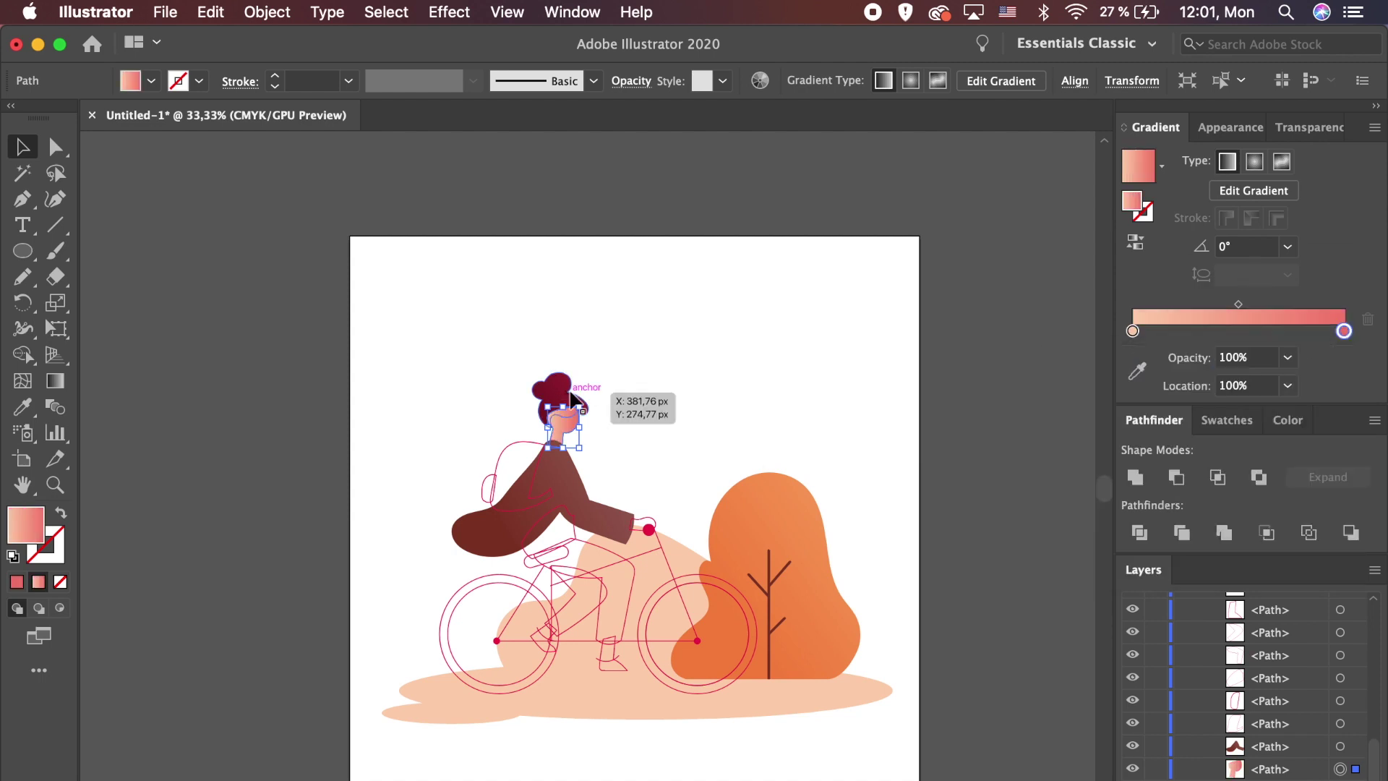
click(55, 380)
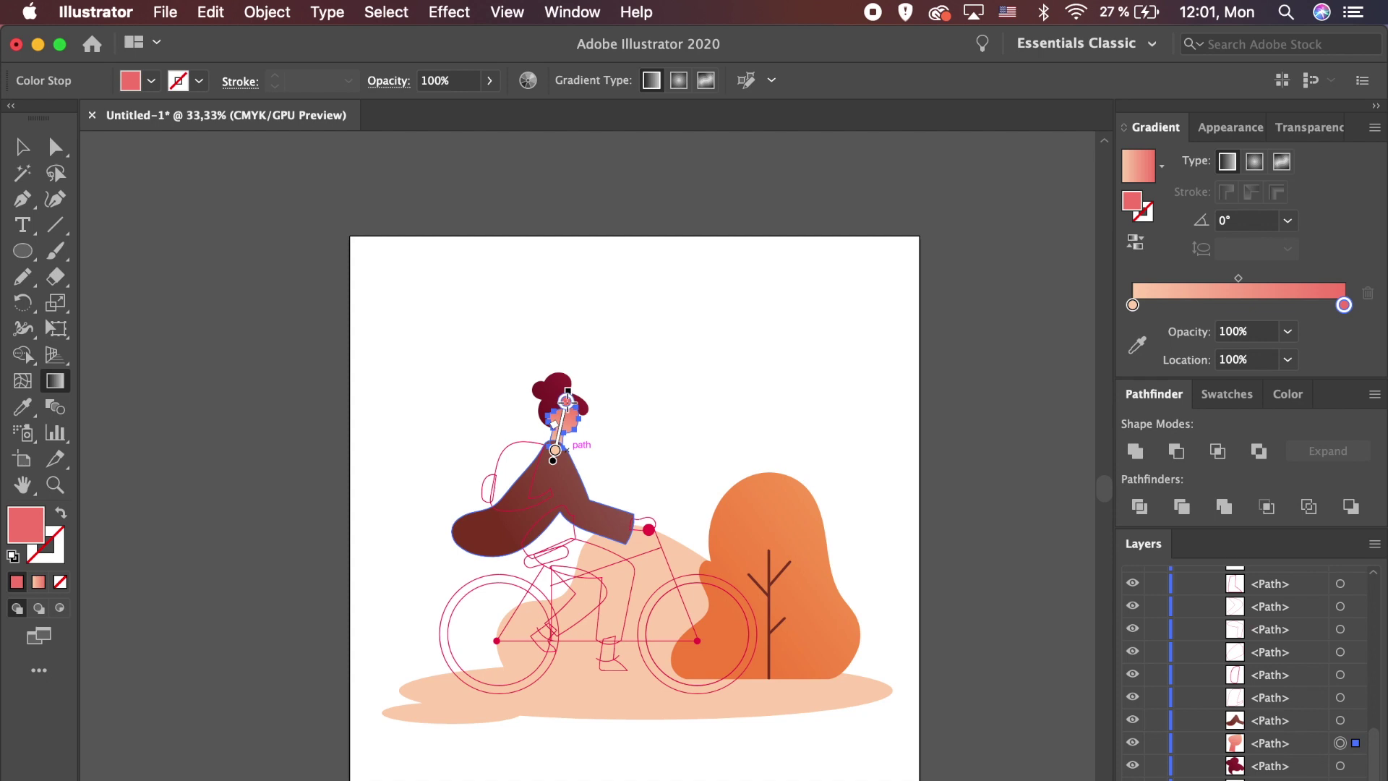
key(v)
click(621, 405)
Step: Bring the hair shape forward in front of the face
click(547, 407)
key(super+])
key(super+])
click(721, 407)
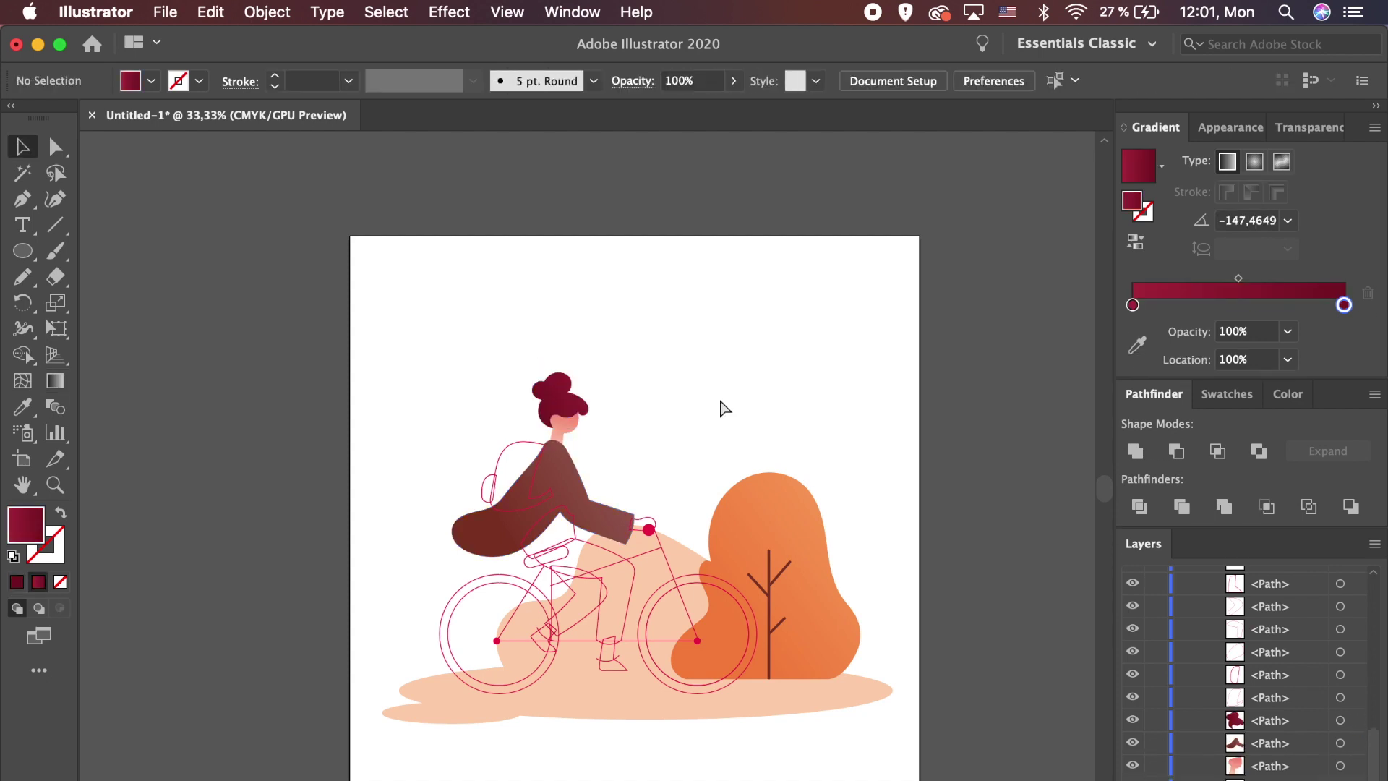
Step: Tilt the face and neck gradient to an angle of about 109°
key(super+=)
scroll(794, 365, down, 1)
scroll(794, 364, left, 1)
click(584, 390)
key(g)
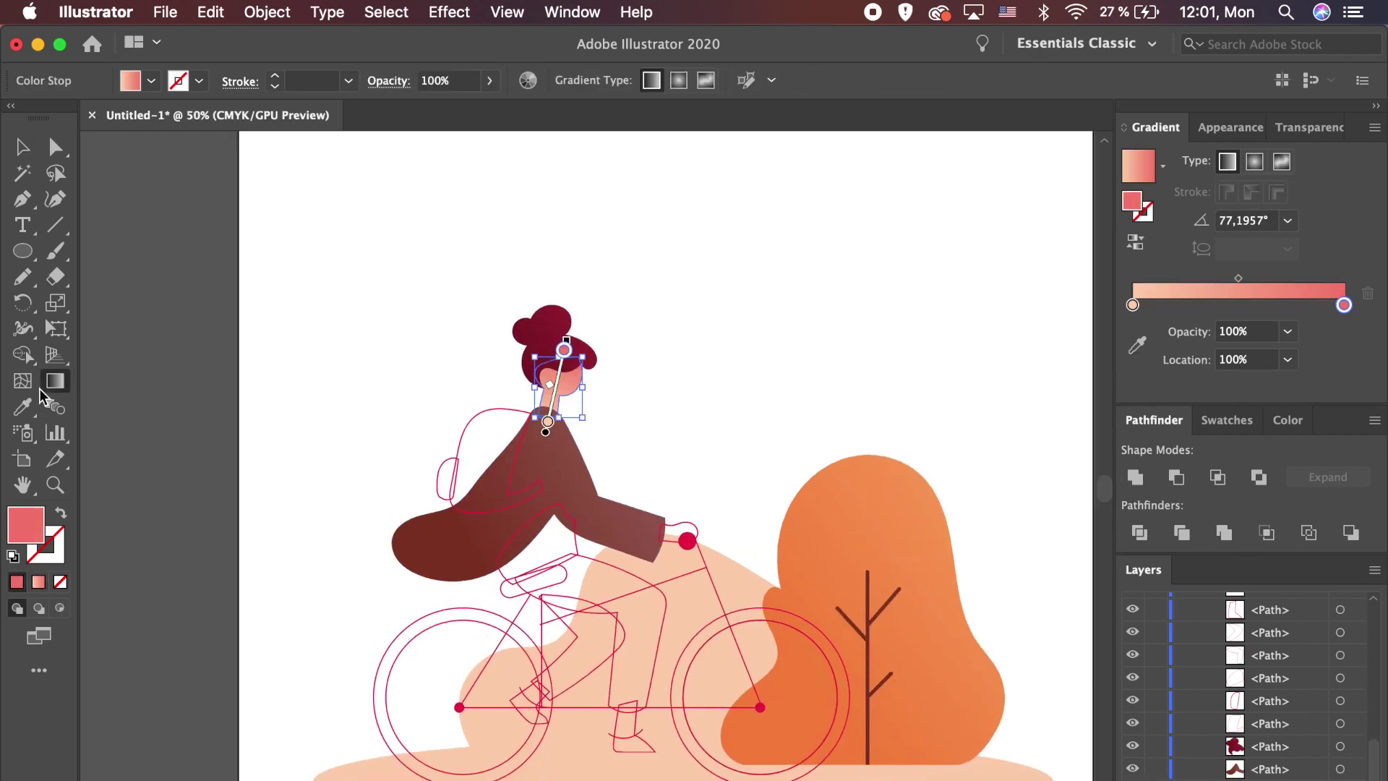
key(v)
click(703, 435)
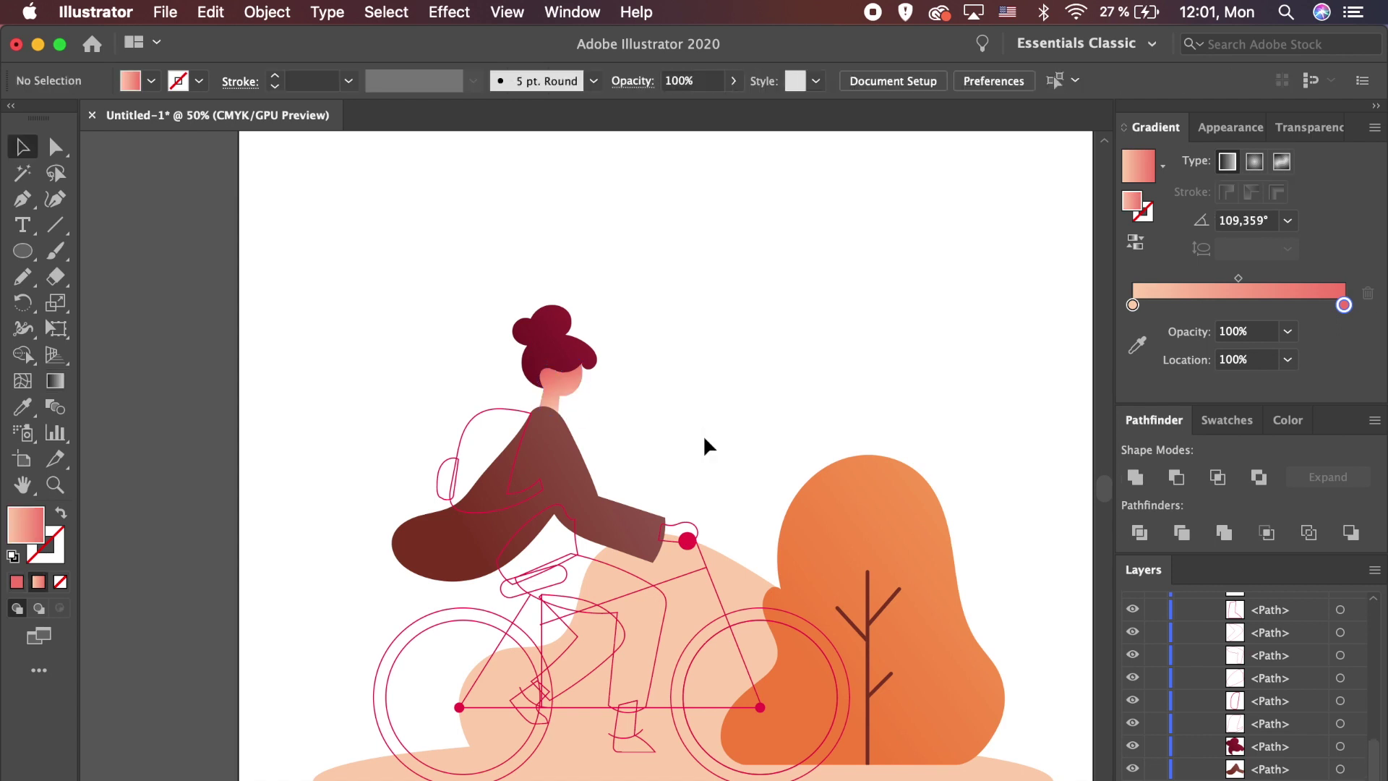
Step: Give both outer wheel circles a 5 pt stroke
scroll(703, 435, down, 2)
scroll(703, 435, left, 3)
click(512, 582)
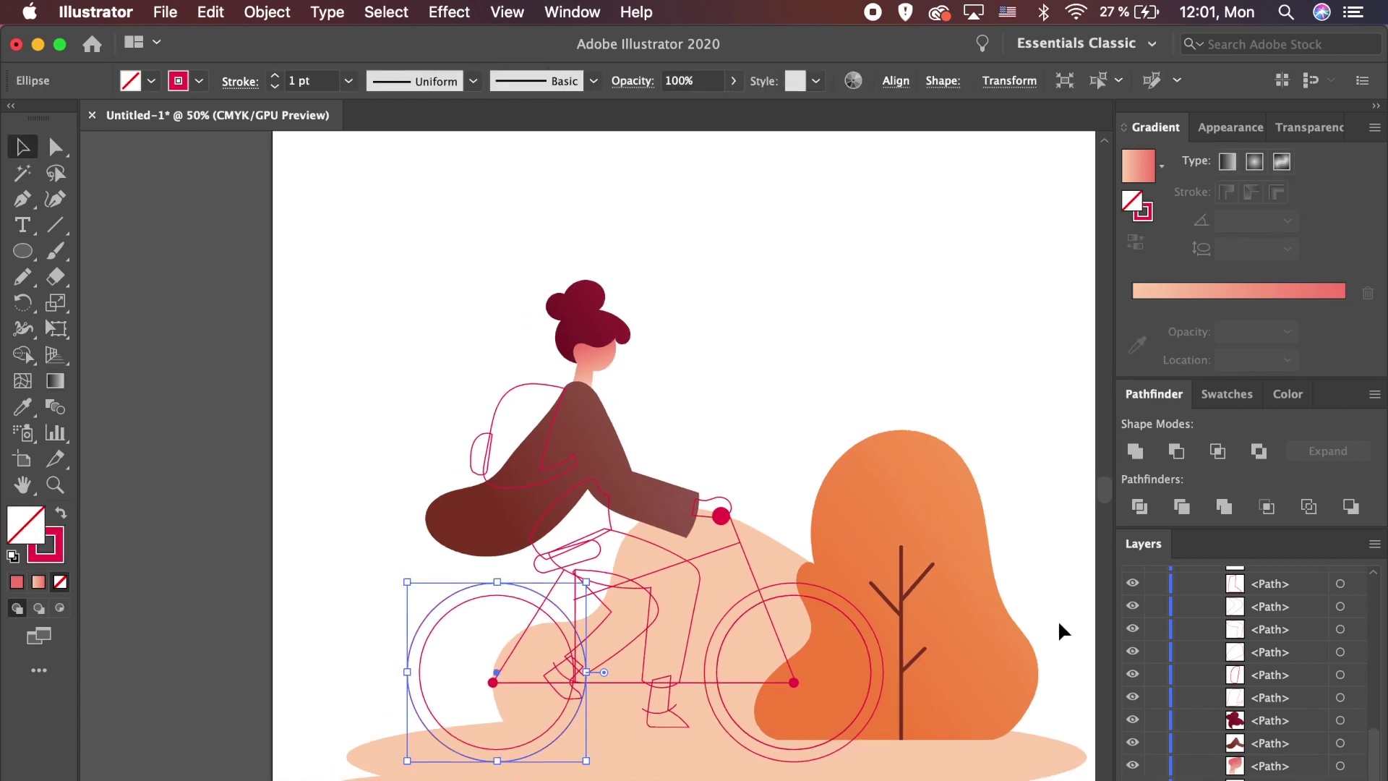
key(x)
click(300, 82)
text(5)
key(Return)
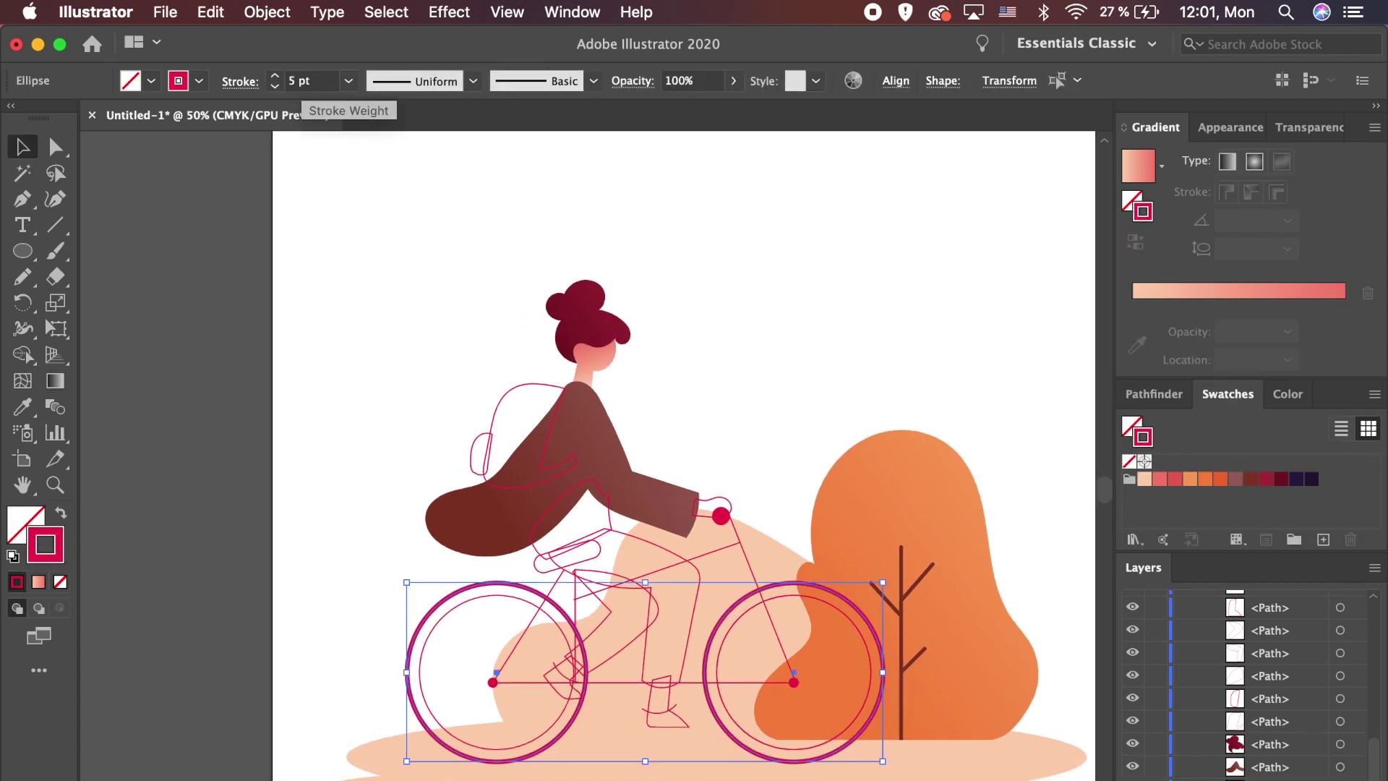
Step: Colour the stroke of both outer wheel circles with the dark crimson swatch
click(1311, 480)
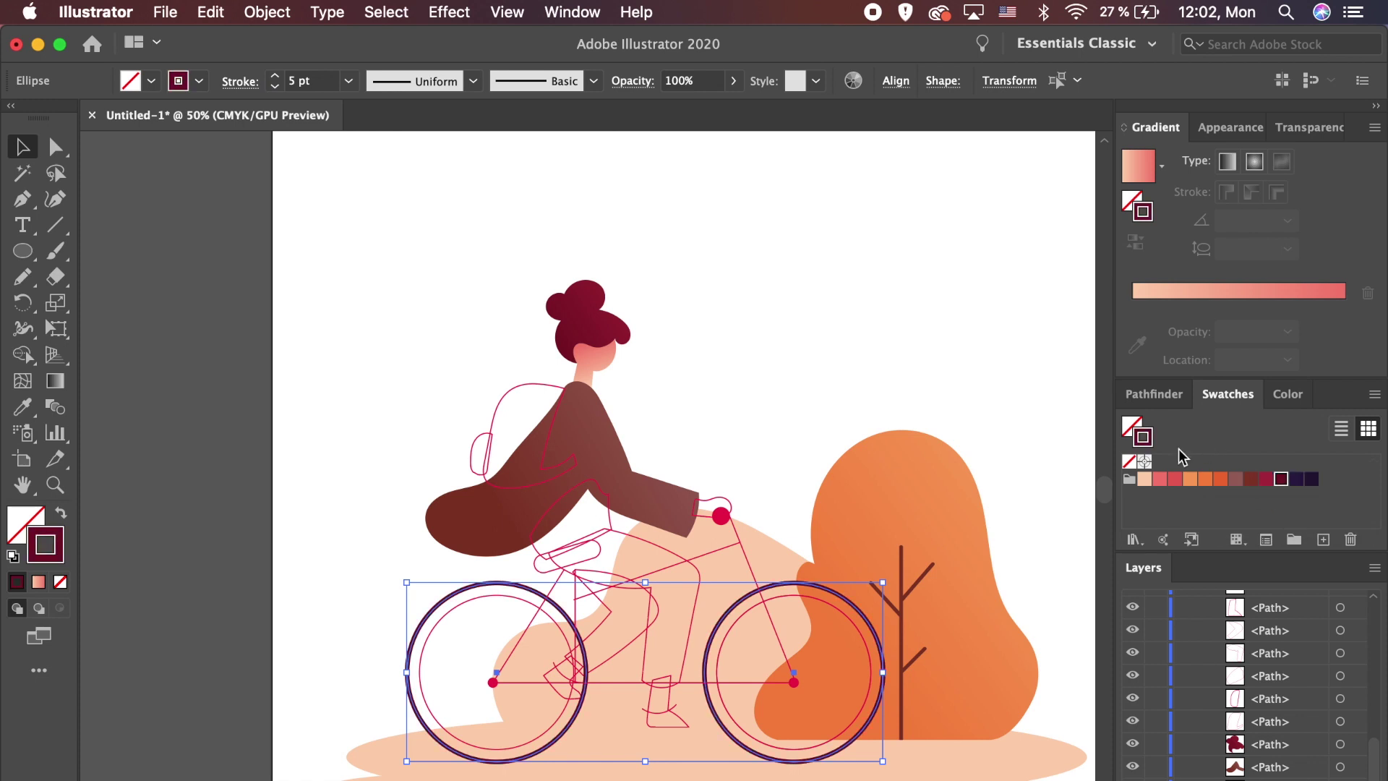
click(859, 394)
click(809, 581)
shift+click(513, 584)
click(1268, 480)
click(932, 509)
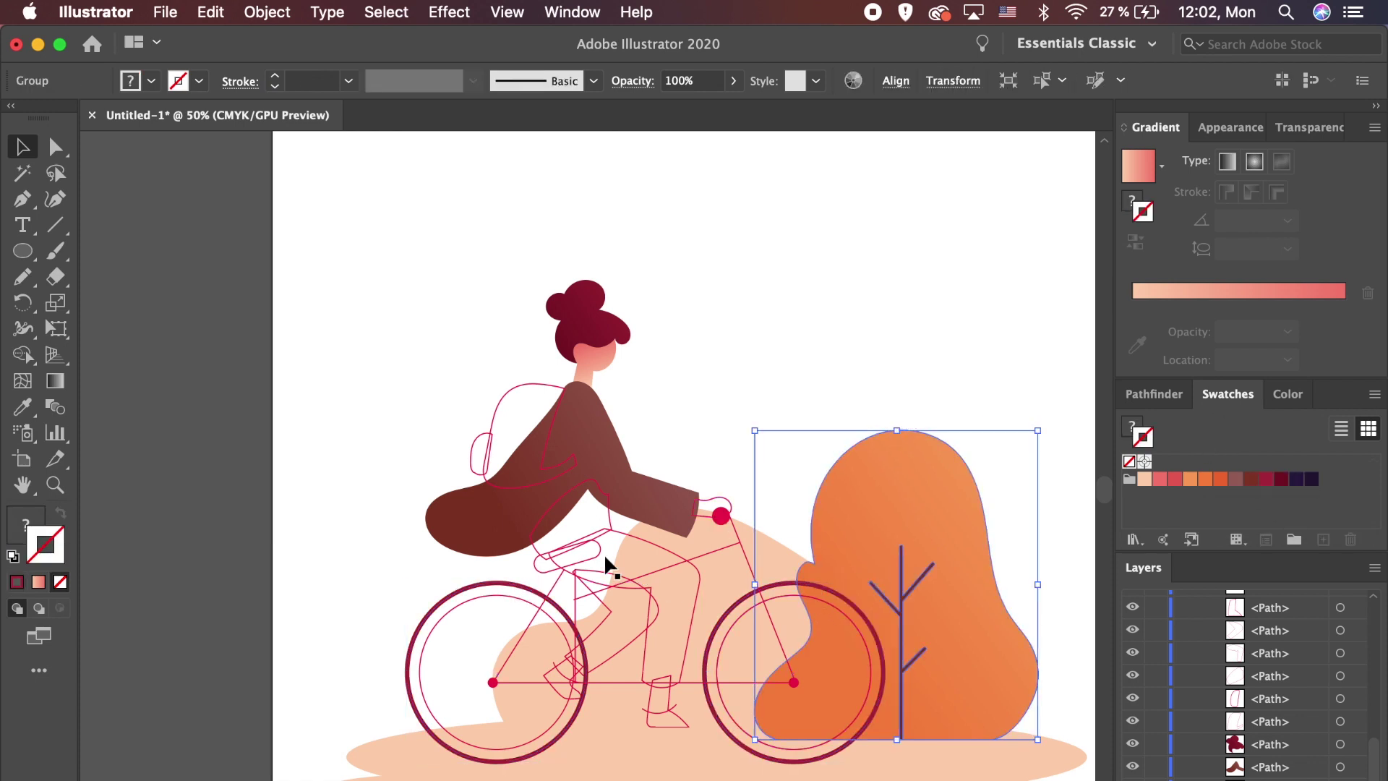
Step: Give both inner wheel circles a 5 pt stroke in the darkest navy swatch
click(467, 595)
shift+click(739, 610)
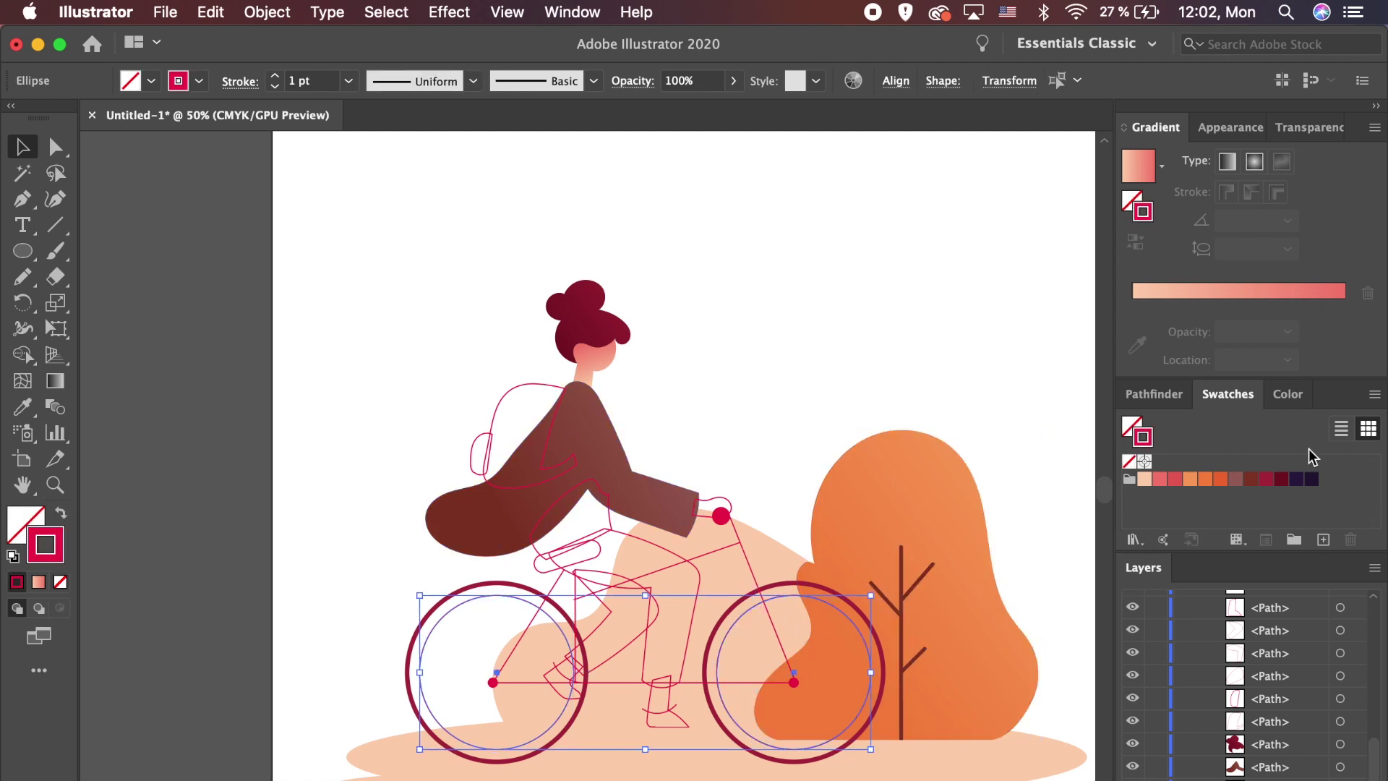
click(1310, 478)
double_click(321, 80)
text(5)
key(Return)
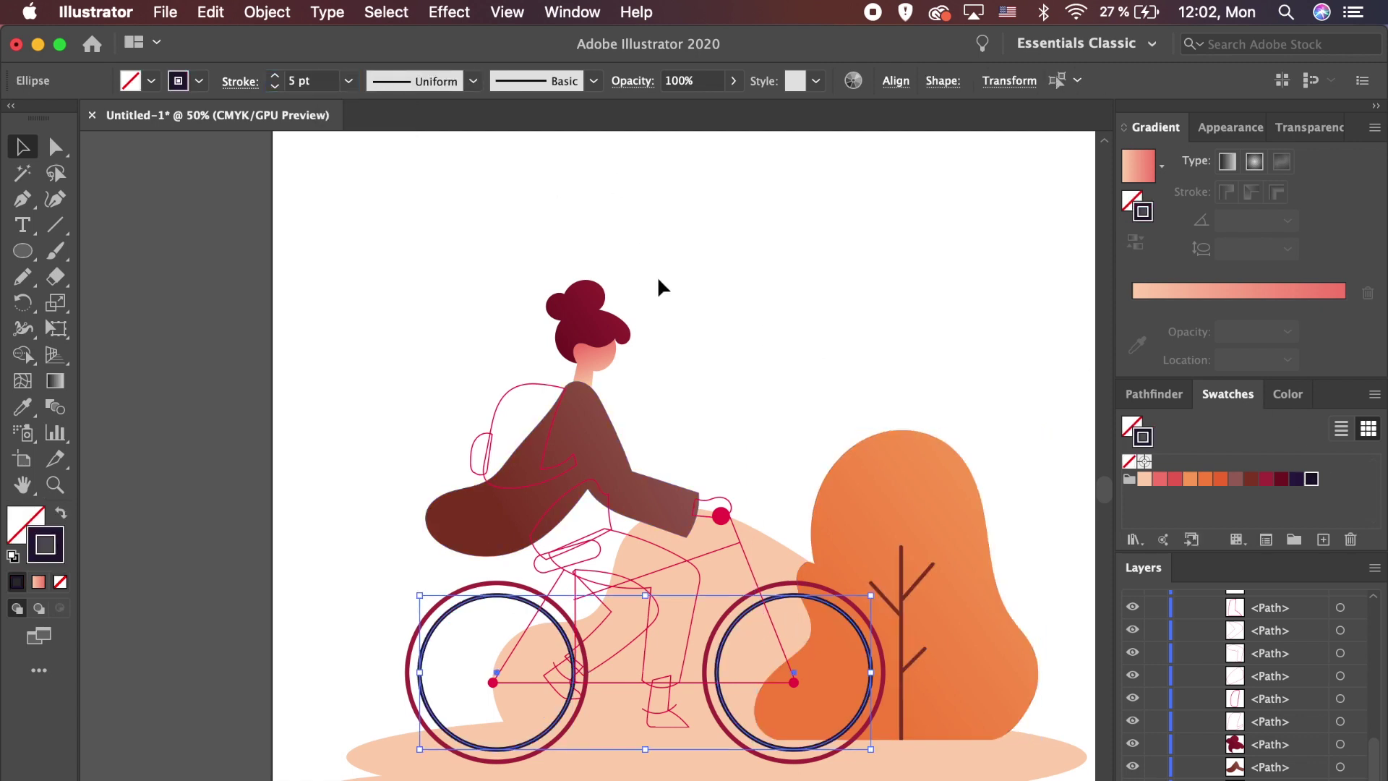
click(657, 275)
Step: Give all the bicycle frame lines a 5 pt stroke in the darkest navy swatch
click(694, 680)
shift+click(749, 570)
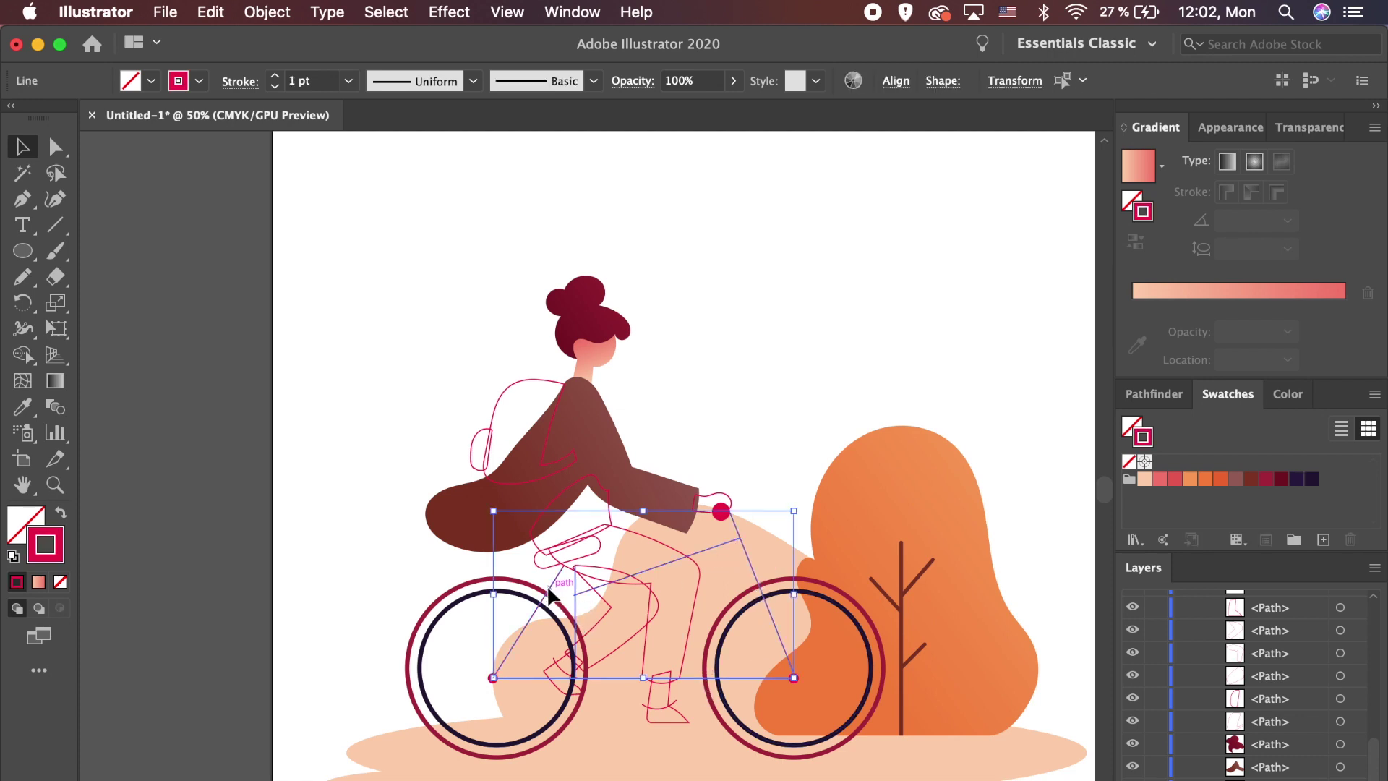
click(1310, 478)
text(5)
key(Return)
click(778, 340)
Step: Fill the hand with the face's peach-to-coral gradient, without a stroke, and redirect it to about -158°
click(729, 507)
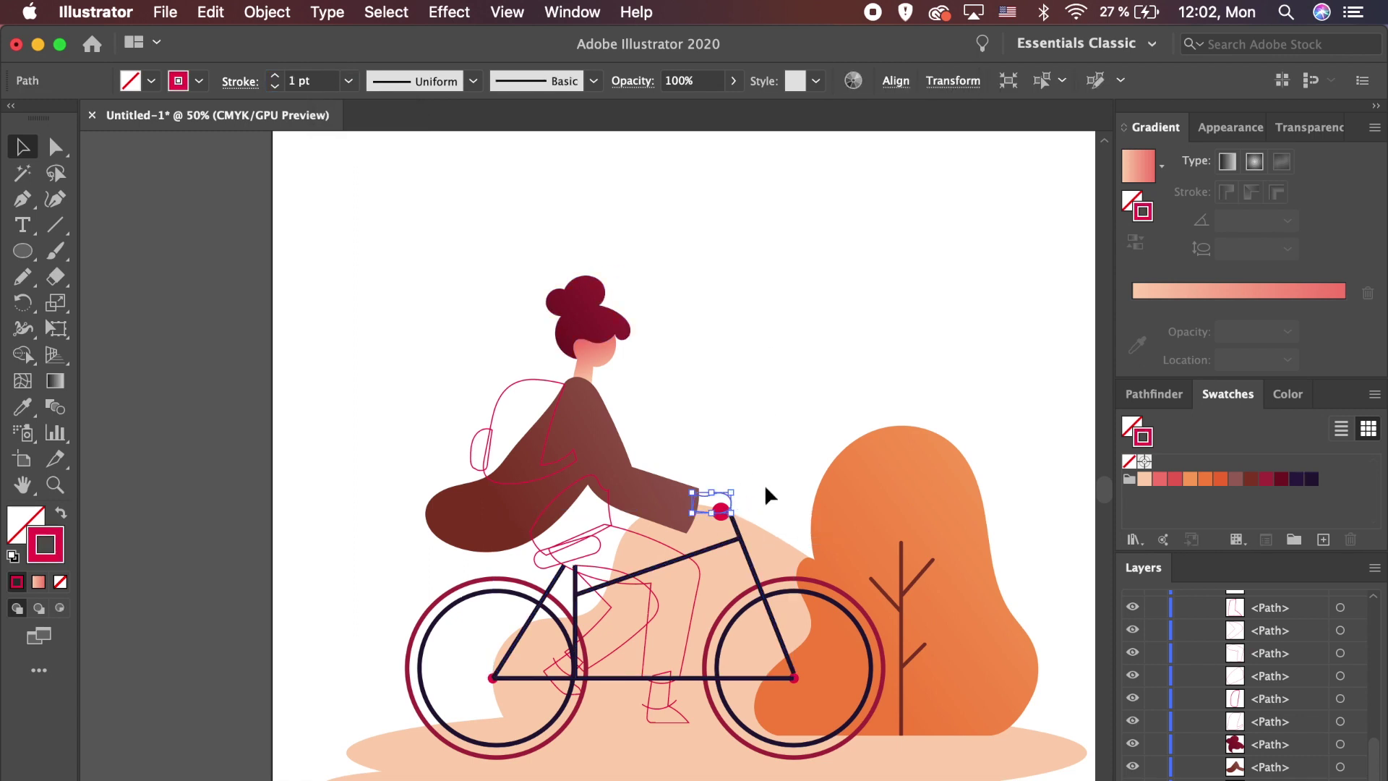
key(super+equal)
key(i)
key(shift+x)
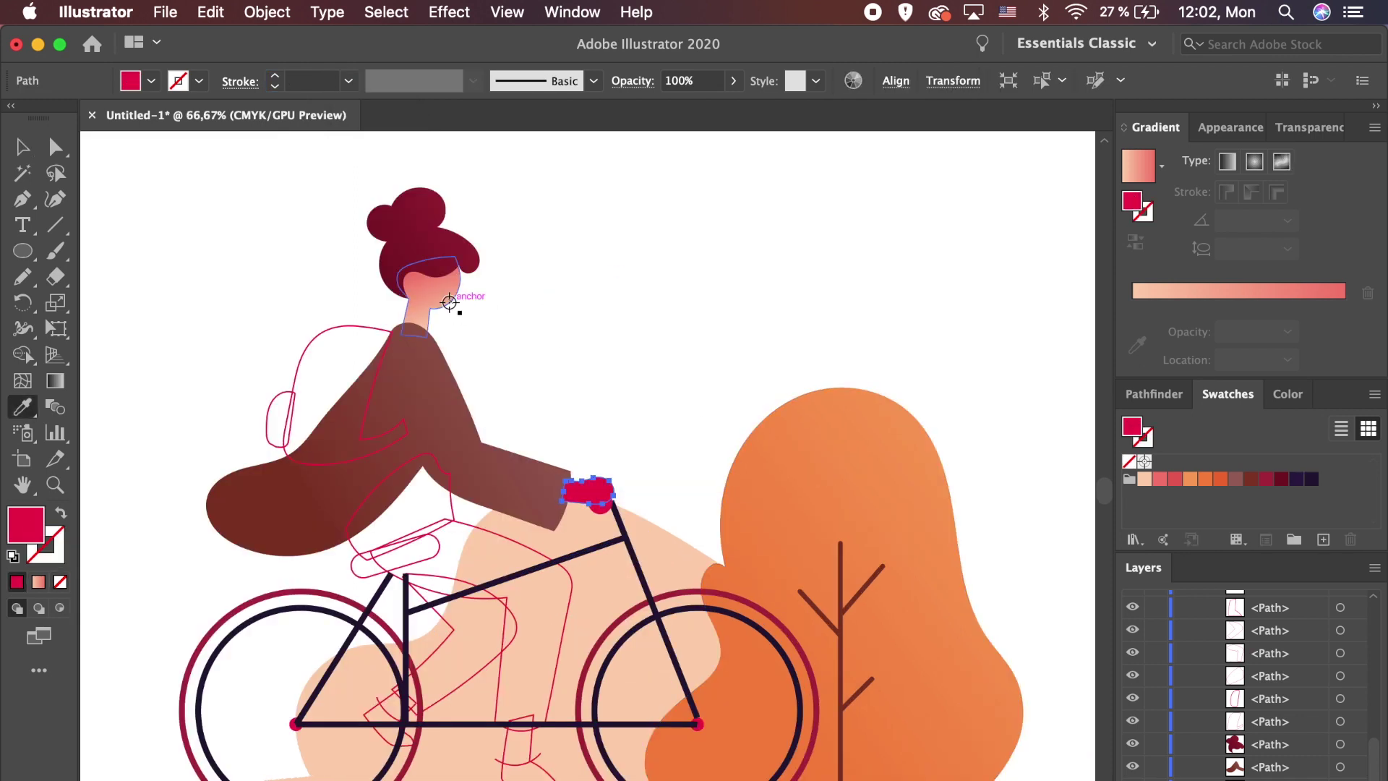
click(449, 302)
key(v)
click(52, 384)
drag(630, 465, 611, 475)
key(v)
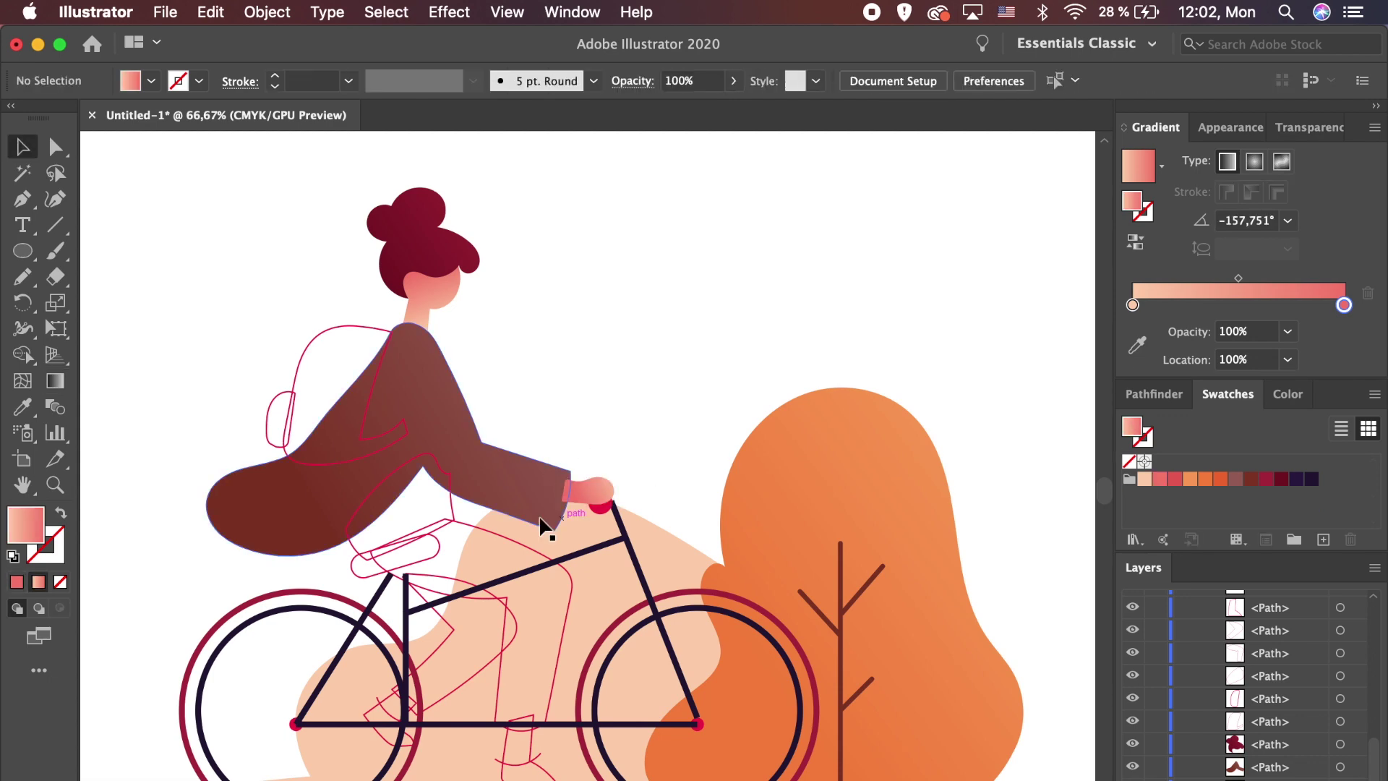
Step: Stack the hand behind the red handlebar grip circle and inspect the overlap up close
click(596, 506)
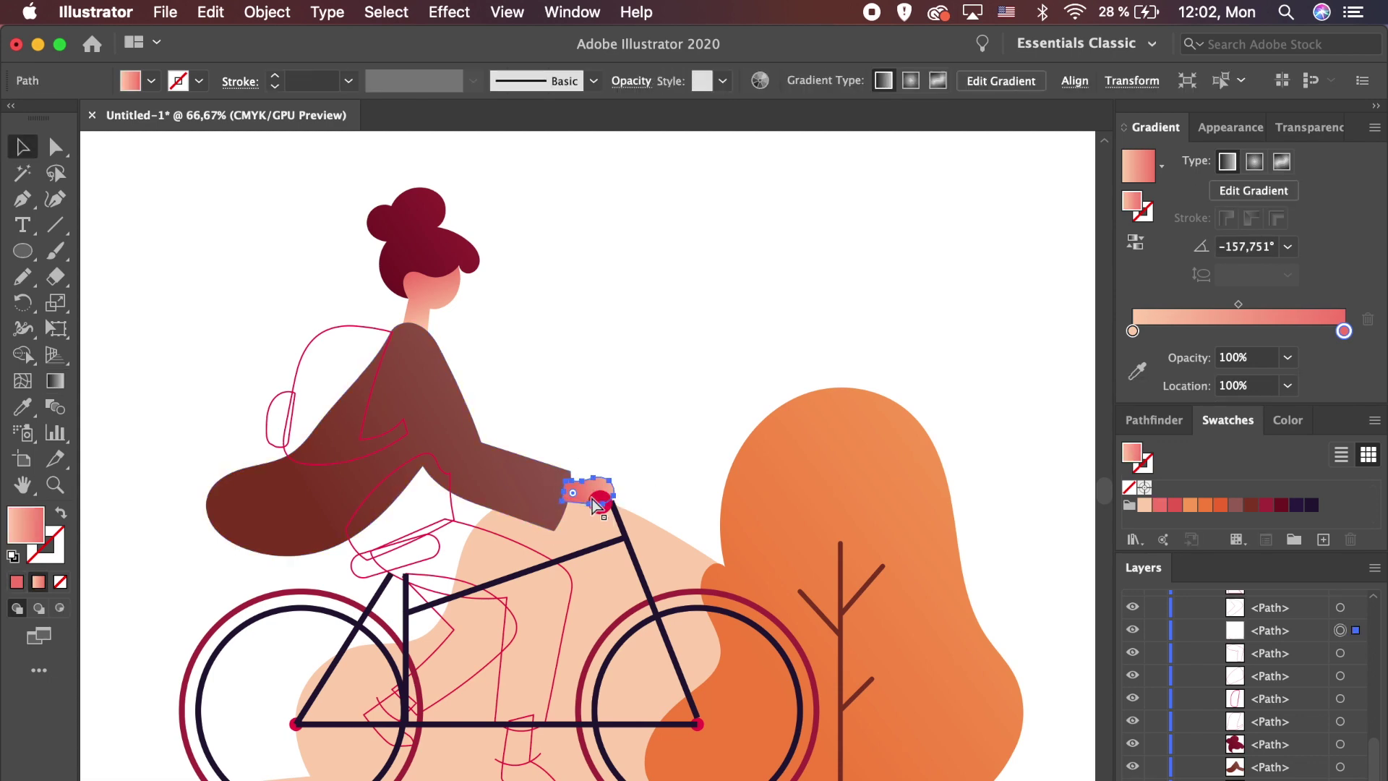
click(670, 434)
key(ctrl+=)
key(ctrl+=)
key(ctrl+=)
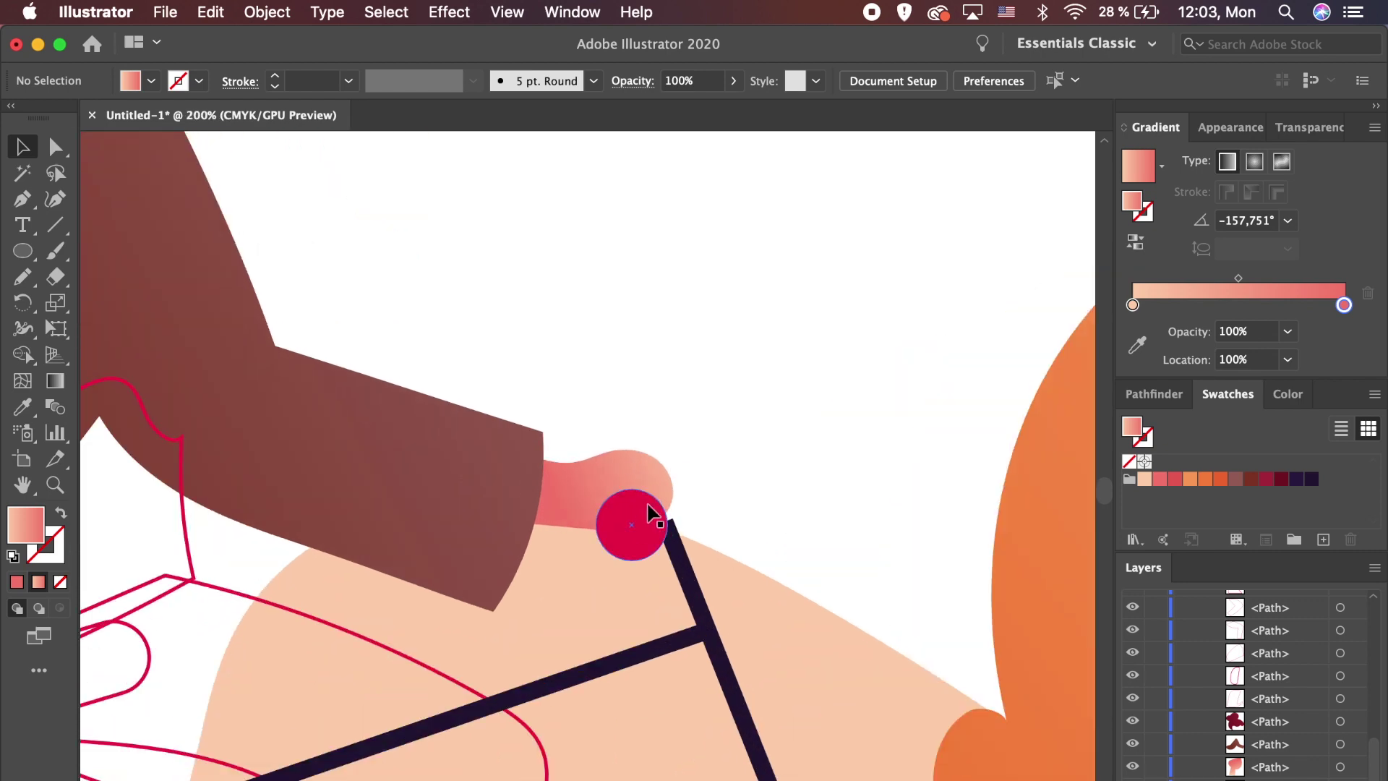
click(604, 485)
click(645, 522)
click(750, 502)
Step: Fill the waist shape below the jacket with a linear gradient between the two dark navy swatches, without a stroke
key(ctrl+minus)
key(ctrl+minus)
key(ctrl+minus)
key(ctrl+minus)
scroll(746, 493, left, 5)
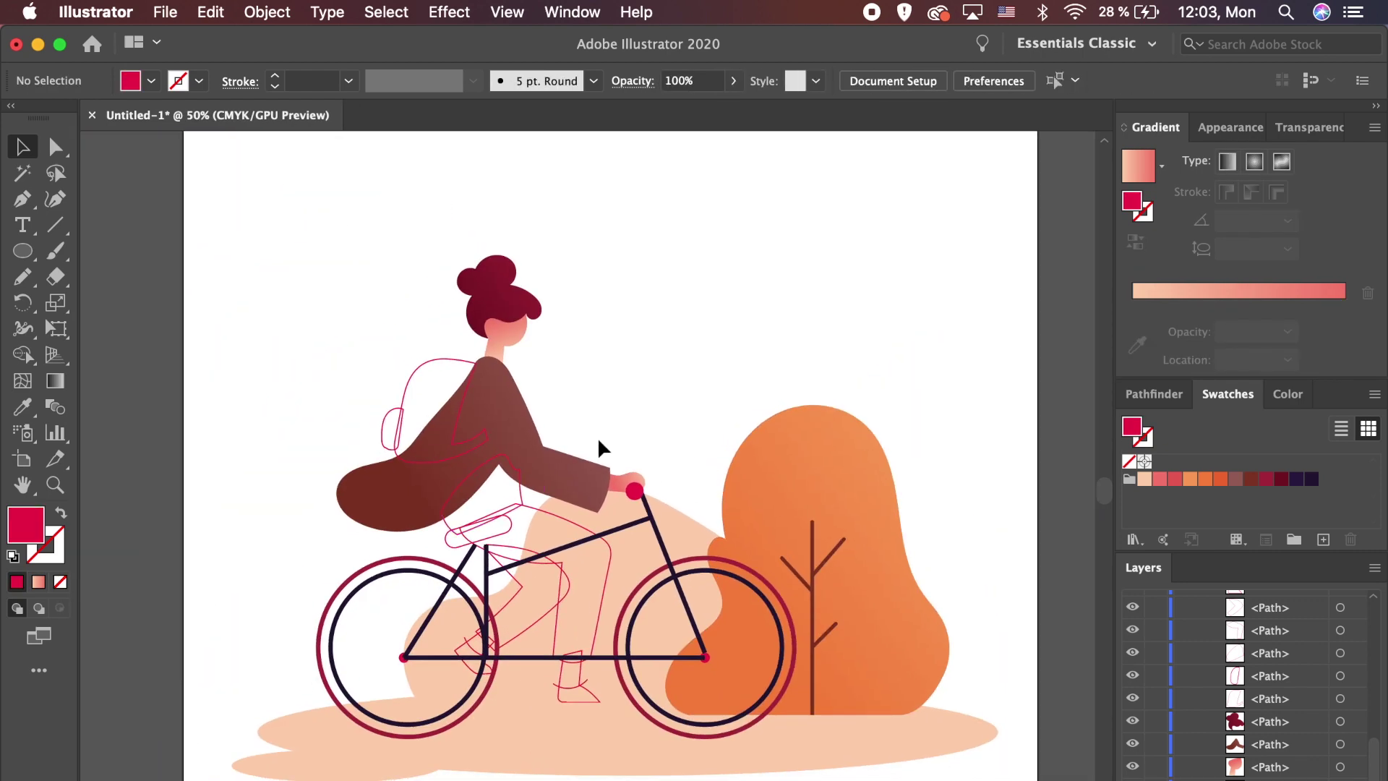
click(517, 497)
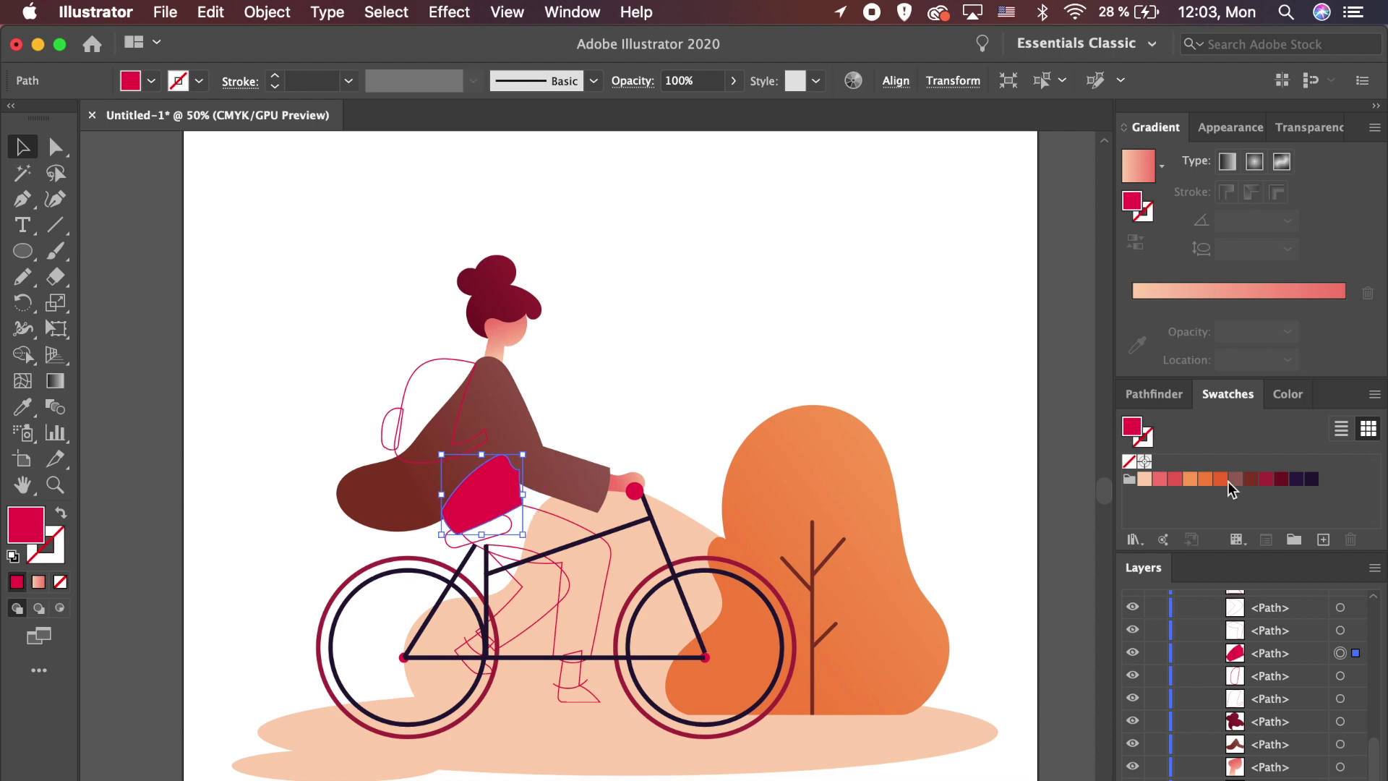
click(1311, 478)
click(1226, 161)
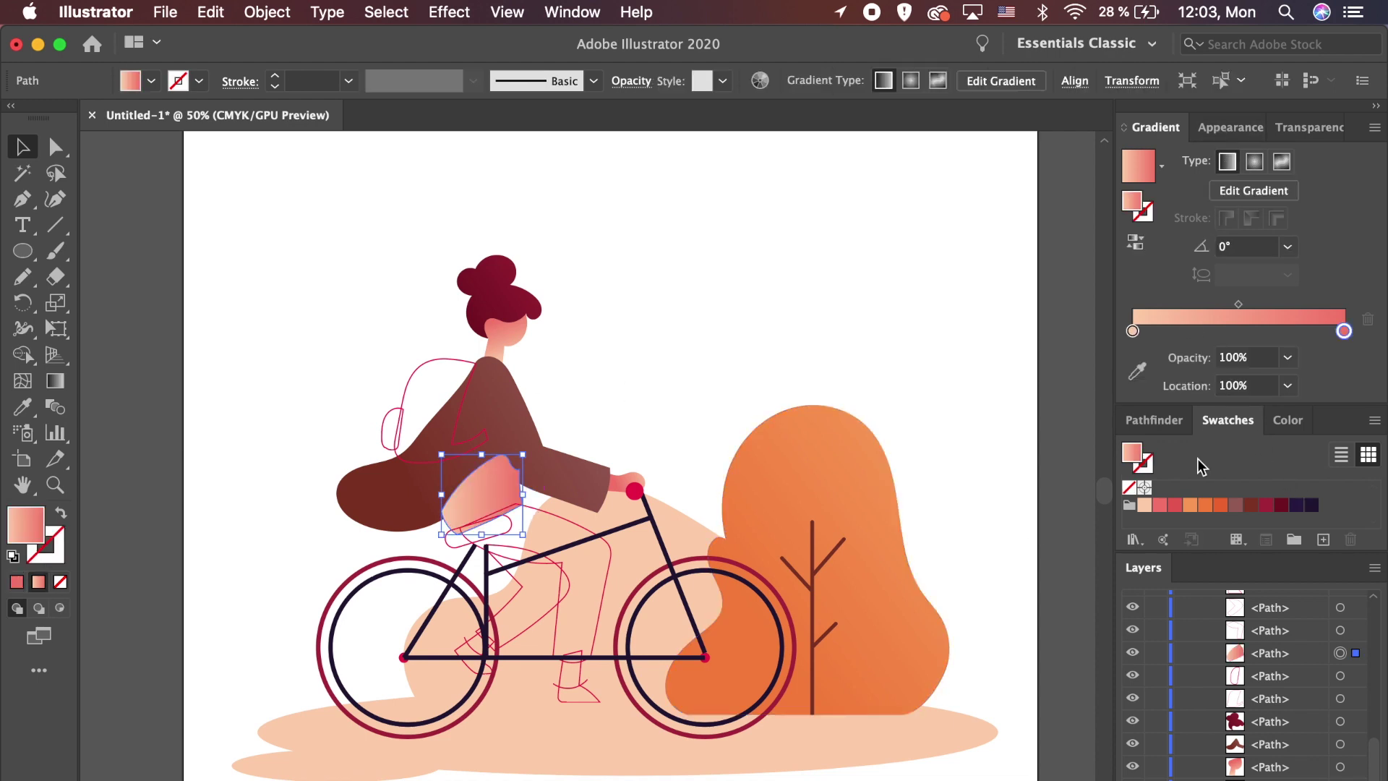
double_click(1132, 333)
click(1262, 399)
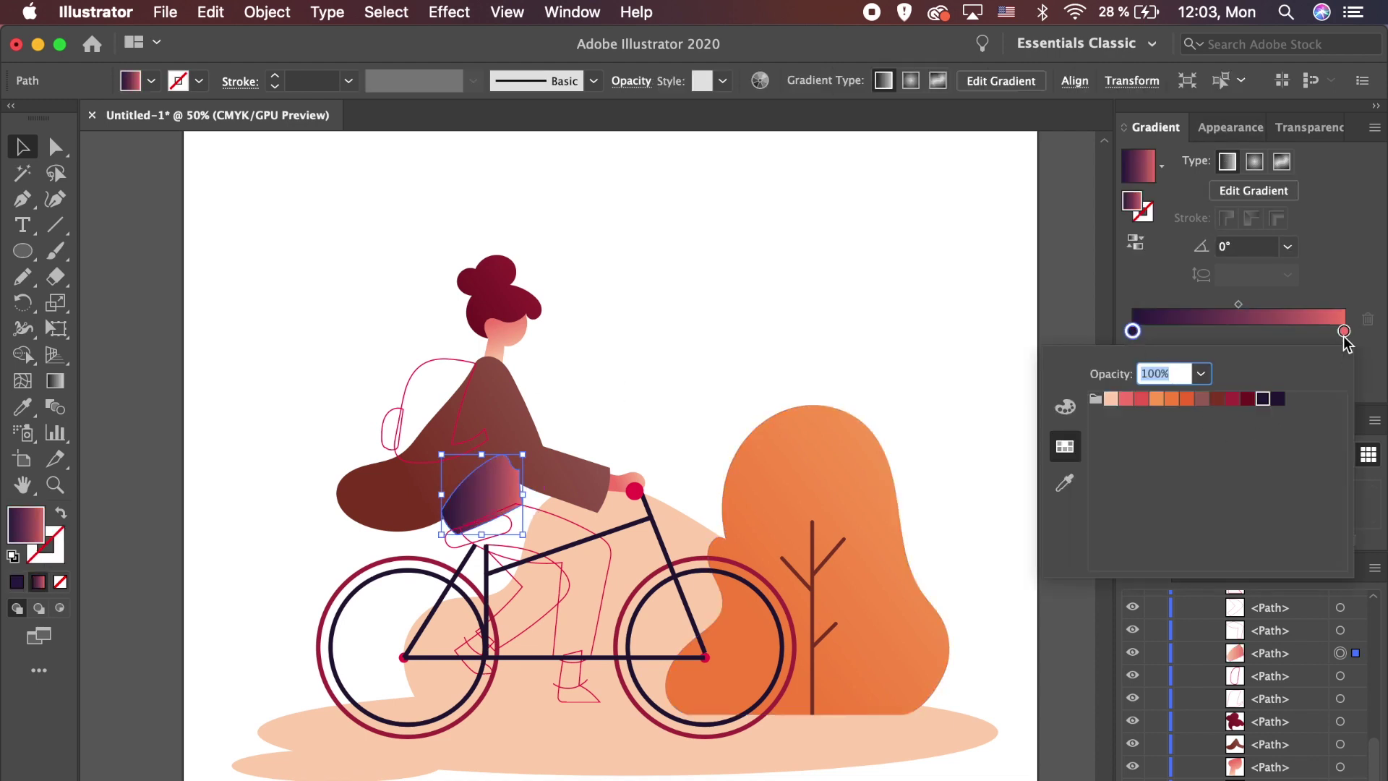
click(1280, 401)
Step: Redirect the waist shape's navy gradient to an angle of about 163°
key(g)
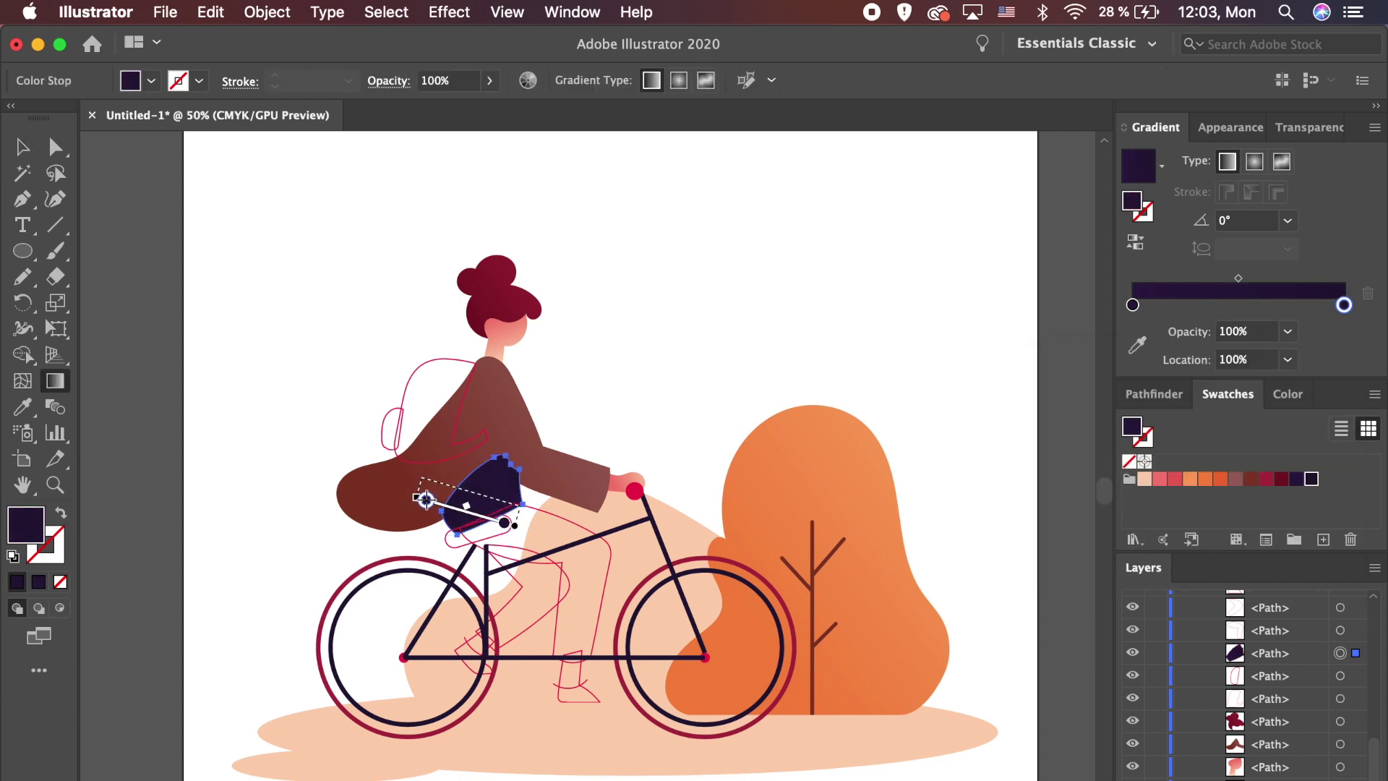
drag(441, 501, 445, 483)
key(super+plus)
key(super+plus)
key(super+plus)
drag(644, 484, 581, 467)
key(v)
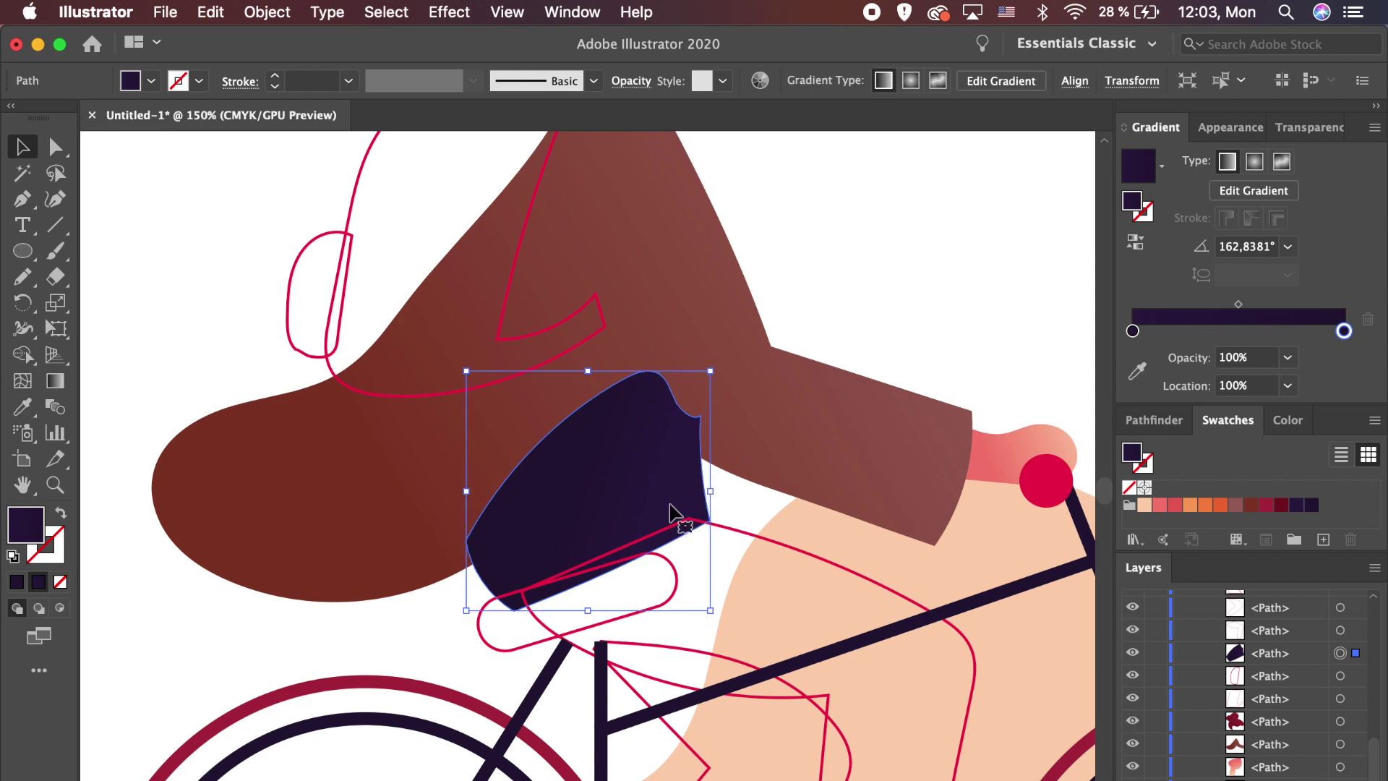
Step: Bring the hair, face, jacket and backpack shapes forward in front of the navy waist shape
key(super+minus)
key(super+minus)
drag(580, 314, 710, 409)
key(super+bracketright)
key(super+bracketright)
key(super+bracketright)
key(super+bracketright)
key(super+bracketright)
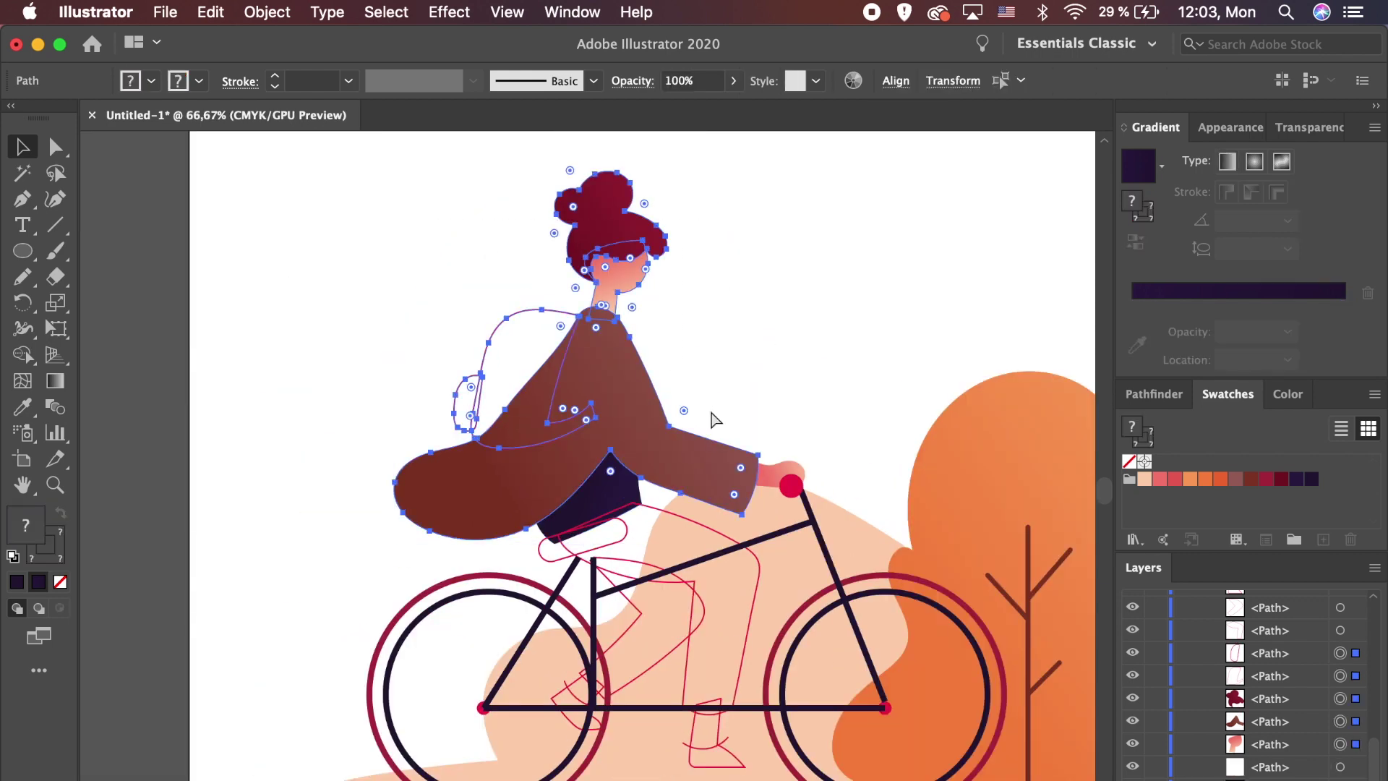
click(825, 345)
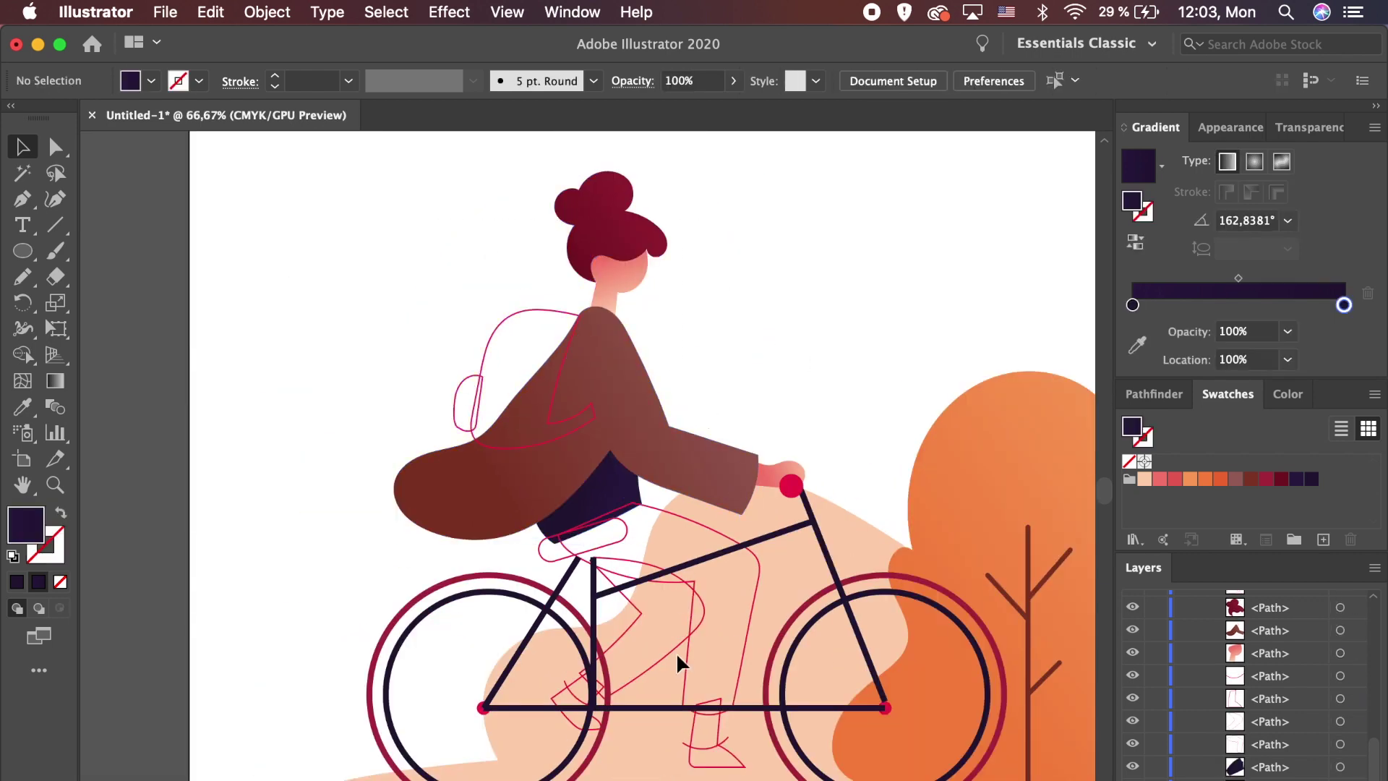
Step: Fill the front trouser leg with a linear gradient from light orange to orange
click(748, 626)
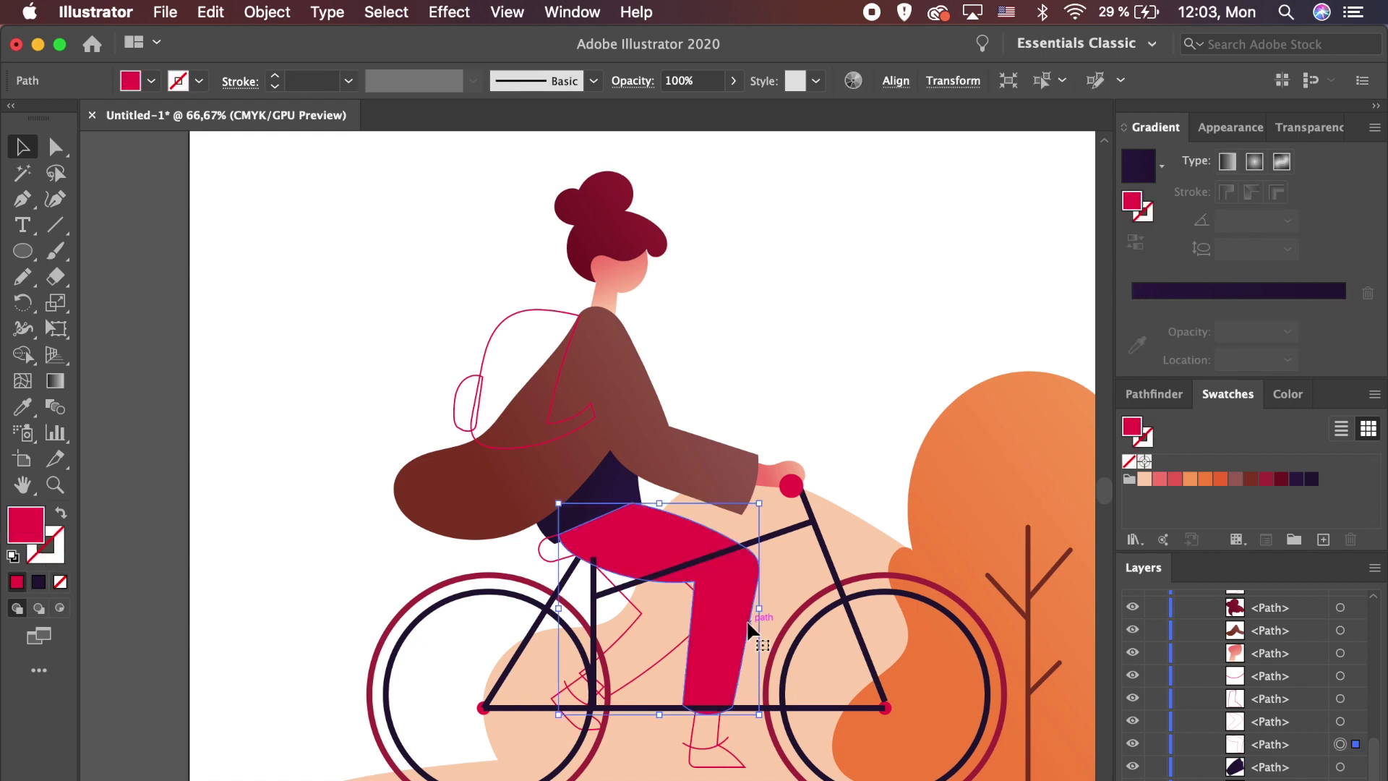
click(1227, 164)
double_click(1133, 333)
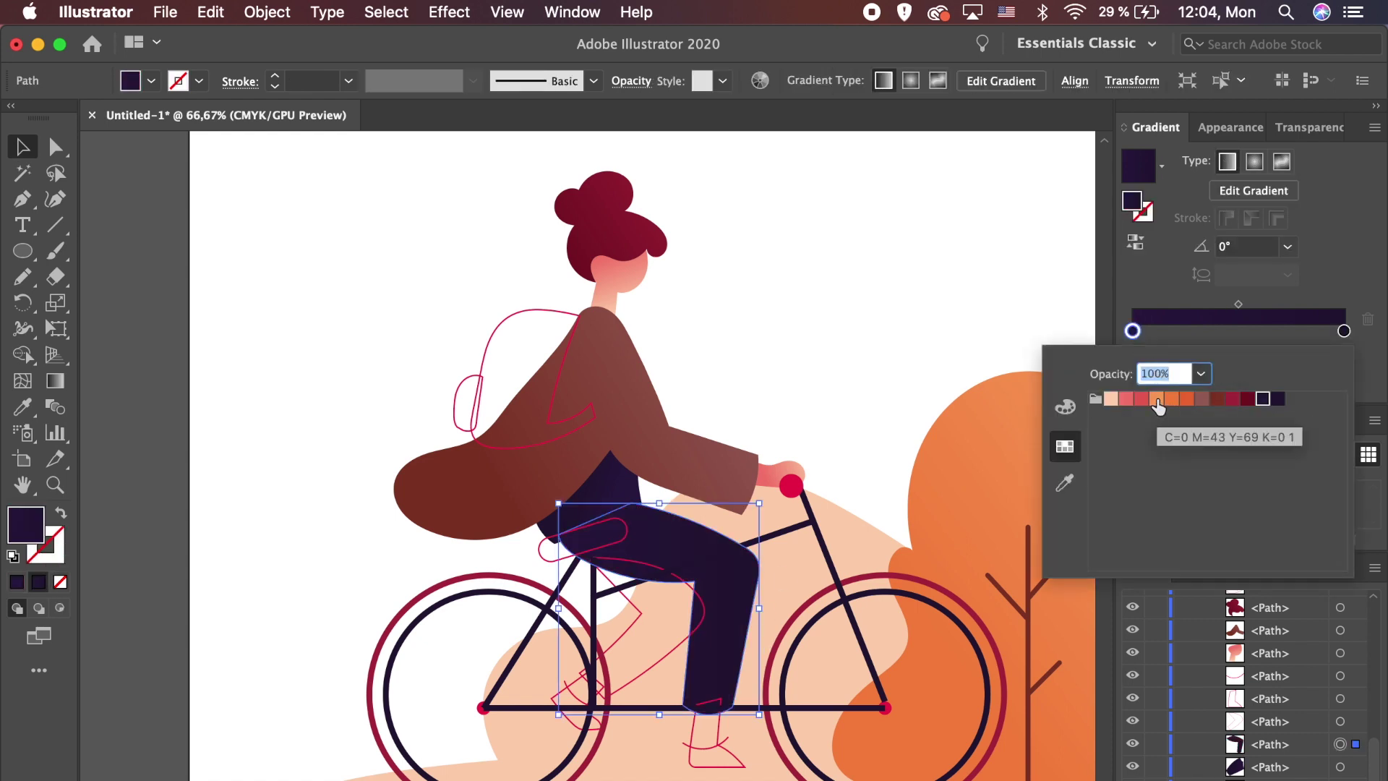
click(1156, 400)
double_click(1344, 331)
click(1173, 400)
Step: Recolour the tree foliage gradient to run from orange to red-orange
click(980, 480)
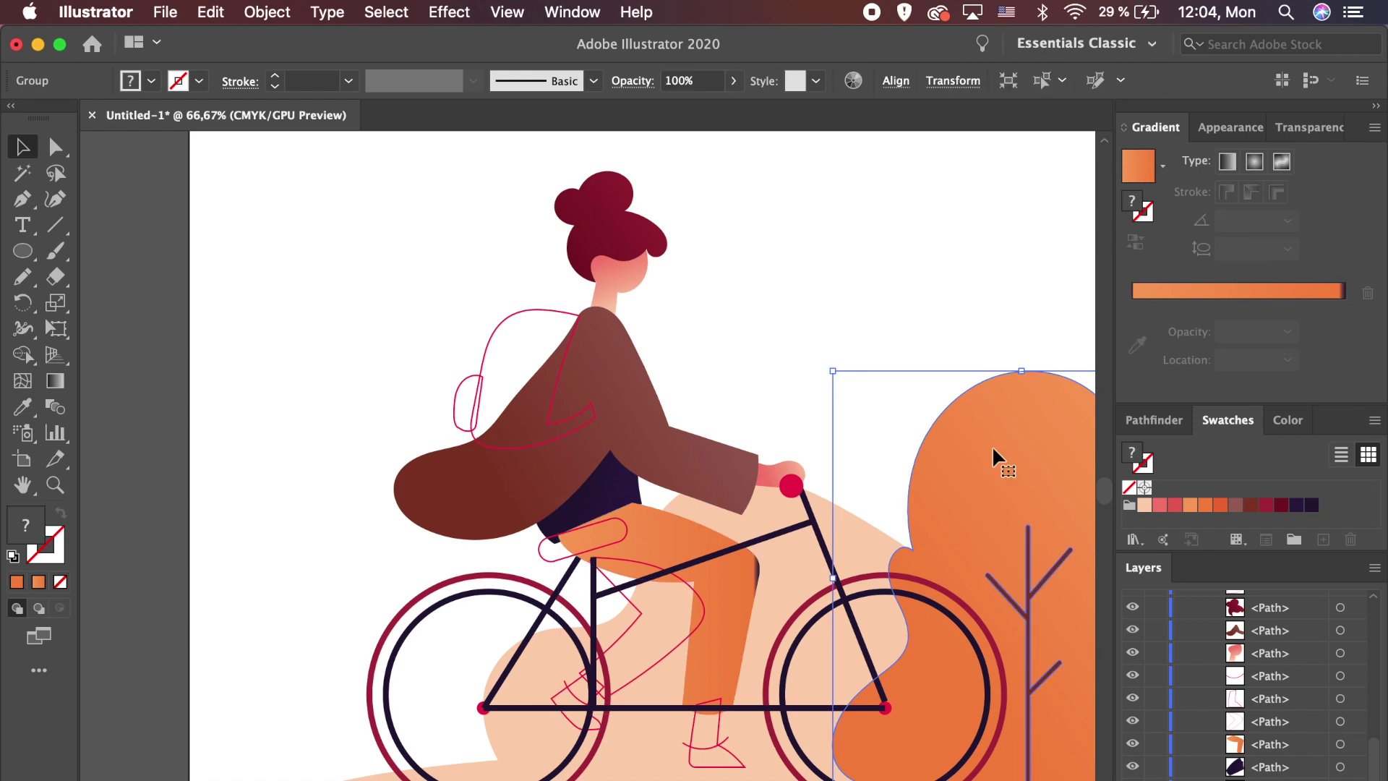
scroll(1029, 434, right, 5)
key(a)
click(864, 394)
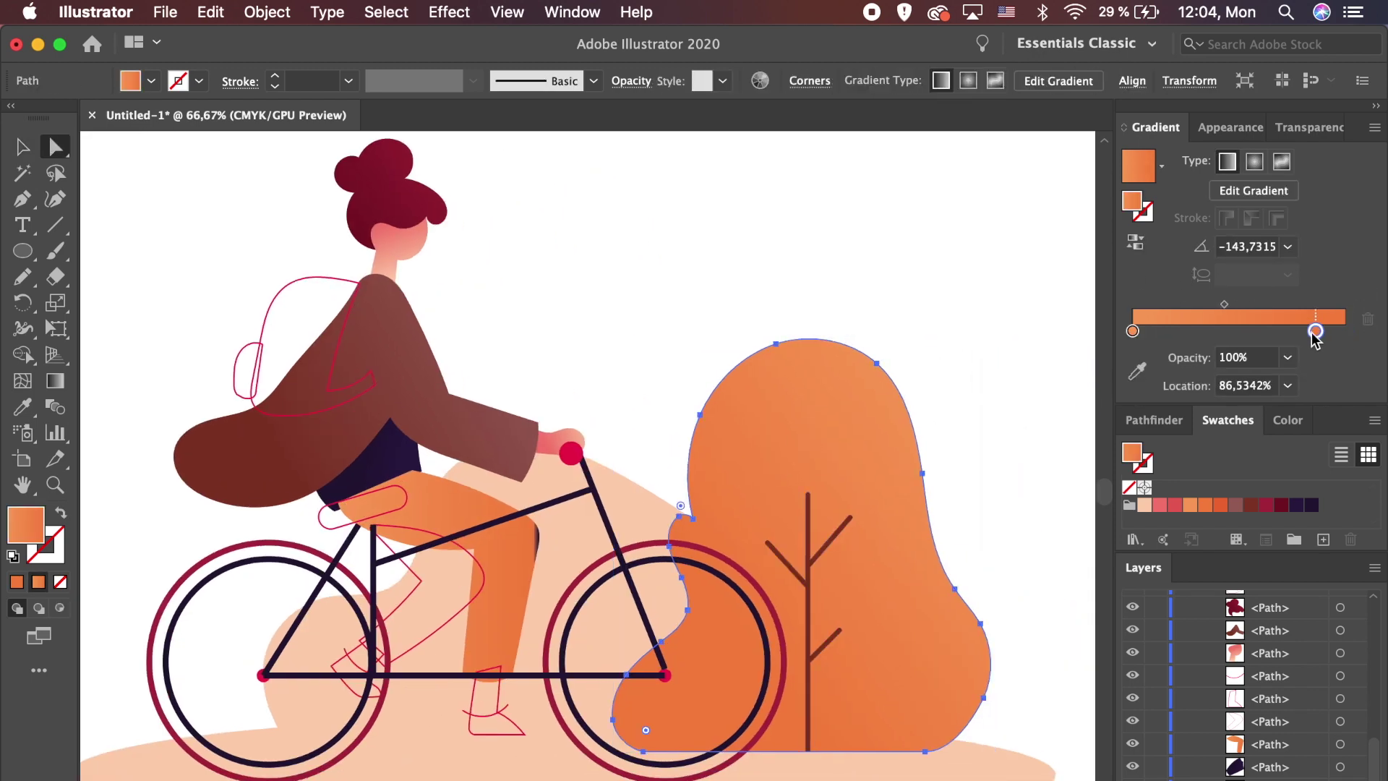
double_click(1133, 333)
click(1171, 400)
double_click(1344, 331)
click(1187, 399)
click(972, 316)
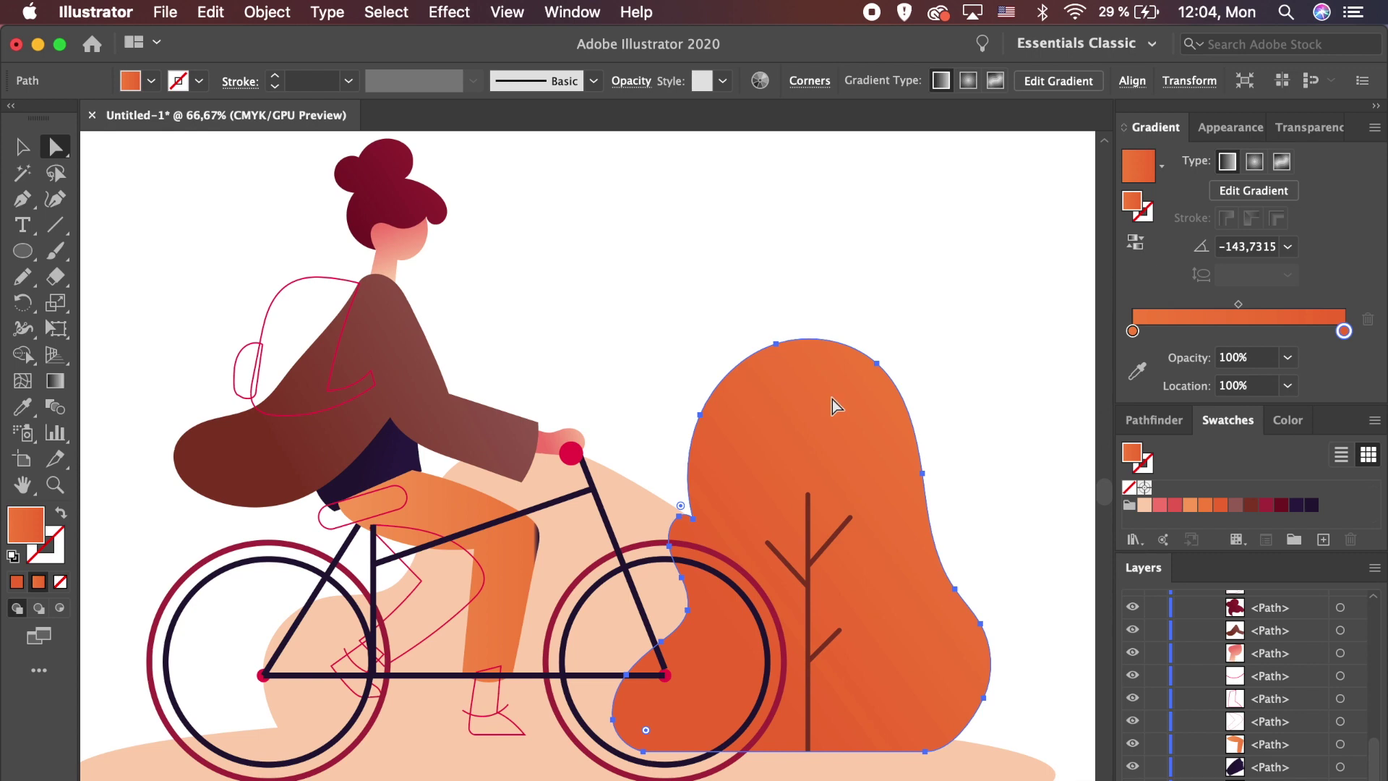
Step: Redirect the foliage gradient diagonally at about -136° so its red-orange end lies at the lower left
click(55, 381)
mouse_move(877, 384)
mouse_down()
mouse_move(737, 474)
mouse_move(687, 557)
mouse_move(731, 660)
mouse_up()
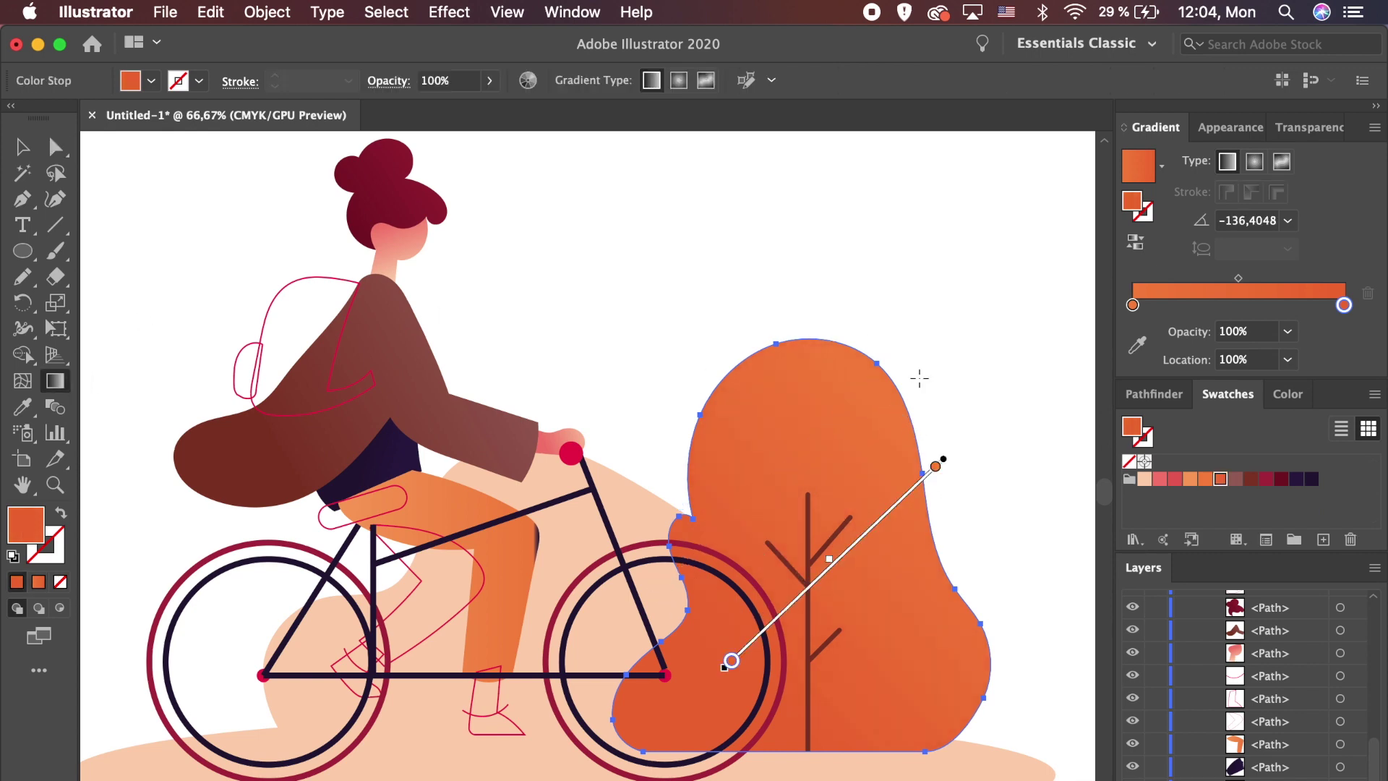
key(v)
click(936, 291)
Step: Remove the leftover dark stop from the front trouser leg's gradient and redirect it diagonally at about -131°
key(super+minus)
key(super+minus)
scroll(804, 339, left, 3)
key(super+equal)
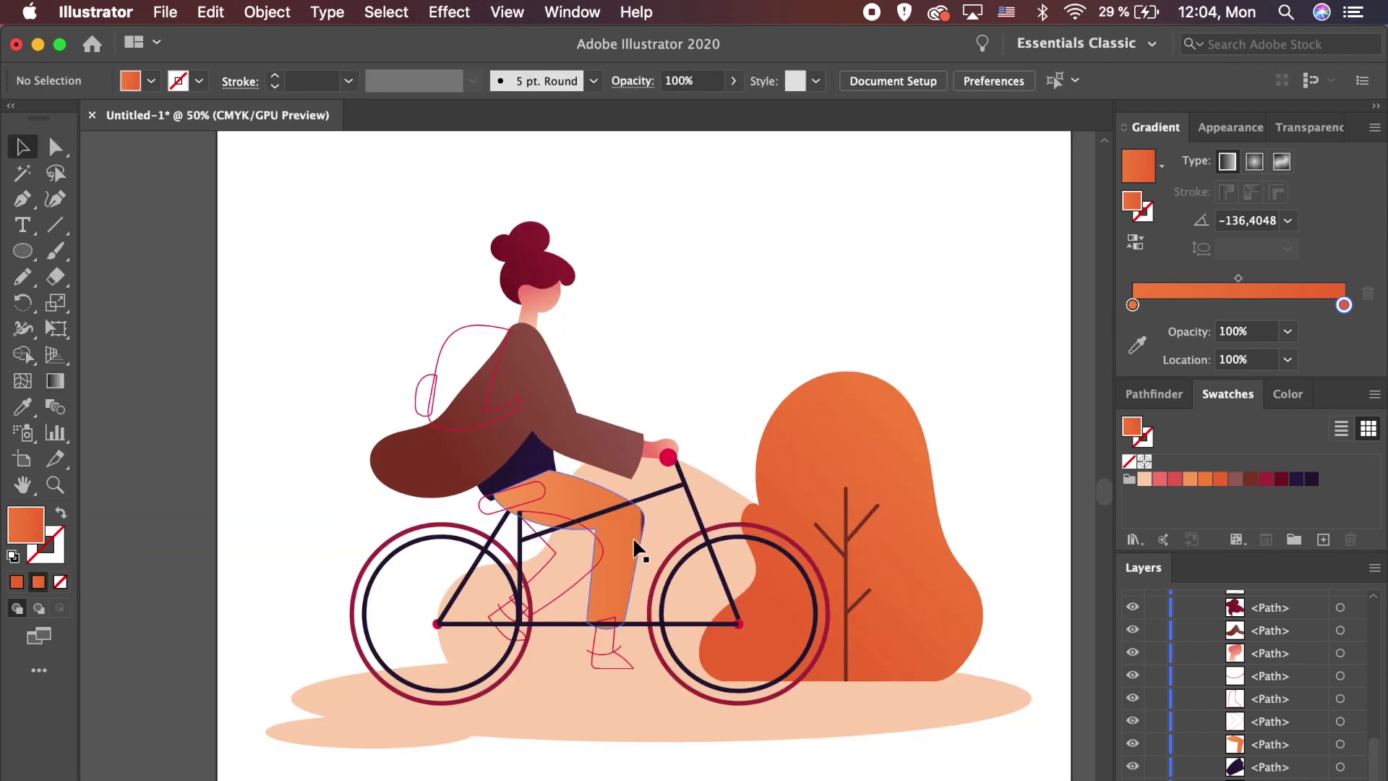
click(639, 551)
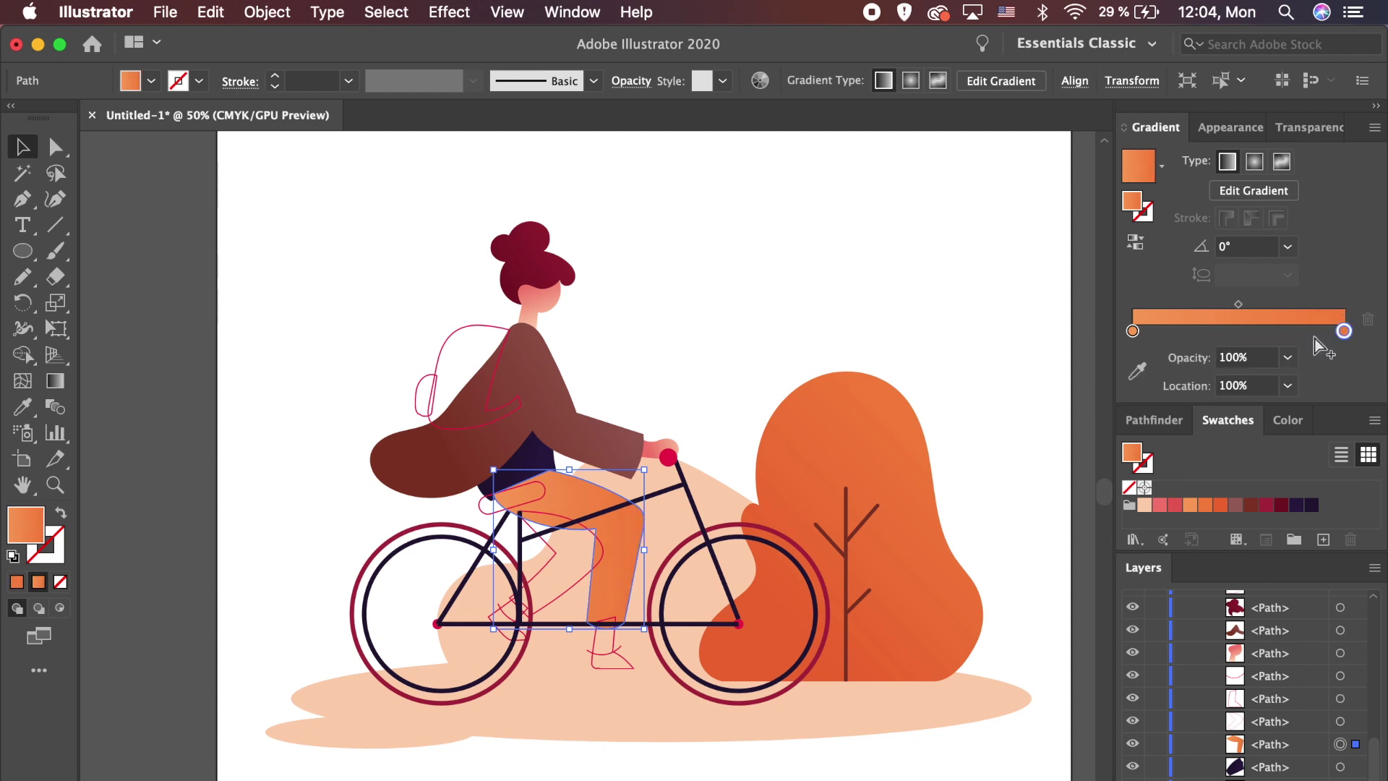
click(55, 381)
key(super+equal)
drag(640, 403, 583, 465)
key(v)
Step: Fill the back trouser leg with a linear gradient from orange to red-orange, without a stroke
click(574, 545)
key(shift+x)
click(1228, 162)
double_click(1137, 329)
click(1172, 399)
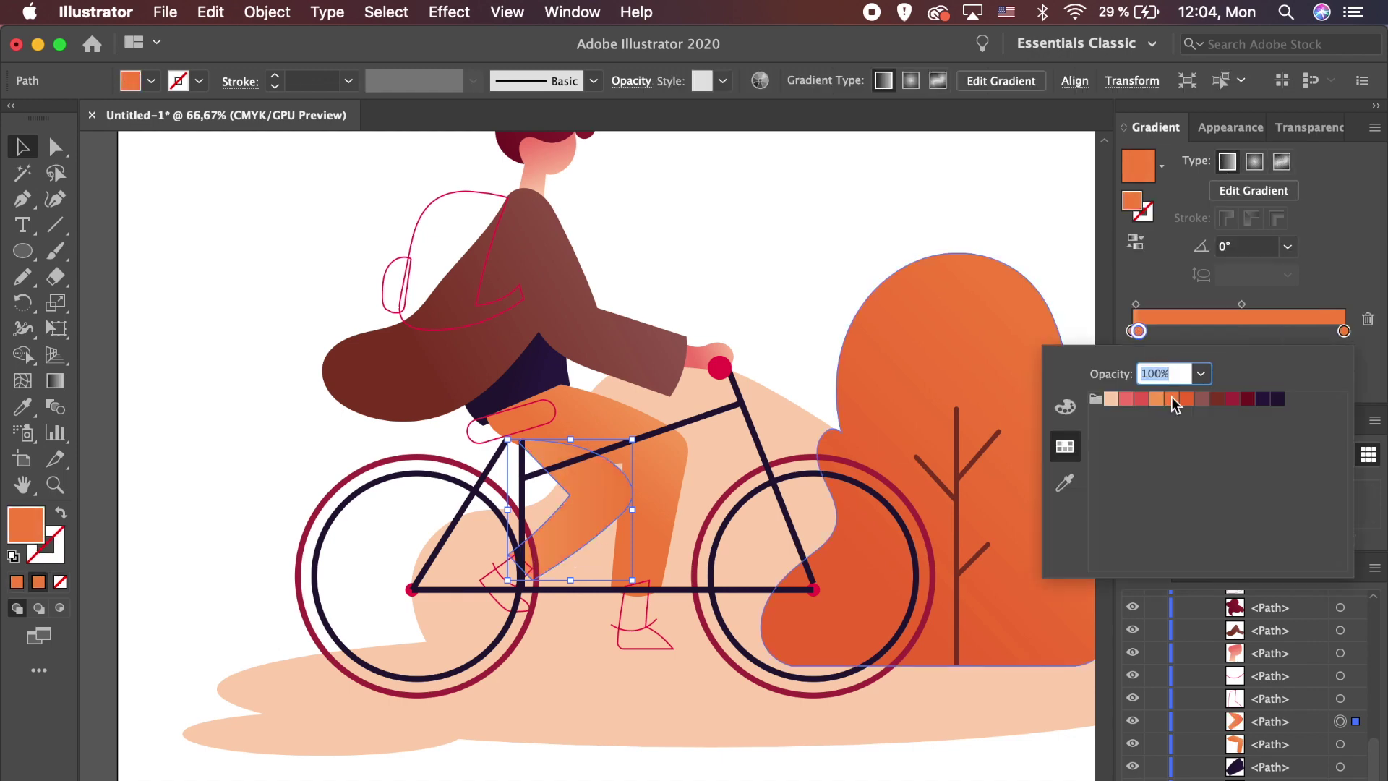
click(1156, 333)
mouse_move(1137, 330)
mouse_down()
mouse_move(1137, 367)
mouse_move(1132, 331)
mouse_up()
double_click(1344, 330)
click(1189, 401)
click(1206, 320)
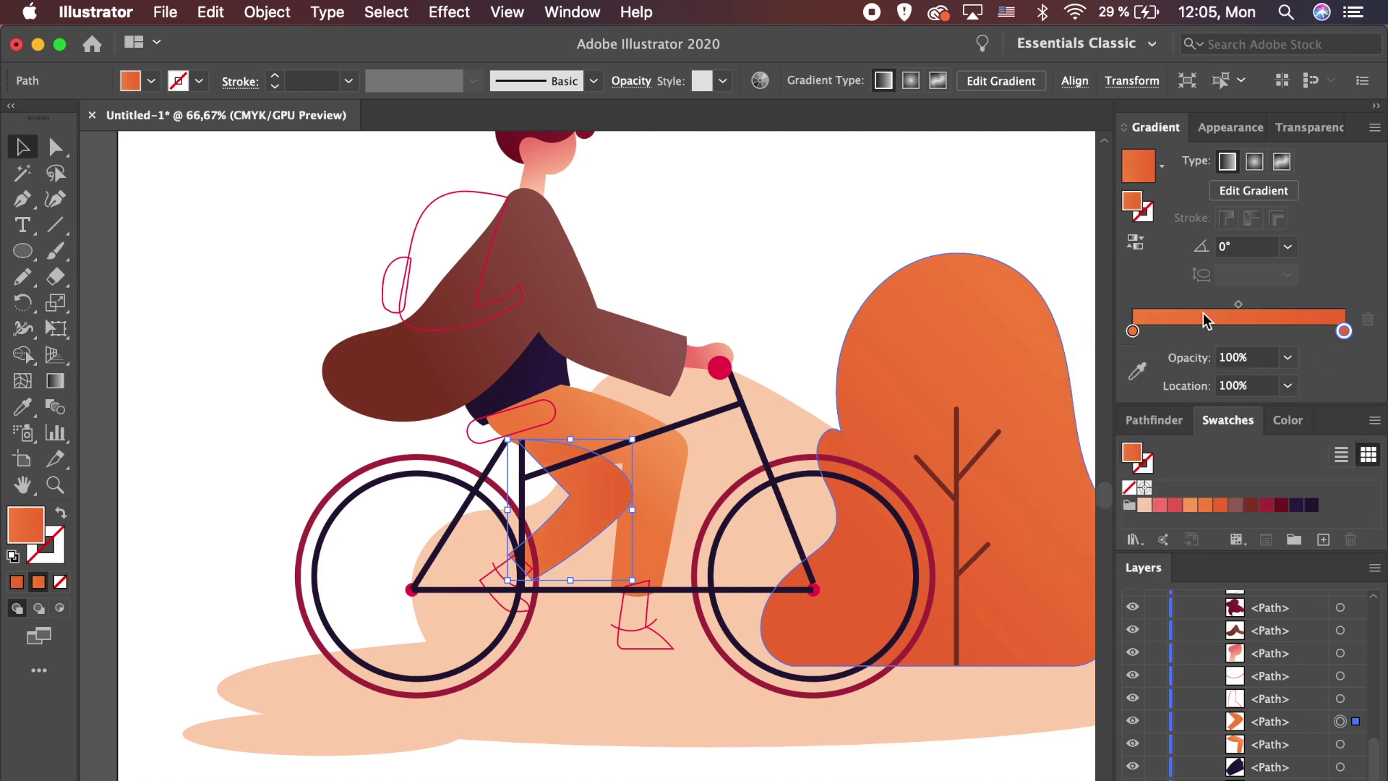
Step: Redirect the back trouser leg's gradient diagonally at about -124°
key(g)
drag(590, 448, 535, 531)
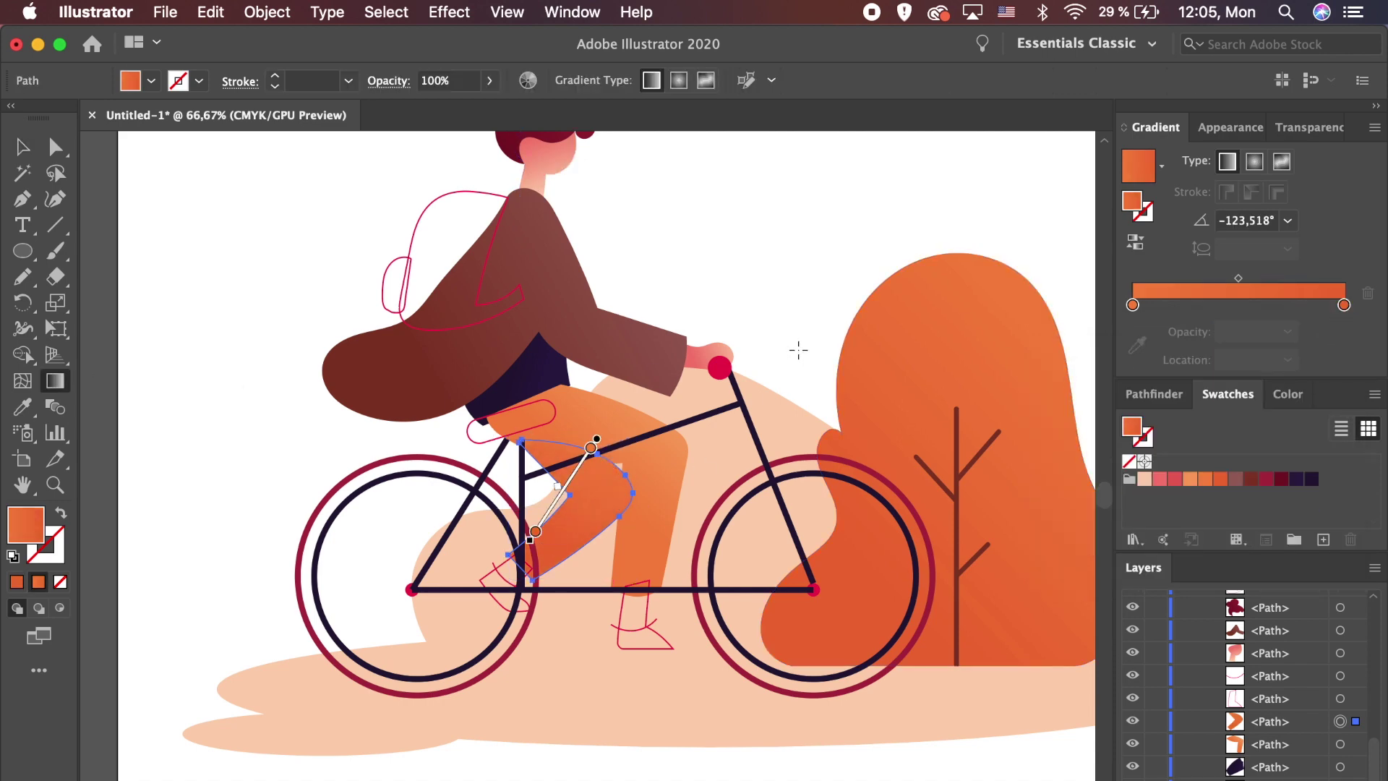
key(v)
click(799, 350)
Step: Send the back trouser leg behind the front leg
click(592, 509)
click(791, 183)
key(super+minus)
key(super+plus)
Step: Shift the back trouser leg's gradient up towards the knee at about -128° so the lower leg is solid red-orange
click(587, 505)
click(54, 382)
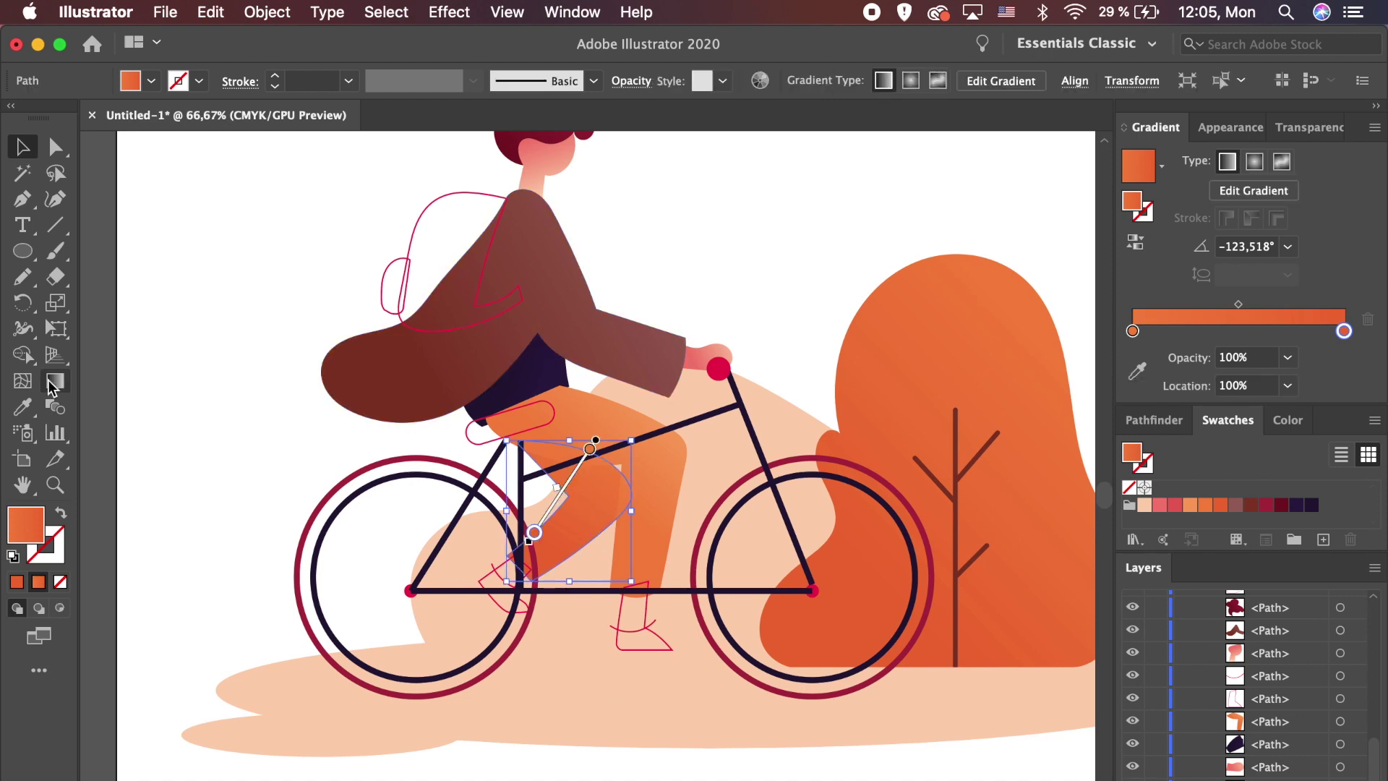
drag(534, 533, 569, 494)
key(v)
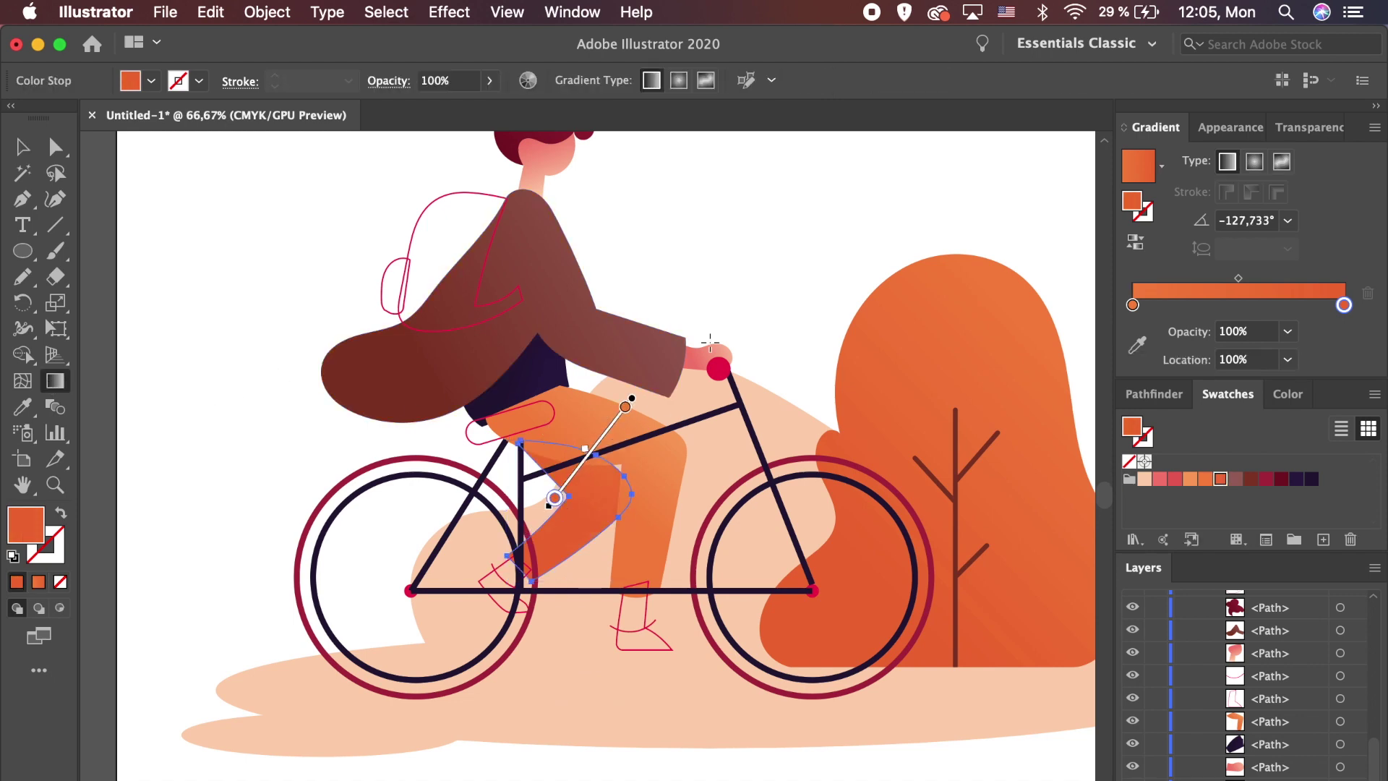
click(712, 350)
Step: Fill the bicycle seat with the dark maroon swatch, without a stroke
click(497, 437)
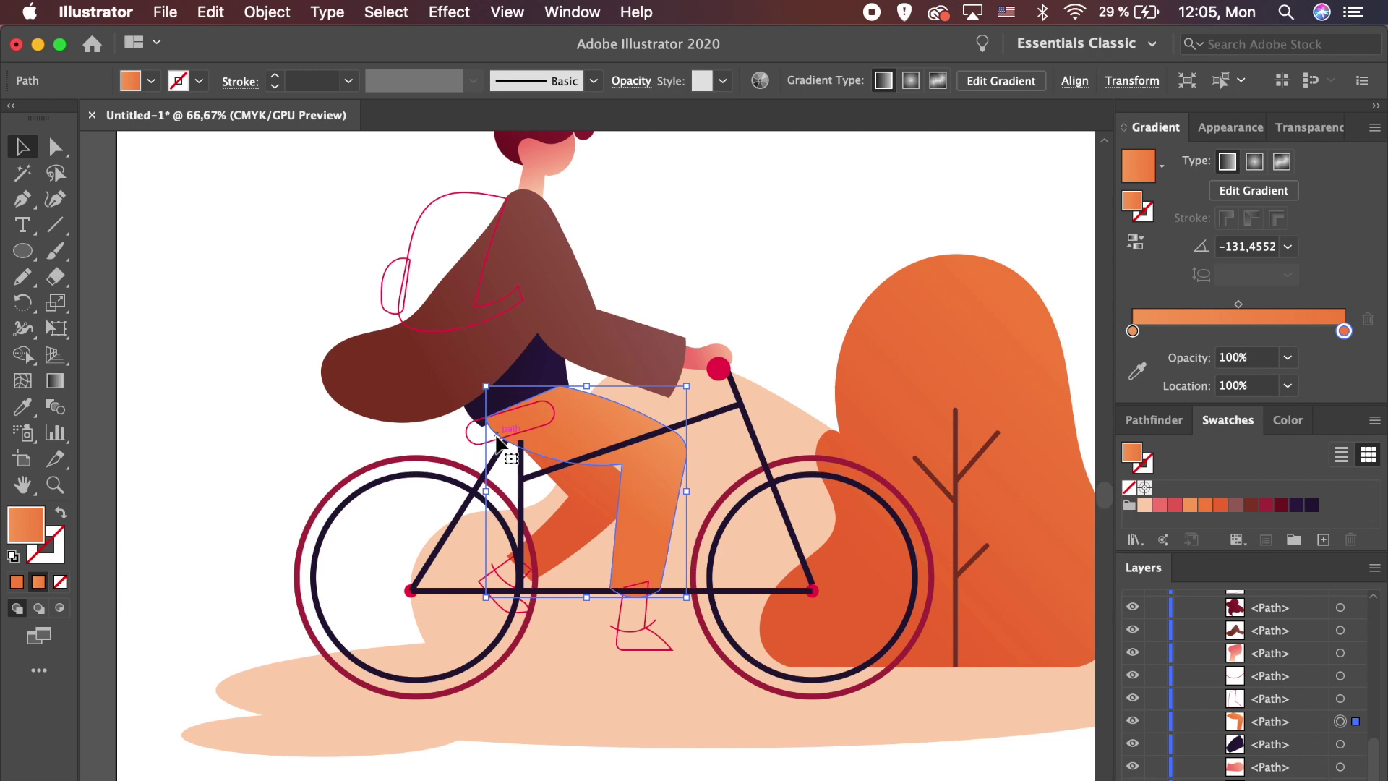
click(473, 437)
click(1280, 478)
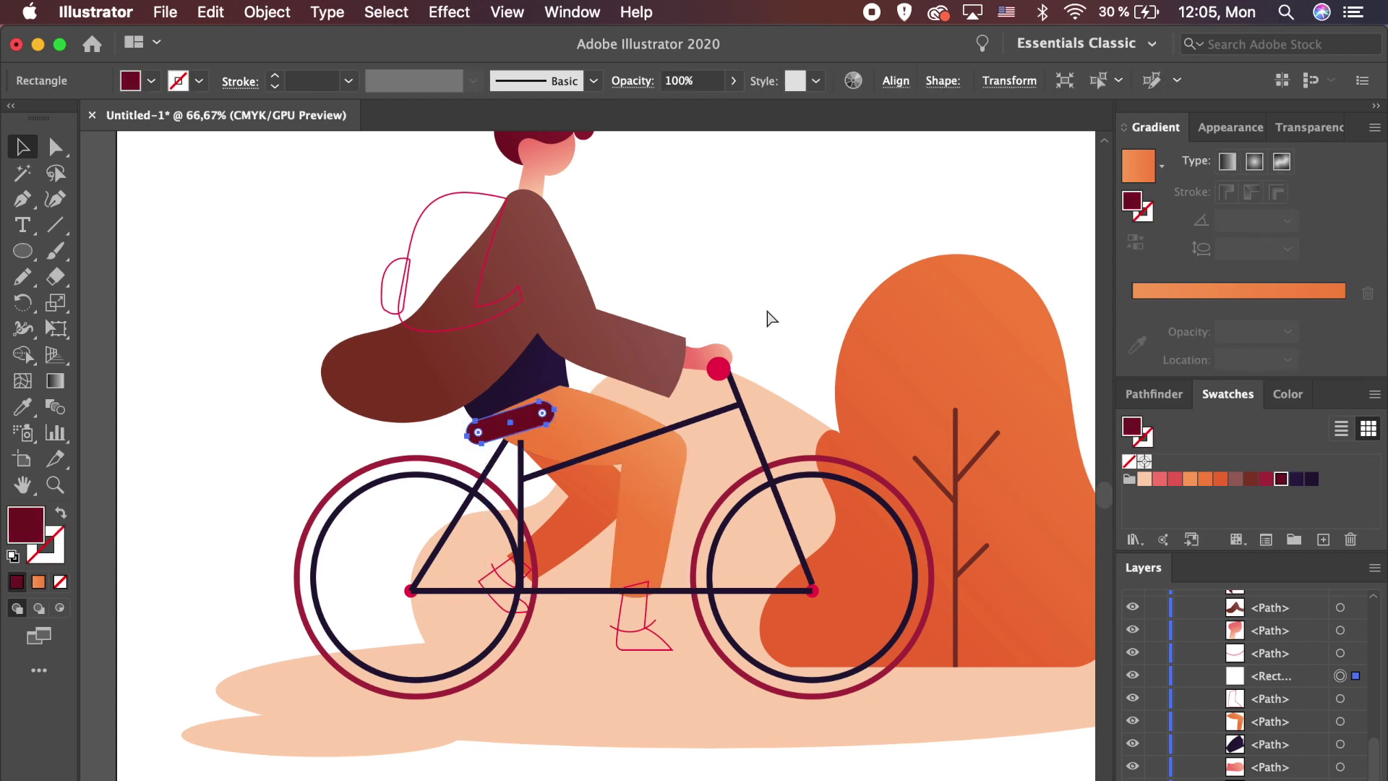
Step: Send the maroon bicycle seat backward until it sits behind the front trouser leg
key(super+bracketleft)
key(super+bracketleft)
key(super+bracketleft)
key(super+bracketleft)
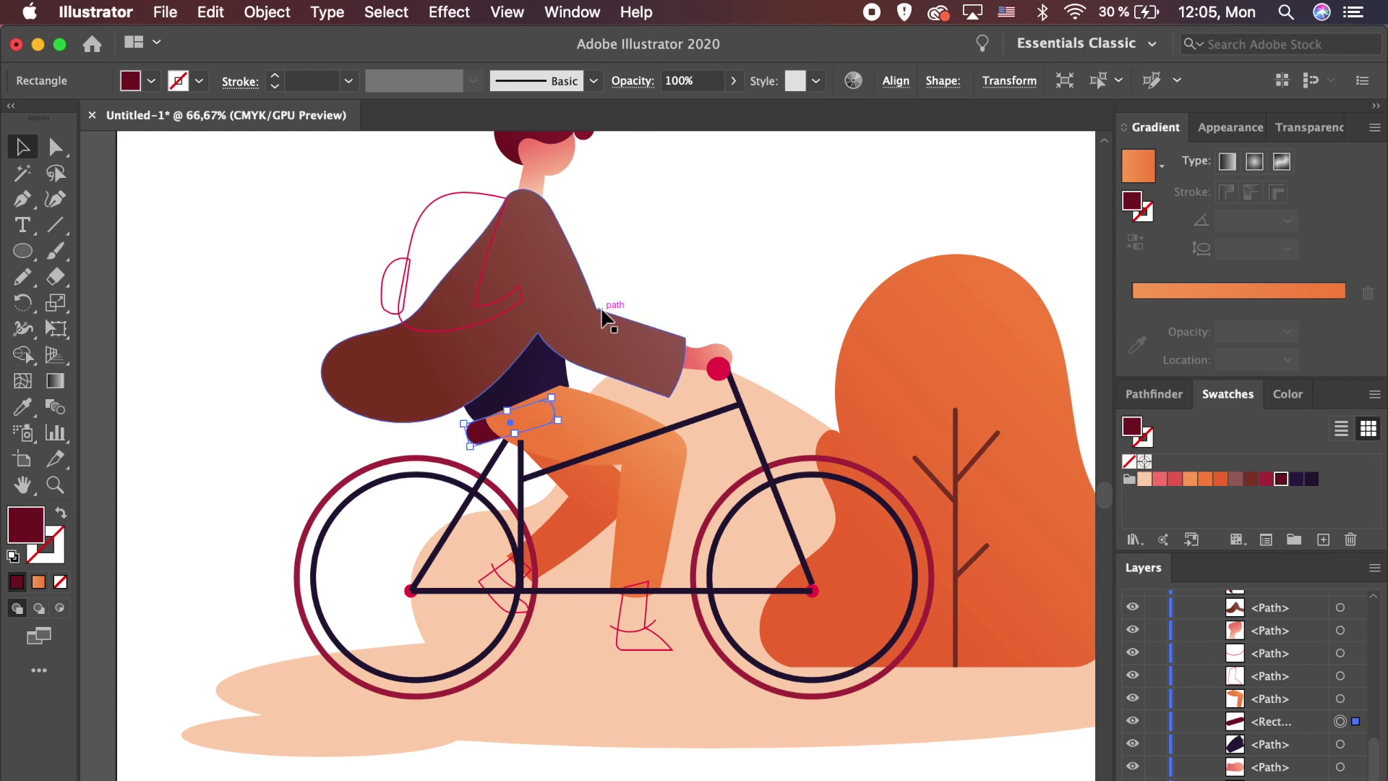
click(838, 197)
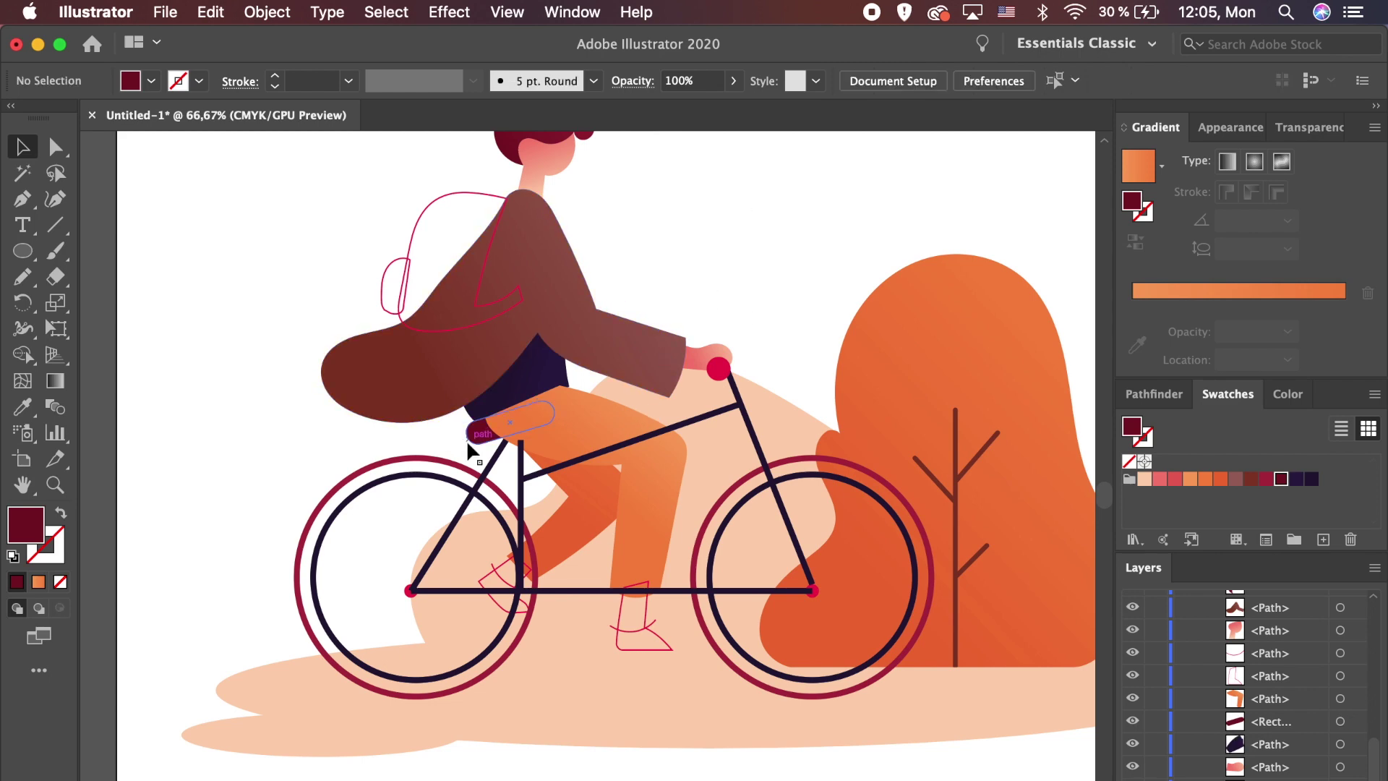
Step: Bring the front trouser leg together with the front foot outlines in front of the bicycle frame
click(653, 544)
shift+click(646, 613)
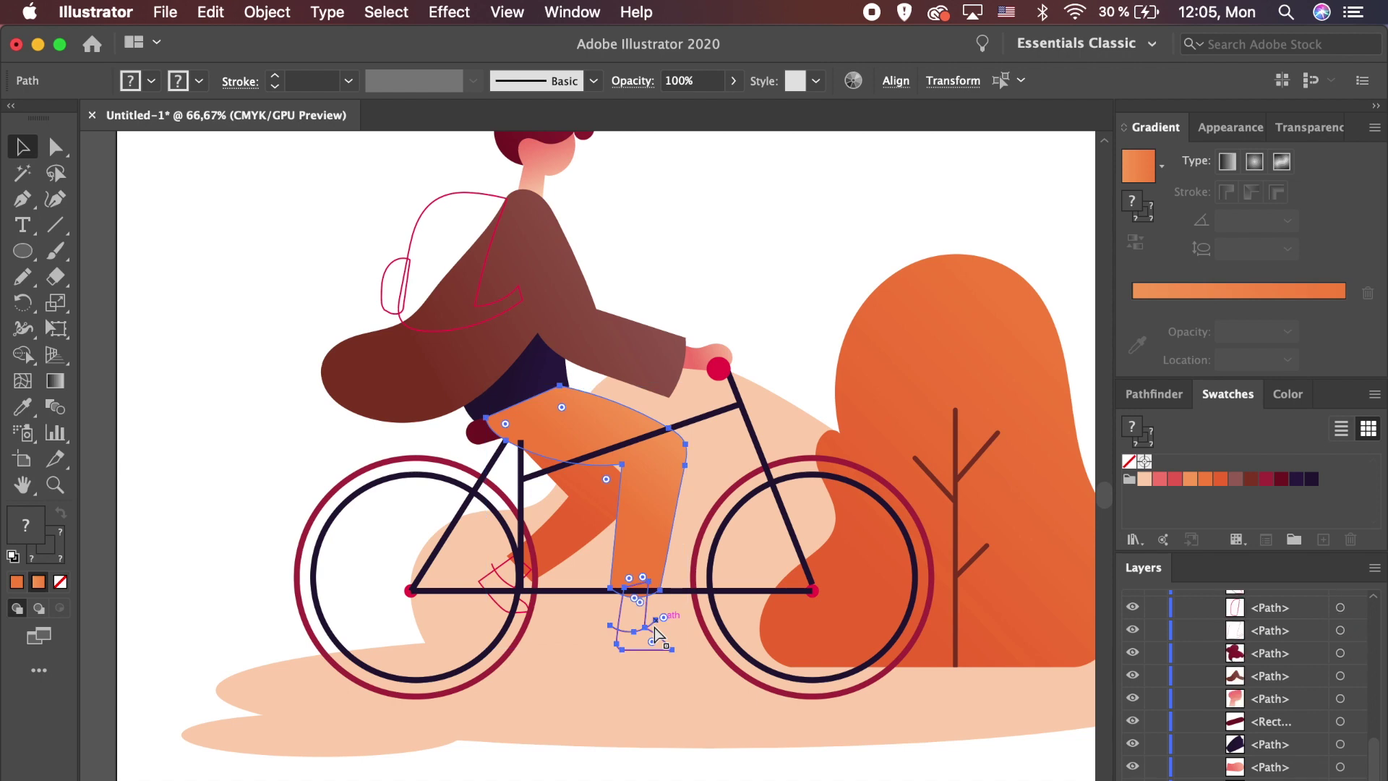
key(super+shift+bracketright)
click(671, 695)
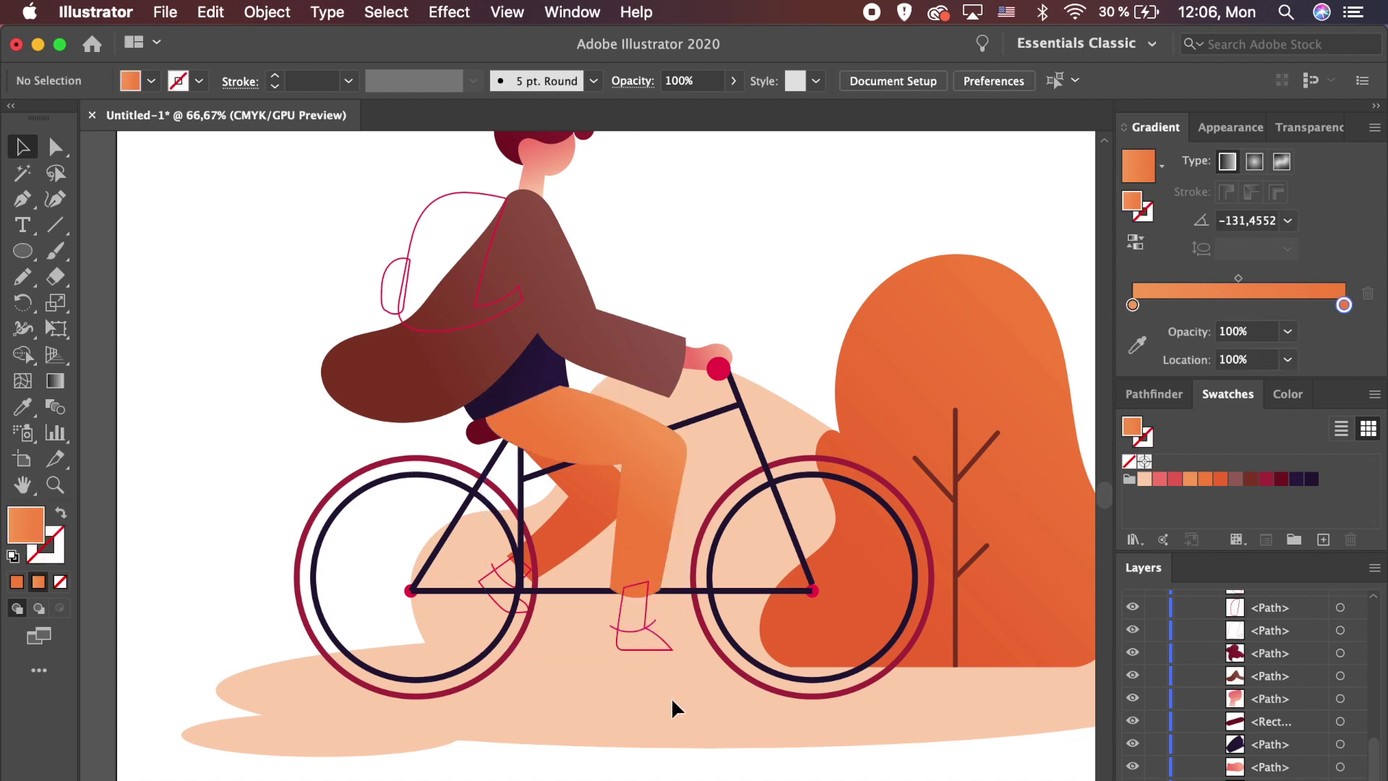
Step: Split the front and back foot outlines into separate ankle and shoe shapes with Pathfinder Divide
scroll(671, 697, up, 2)
scroll(671, 697, left, 1)
click(685, 678)
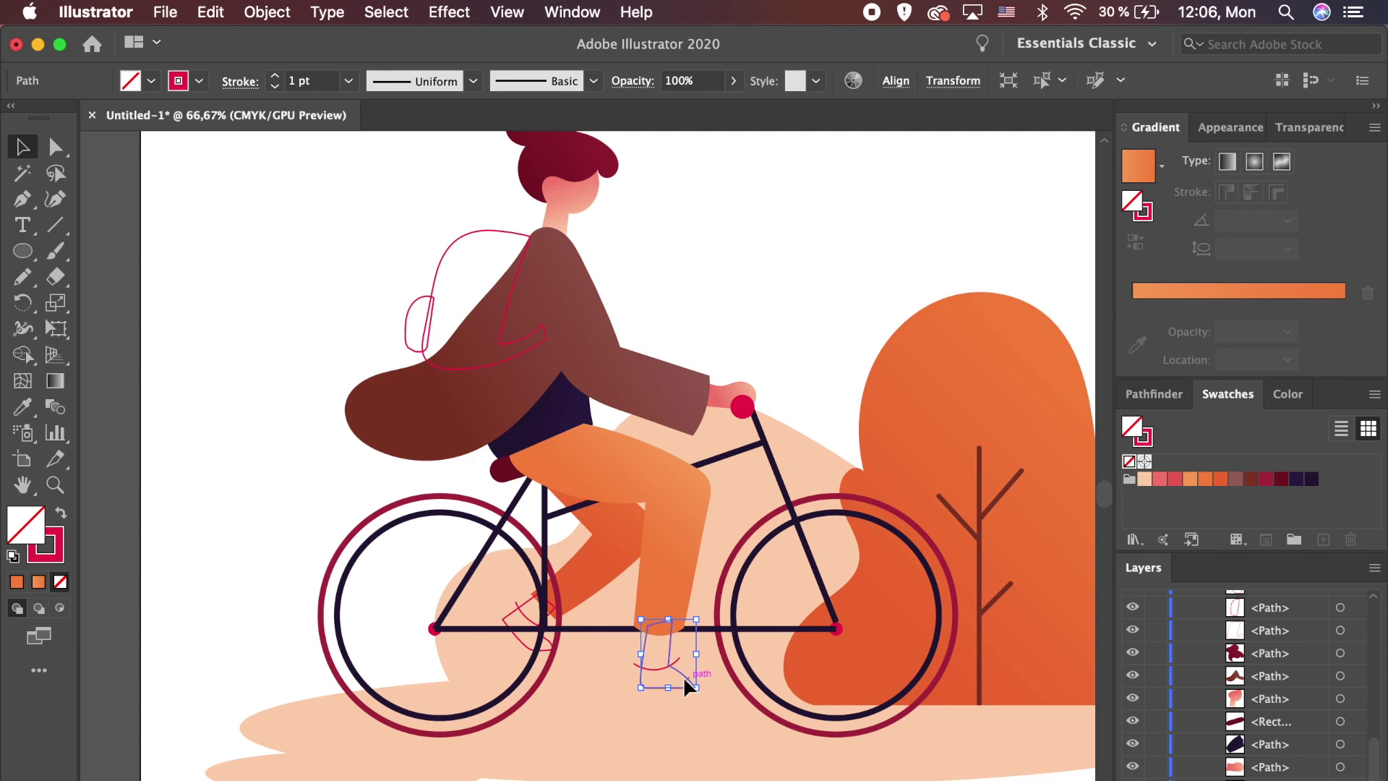
click(1151, 396)
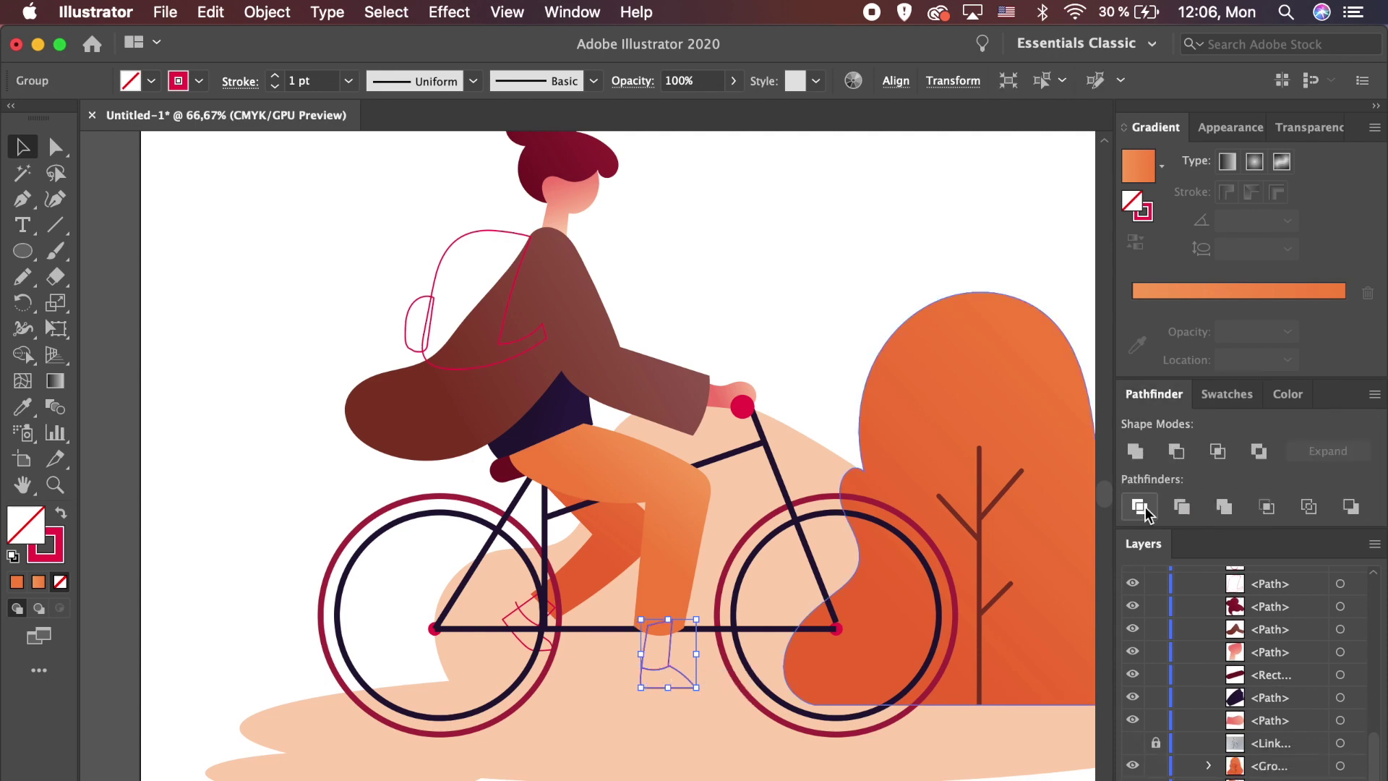
click(506, 626)
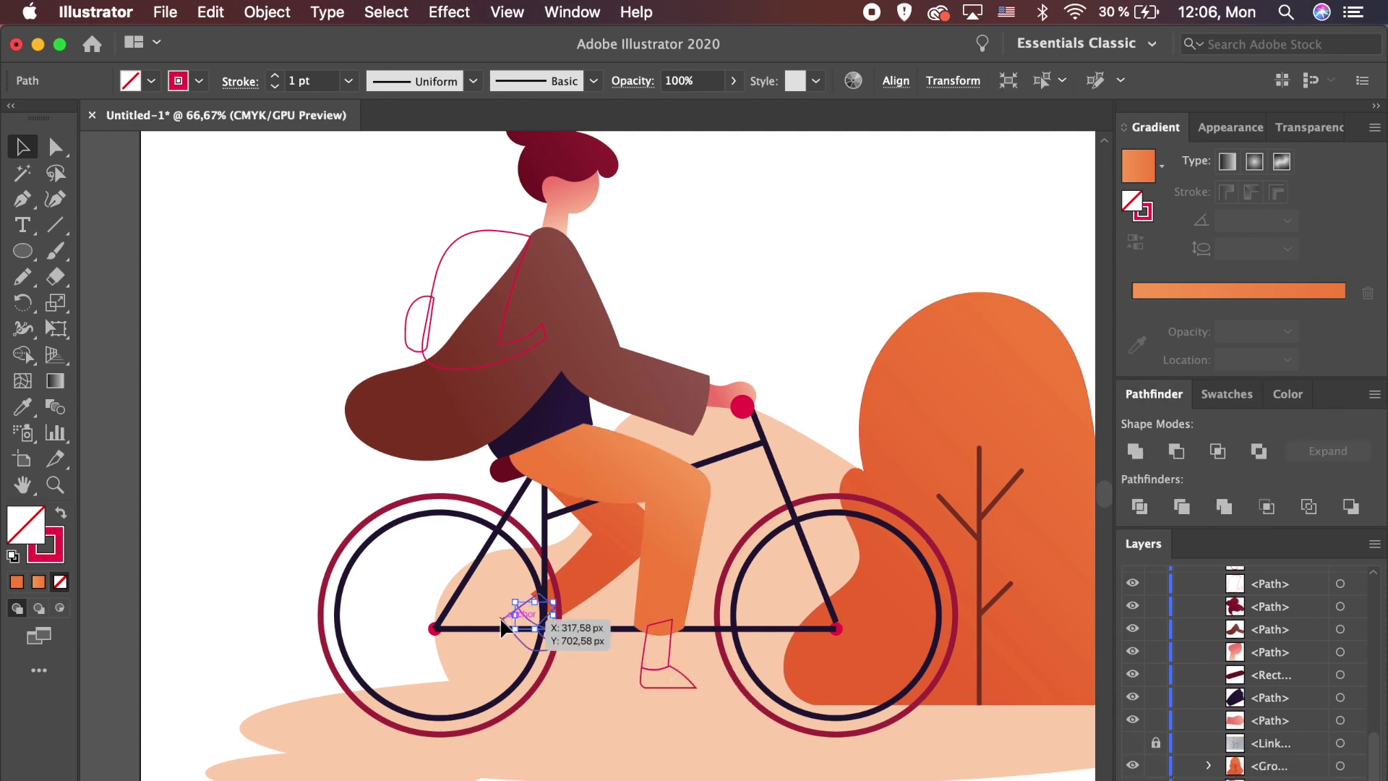
key(super+equal)
shift+click(580, 545)
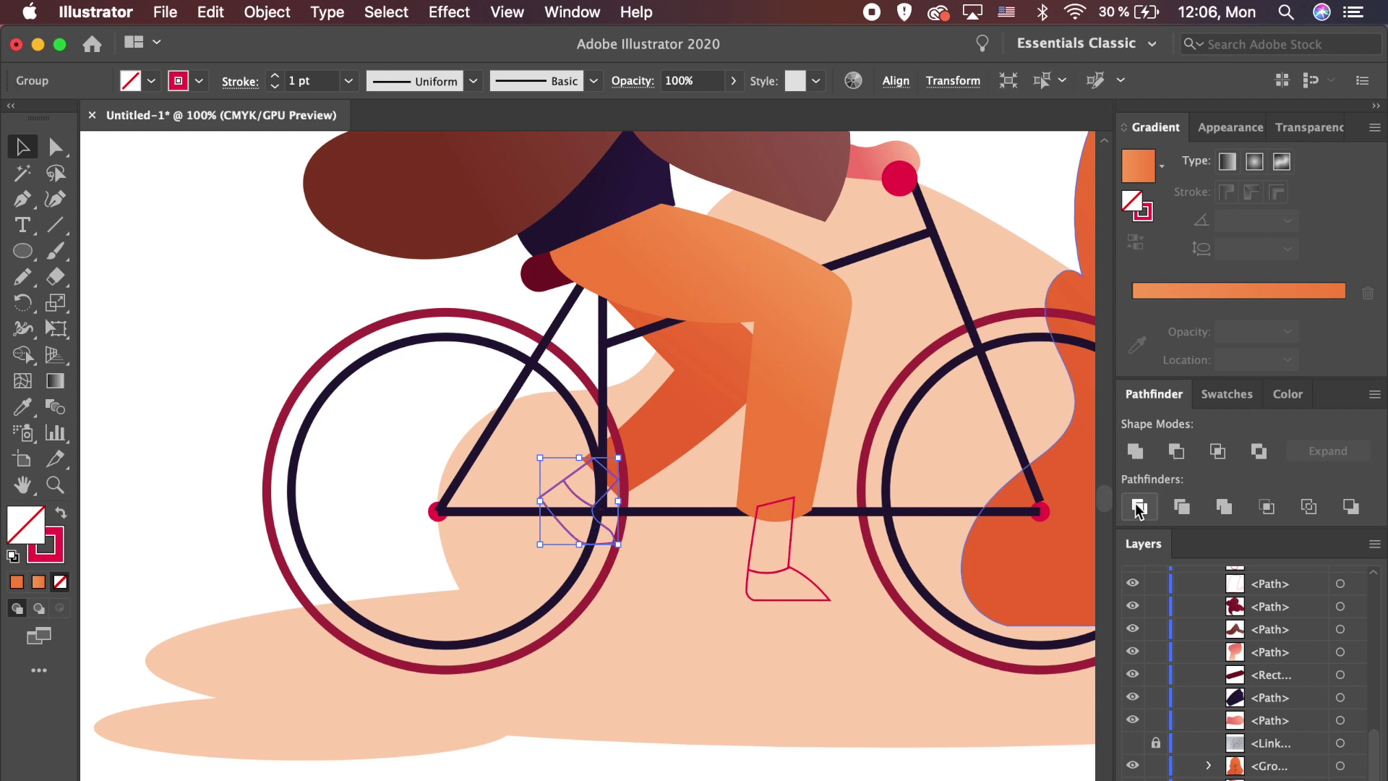
Step: Ungroup the divided shapes of both feet
shift+click(805, 583)
click(267, 12)
click(287, 134)
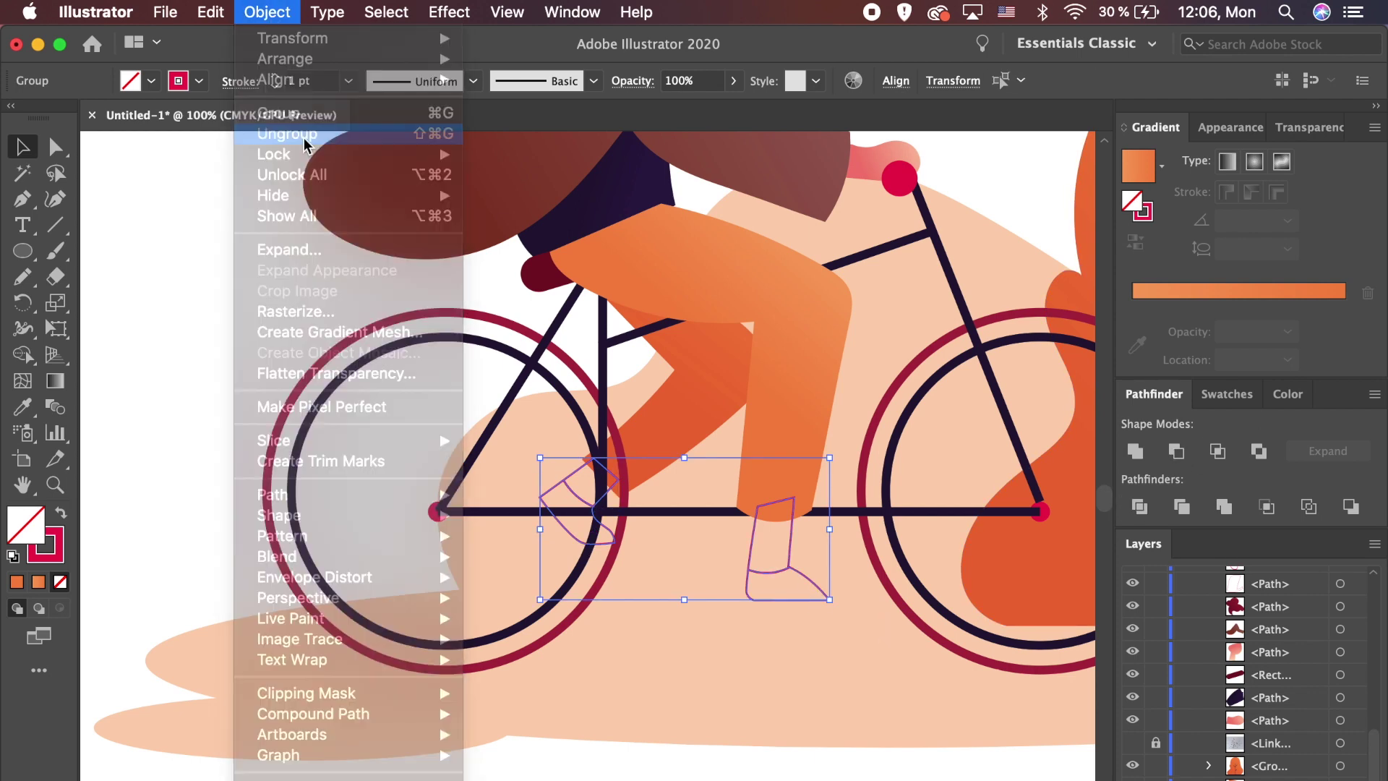
click(815, 615)
Step: Fill both shoes with the darkest navy swatch, without a stroke
click(807, 598)
shift+click(573, 538)
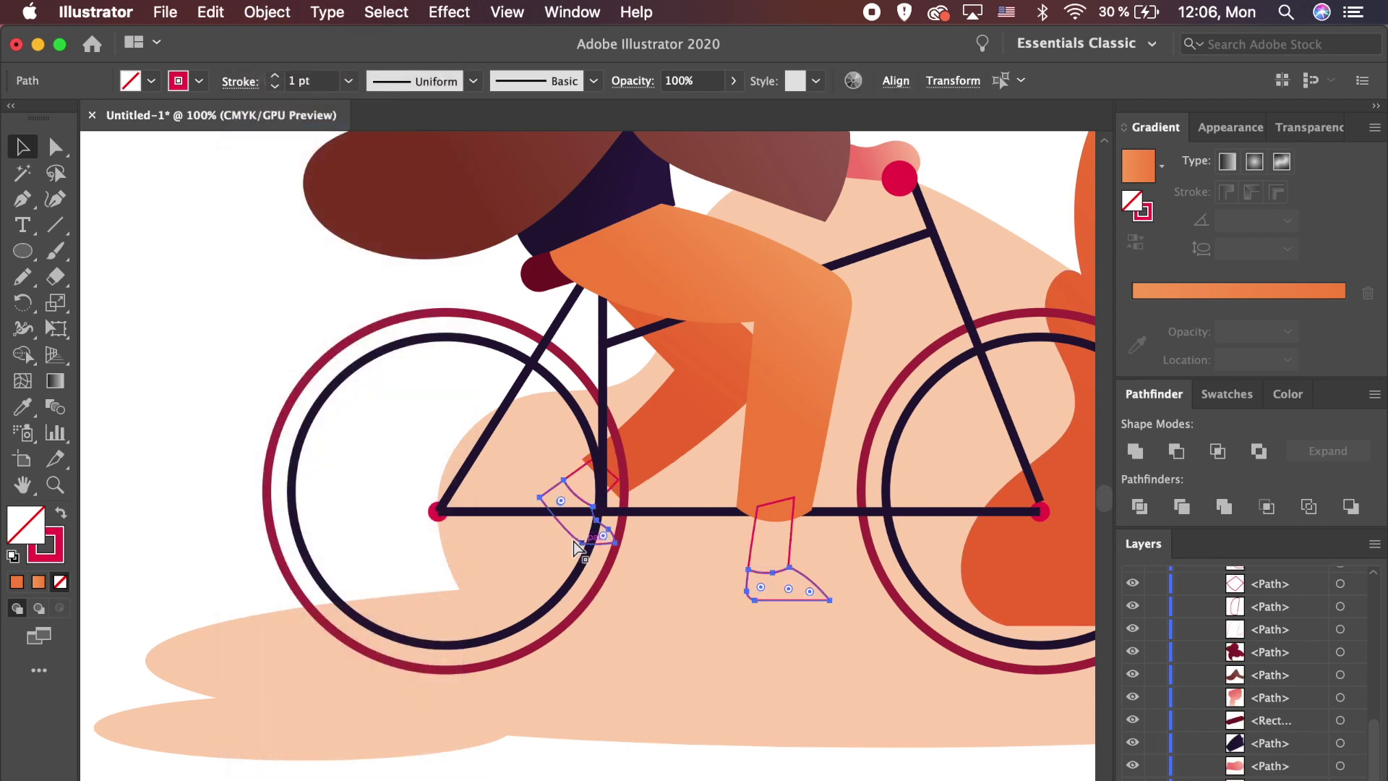
key(shift+x)
click(1232, 393)
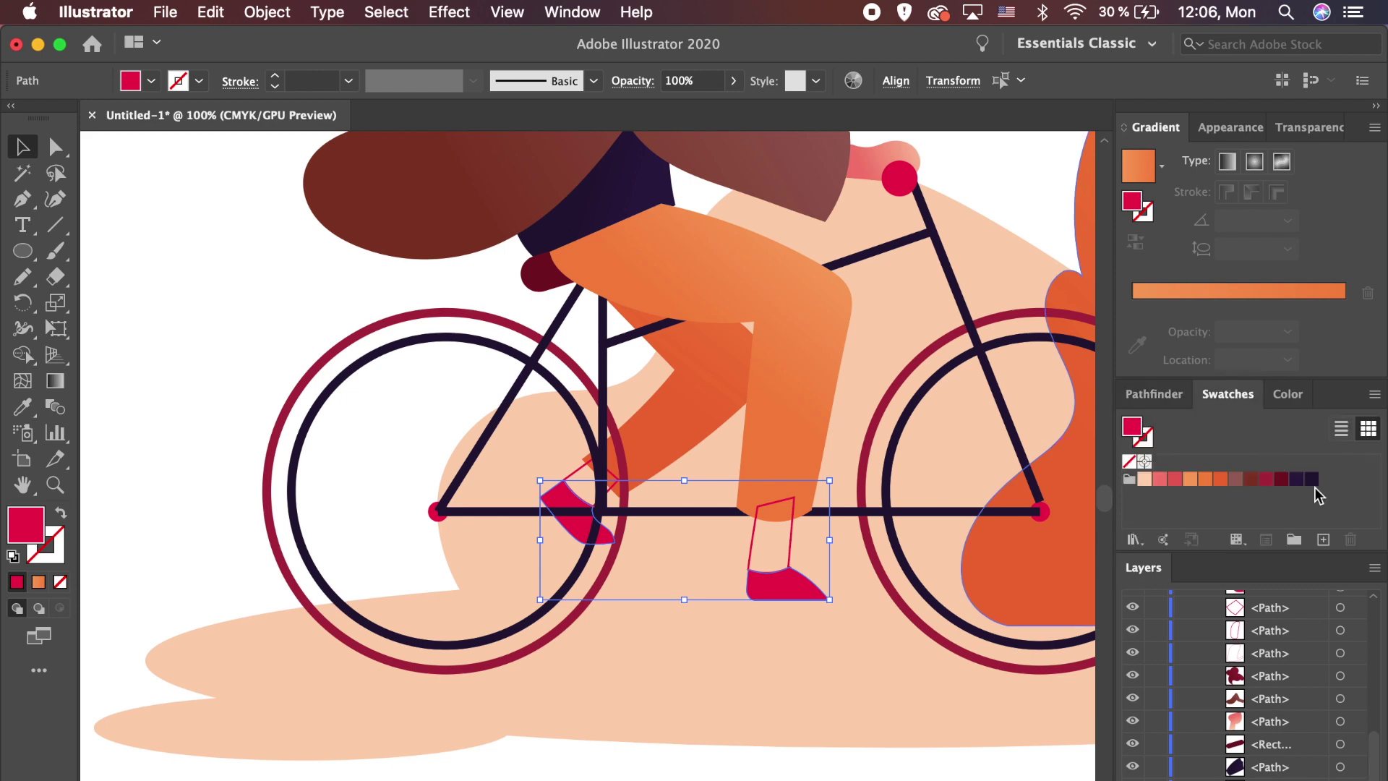
click(1310, 478)
key(super+shift+a)
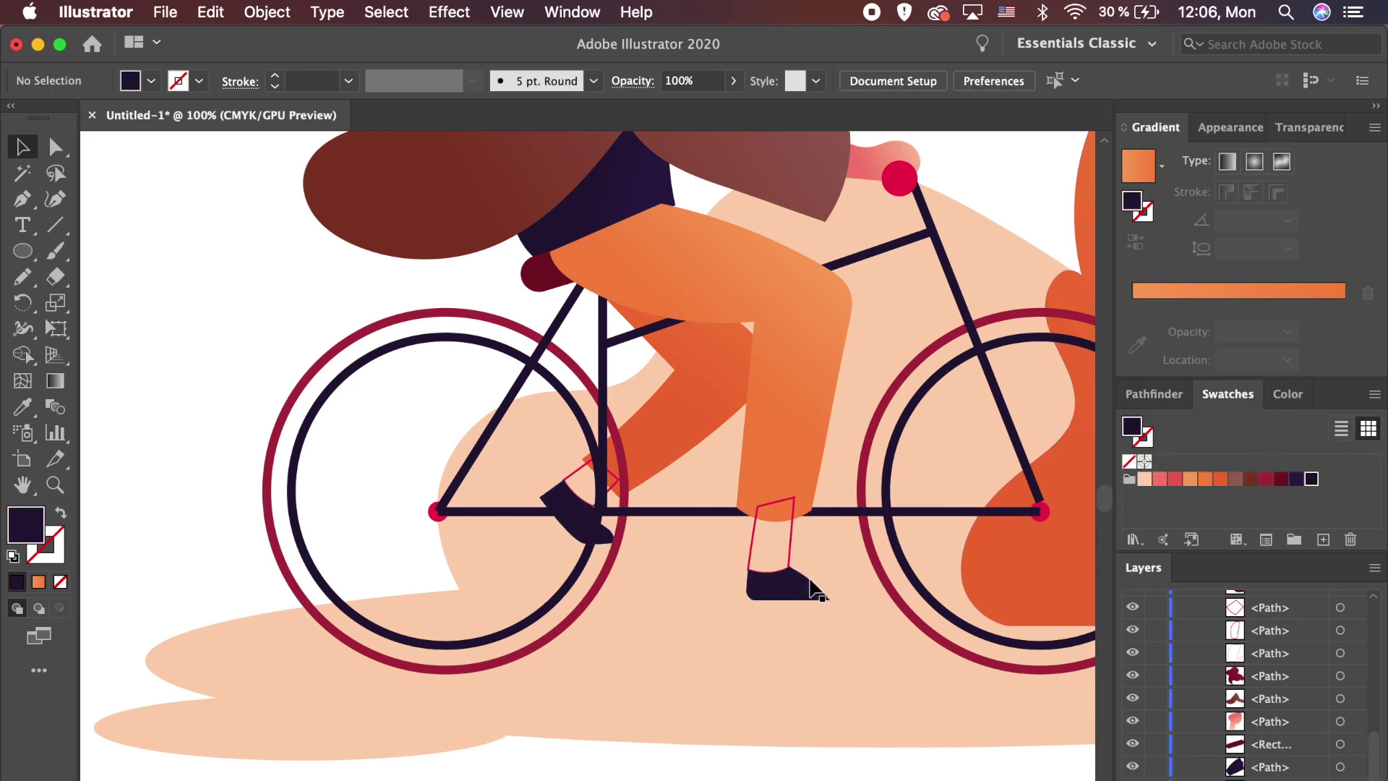
Step: Fill both ankles with the hand's peach-to-pink gradient and direct it upwards from the shoes at about 80°
click(789, 534)
shift+click(571, 475)
key(shift+x)
key(i)
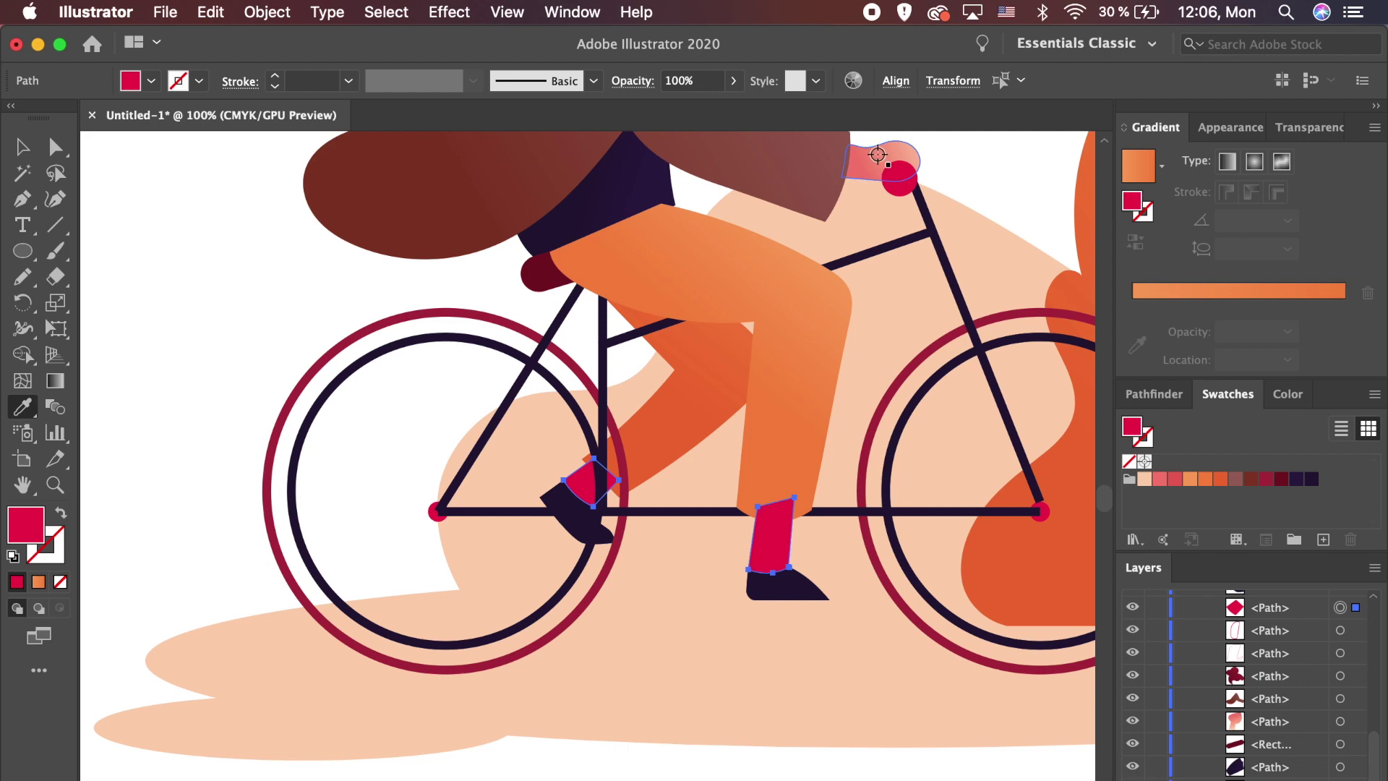
click(879, 154)
click(56, 381)
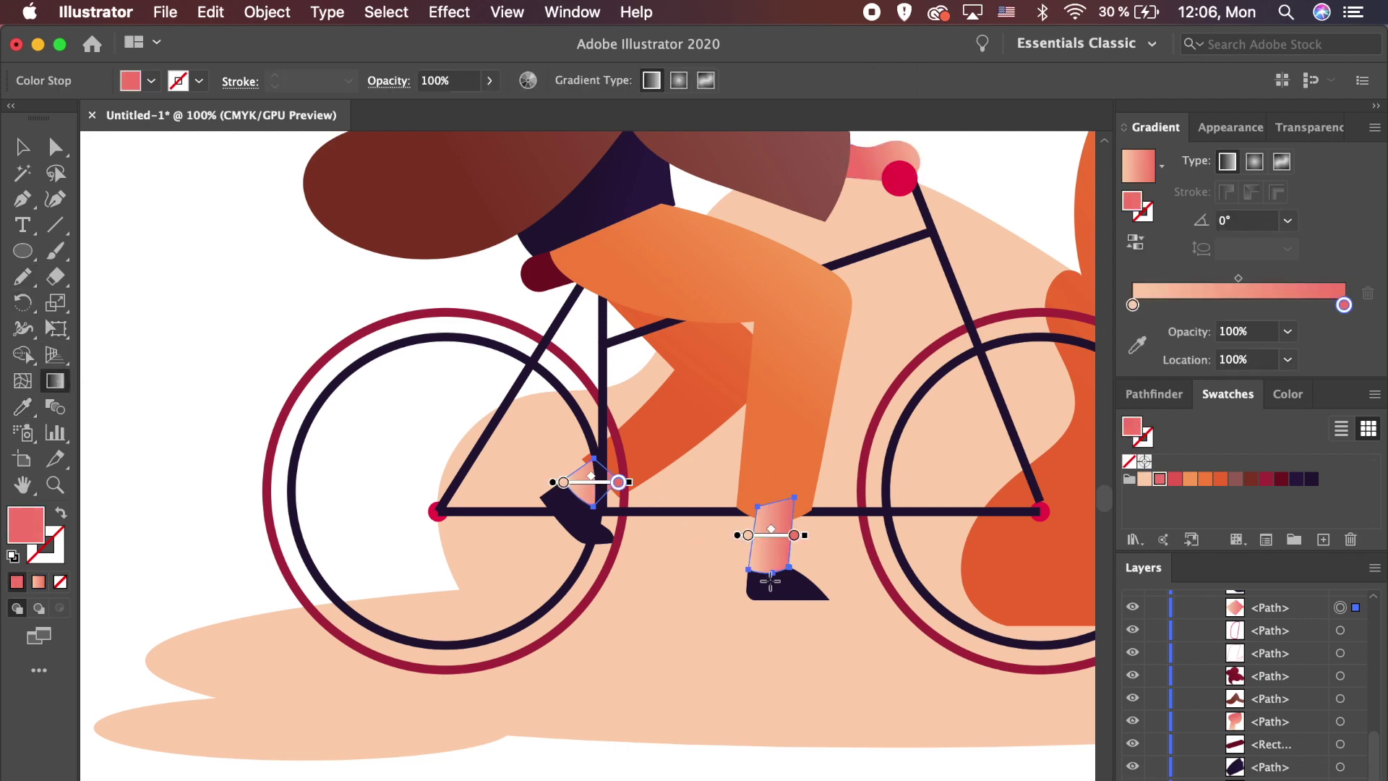
drag(768, 591, 781, 515)
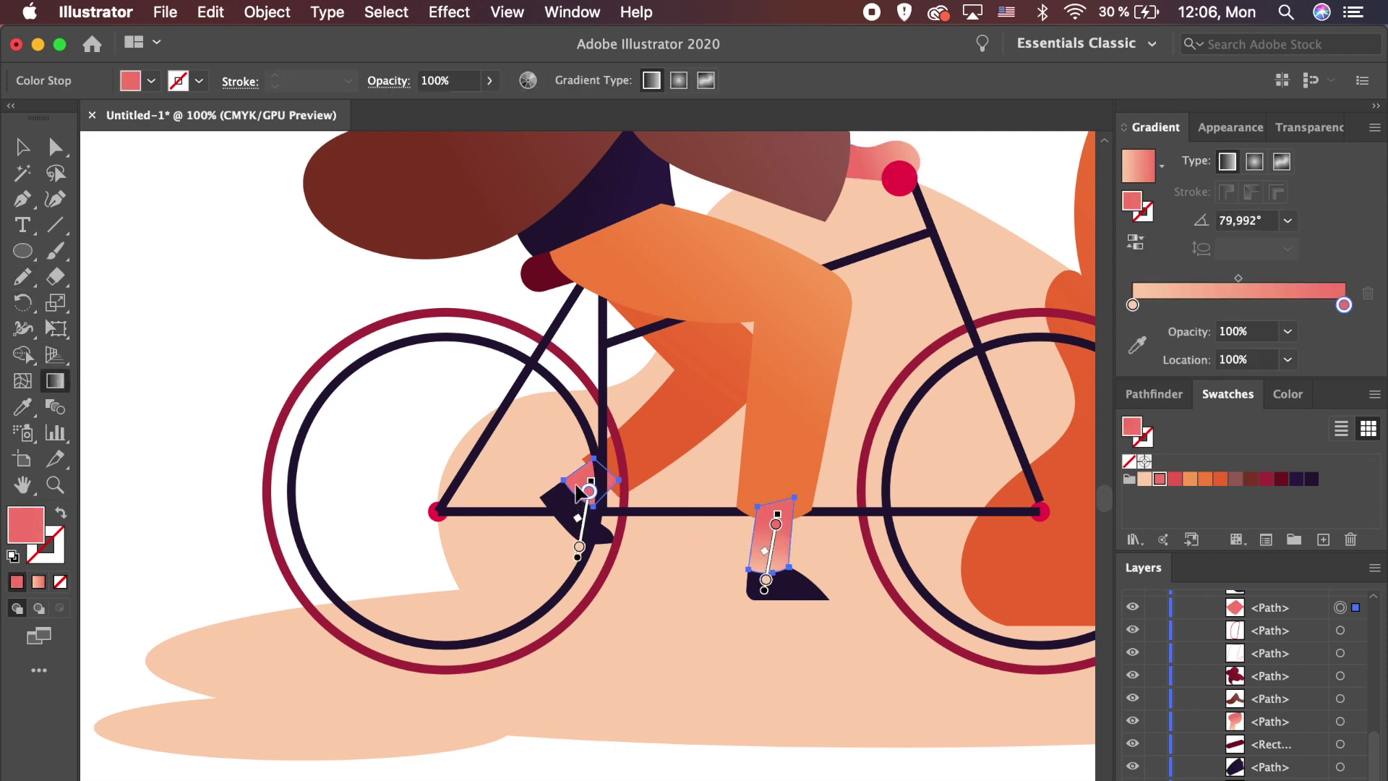
Step: Redirect the back ankle's gradient along the slanted leg, from peach near the shoe to pink near the trouser hem
key(v)
click(464, 519)
click(581, 482)
click(56, 381)
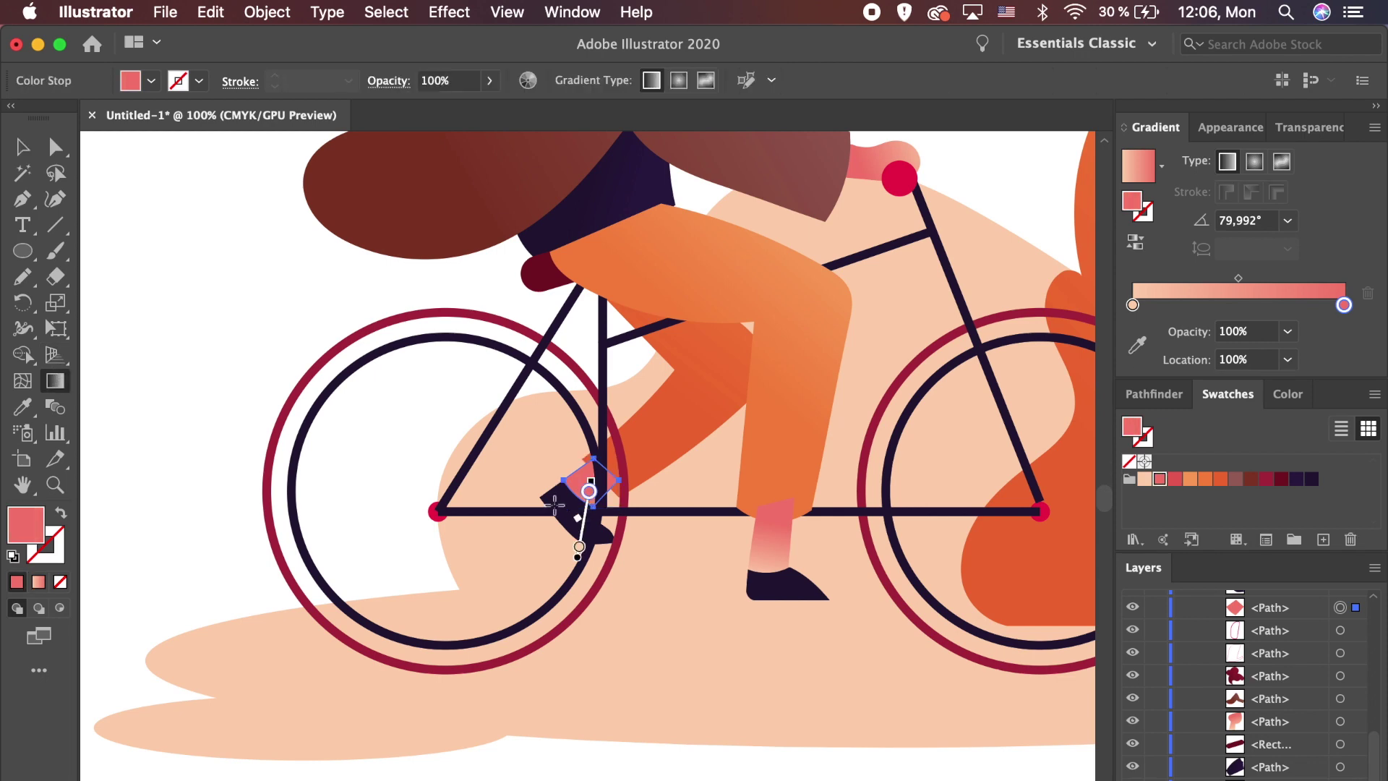
key(v)
click(657, 538)
click(571, 517)
key(super+shift+a)
Step: Group each foot's ankle with its shoe and send both feet behind their trouser legs
key(super+equal)
key(super+equal)
click(557, 564)
click(990, 691)
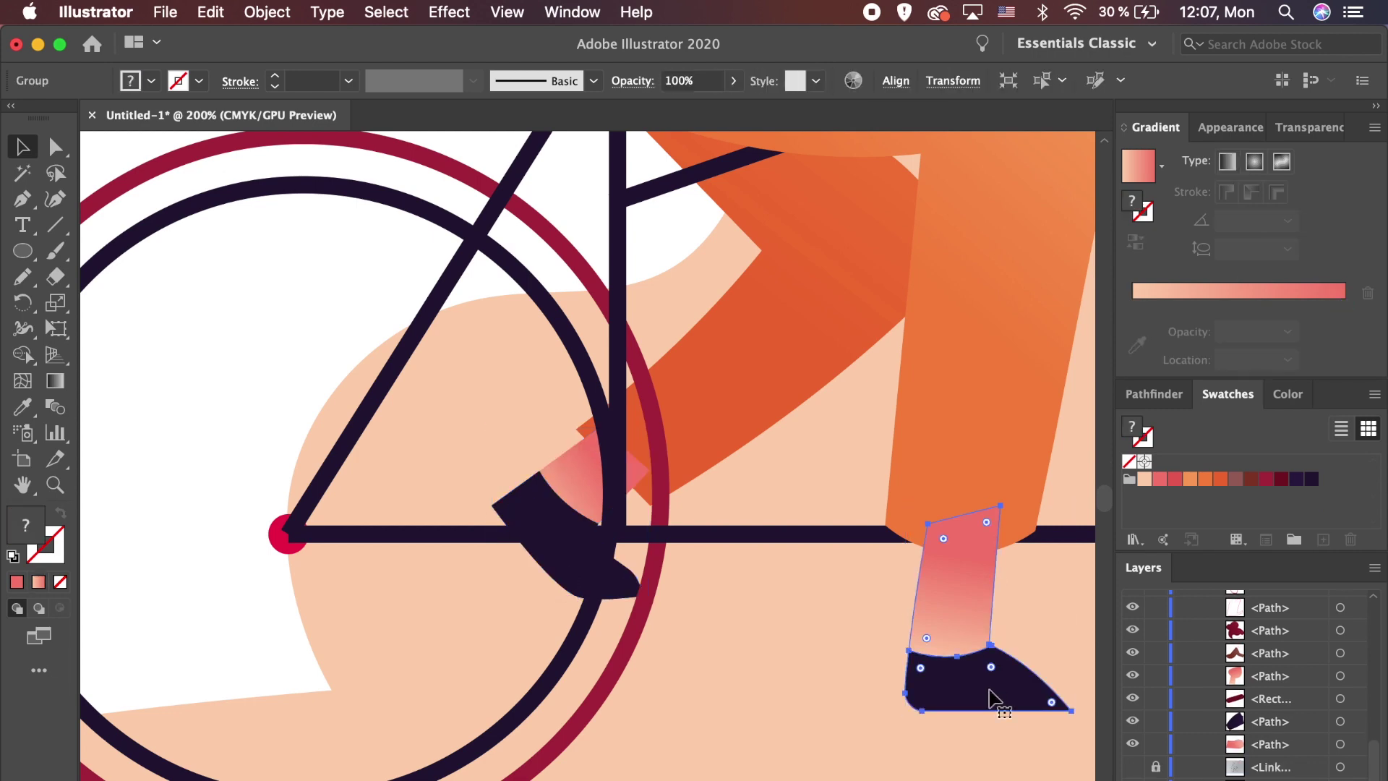
click(751, 696)
key(super+minus)
key(super+minus)
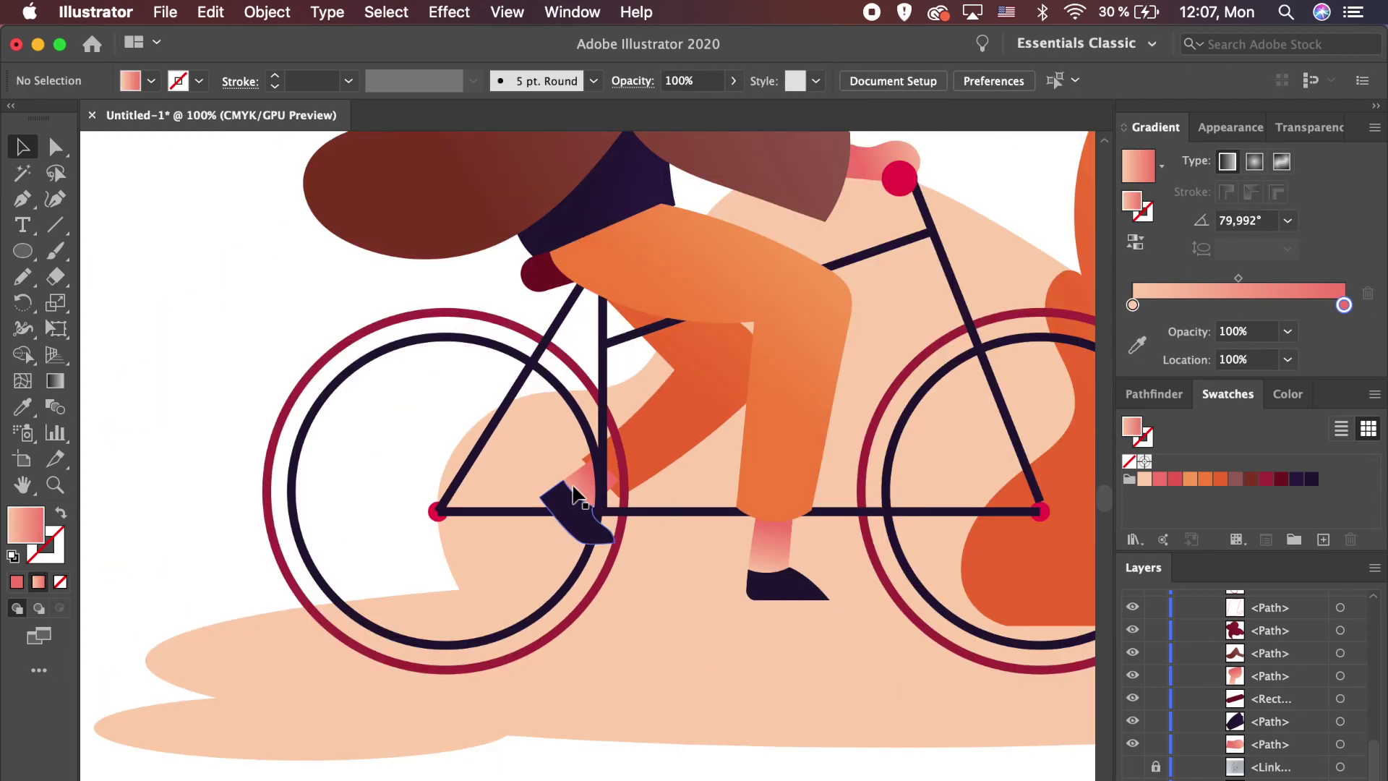
click(574, 495)
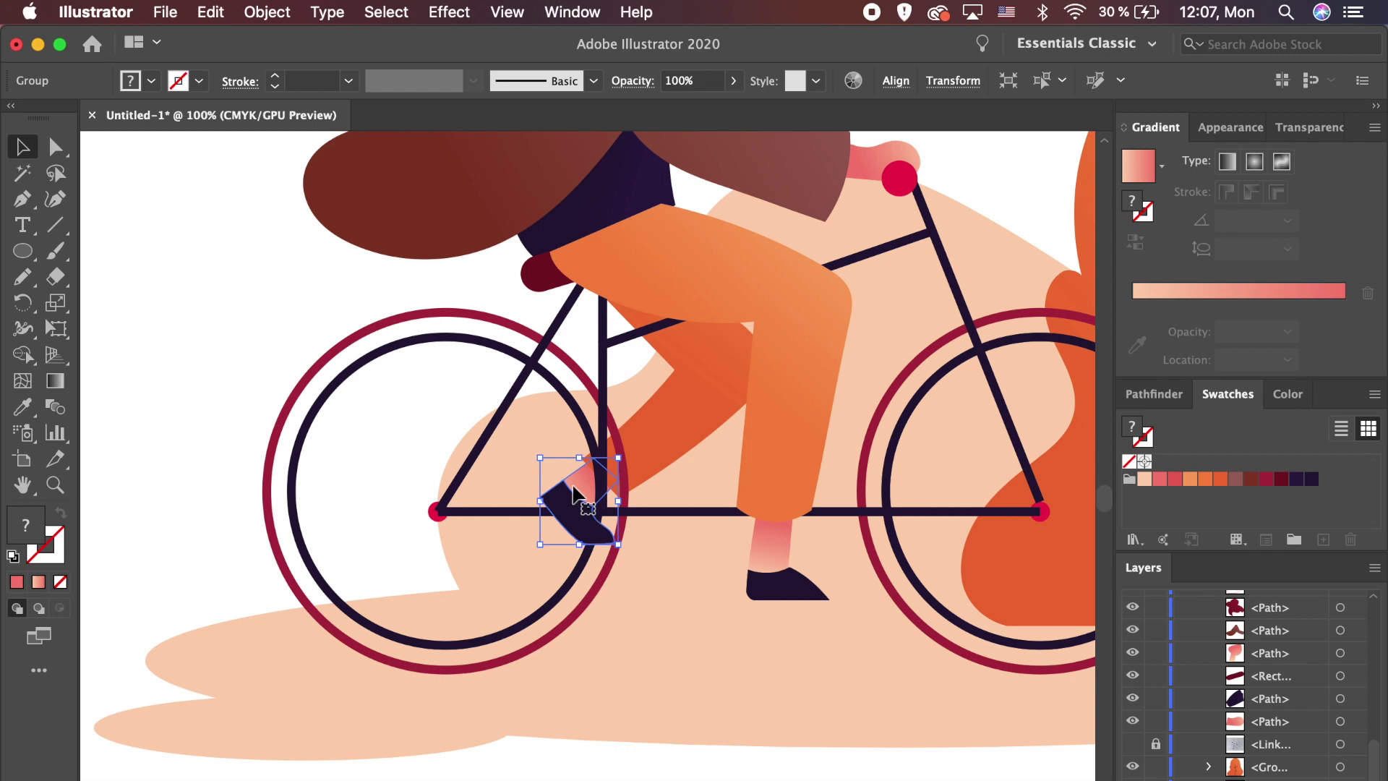
click(712, 636)
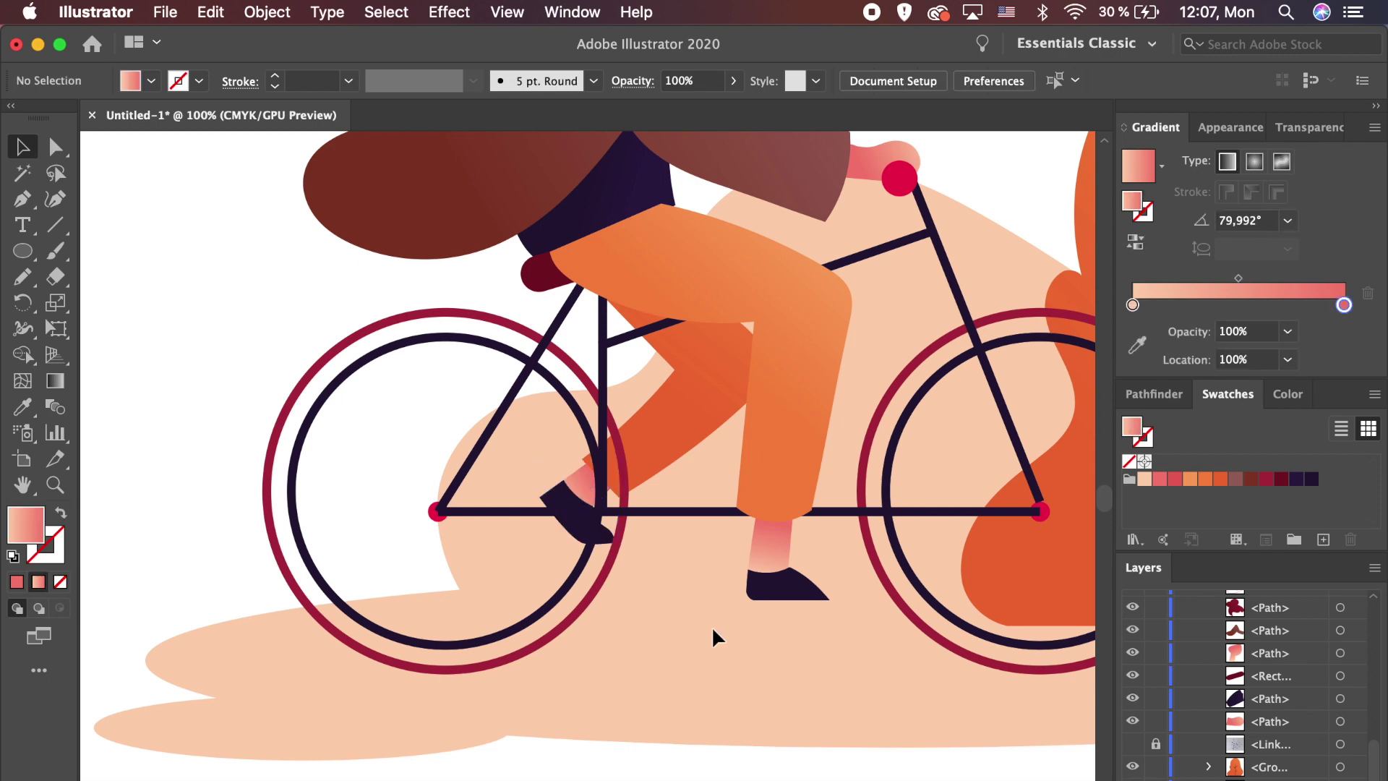
Step: Show the pencil sketch and draw a thin rounded rectangle pedal under the front shoe, filled with the dark maroon swatch
scroll(1214, 737, down, 1)
click(1133, 720)
drag(22, 251, 108, 272)
drag(784, 603, 842, 612)
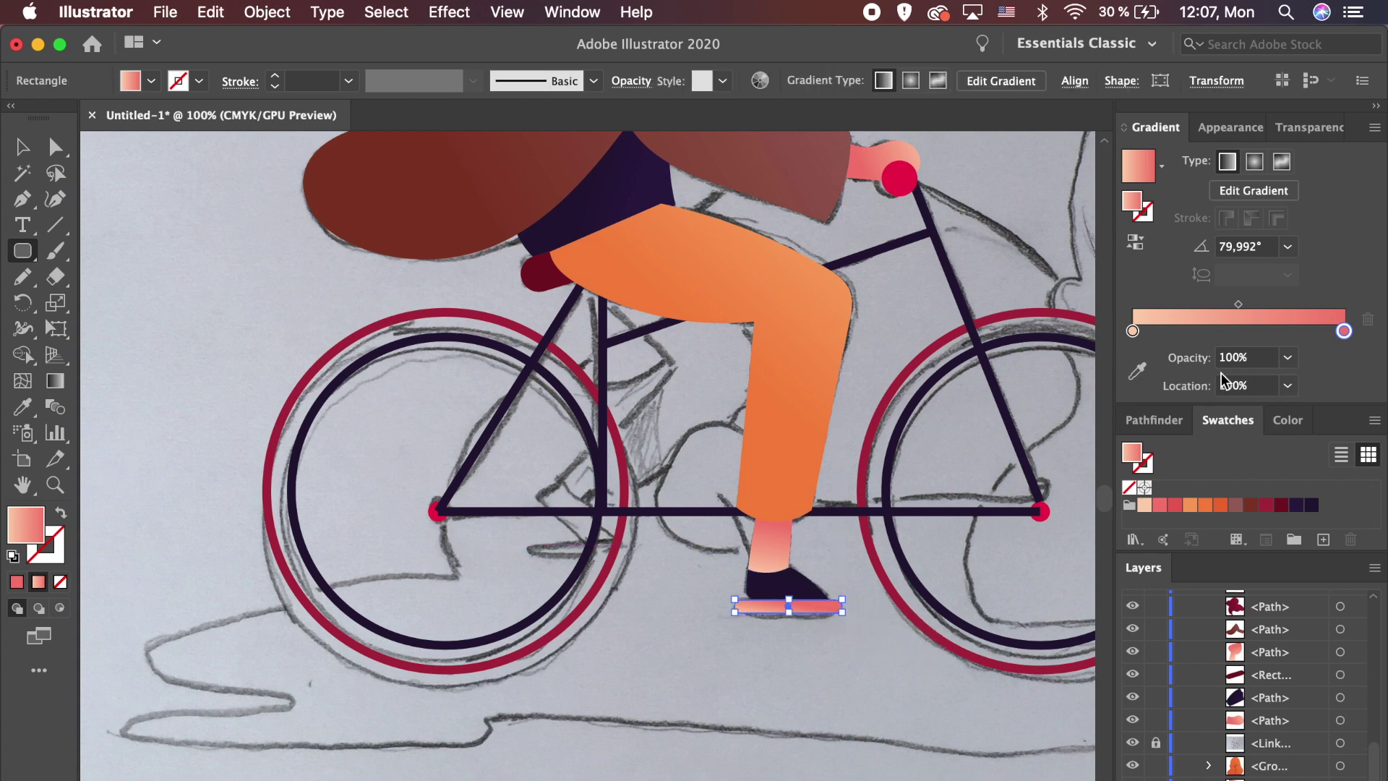
click(1285, 513)
Step: Place a copy of the maroon pedal under the back shoe
key(v)
click(813, 661)
drag(818, 612, 606, 557)
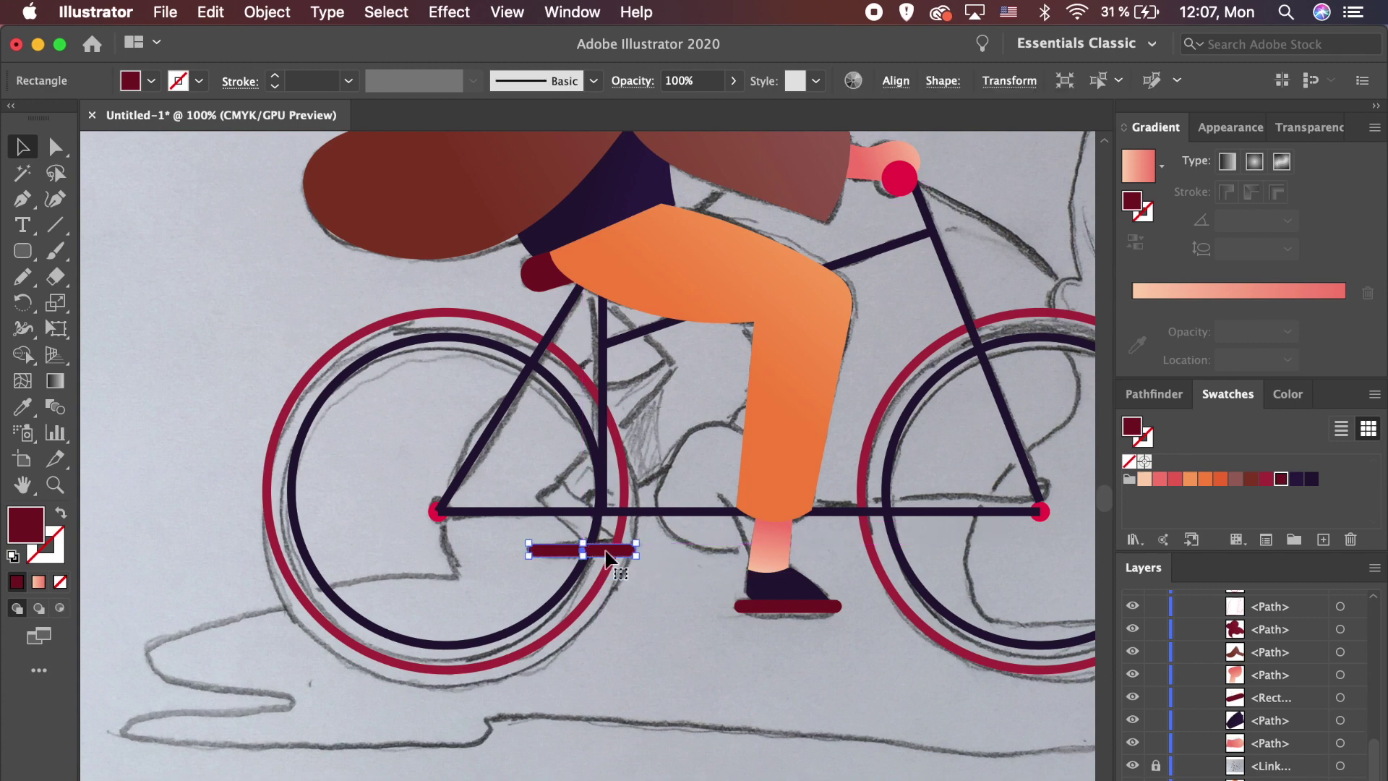
click(814, 671)
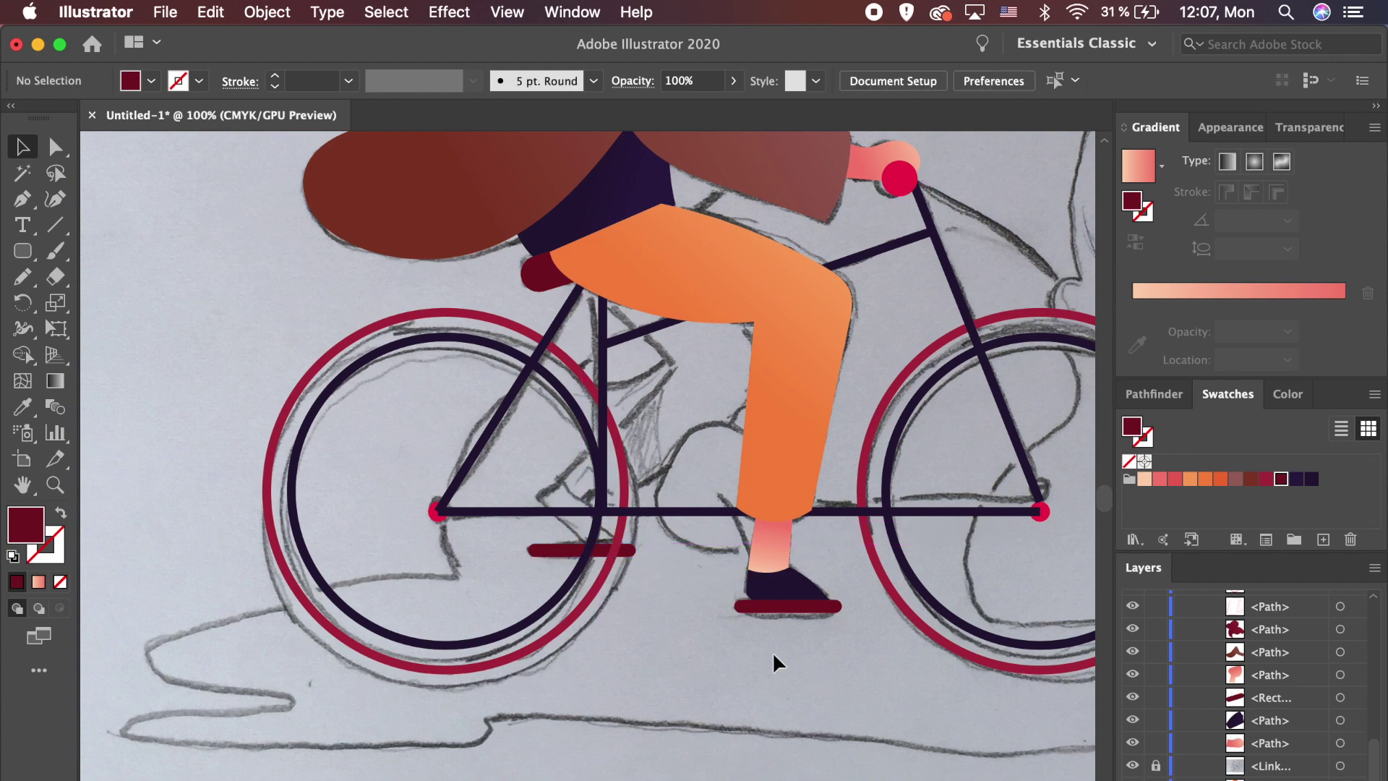
Step: Draw a chainring circle over the sketched one beside the front leg and turn its maroon fill into an outline
drag(35, 245, 108, 301)
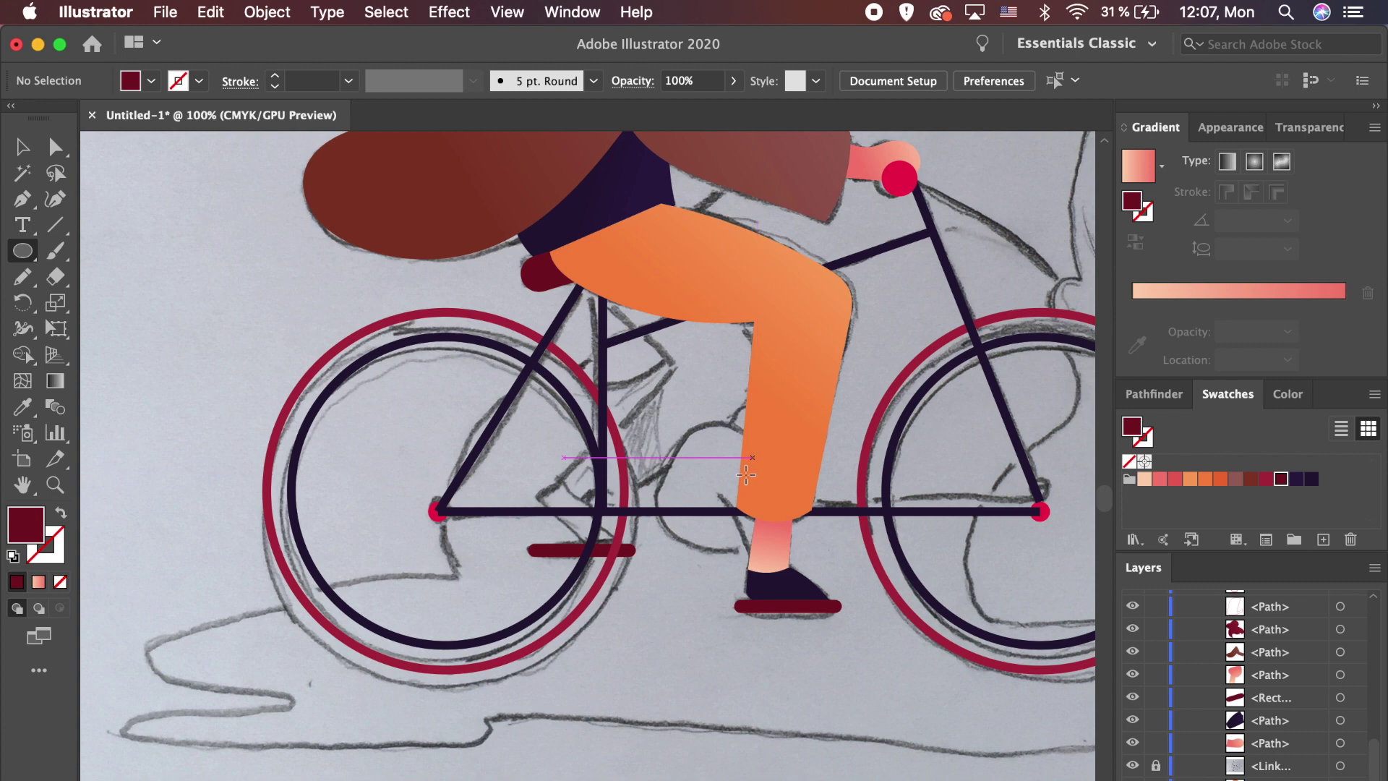
mouse_move(719, 487)
mouse_down()
mouse_move(806, 546)
mouse_move(777, 544)
mouse_up()
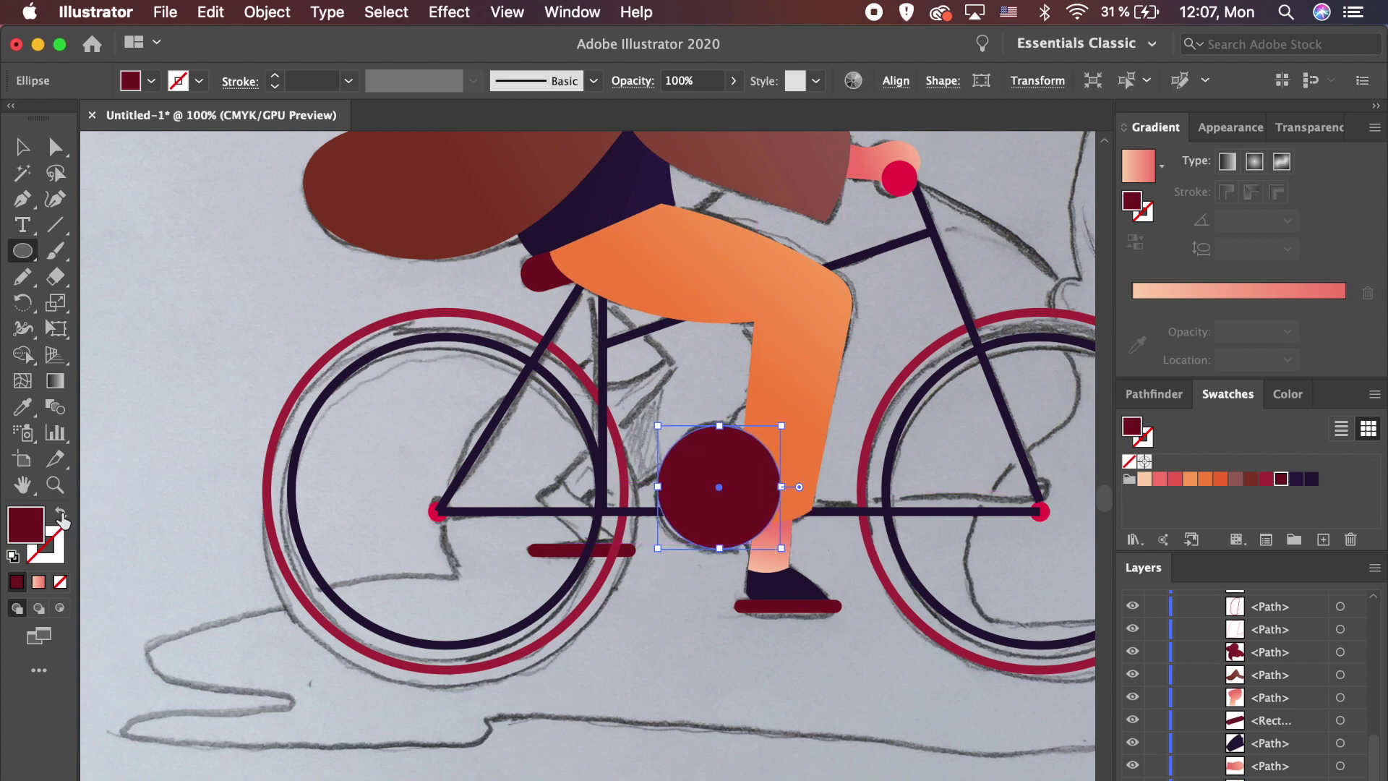
click(62, 517)
Step: Draw a 5 pt navy crank arm from the chainring's centre to the front pedal and give it round caps
mouse_move(719, 494)
mouse_down()
mouse_move(757, 604)
mouse_move(770, 602)
mouse_move(718, 488)
mouse_up()
key(a)
click(597, 545)
key(v)
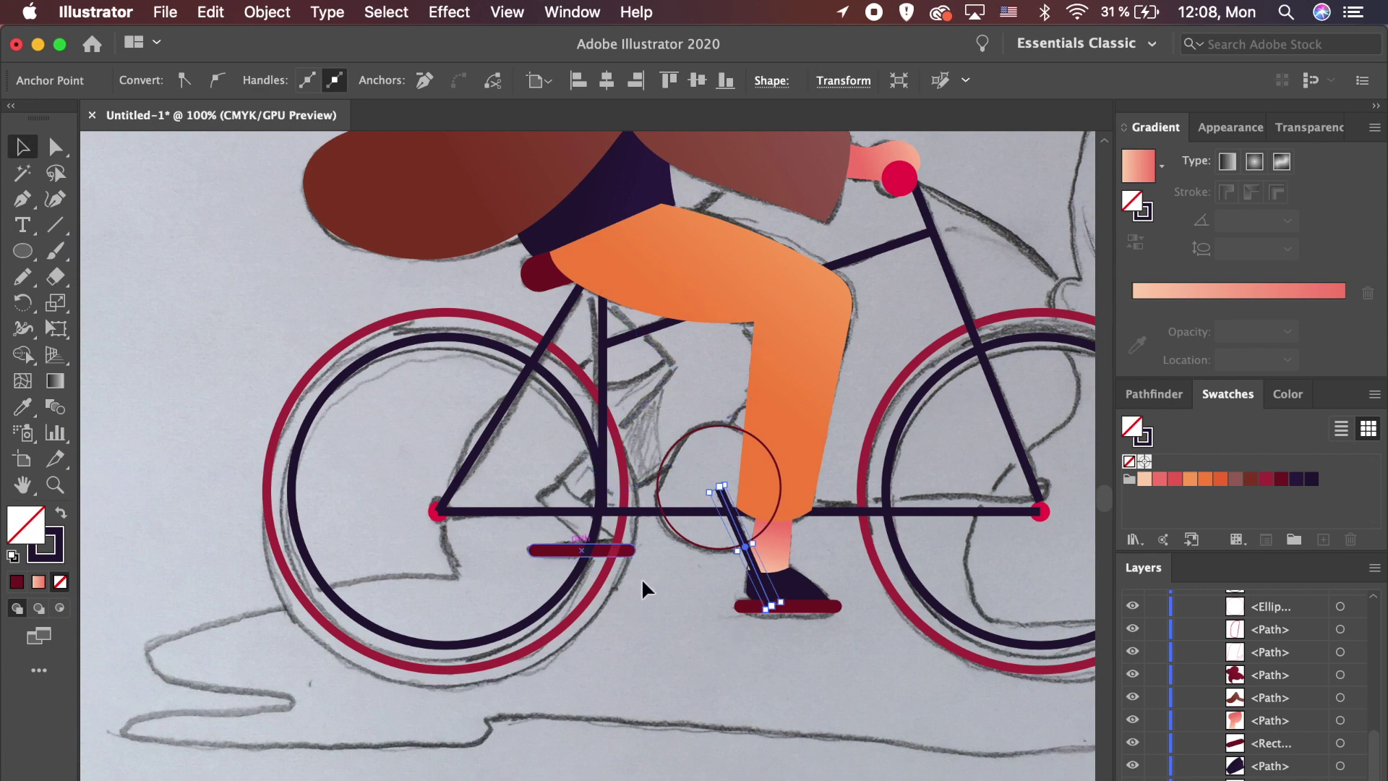
click(700, 573)
click(747, 549)
click(240, 80)
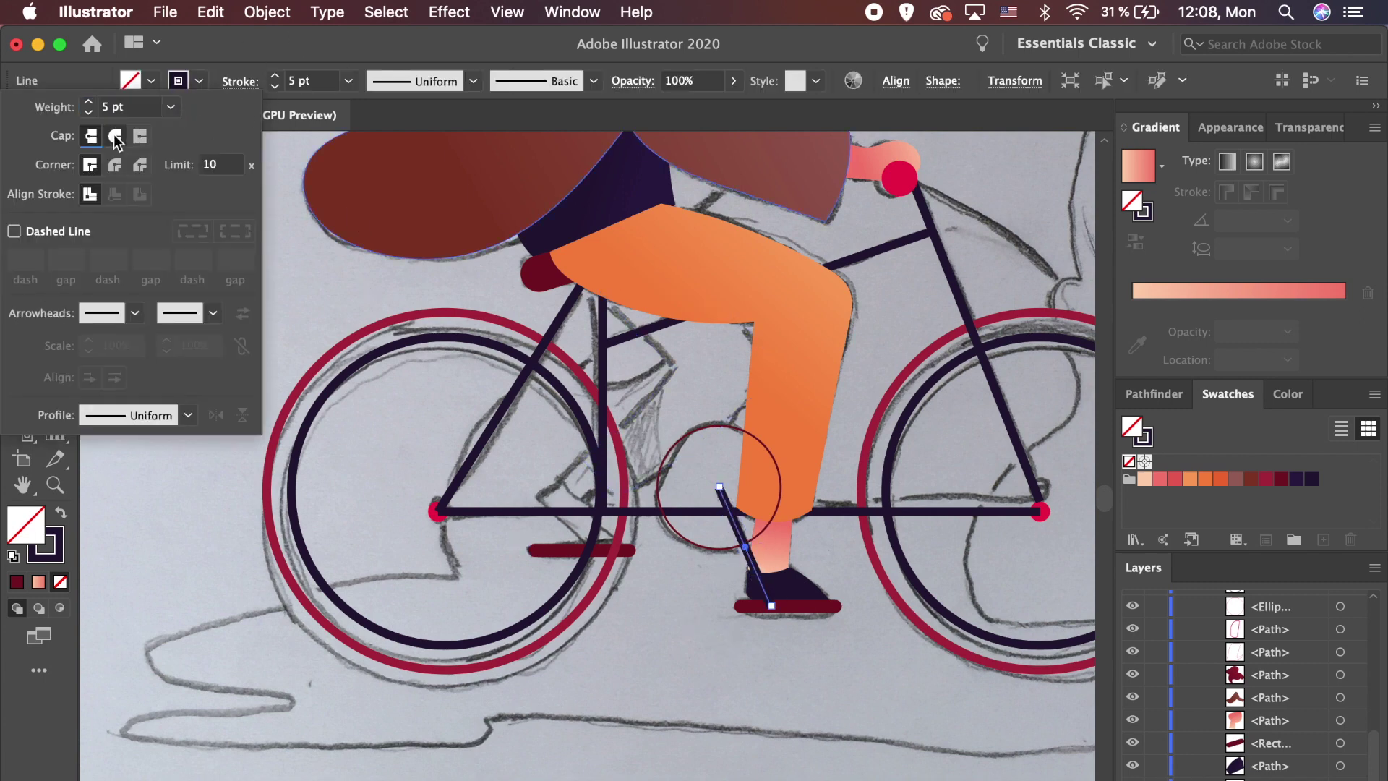
click(696, 590)
Step: Swap the chainring's outline back to a solid dark maroon fill
click(685, 539)
click(61, 514)
click(569, 572)
Step: Send the crank arm, chainring and horizontal frame bar to the back, behind the front leg
click(748, 556)
shift+click(680, 487)
shift+click(633, 512)
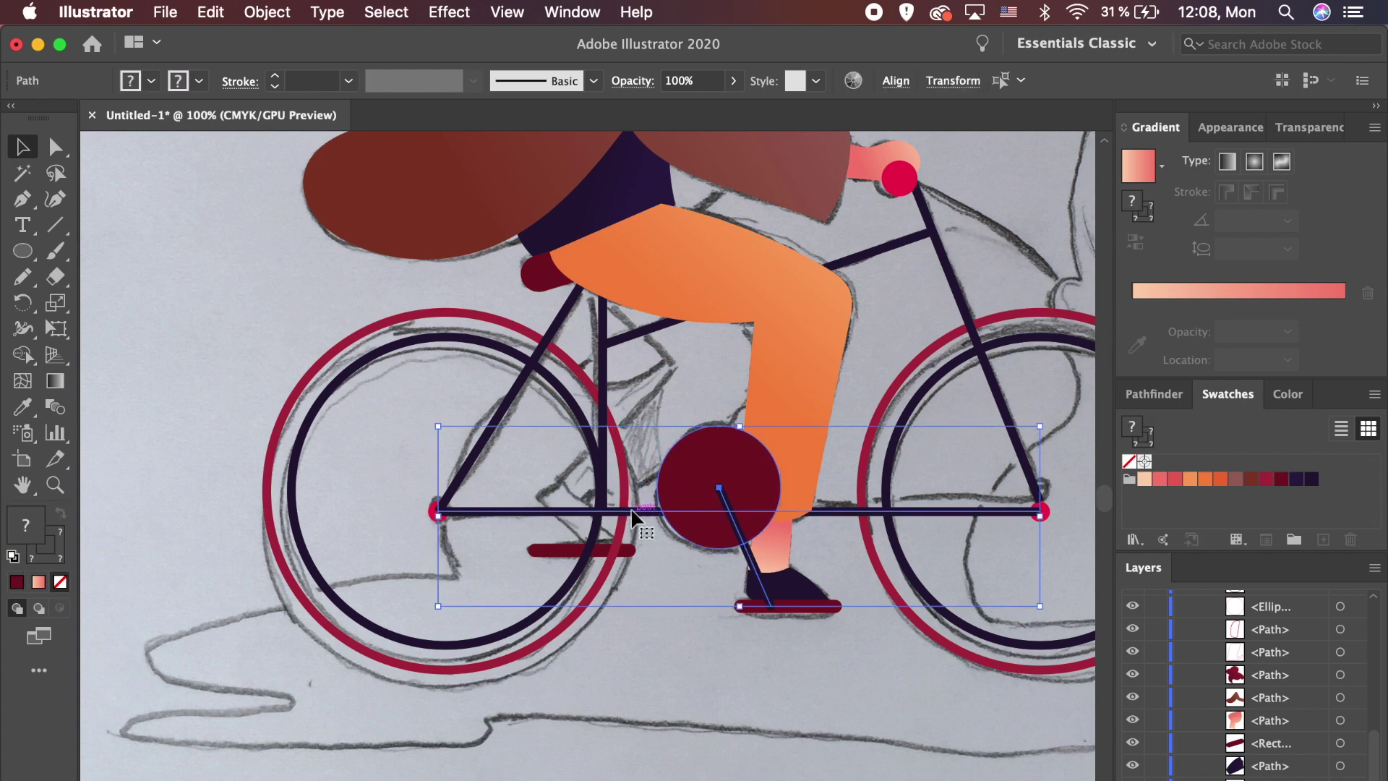
key(shift+super+bracketleft)
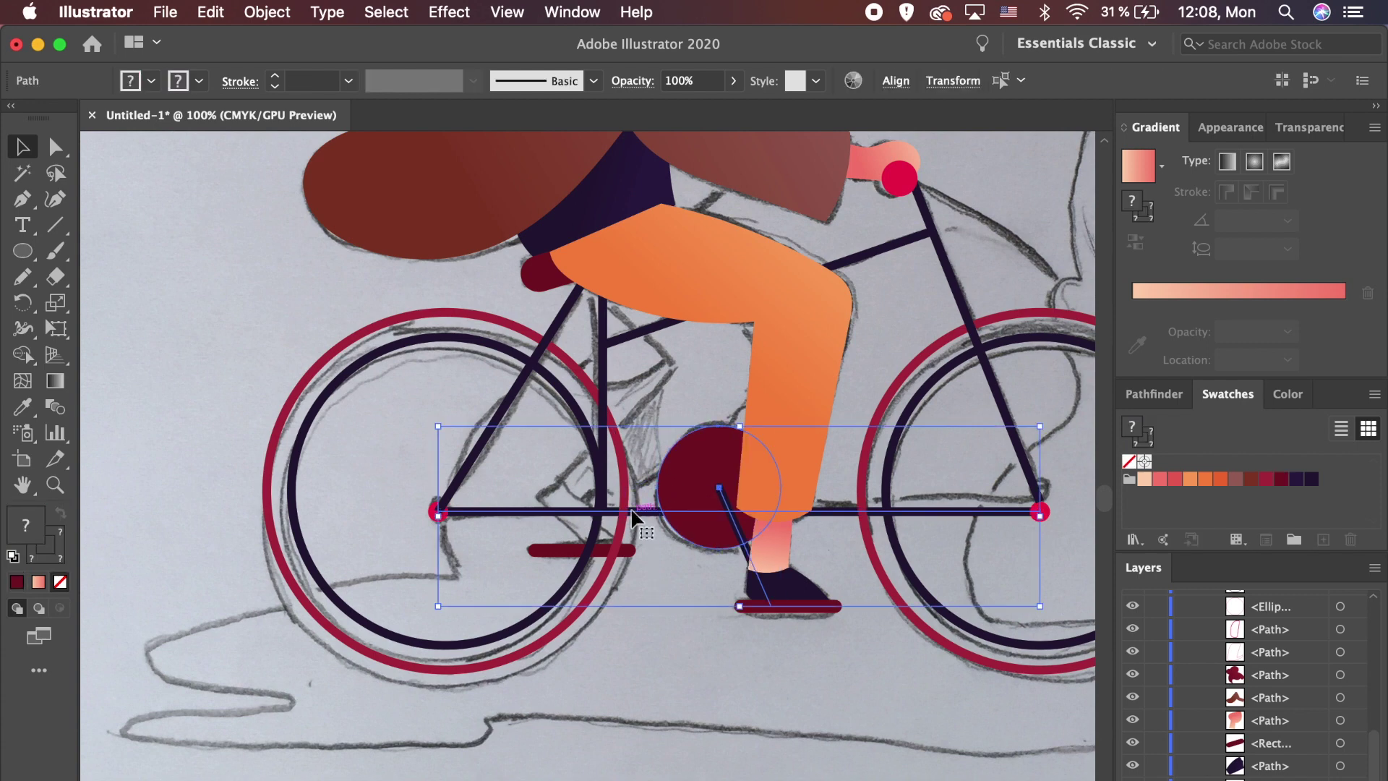
click(683, 633)
Step: Move the lower end of the bicycle's front fork onto the centre of the front wheel hub
click(473, 455)
shift+click(1009, 425)
key(a)
click(1053, 493)
drag(1039, 501, 1039, 511)
click(1054, 528)
Step: Fill both wheel hubs with the darkest navy swatch
key(v)
click(438, 511)
shift+click(1040, 512)
click(1311, 479)
click(828, 707)
Step: Hide the pencil sketch so only the coloured illustration is shown
key(super+minus)
key(super+minus)
key(super+minus)
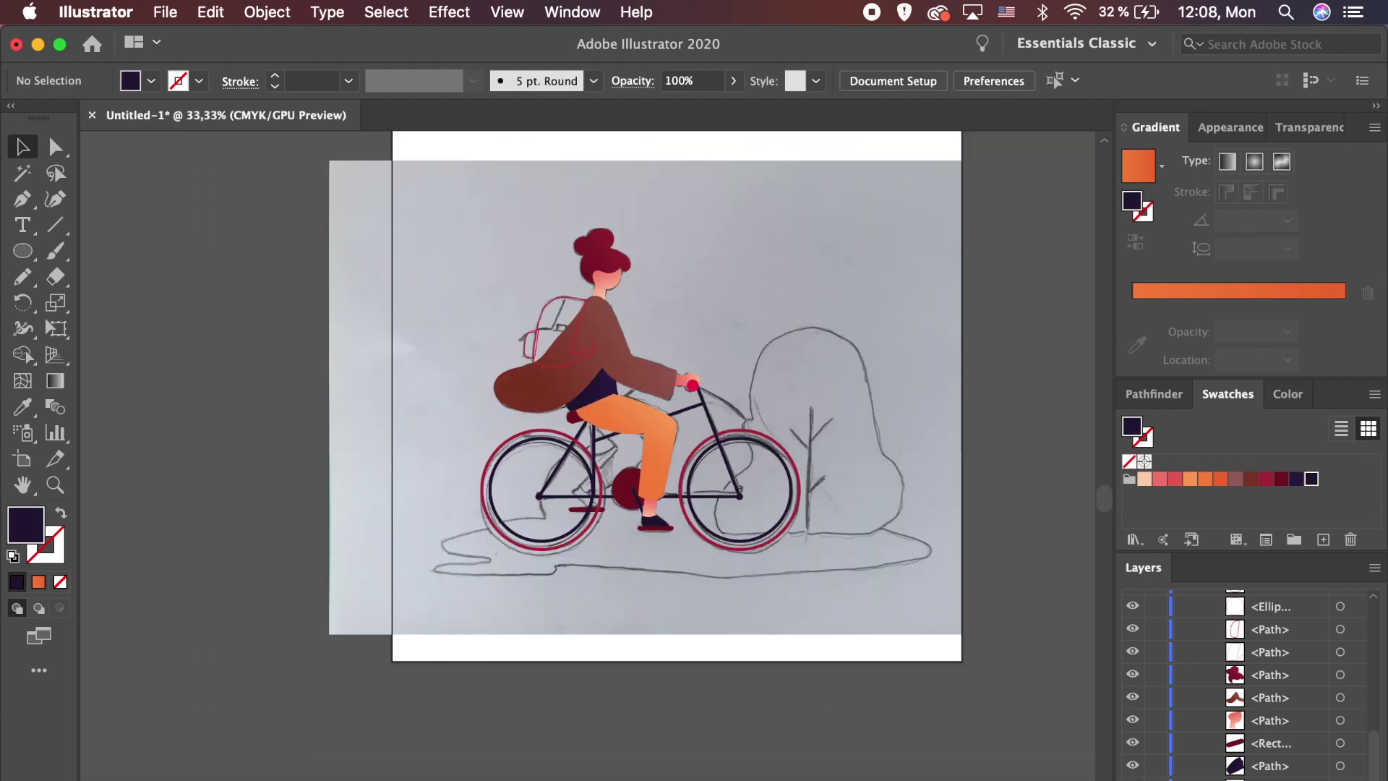
key(super+shift+w)
key(super+equal)
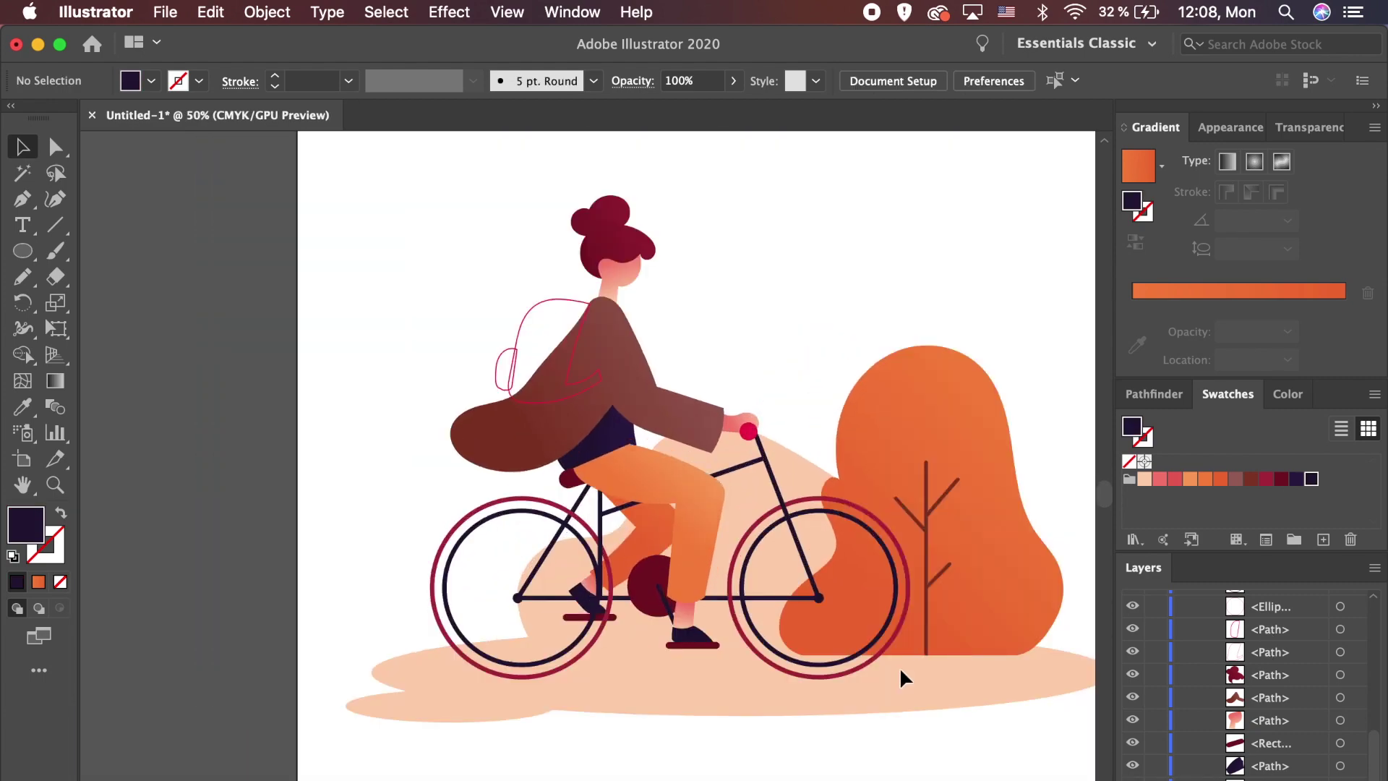
Step: Turn the backpack's outlines into solid fills and colour its main body with the dark purple-navy swatch
click(443, 457)
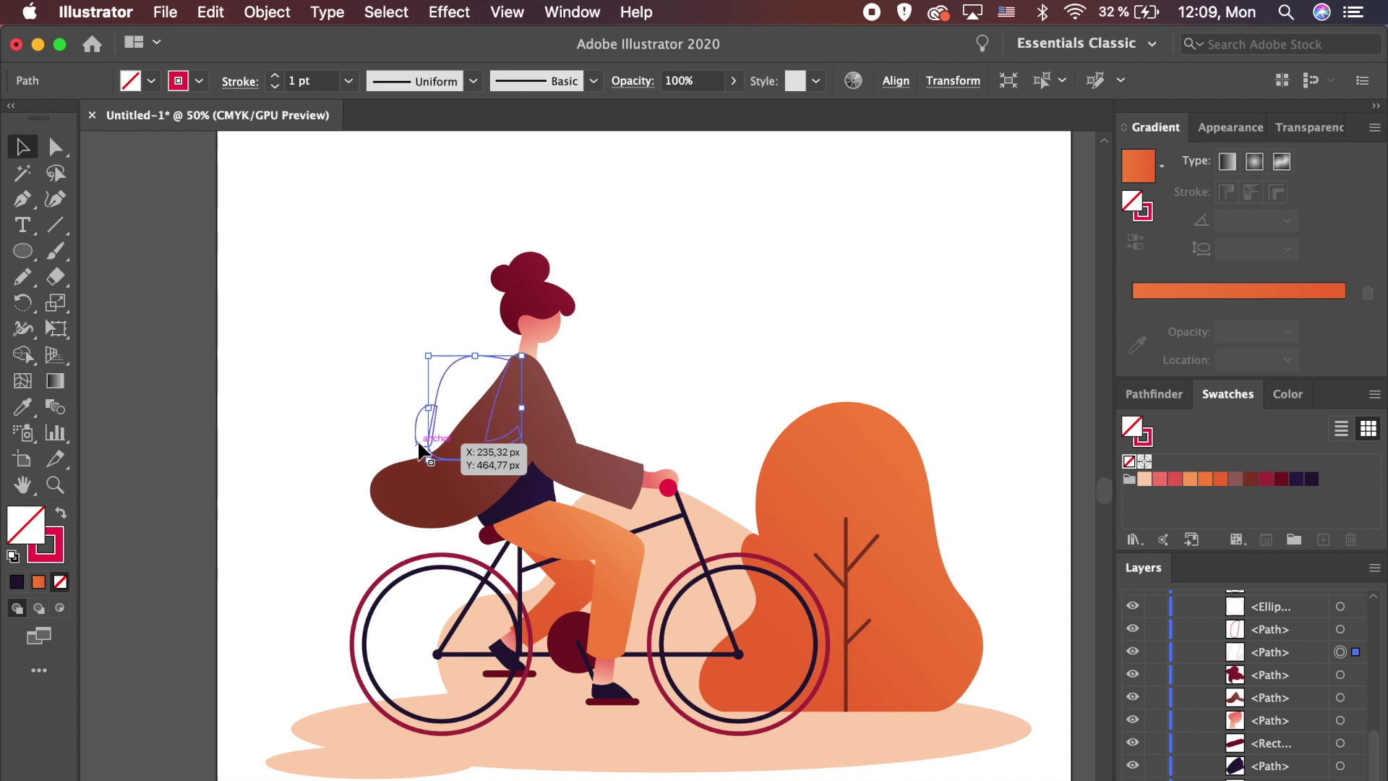
key(shift+x)
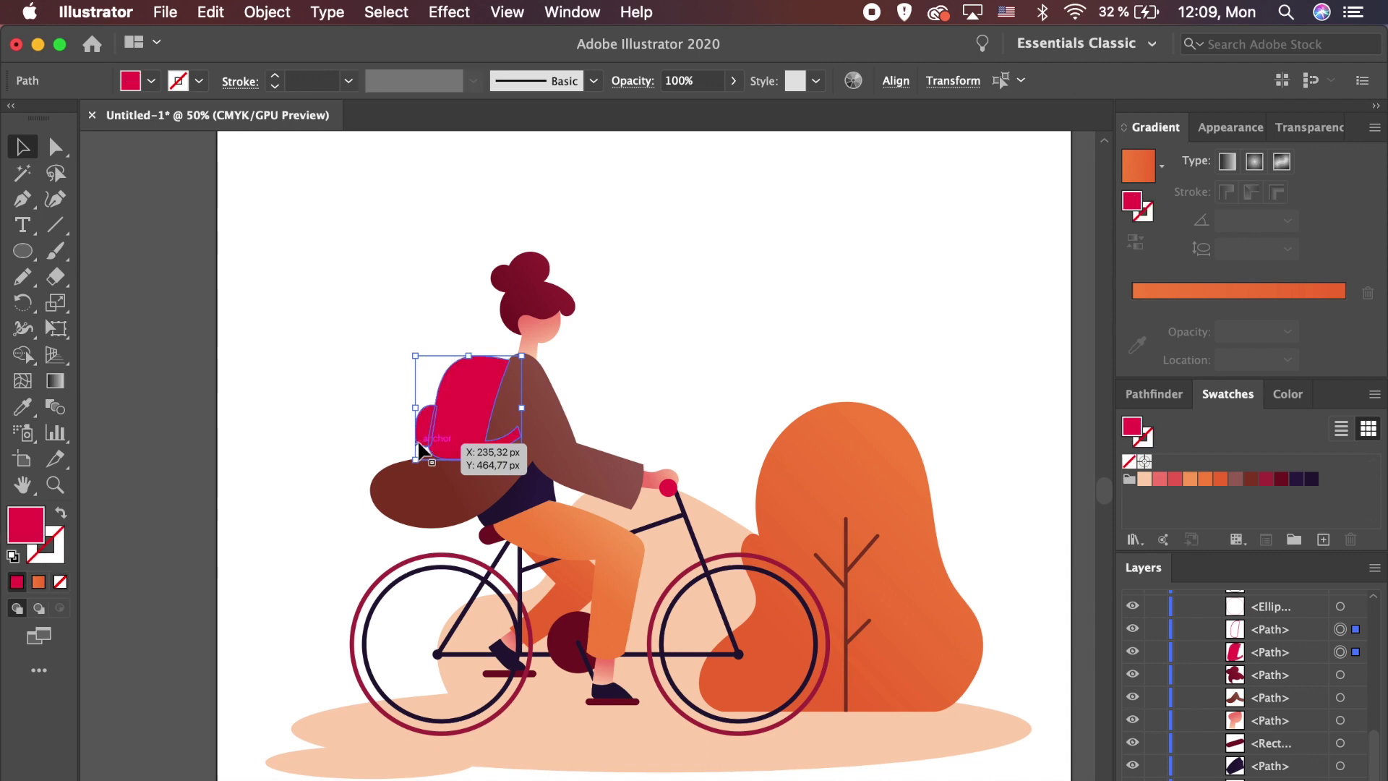
key(super+shift+a)
click(464, 382)
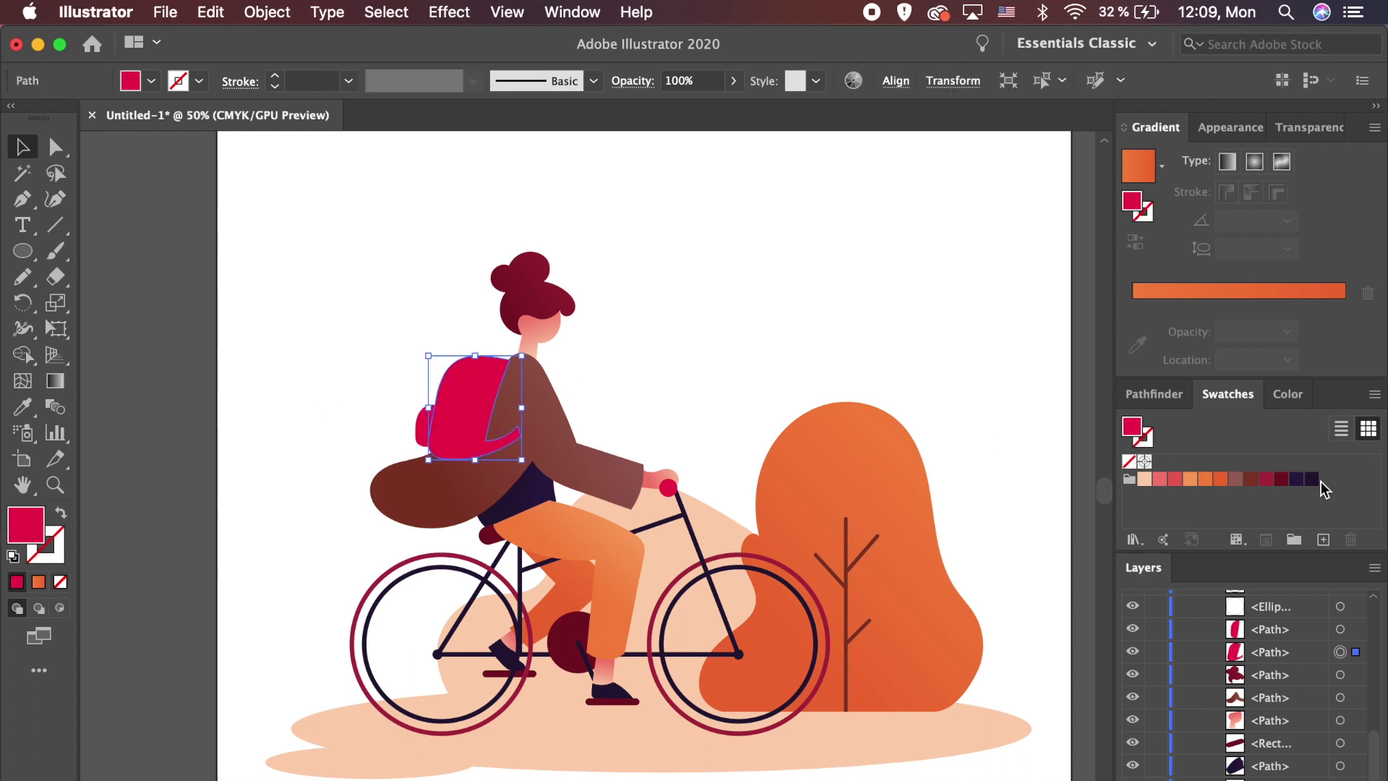
click(1297, 480)
click(387, 410)
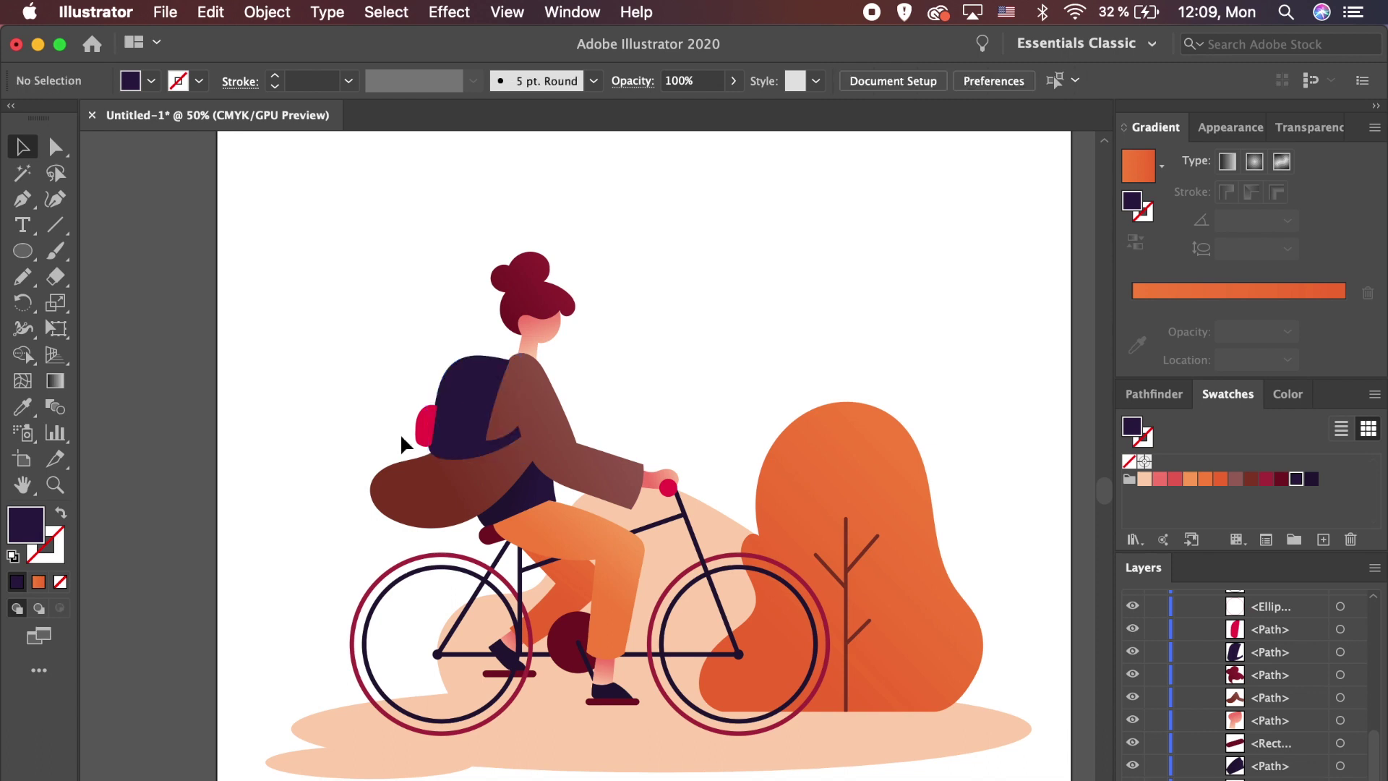
Step: Fill the pink pouch at the back of the backpack with the dark purple-navy swatch
click(426, 427)
click(1296, 478)
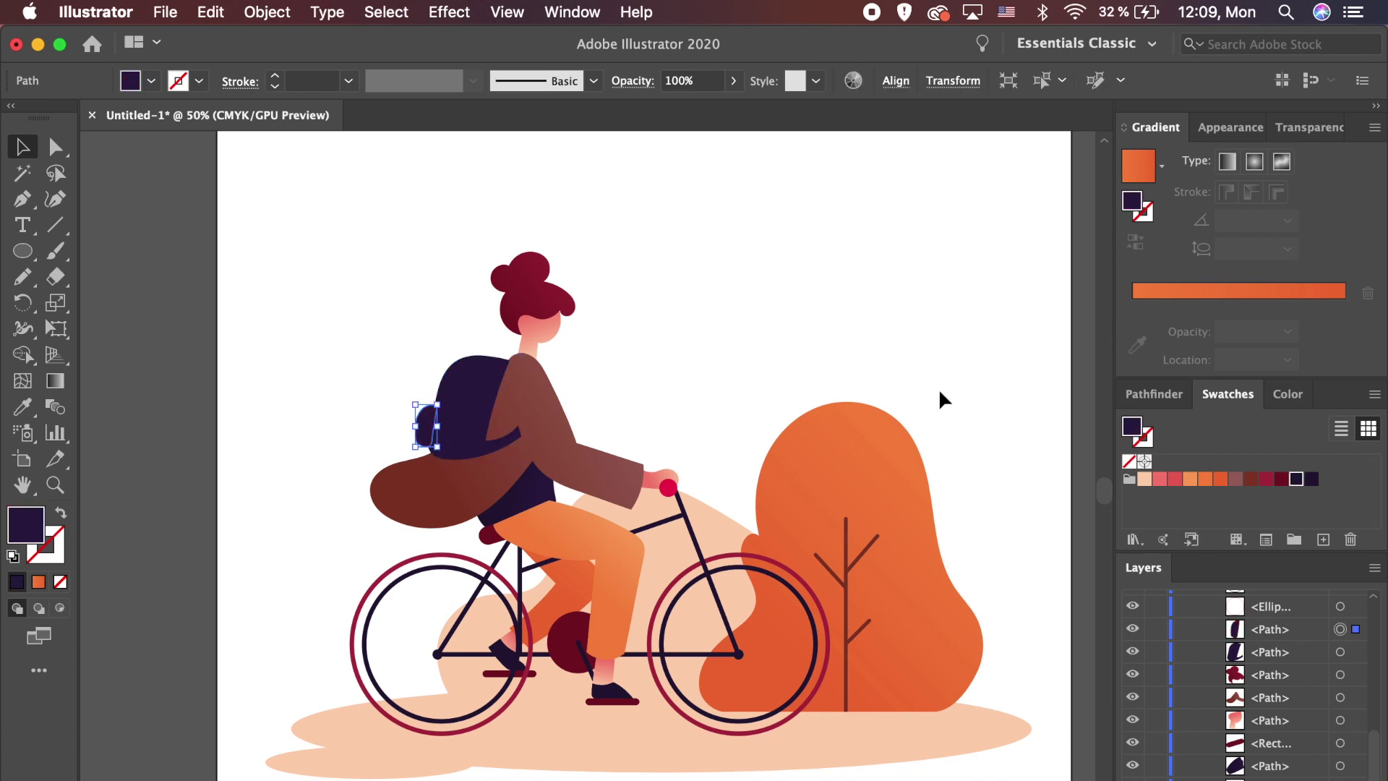
click(806, 333)
Step: Draw a slanted seam line down the backpack's upper half with a 5 pt stroke in the darkest navy swatch
scroll(805, 333, left, 2)
key(super+equal)
key(super+equal)
scroll(806, 332, up, 3)
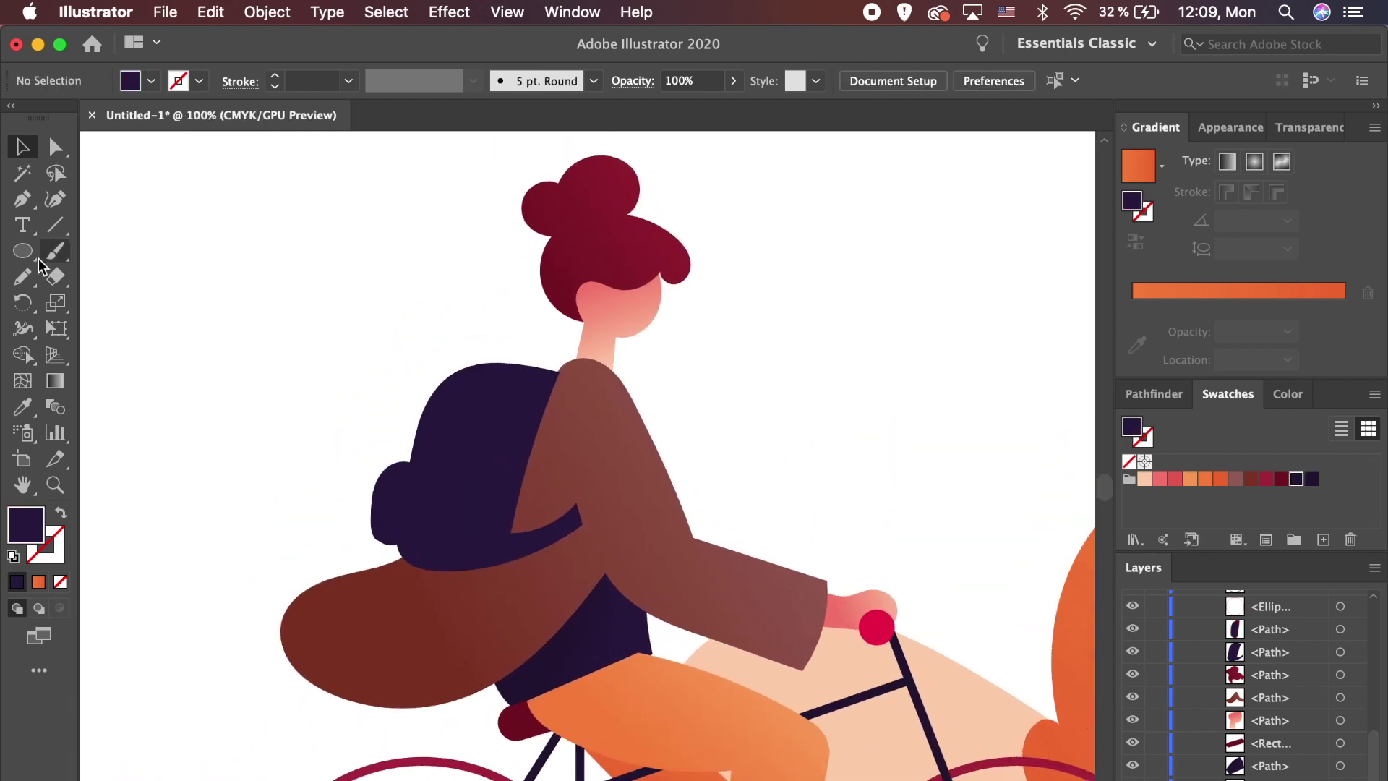
click(52, 226)
drag(504, 344, 469, 461)
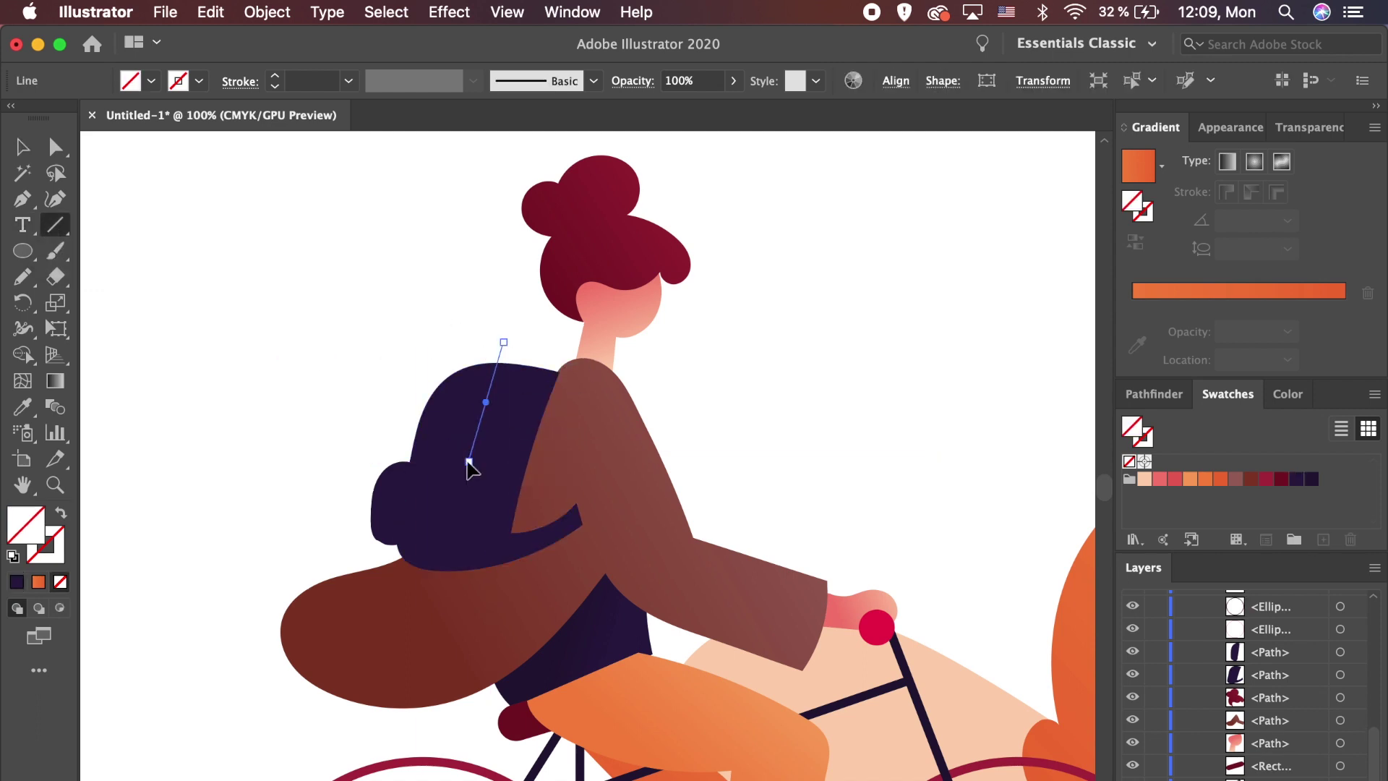
click(1311, 480)
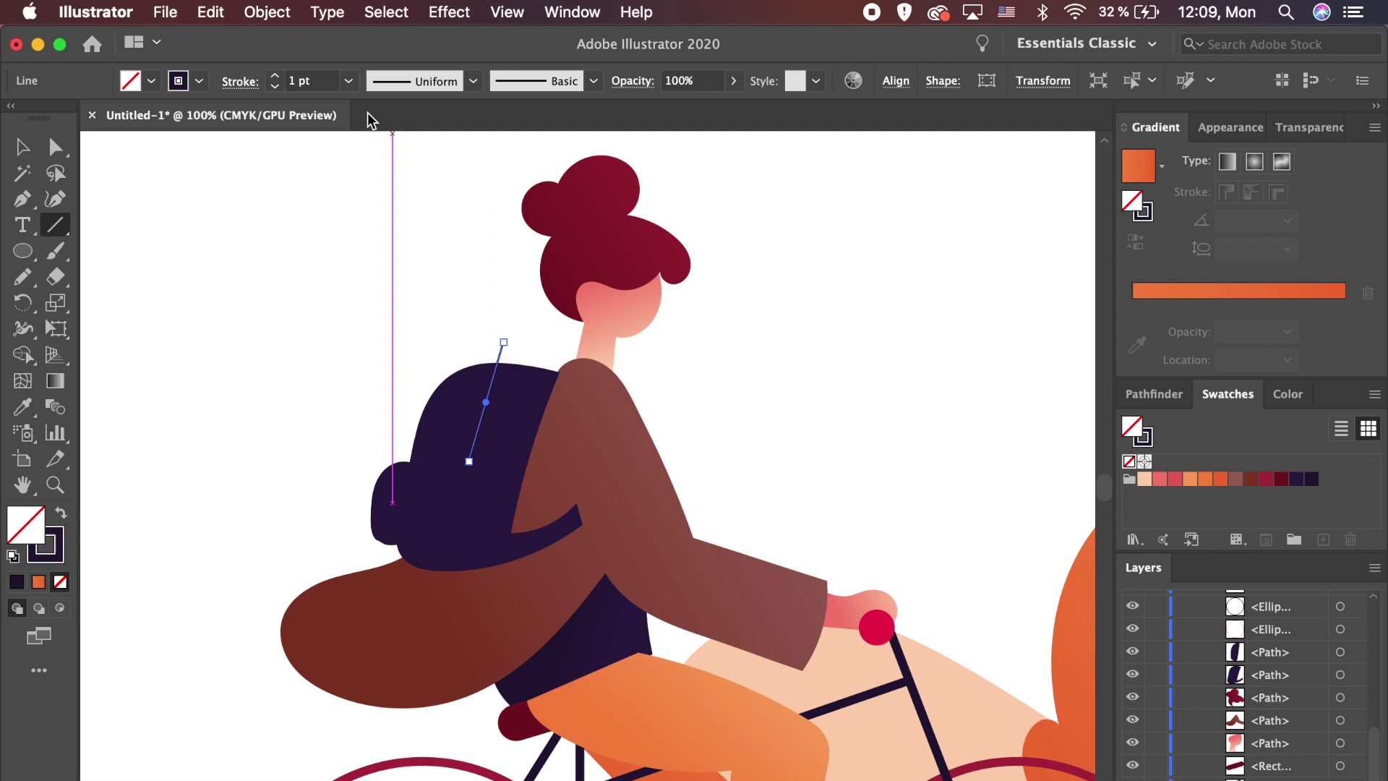
super+click(347, 317)
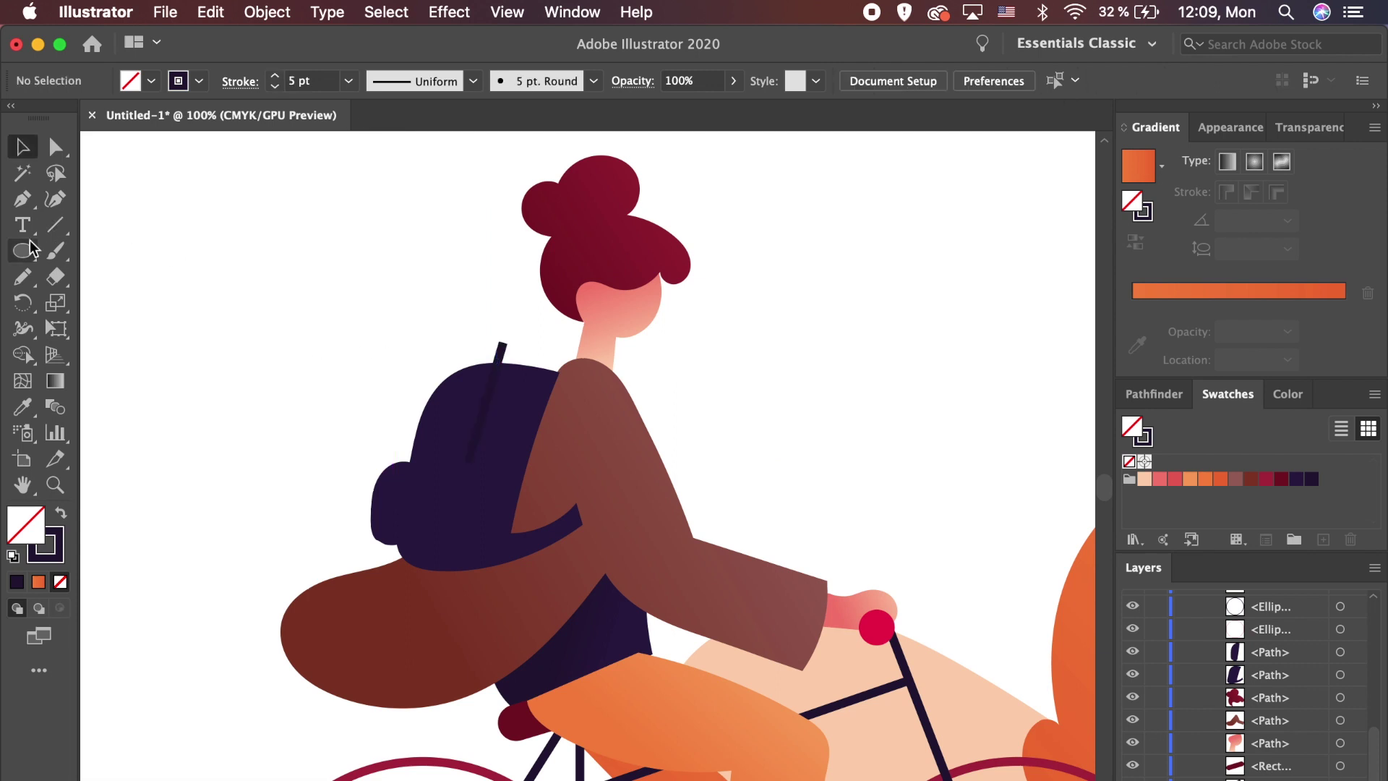
Step: Draw a second seam line across the backpack's full width, meeting the lower end of the slanted line
drag(541, 470, 387, 446)
key(super+equal)
key(super+equal)
key(super+equal)
Step: Expand both backpack seam lines into filled shapes
key(v)
shift+click(636, 433)
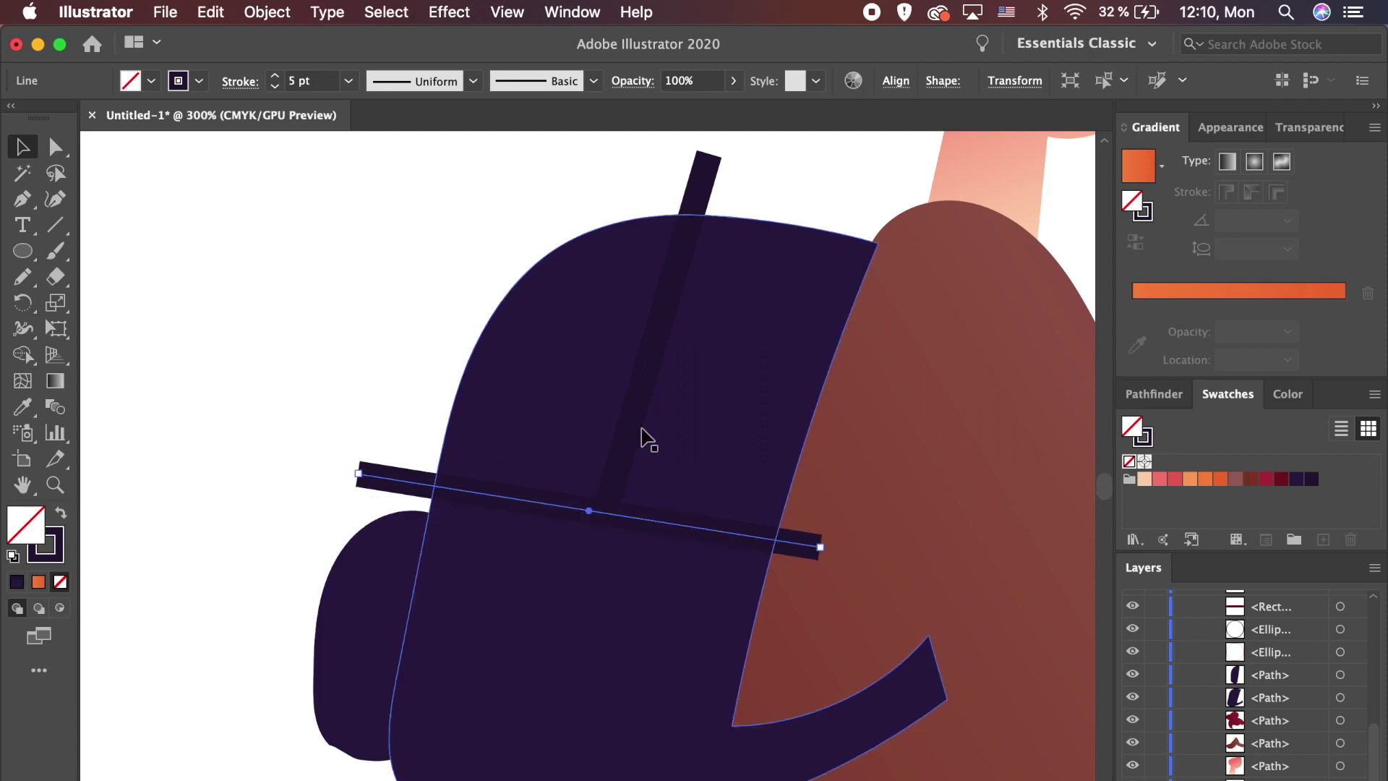
click(267, 12)
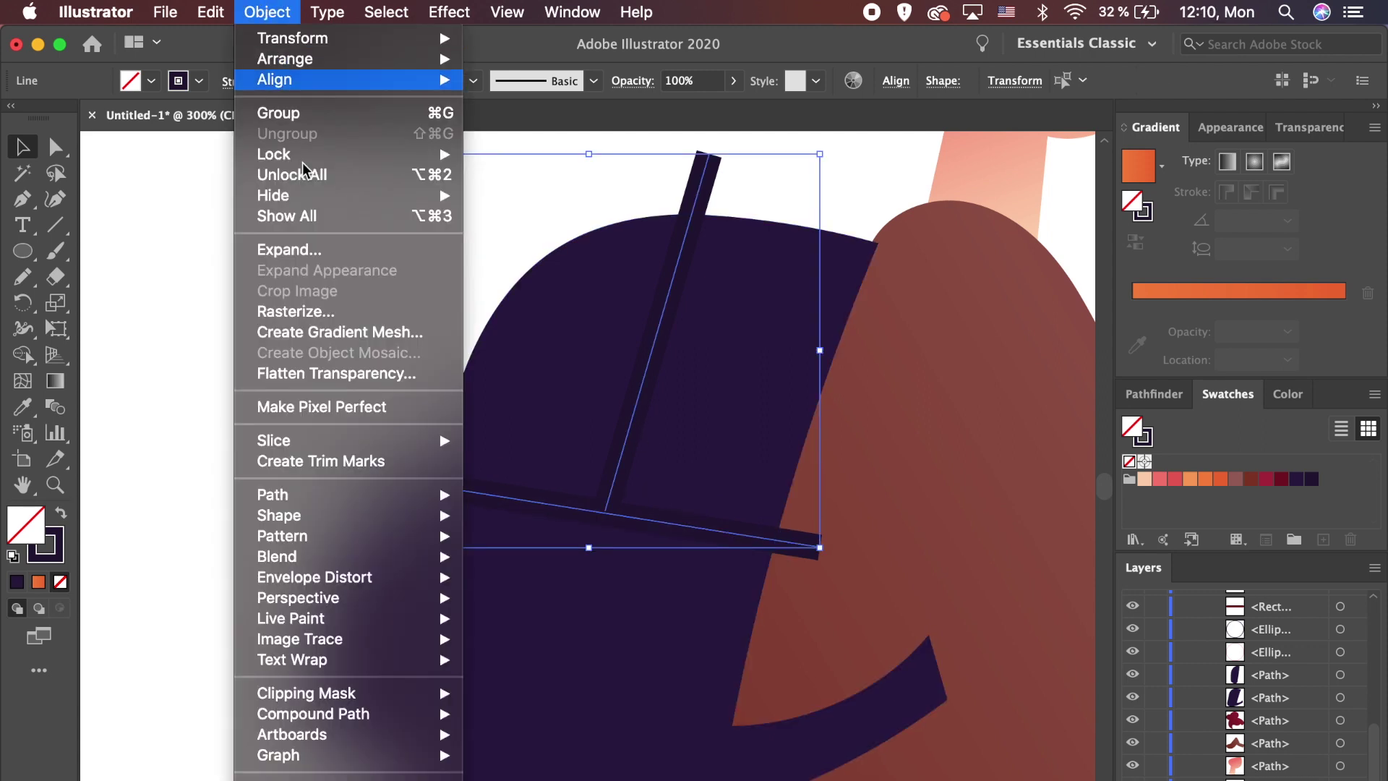
click(303, 249)
key(Return)
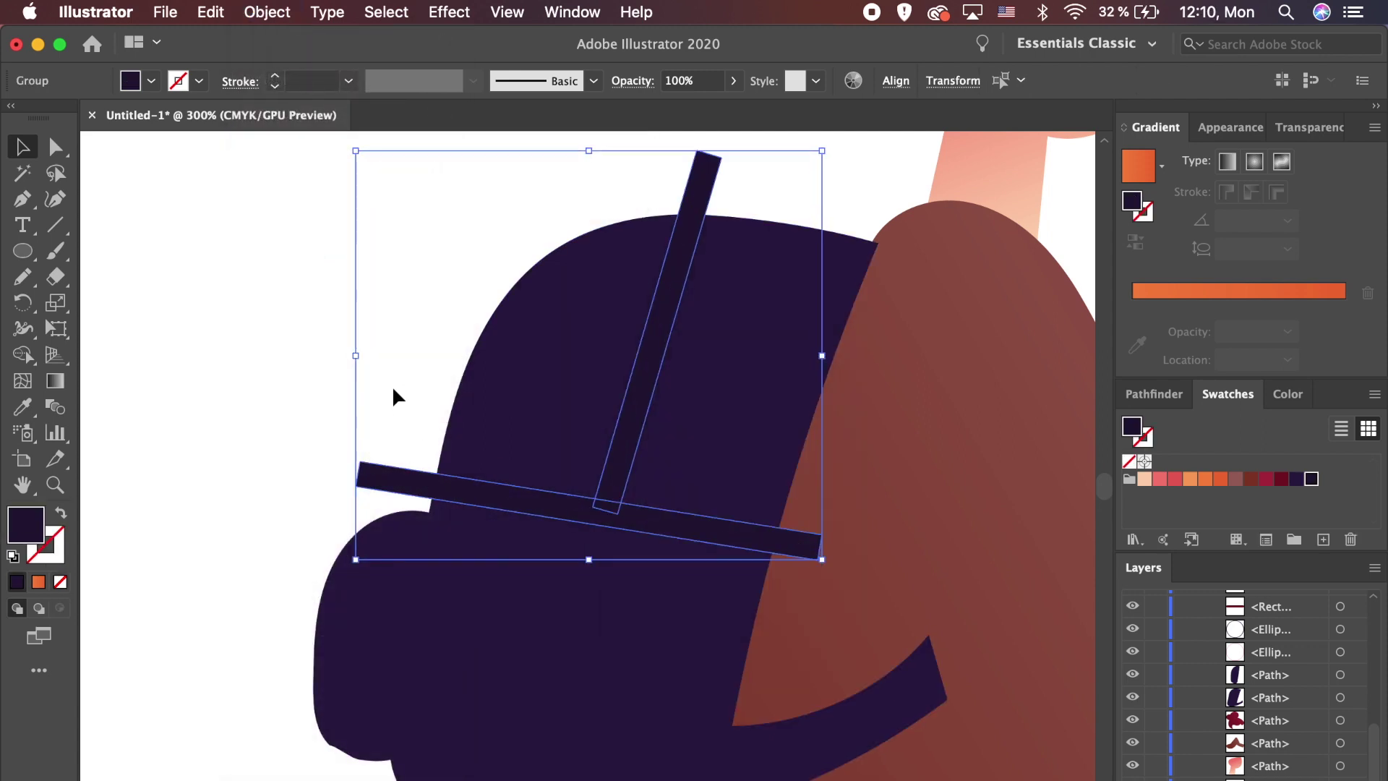
Step: Split the seams at the backpack's outline with the Shape Builder and delete the three ends sticking out
drag(394, 390, 449, 489)
click(29, 357)
click(395, 481)
click(799, 543)
click(703, 180)
key(a)
click(708, 185)
key(Delete)
click(802, 545)
key(Delete)
click(394, 480)
key(Delete)
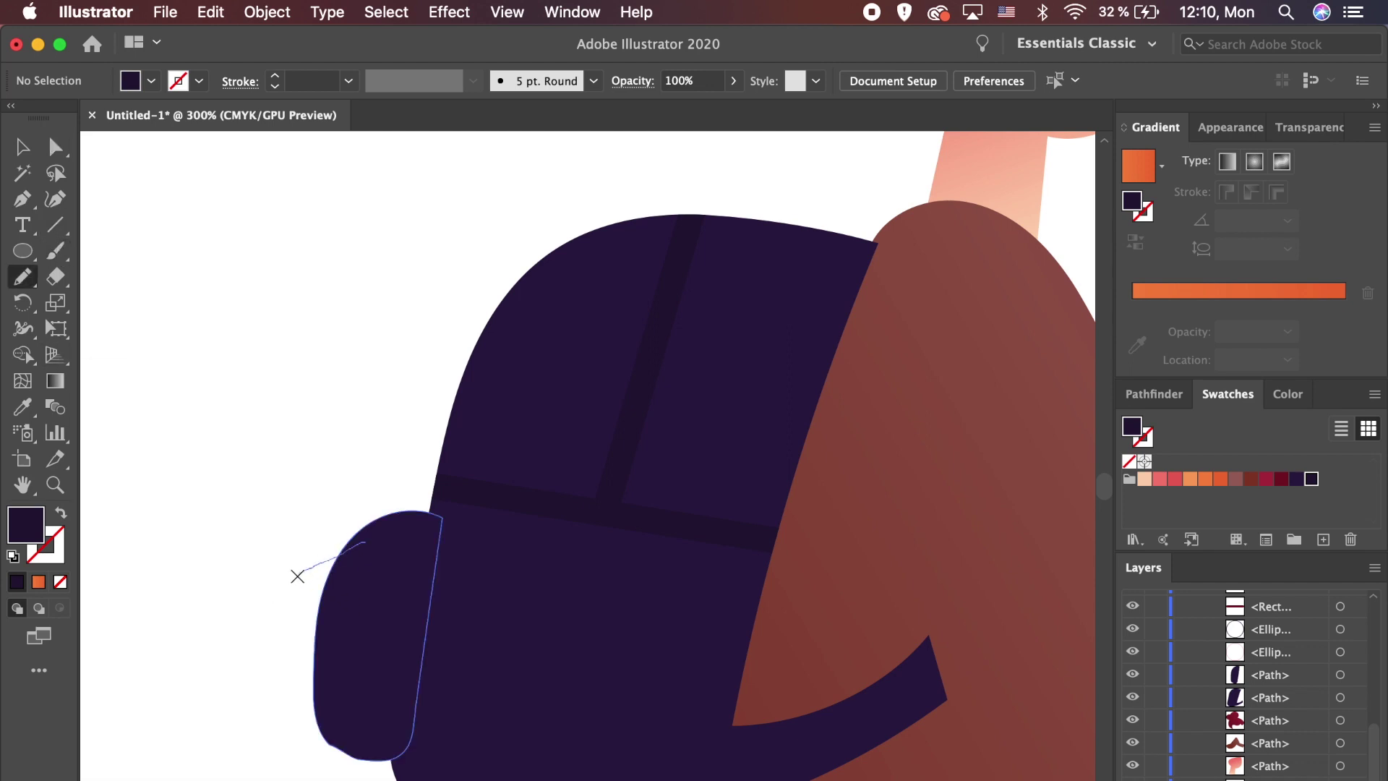
Step: Draw a small teardrop-shaped tie end at the pouch's outer edge with the Pencil tool and fill it with the crimson swatch
drag(365, 546, 364, 545)
key(v)
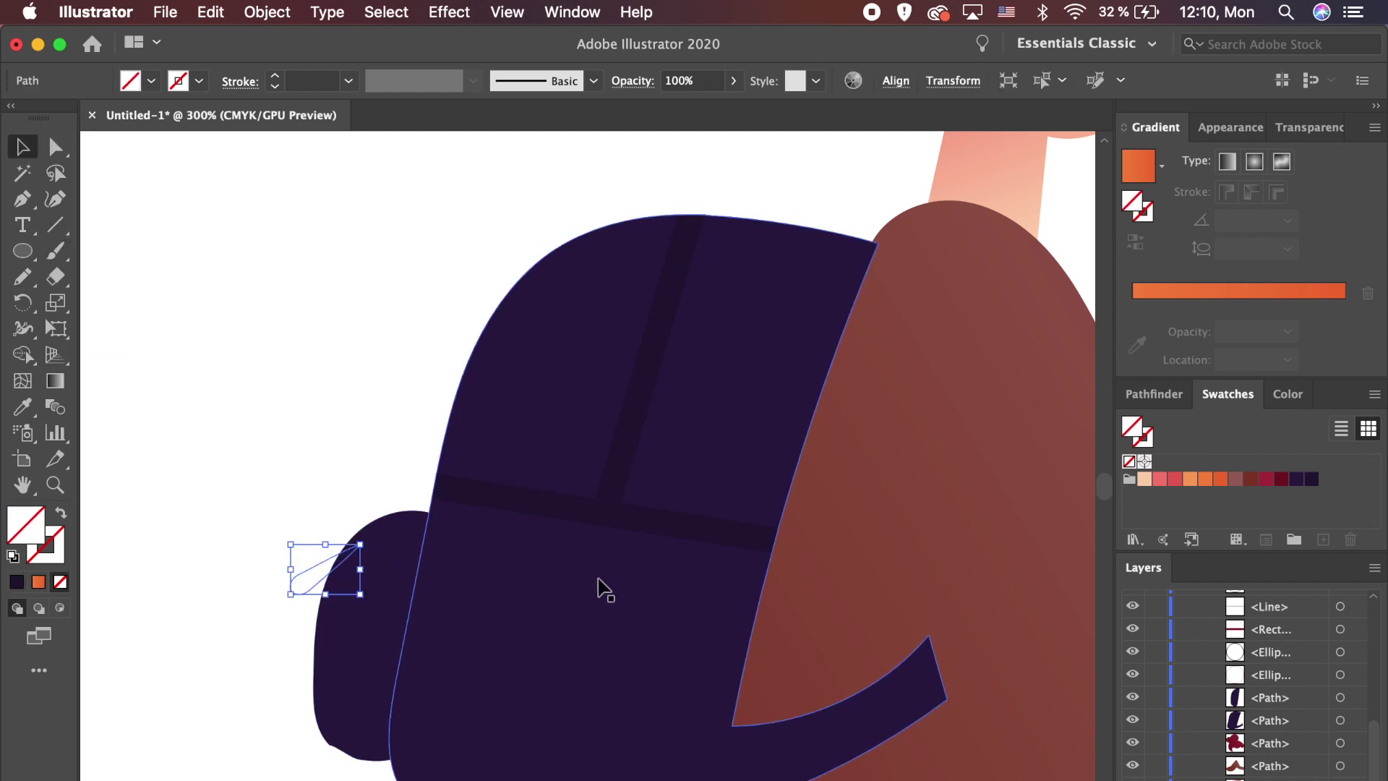
click(1266, 479)
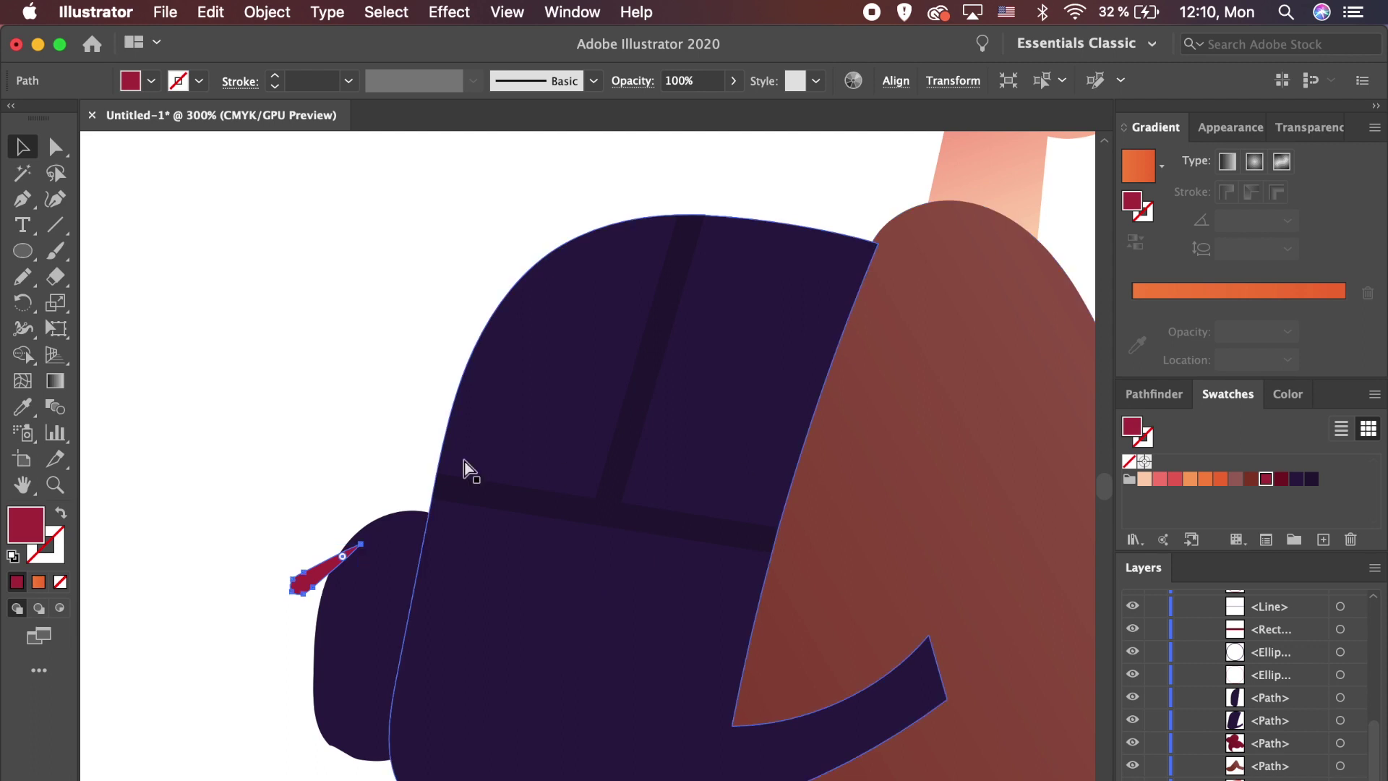
Step: Add a rotated copy of the crimson tie end fanning out from the same point and group the two
mouse_move(326, 568)
mouse_down()
mouse_move(326, 553)
mouse_move(372, 555)
mouse_up()
shift+click(322, 571)
key(super+g)
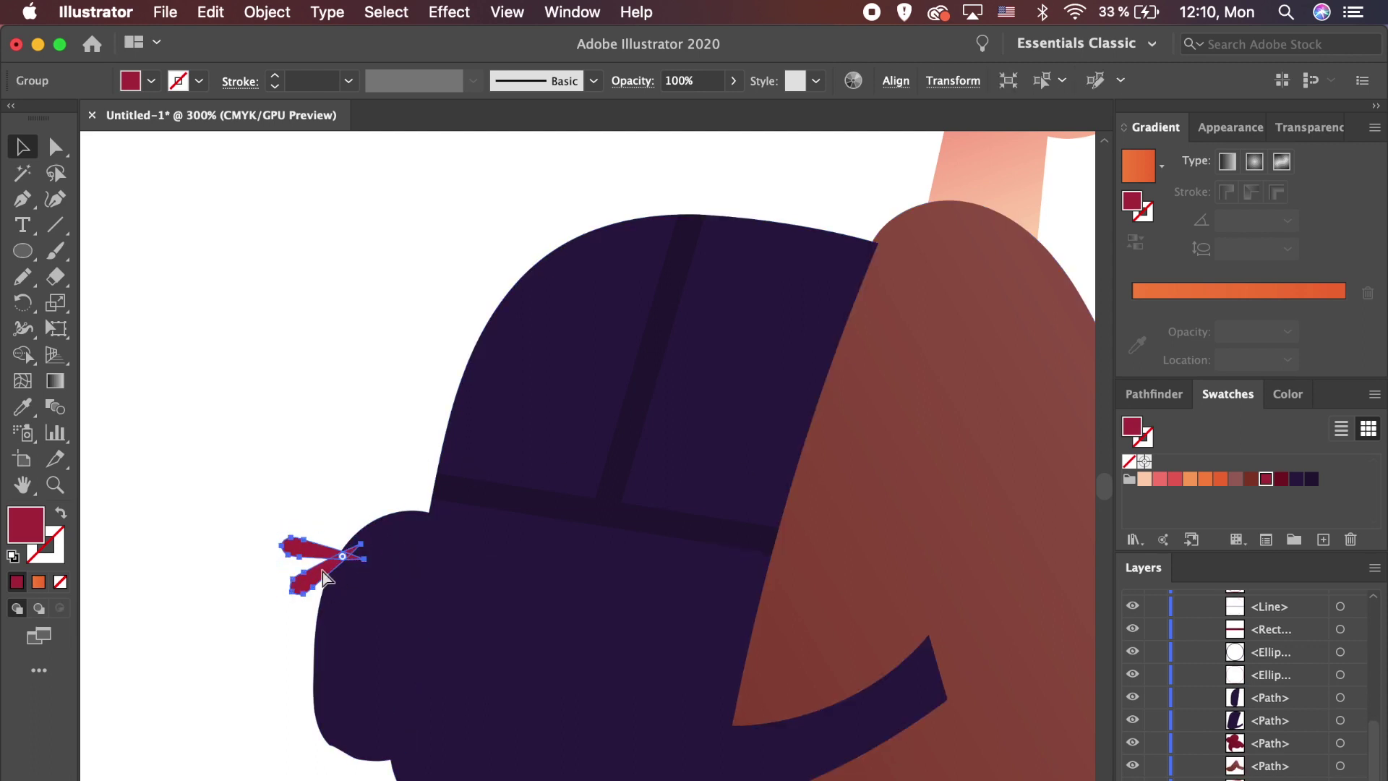
Step: Arrange the backpack's pouch in front of the crimson tie ends
click(384, 586)
click(268, 9)
mouse_move(325, 58)
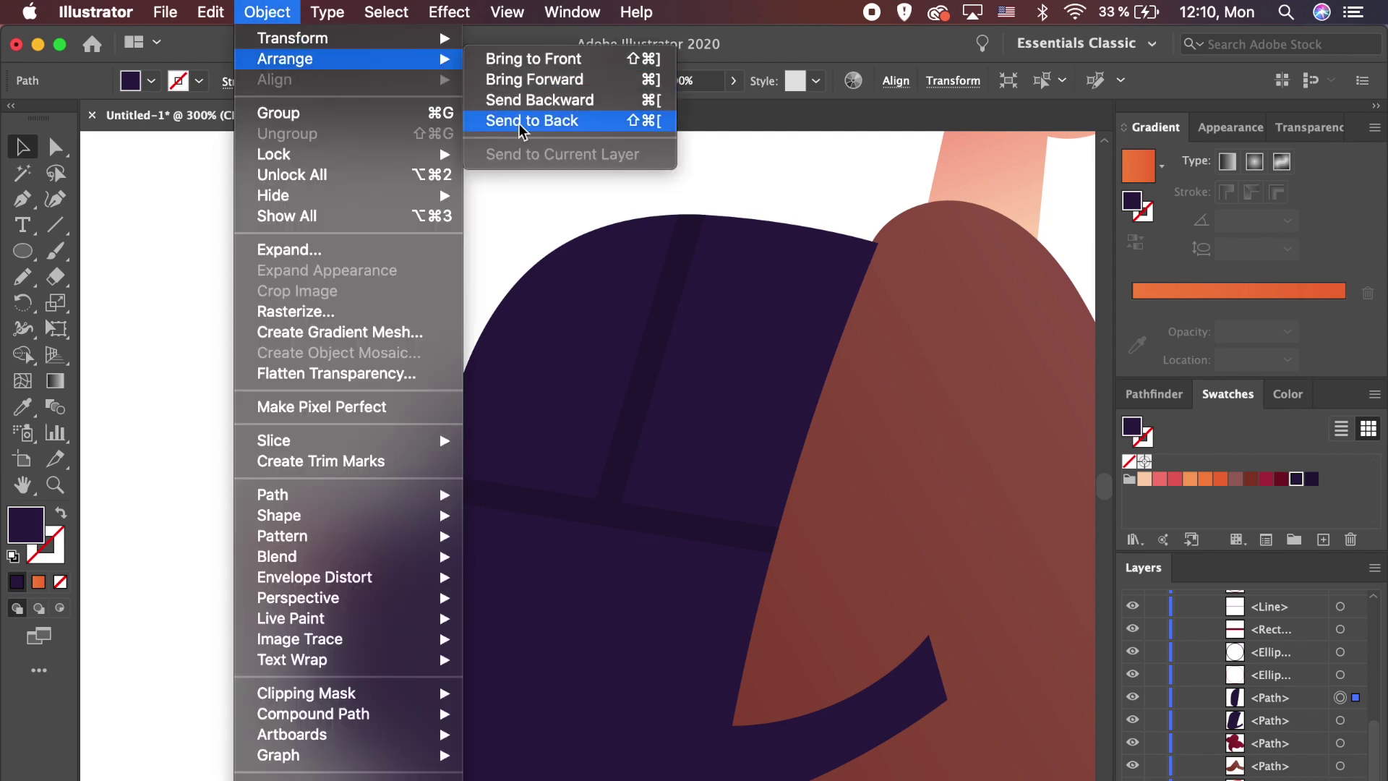
click(512, 80)
click(406, 189)
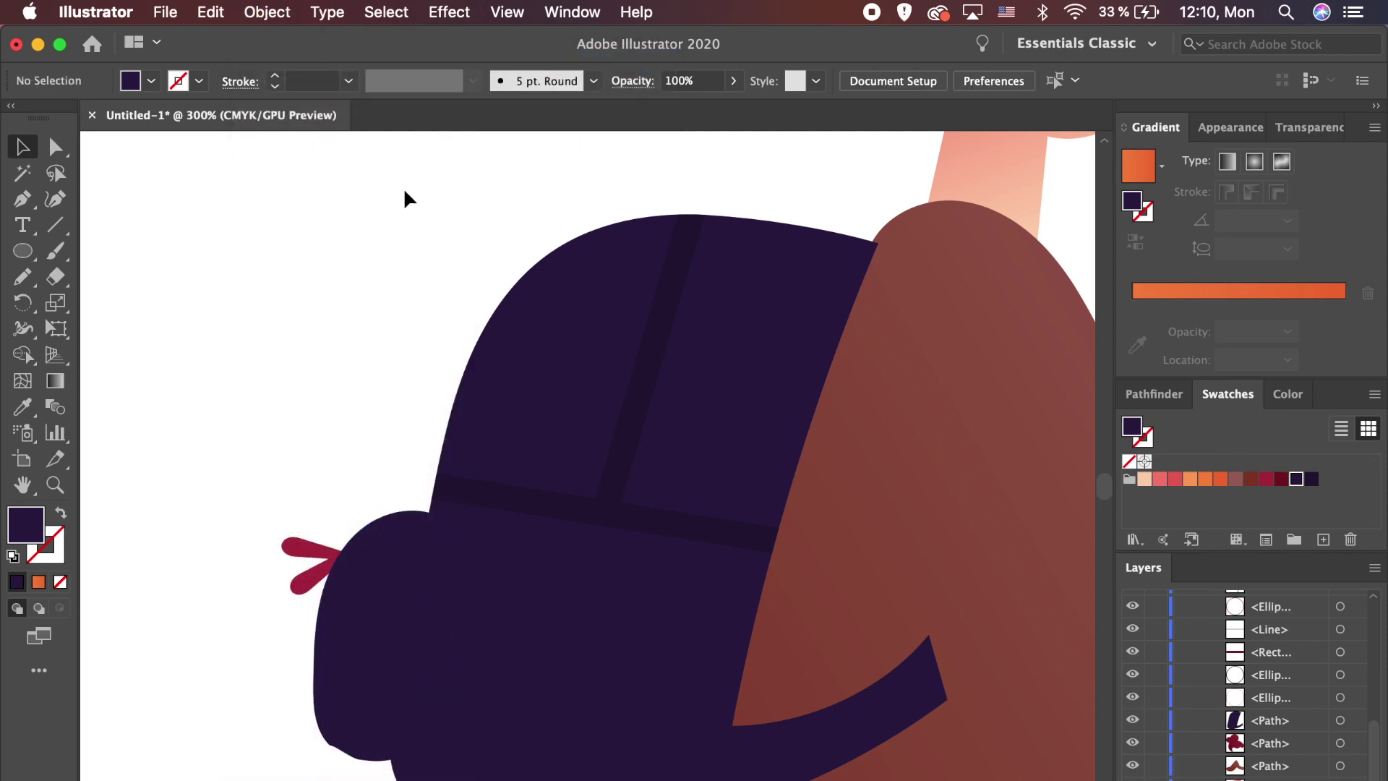
Step: Draw a small rectangle beside the backpack and fill it with white
key(super+0)
key(super+minus)
key(super+plus)
key(super+plus)
key(super+plus)
key(super+plus)
key(super+plus)
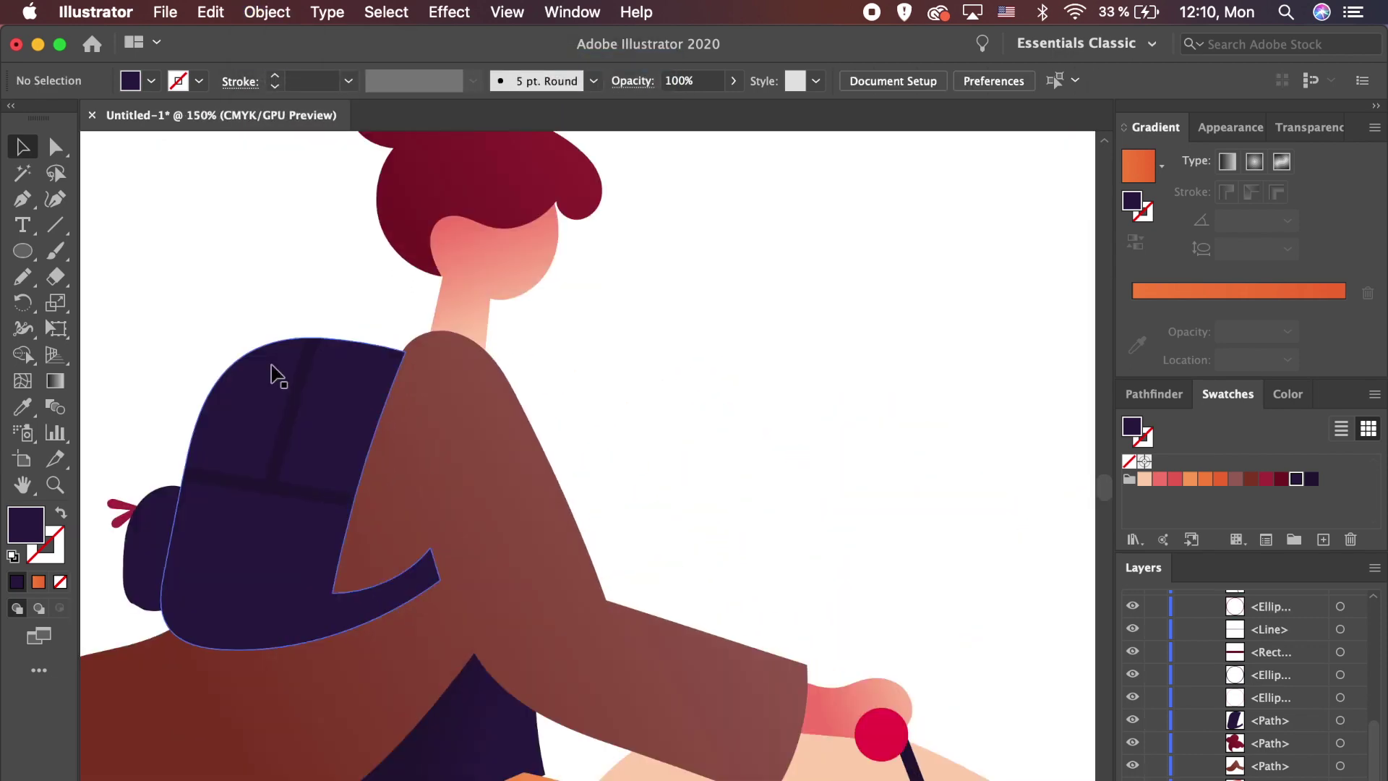
click(23, 251)
click(94, 250)
drag(348, 381, 401, 407)
double_click(25, 526)
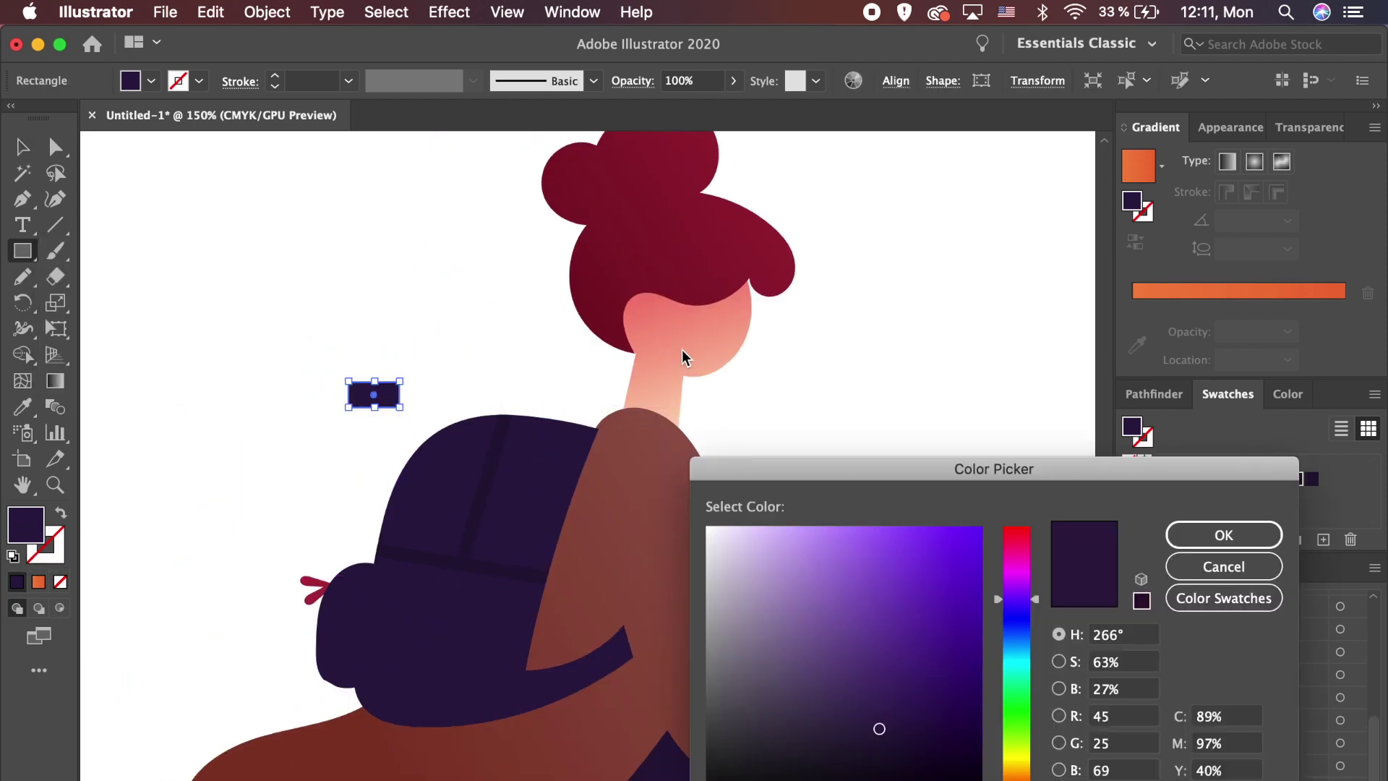
click(707, 527)
click(1223, 535)
Step: Move the white rectangle onto the backpack, just above the horizontal seam, and rotate it to follow the seam's slope
key(v)
drag(387, 395, 516, 551)
key(super+equal)
key(super+equal)
key(super+equal)
mouse_move(660, 455)
mouse_down()
mouse_move(673, 466)
mouse_move(626, 481)
mouse_move(682, 458)
mouse_up()
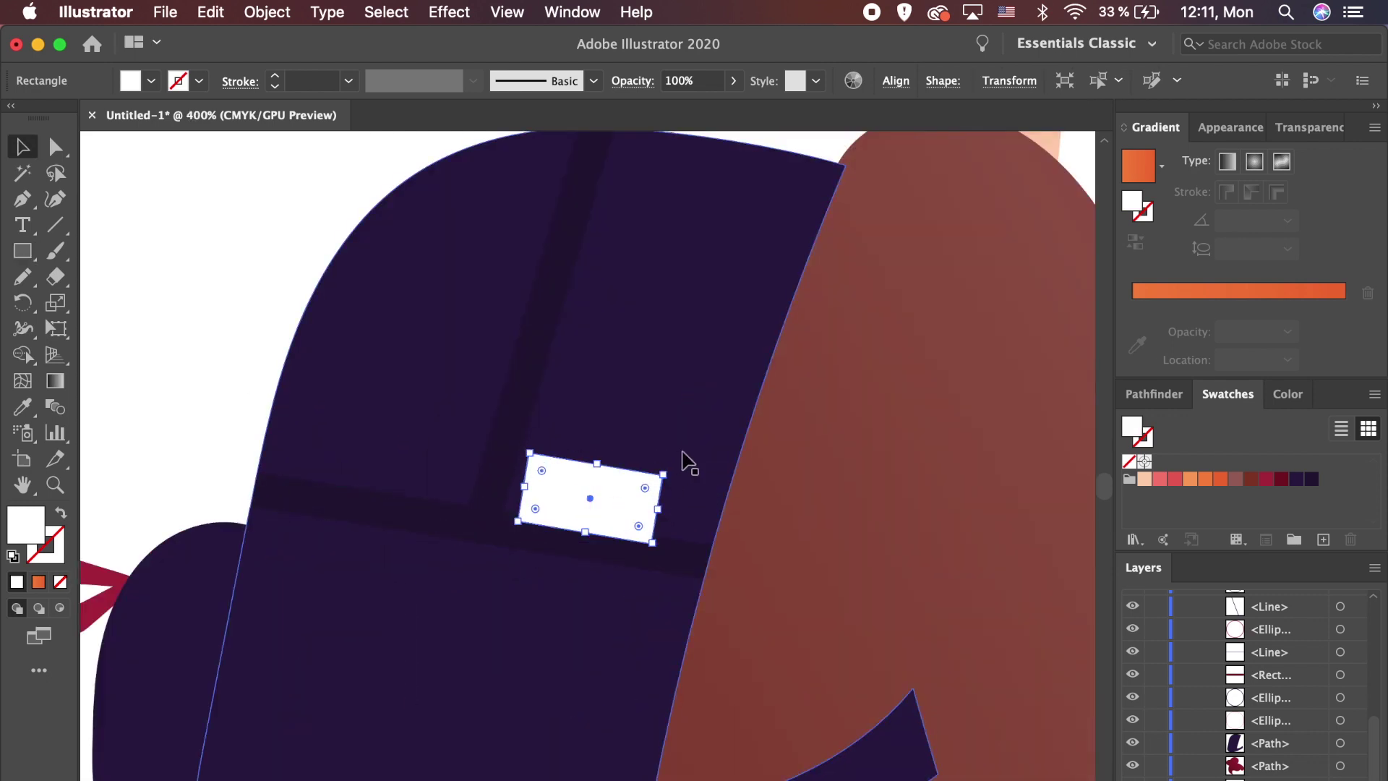
Step: Bring the backpack seams in front of the white label and tilt the label further to match the slanted seam
click(506, 481)
shift+click(511, 434)
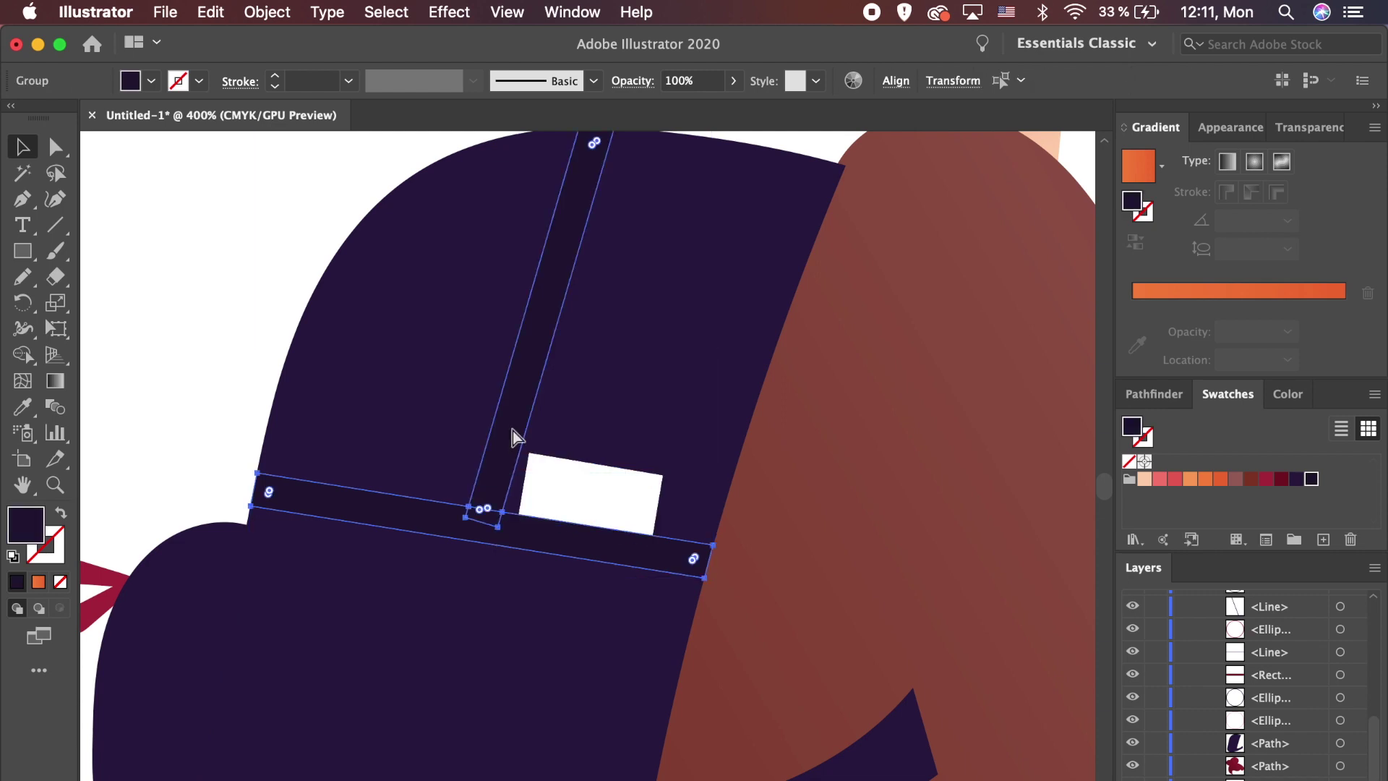
click(584, 482)
drag(669, 471, 611, 484)
click(650, 466)
Step: Lower the white label's upper-left corner so that its upper edge runs parallel to the horizontal seam
key(a)
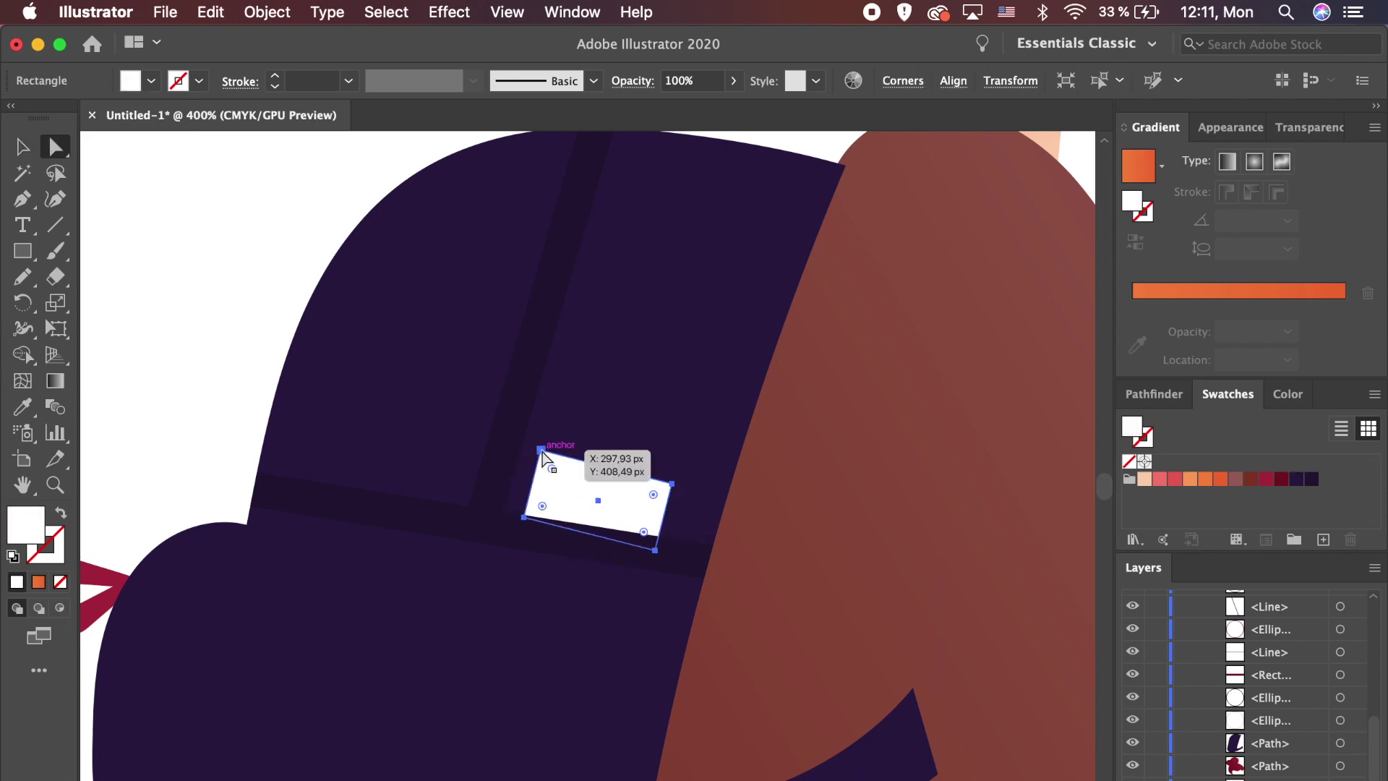
click(541, 451)
drag(540, 452, 537, 464)
click(609, 419)
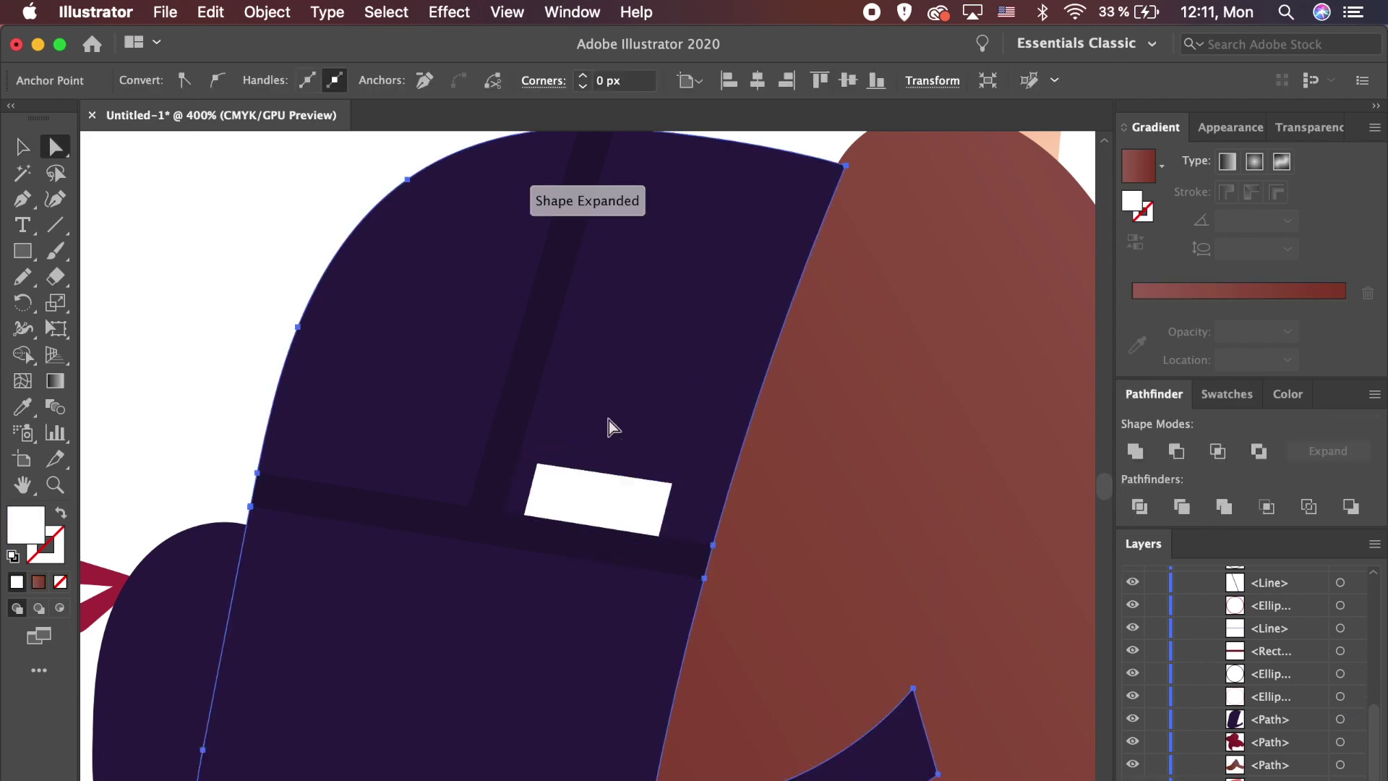
key(super+minus)
key(super+minus)
key(super+minus)
key(super+minus)
key(super+minus)
key(super+minus)
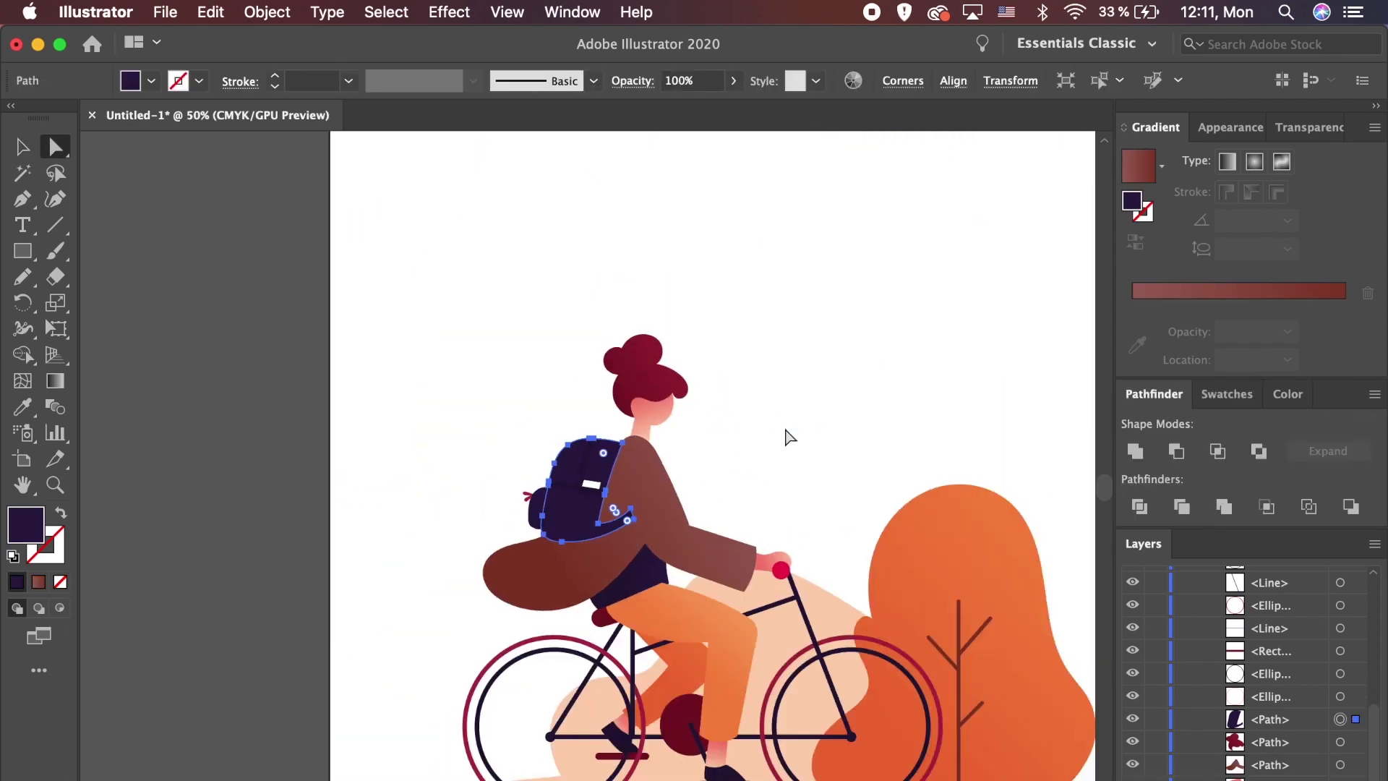
click(785, 428)
Step: Narrow the white label by moving its right-hand corner points inward
key(super+plus)
key(super+plus)
key(super+plus)
key(super+plus)
key(super+plus)
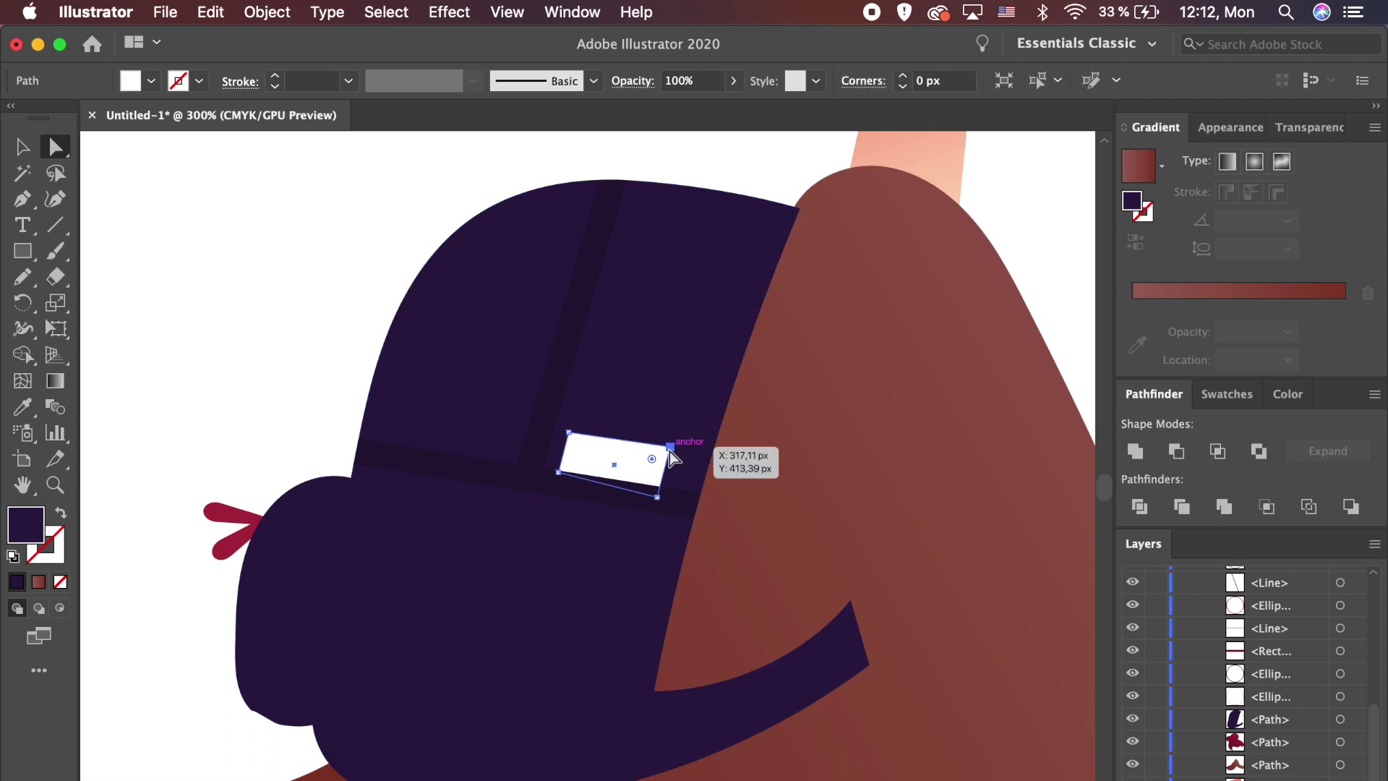
drag(658, 480, 642, 497)
click(666, 403)
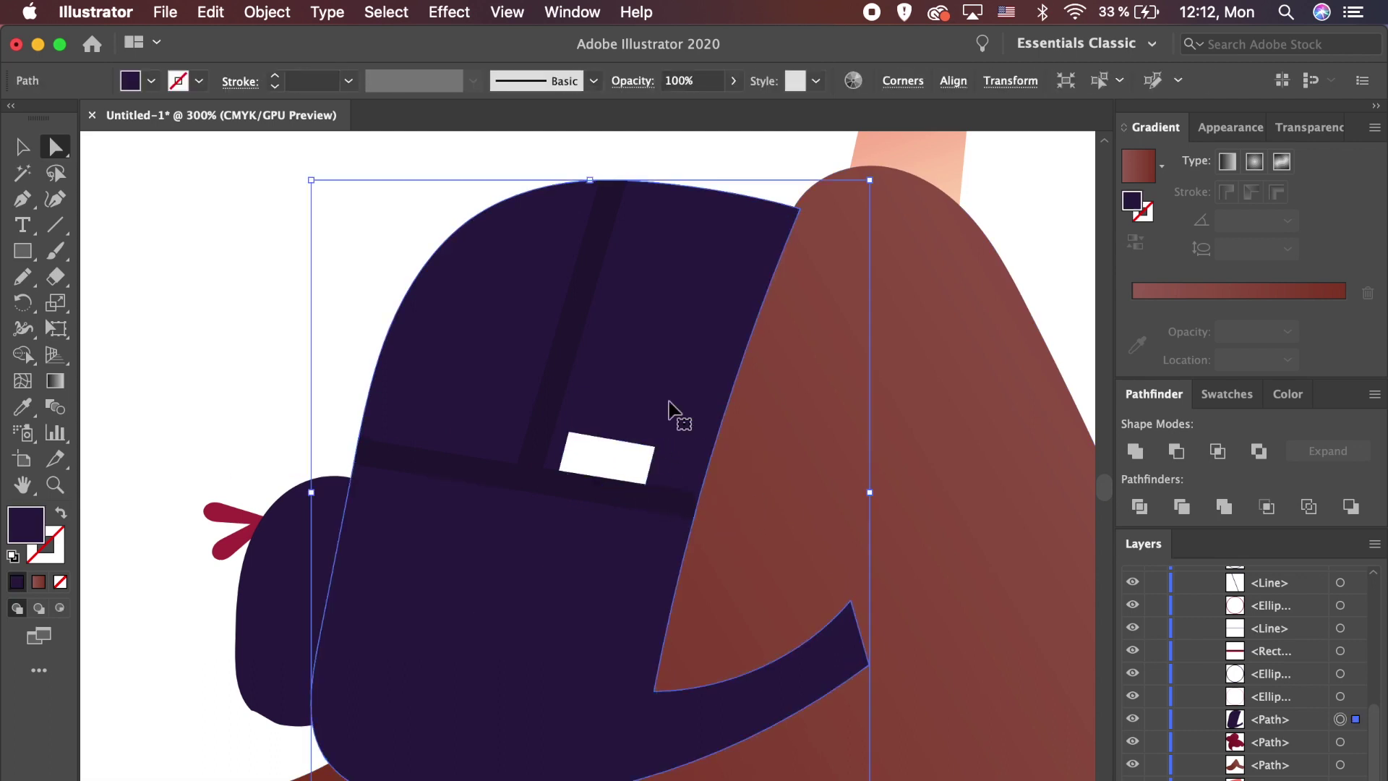
key(super+minus)
key(super+minus)
key(super+minus)
key(super+minus)
click(922, 419)
key(super+minus)
key(super+plus)
Step: Show the pencil sketch again and move it to the top of the layer stack
key(v)
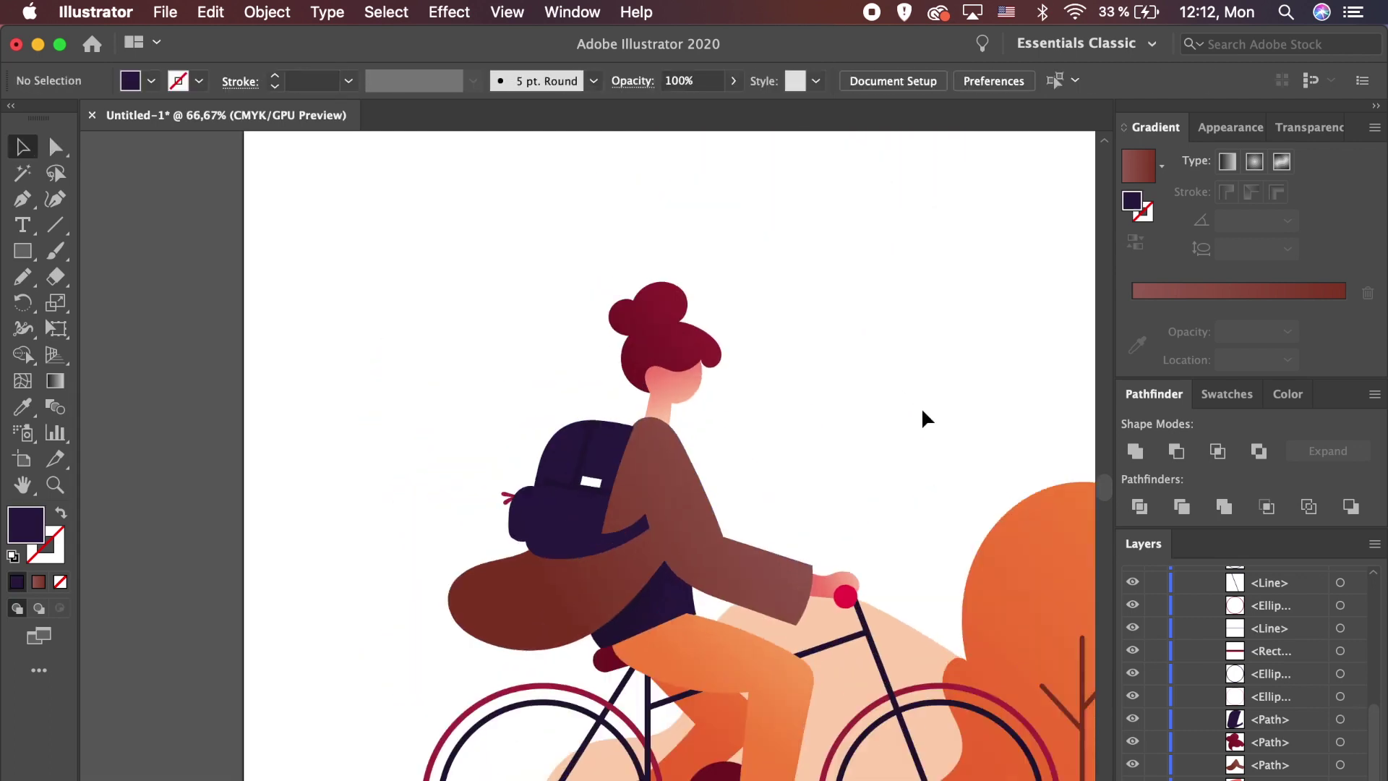
click(594, 618)
key(n)
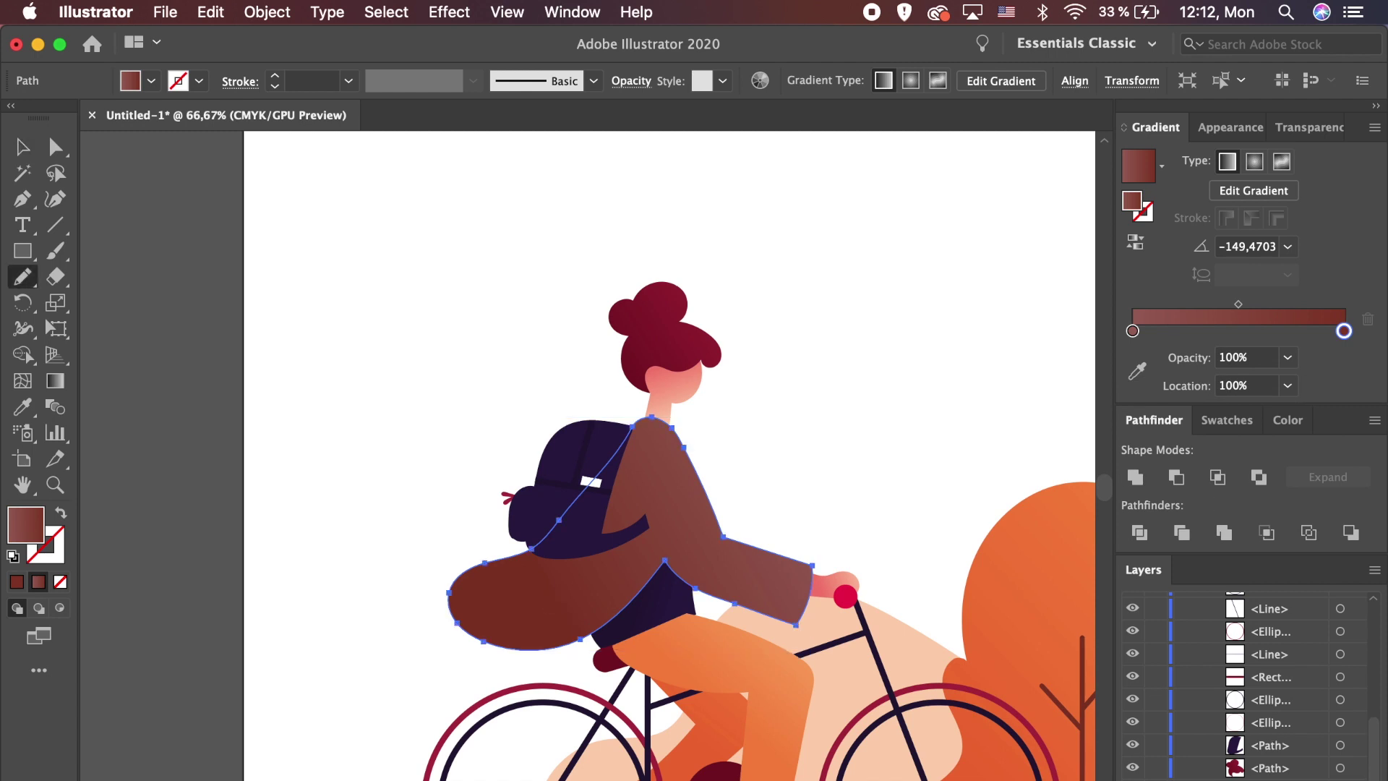
scroll(1229, 708, down, 5)
click(1132, 720)
mouse_move(1276, 719)
mouse_down()
mouse_move(1259, 589)
mouse_move(1261, 605)
mouse_up()
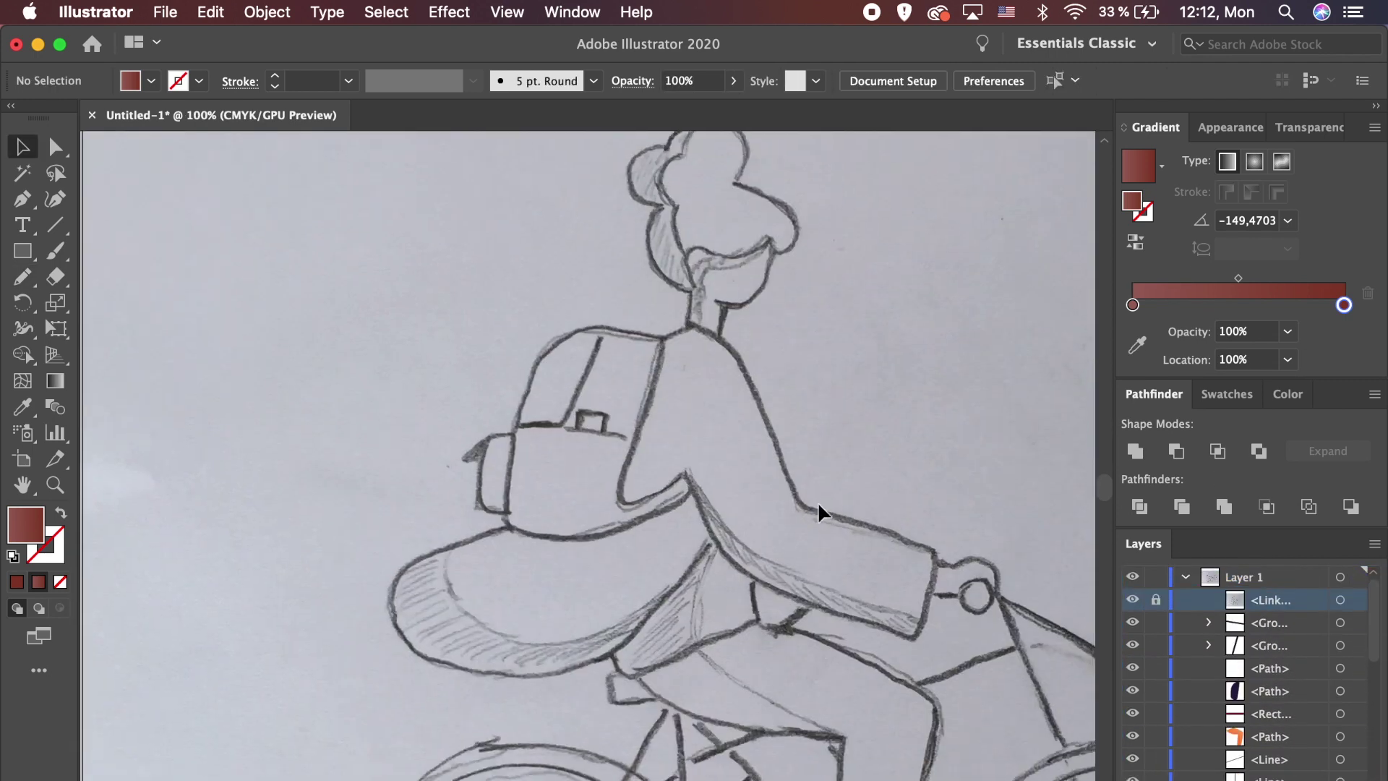
scroll(817, 501, down, 1)
Step: Trace the shaded area along the coat tail's lower edge with the Pencil tool, then hide the sketch
key(n)
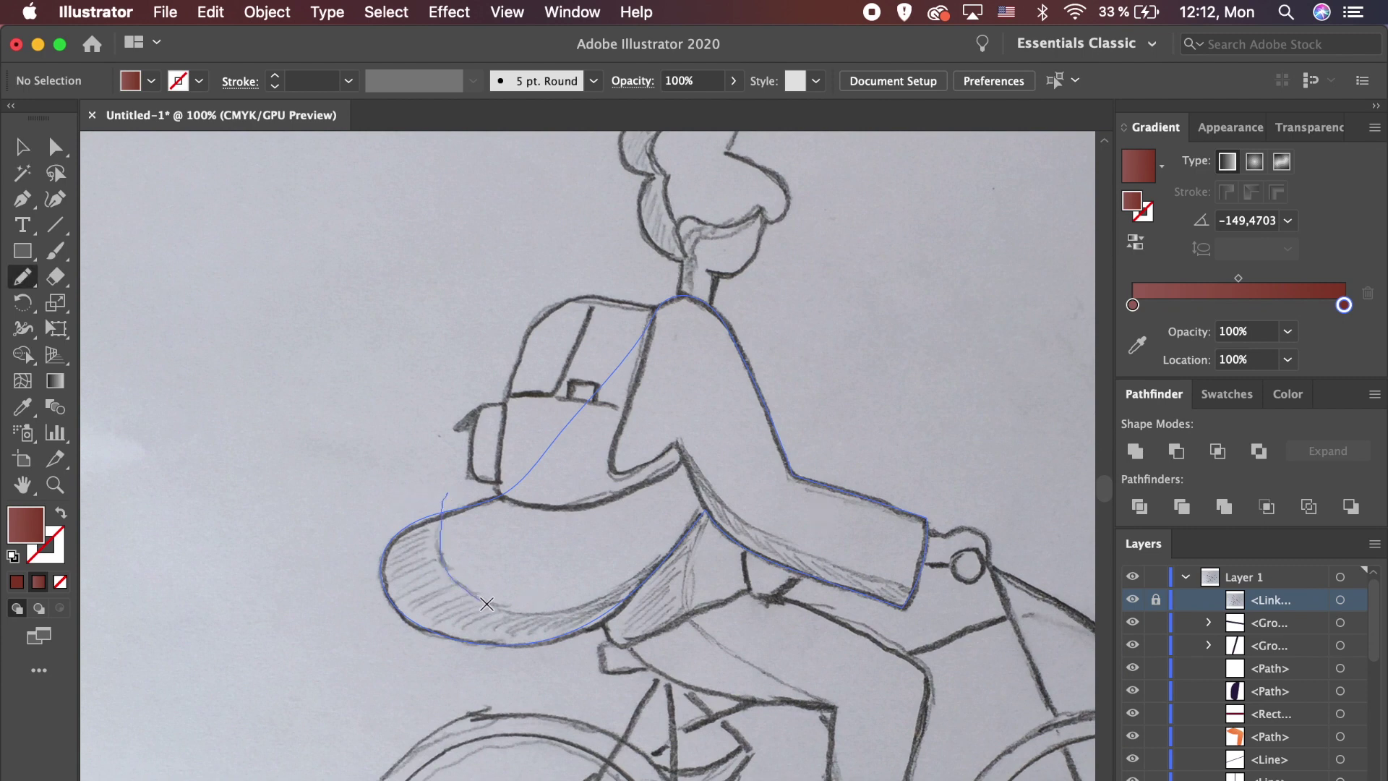
drag(449, 495, 442, 489)
click(1132, 622)
key(v)
click(344, 584)
click(325, 556)
Step: Fill the coat tail's shadow shape with a linear dark brown gradient whose end stop has 10% opacity
click(1227, 161)
double_click(1133, 331)
click(1217, 398)
click(1344, 331)
text(10)
key(Return)
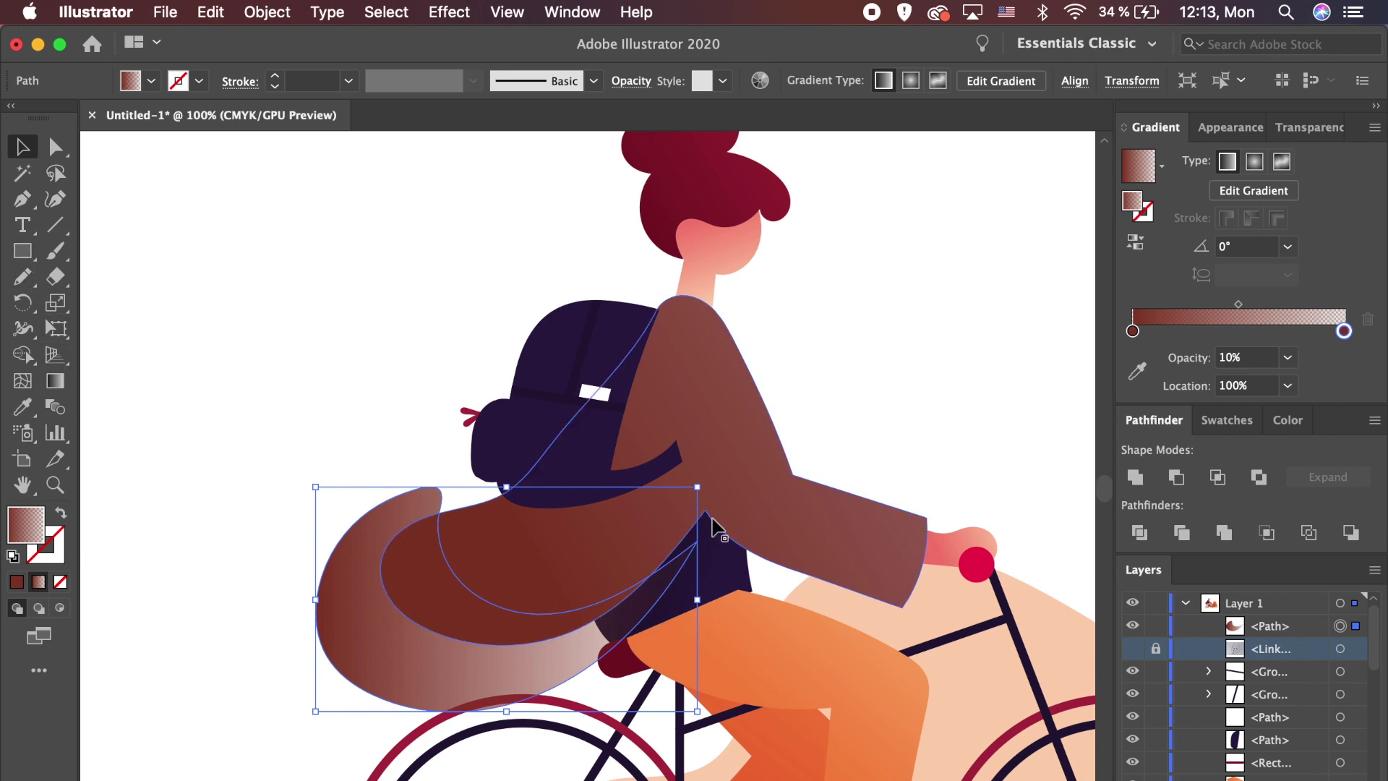
Step: Change the start colour of the coat shadow's gradient to black
double_click(1132, 331)
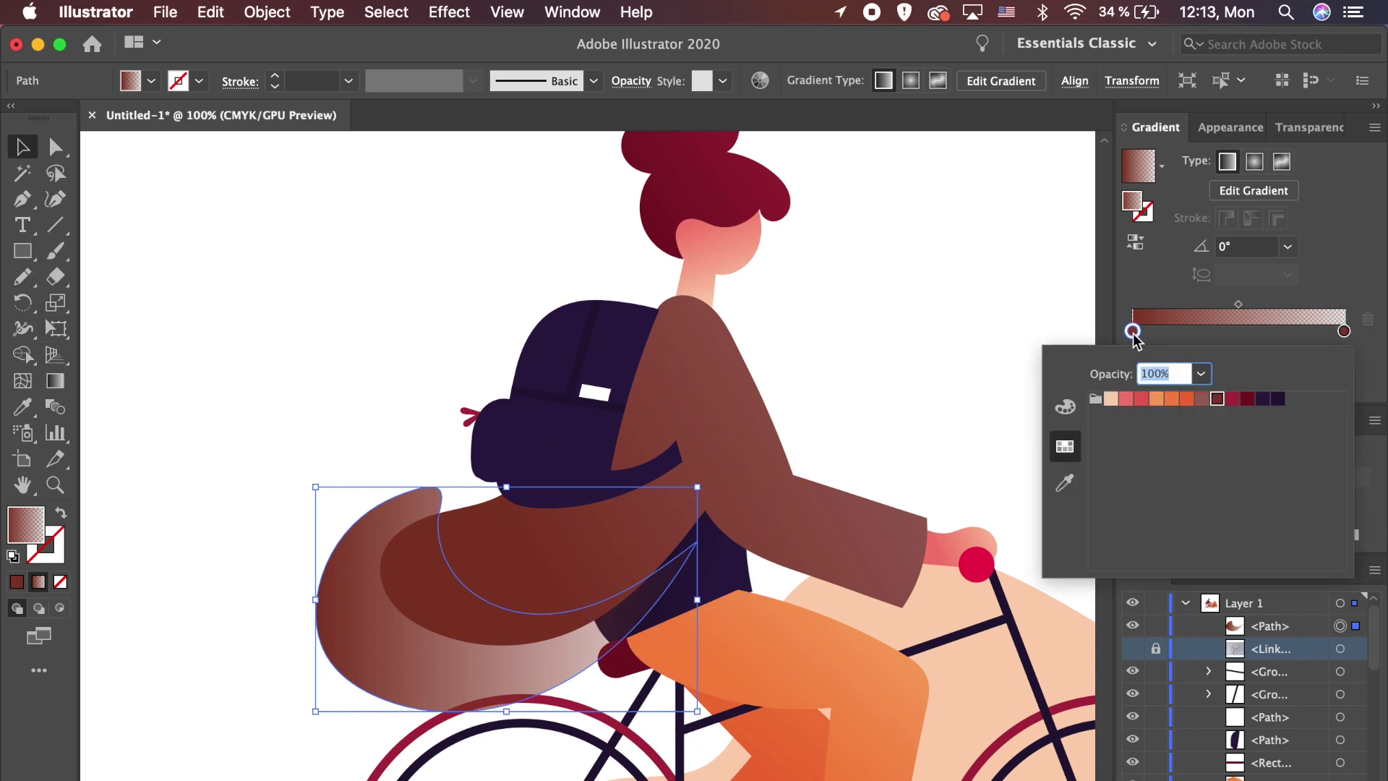
click(1065, 409)
click(1099, 521)
key(Escape)
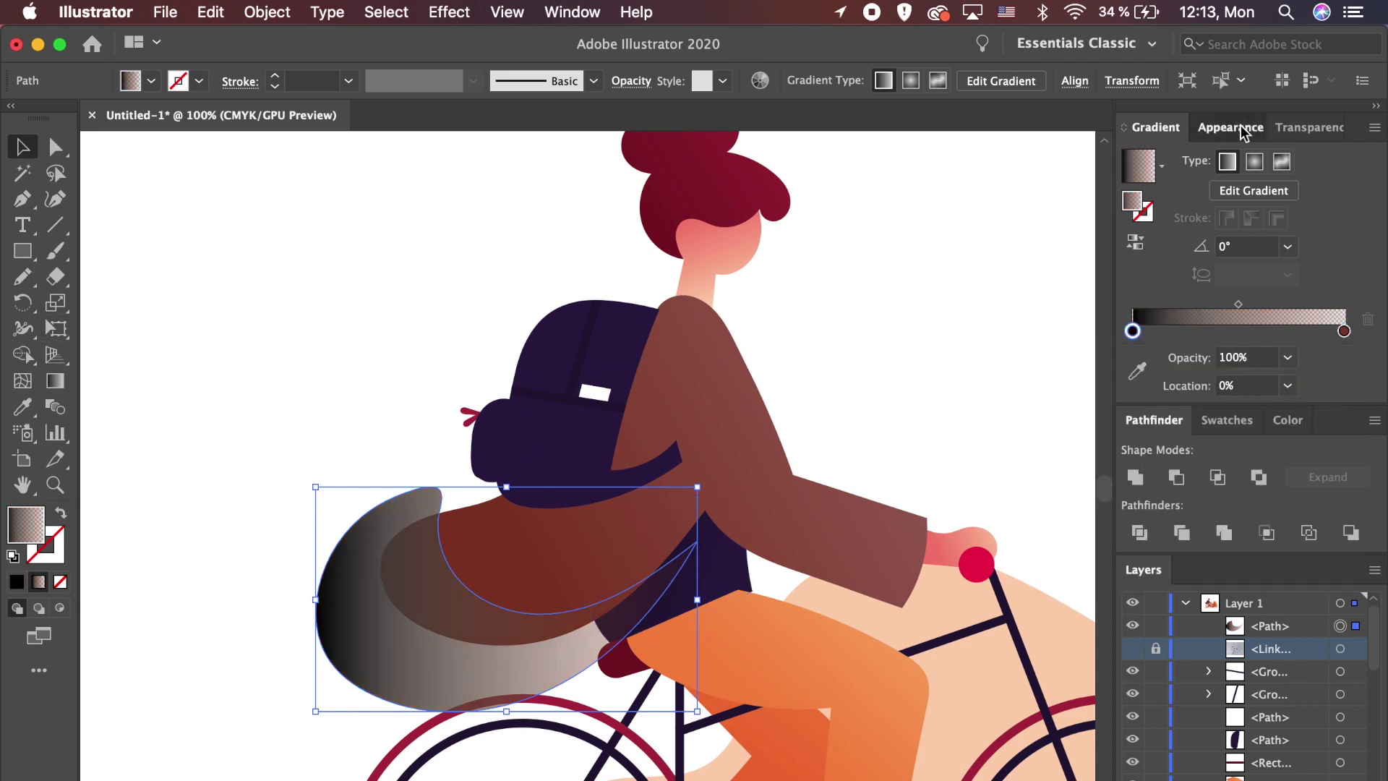
Step: Set the coat shadow's blending mode to Multiply and trim off the part lying outside the coat
click(1309, 127)
click(1171, 160)
click(1171, 194)
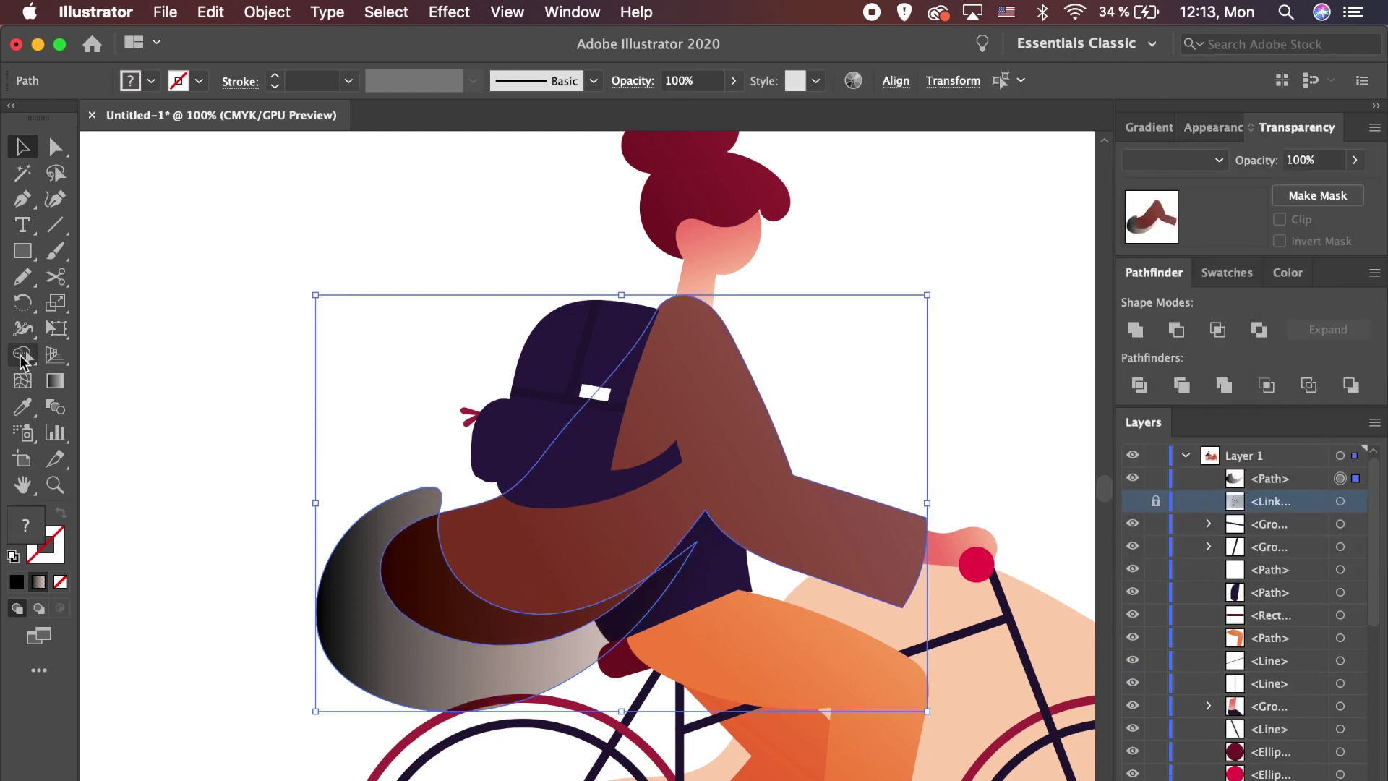
key(a)
click(372, 678)
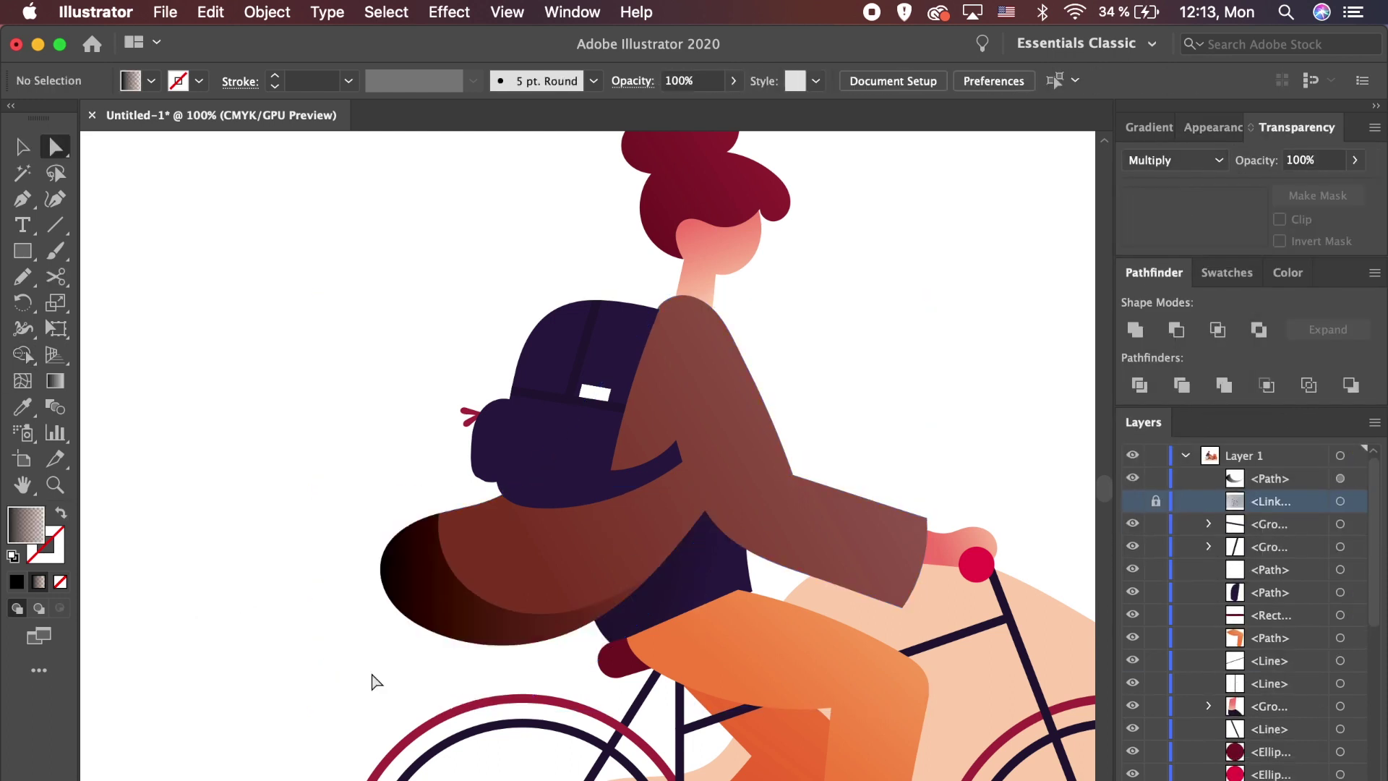
Step: Set the coat shadow's opacity to 30%
click(396, 623)
text(30)
key(Return)
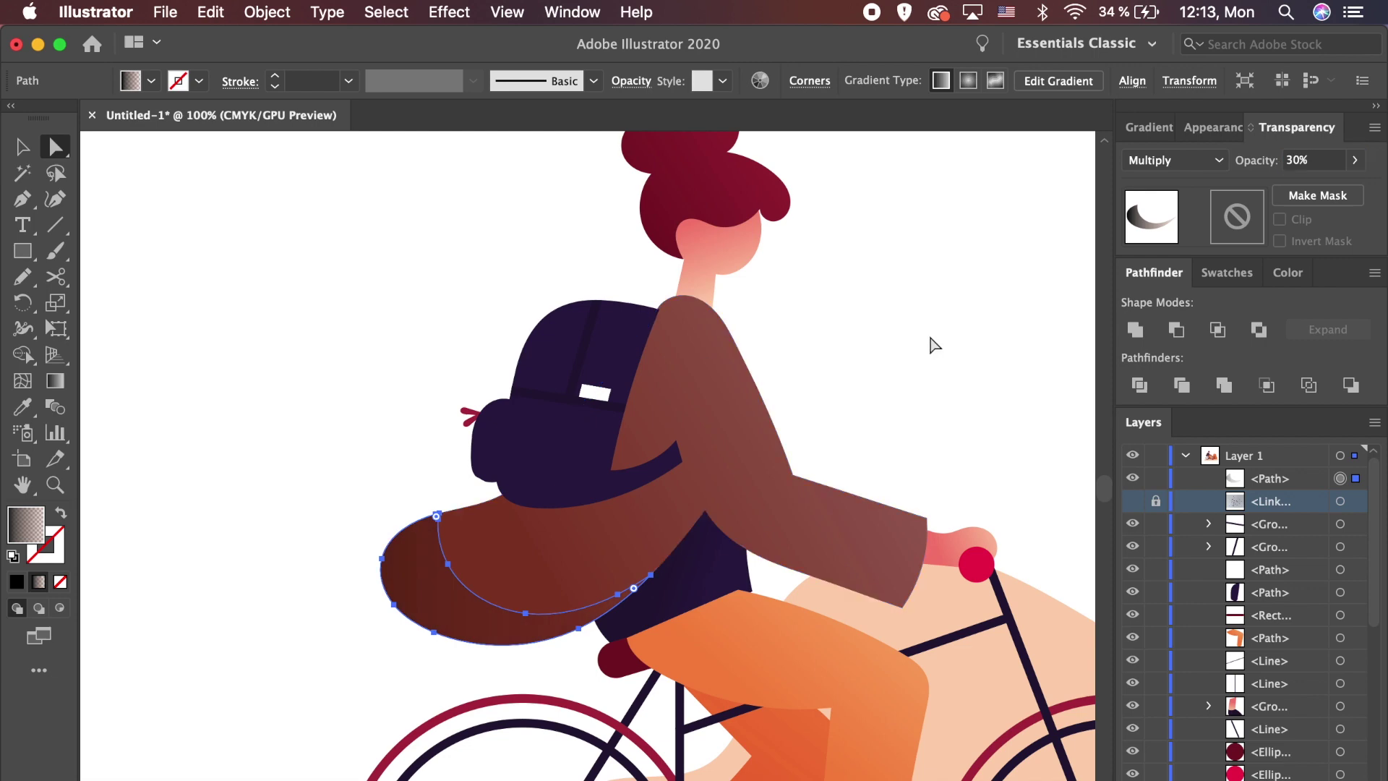
click(930, 340)
key(super+minus)
key(super+minus)
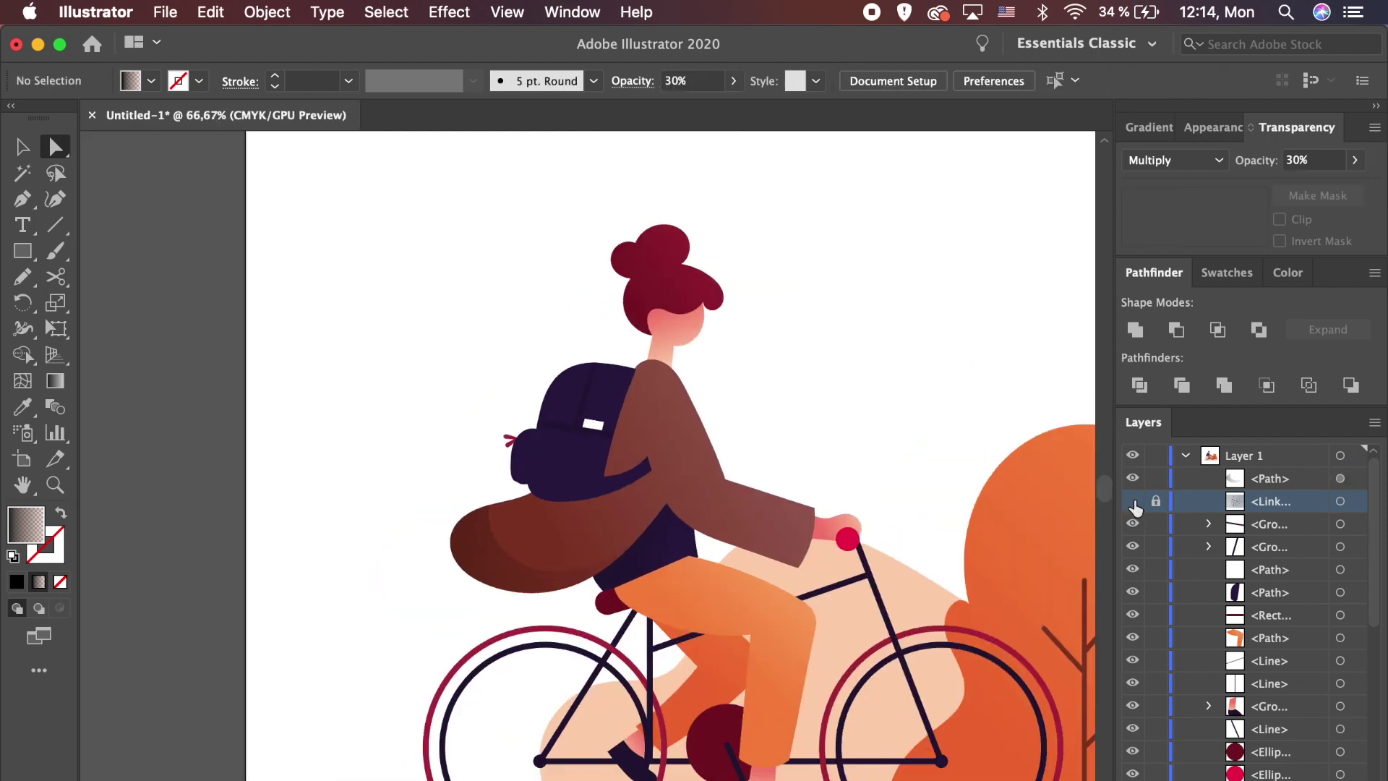
Step: Show the sketch and trace the shaded area along the back of the bun and hair with the Pencil tool
click(1132, 501)
key(super+equal)
key(super+equal)
key(n)
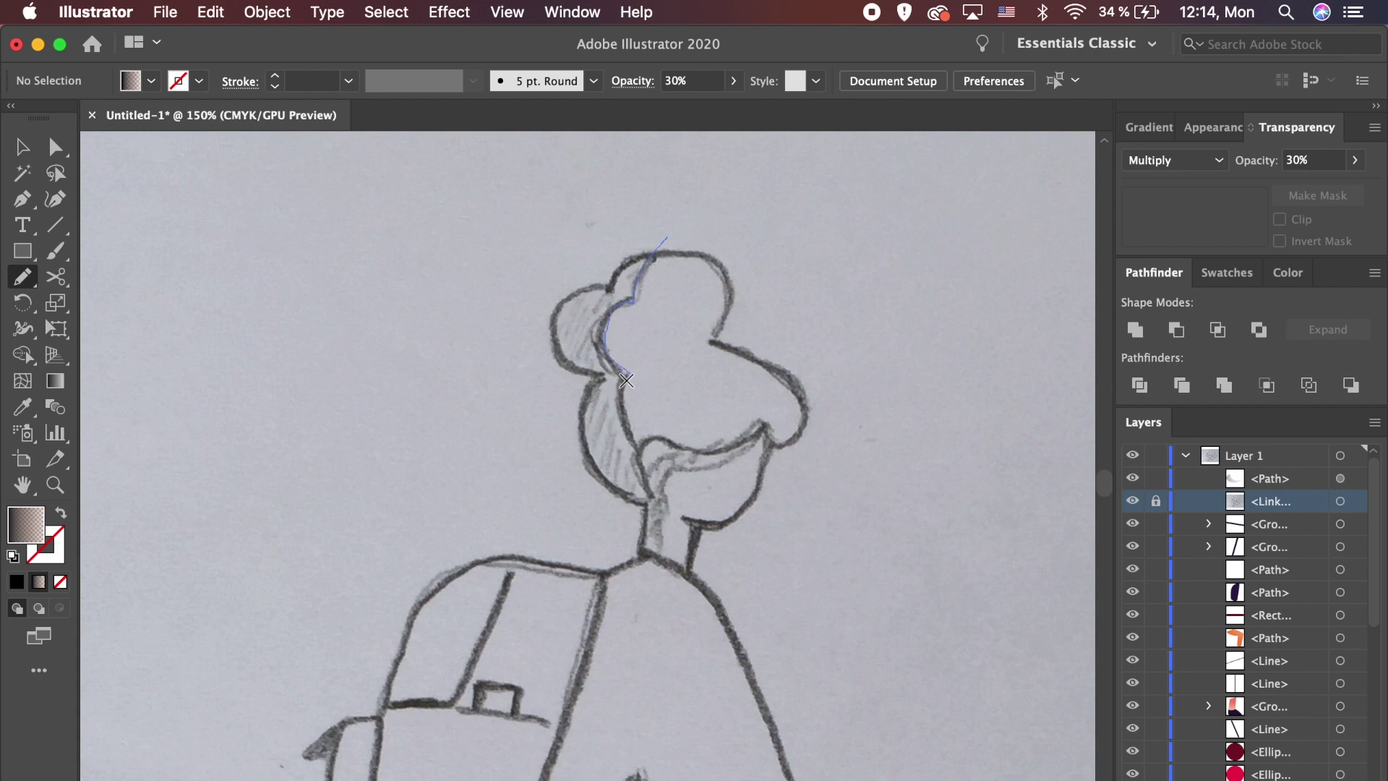
drag(659, 238, 659, 242)
Step: Trace a closed shadow shape running under the fringe and down the back of the neck
drag(768, 412, 678, 474)
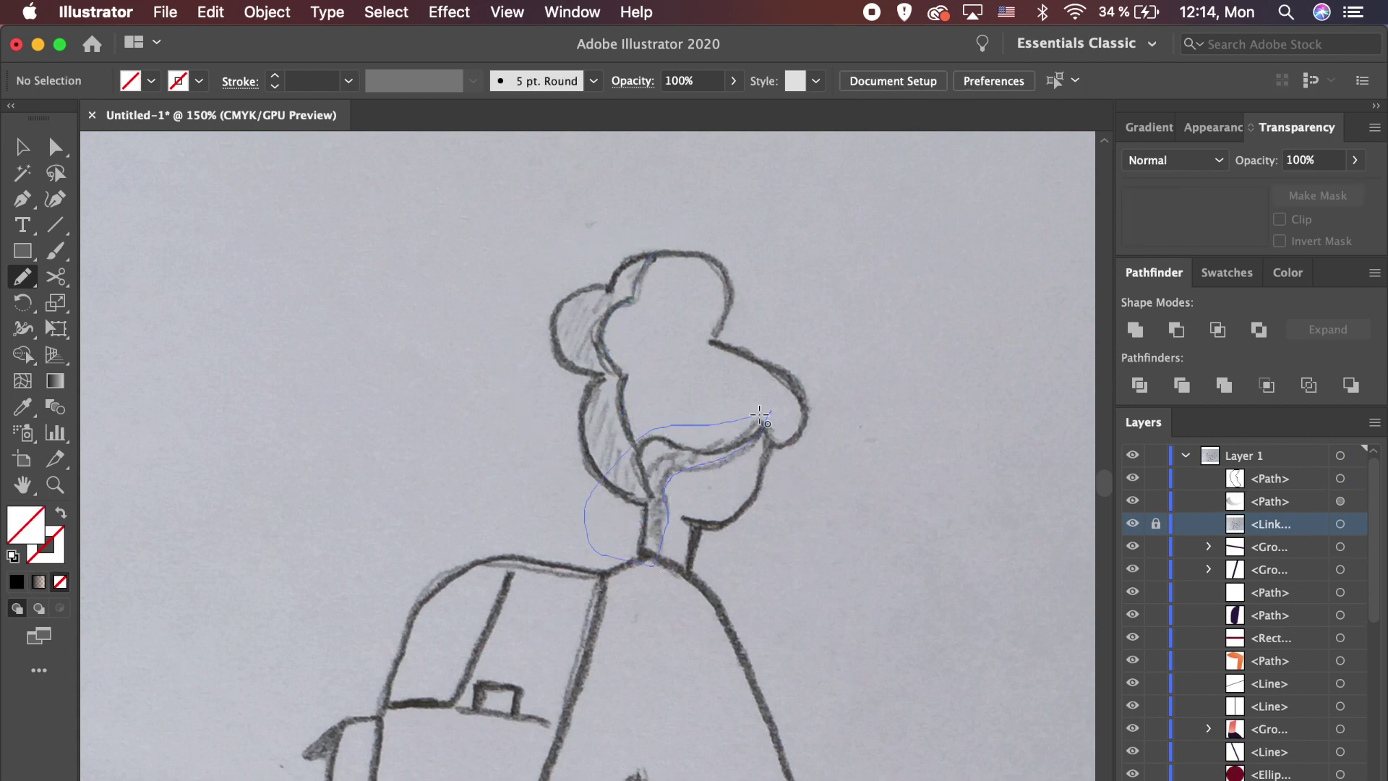
drag(750, 417, 770, 412)
key(v)
click(851, 556)
Step: Trace the shaded band along the sleeve's underside and refine the curve at its inner end
scroll(850, 556, down, 10)
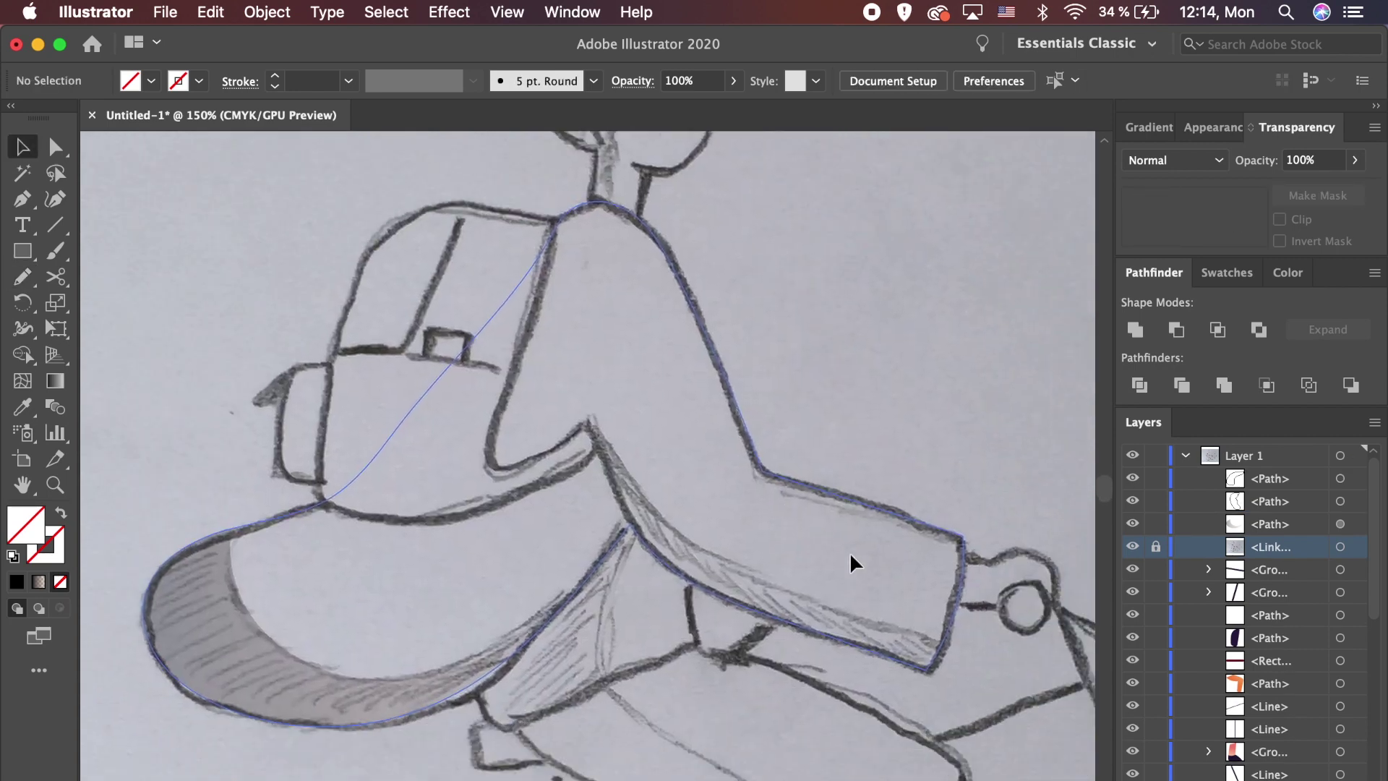
key(n)
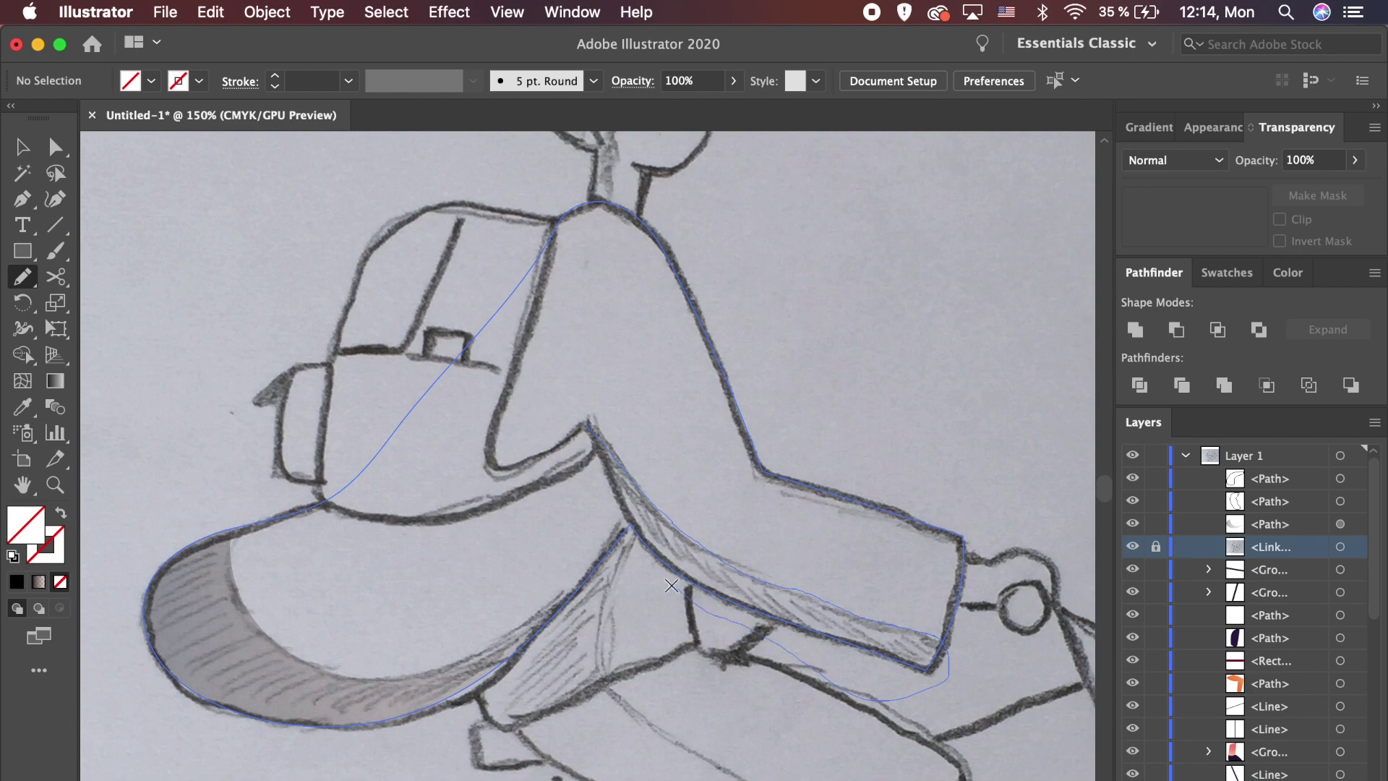
drag(611, 481, 597, 444)
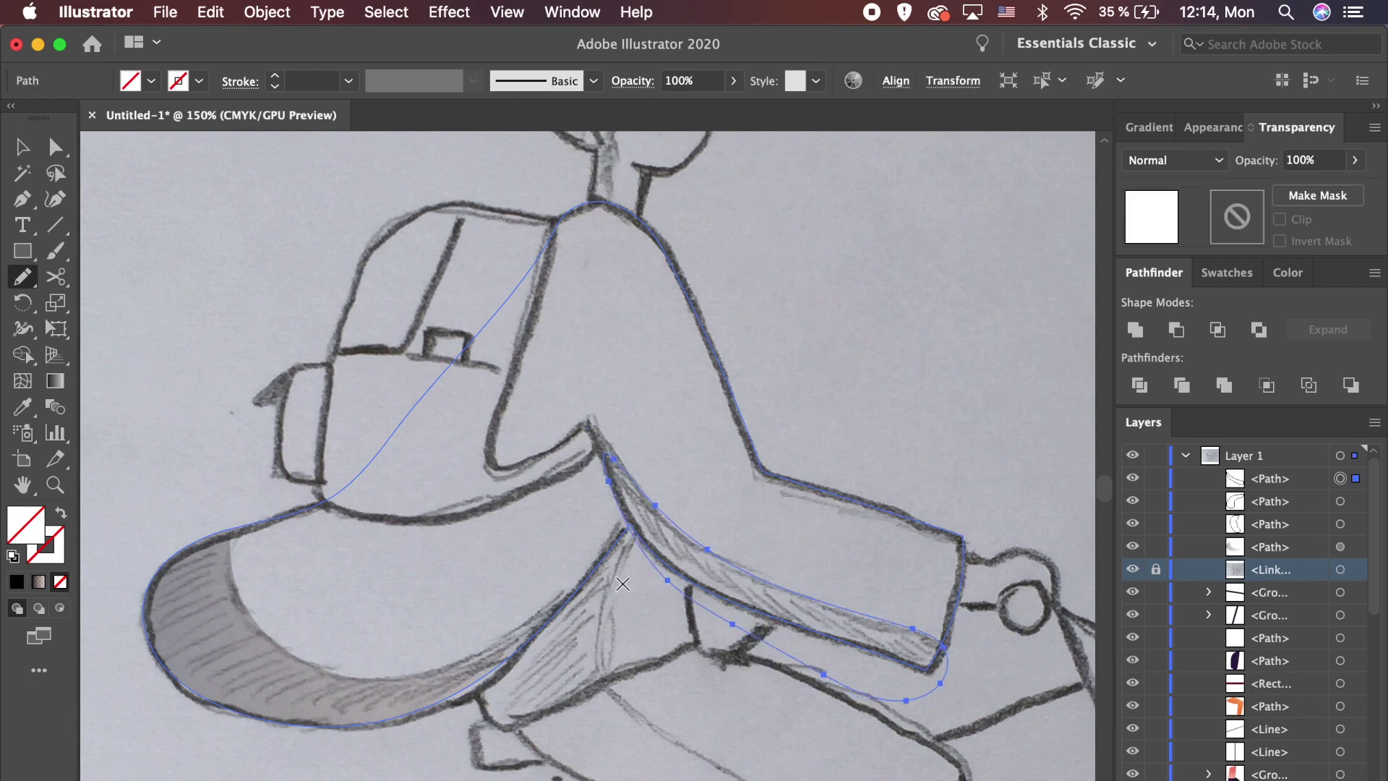
key(super+equal)
key(a)
drag(437, 417, 449, 415)
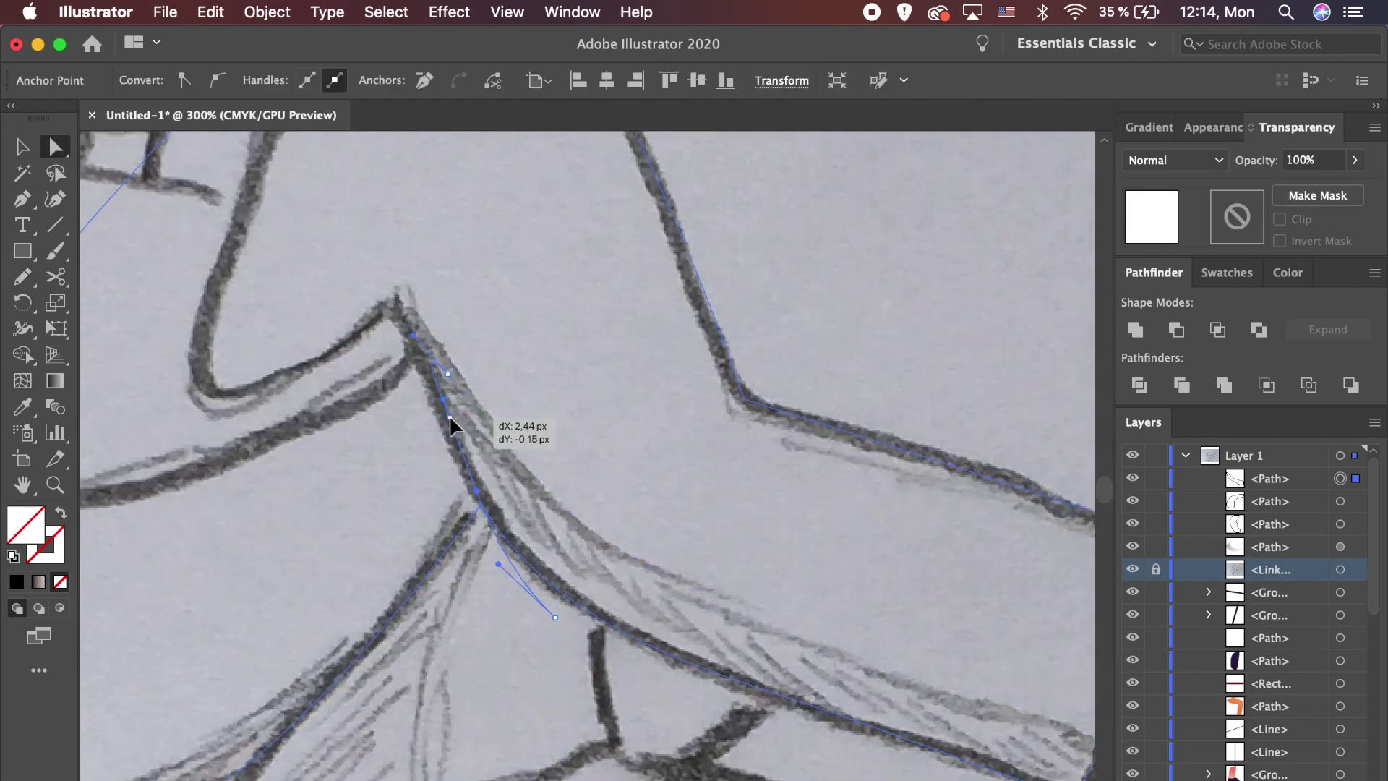
drag(555, 615, 567, 611)
click(506, 641)
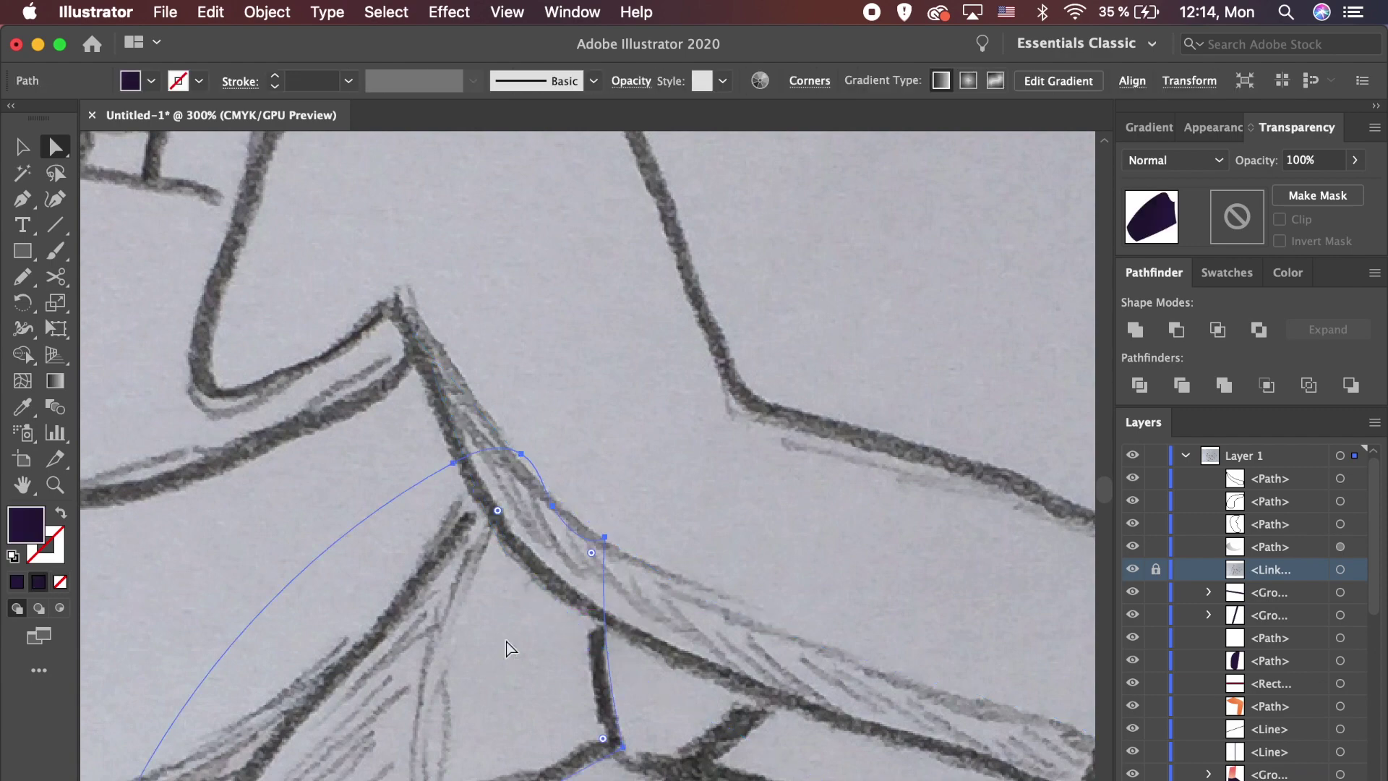
Step: Hide the sketch and copy the coat tail shadow's Multiply gradient and 30% opacity onto the sleeve shadow shape
key(super+minus)
key(super+minus)
key(super+minus)
key(super+minus)
key(n)
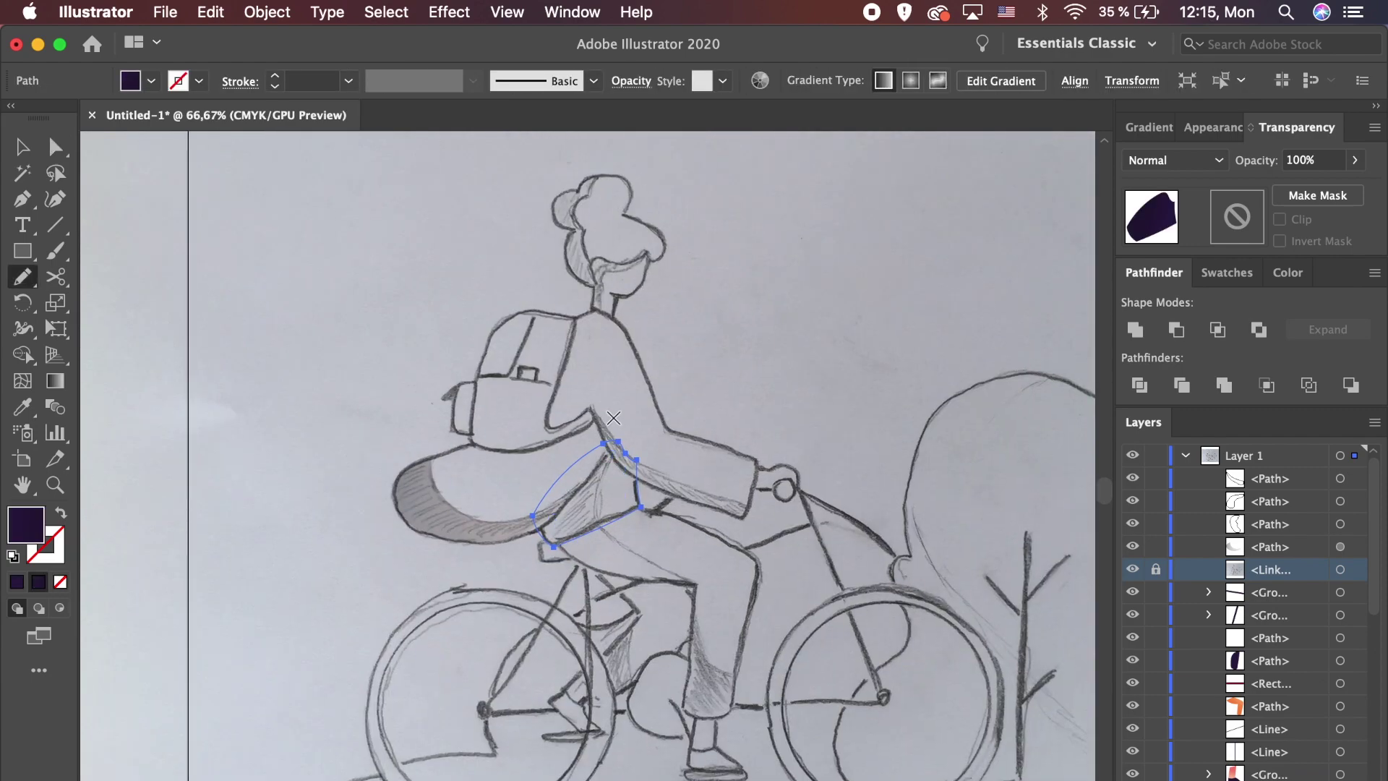
key(v)
click(614, 417)
key(v)
click(737, 530)
click(1132, 569)
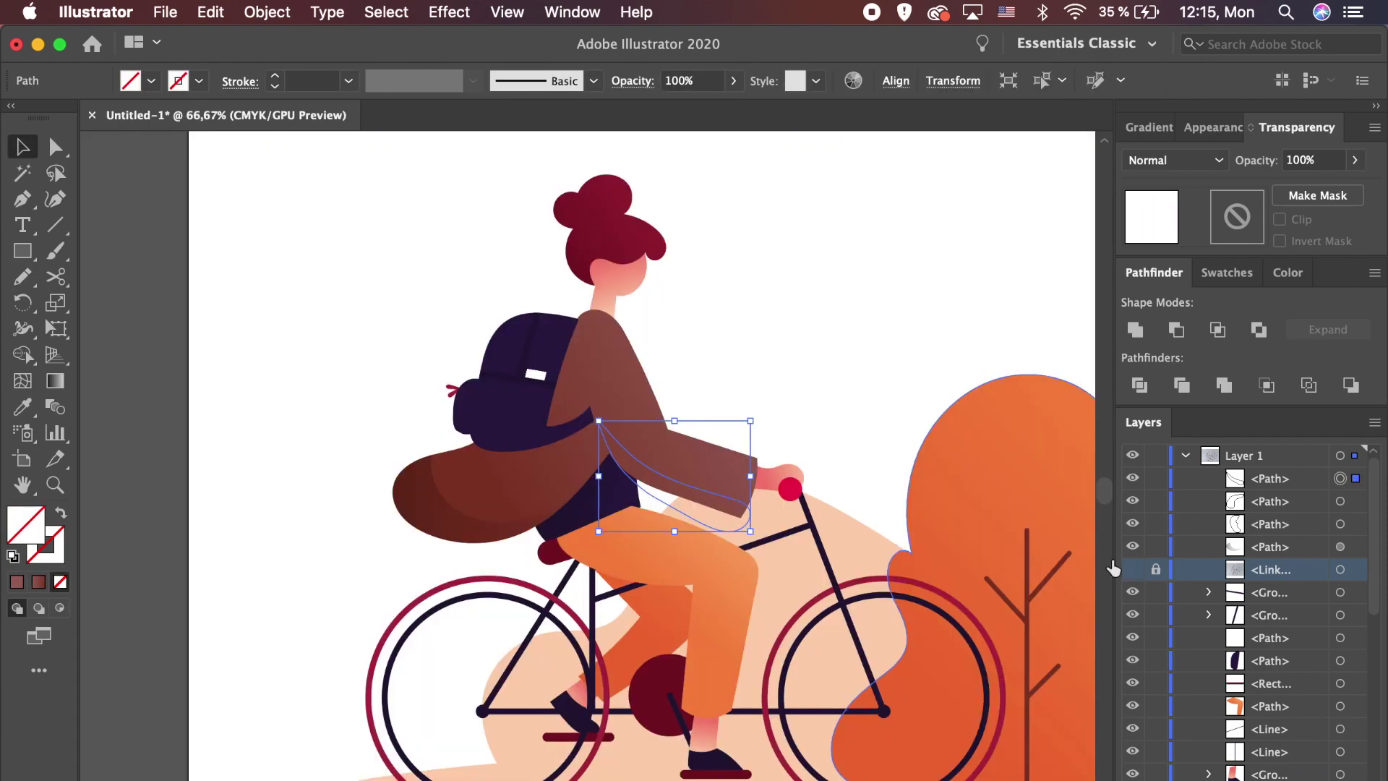
click(419, 515)
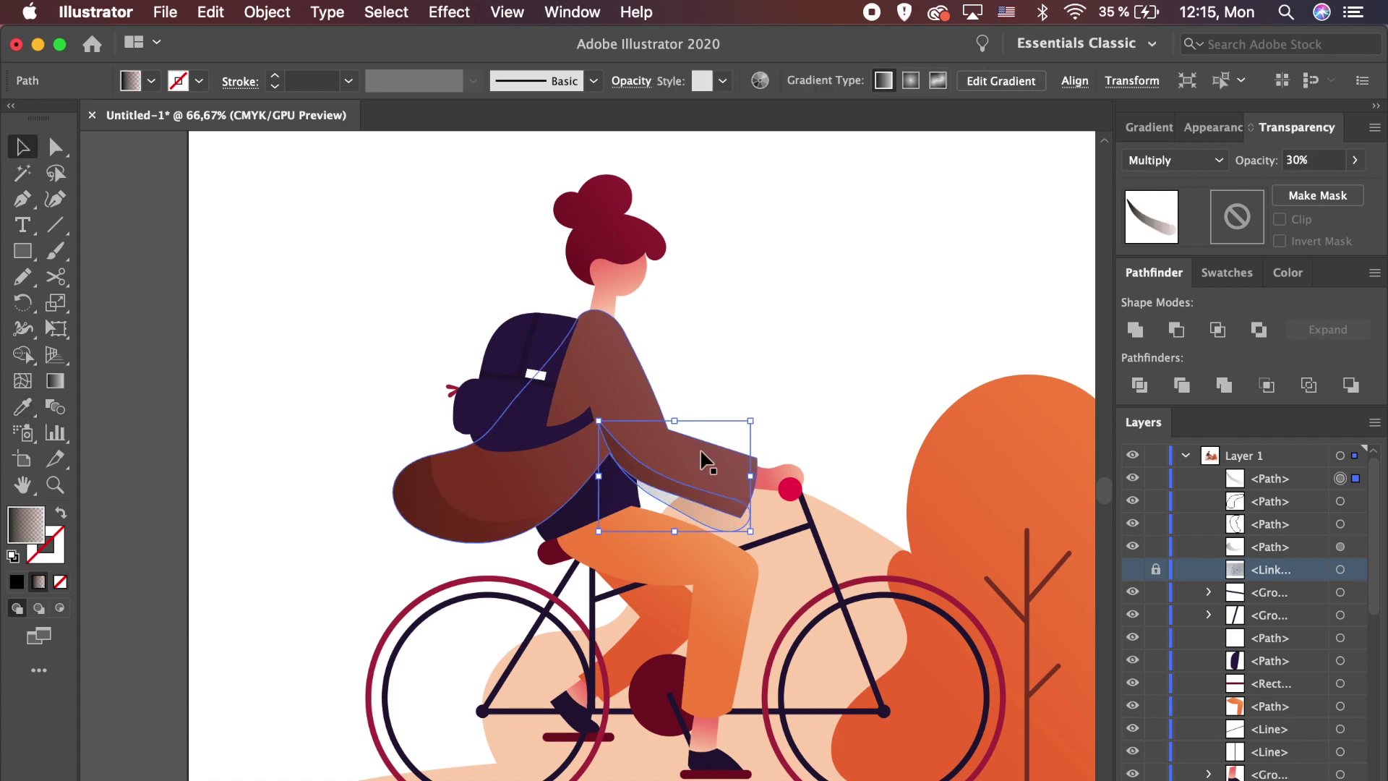
Step: Split the sleeve shadow against the coat shape and delete the piece hanging below the sleeve
shift+click(707, 458)
click(23, 355)
click(685, 513)
key(a)
click(709, 546)
click(707, 516)
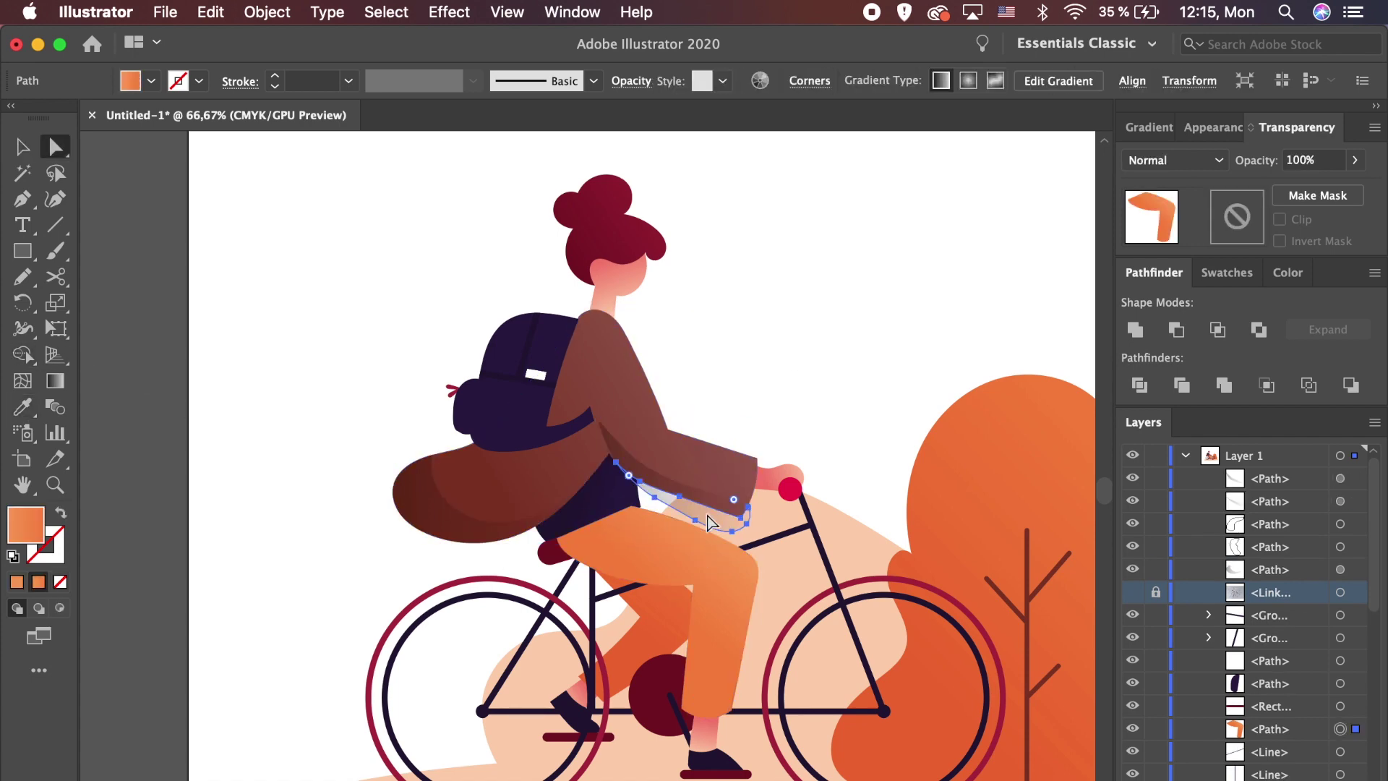
key(Delete)
Step: Reshape the sleeve shadow's inner end so it tapers to the backpack strap's corner, removing the extra anchor point
key(super+equal)
key(super+equal)
key(super+equal)
click(660, 366)
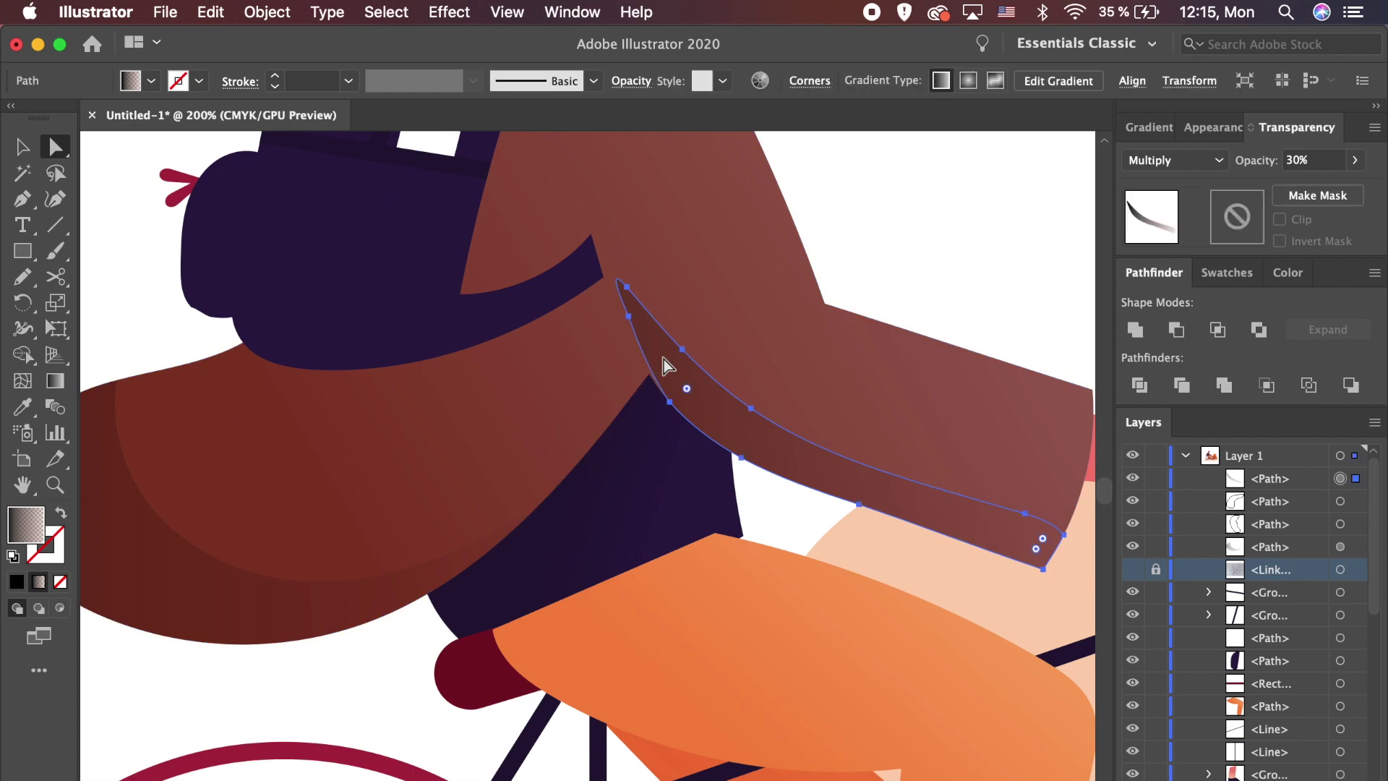
key(super+equal)
key(super+equal)
drag(465, 538, 423, 481)
drag(462, 529, 436, 554)
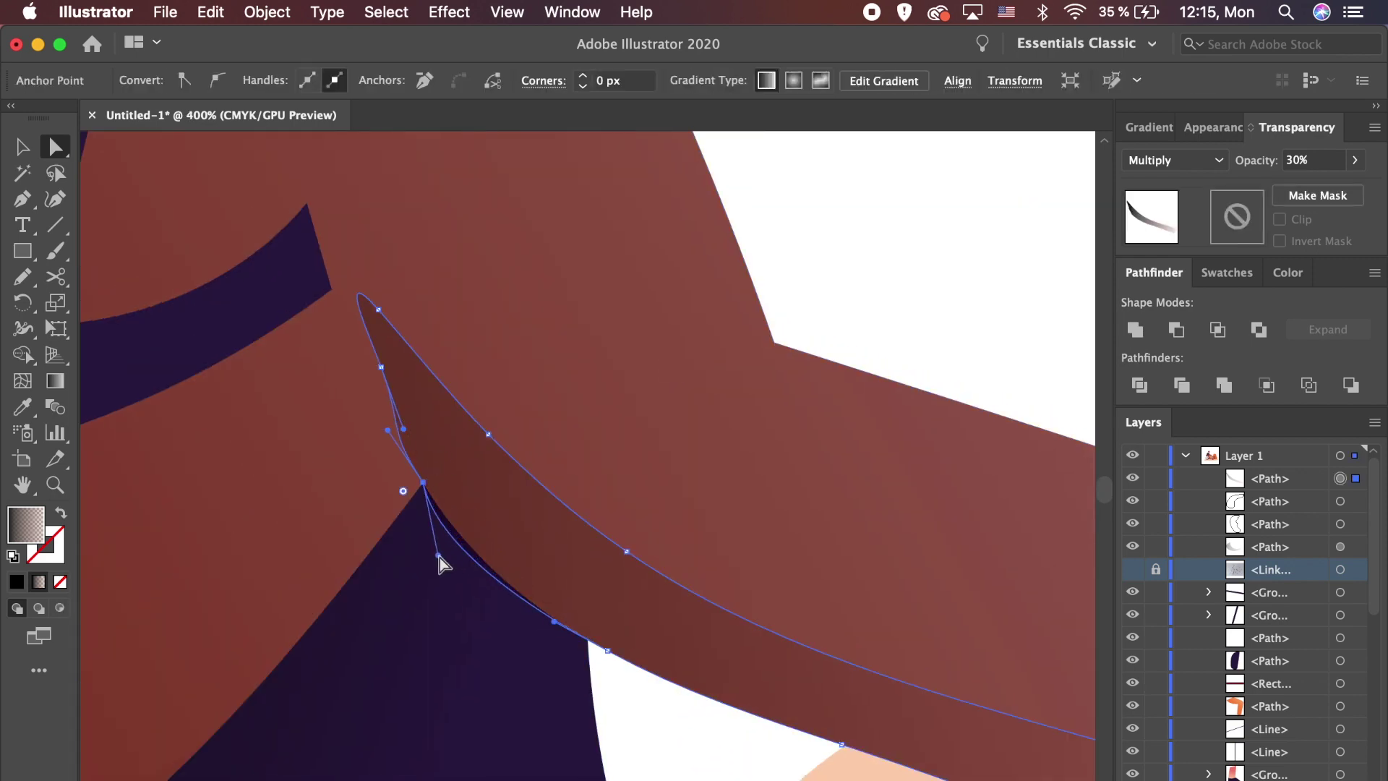
click(381, 368)
key(Delete)
drag(387, 313, 335, 294)
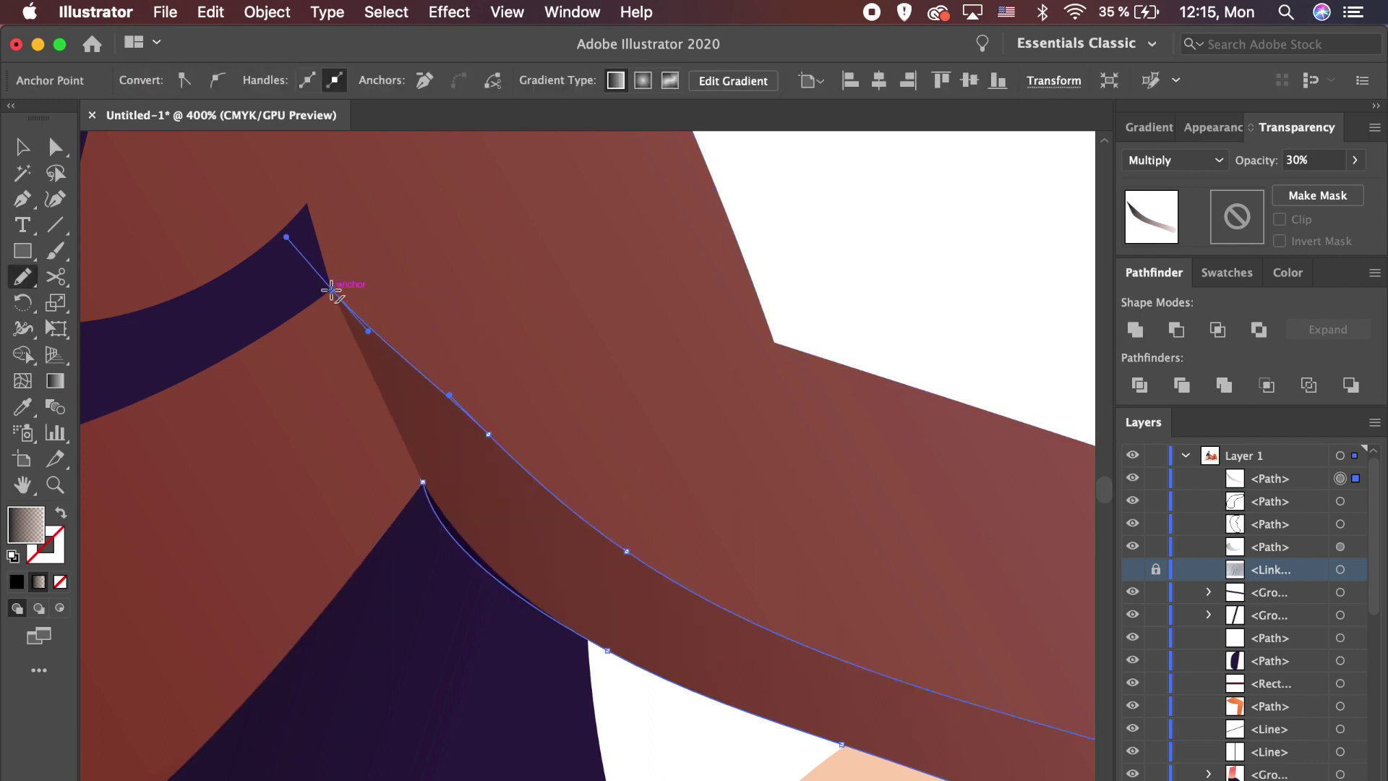
click(332, 289)
key(v)
click(646, 727)
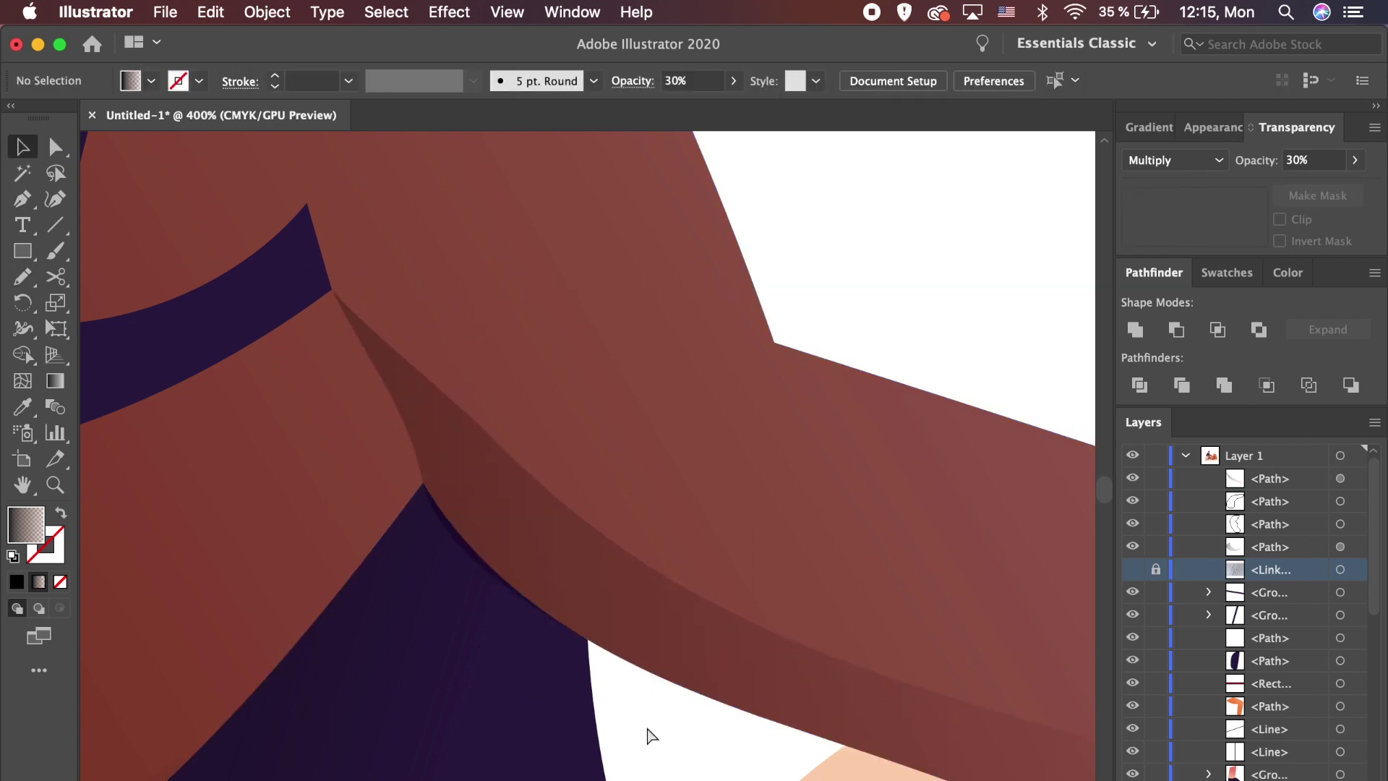
Step: Split the sleeve shadow against the coat again and delete the sliver overlapping the dark shirt
key(super+minus)
key(super+minus)
key(super+minus)
key(super+minus)
click(631, 491)
click(772, 382)
key(super+plus)
key(super+plus)
key(super+plus)
click(575, 500)
shift+click(629, 405)
key(shift+m)
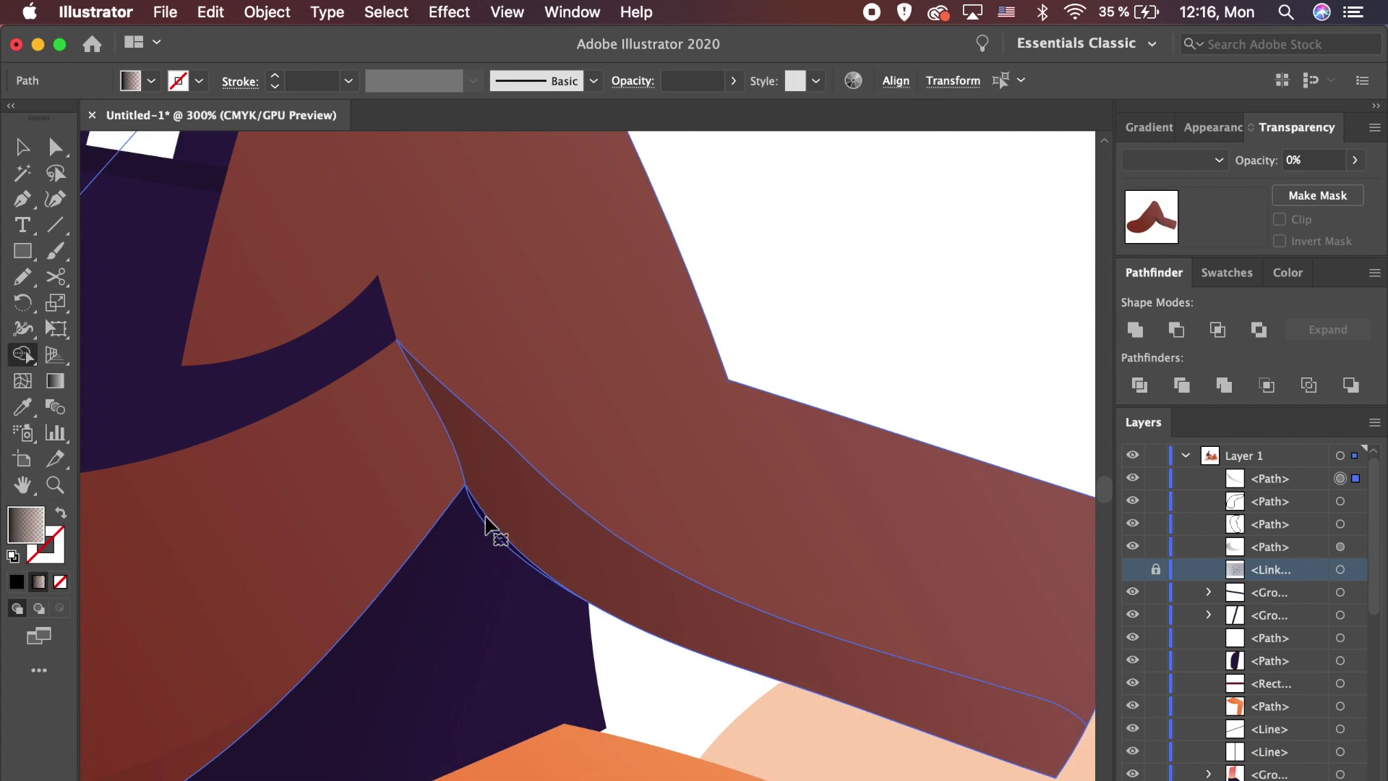
key(super+plus)
key(super+plus)
key(super+plus)
scroll(486, 517, down, 3)
scroll(486, 518, right, 3)
click(848, 678)
key(a)
click(855, 692)
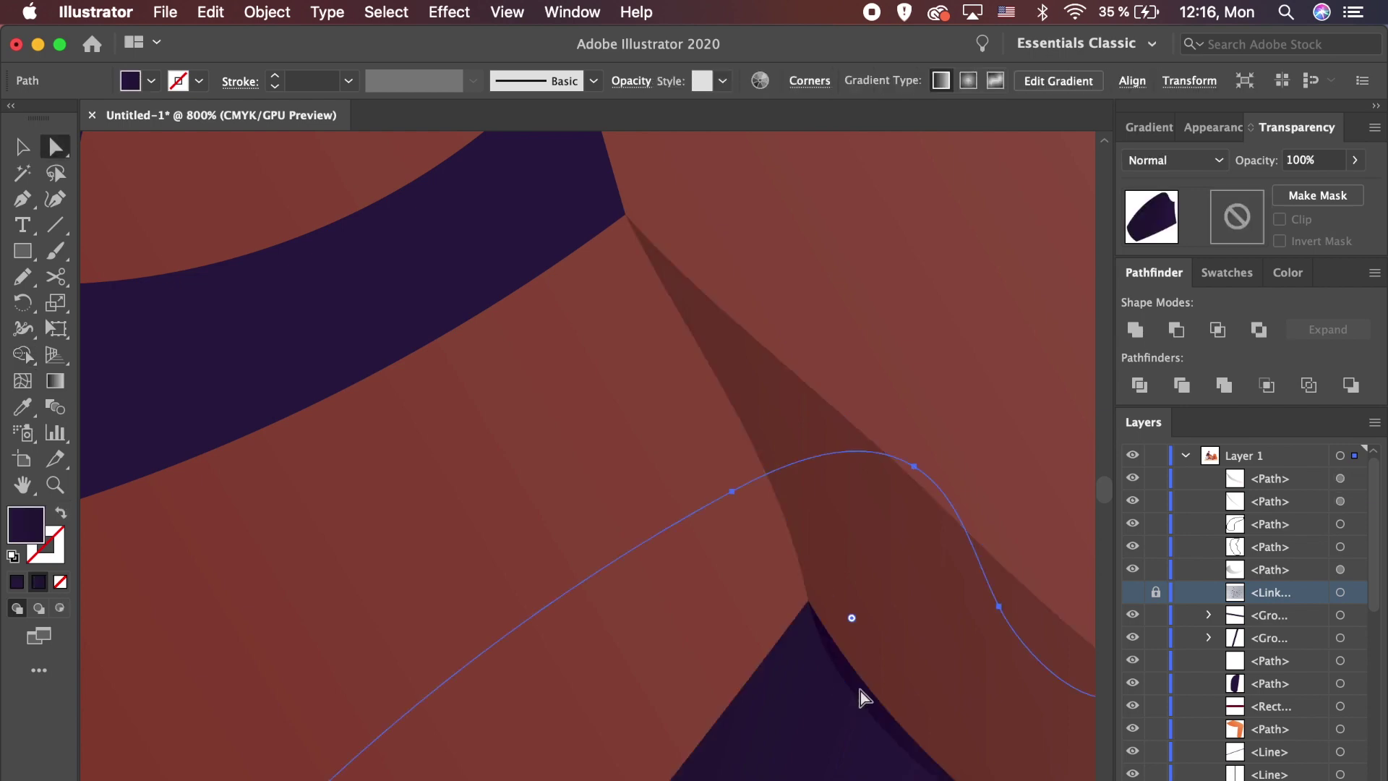
click(861, 690)
key(Delete)
Step: Give the traced hair shadow the same Multiply gradient with 30% opacity as the coat shadows
key(minus)
key(super+minus)
key(super+minus)
key(super+minus)
key(super+minus)
key(super+minus)
key(super+minus)
key(super+minus)
key(super+minus)
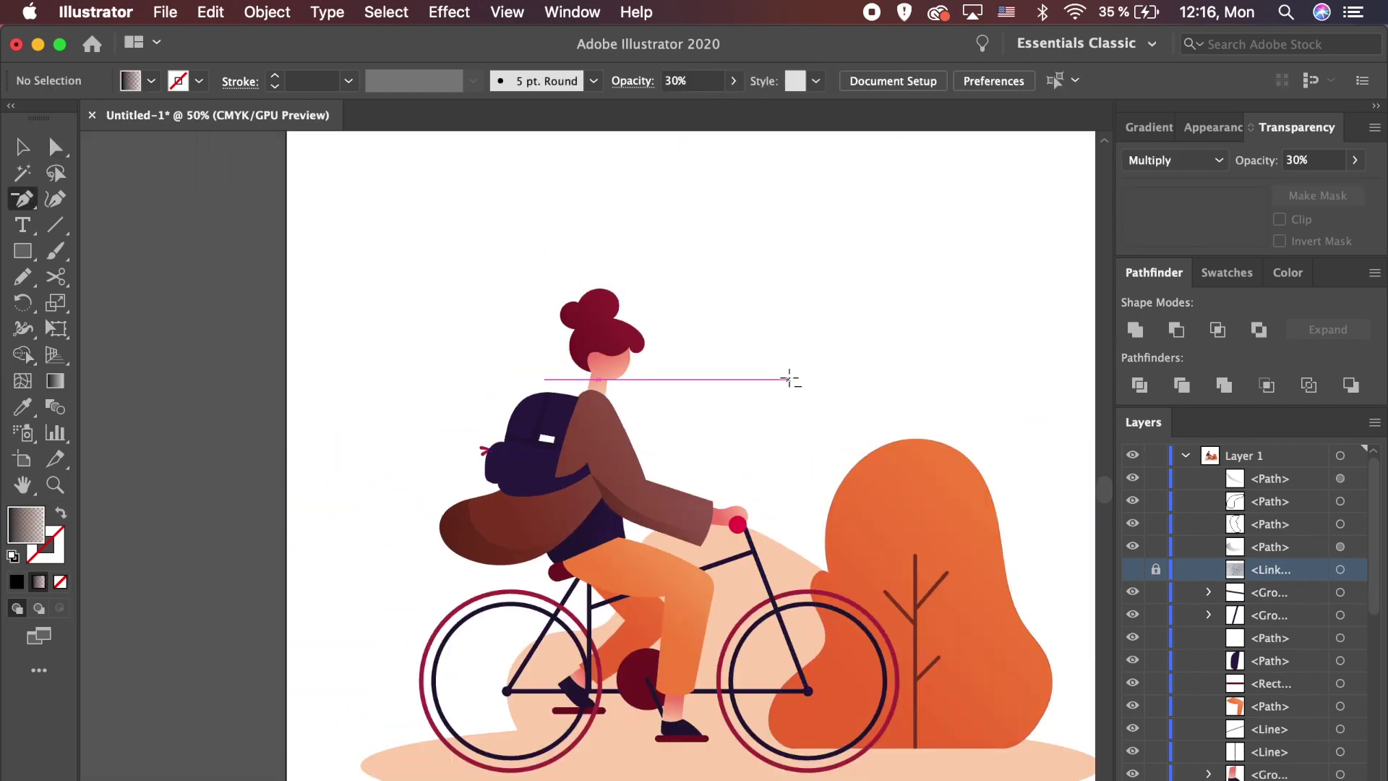
key(v)
key(super+plus)
key(super+plus)
scroll(777, 396, up, 5)
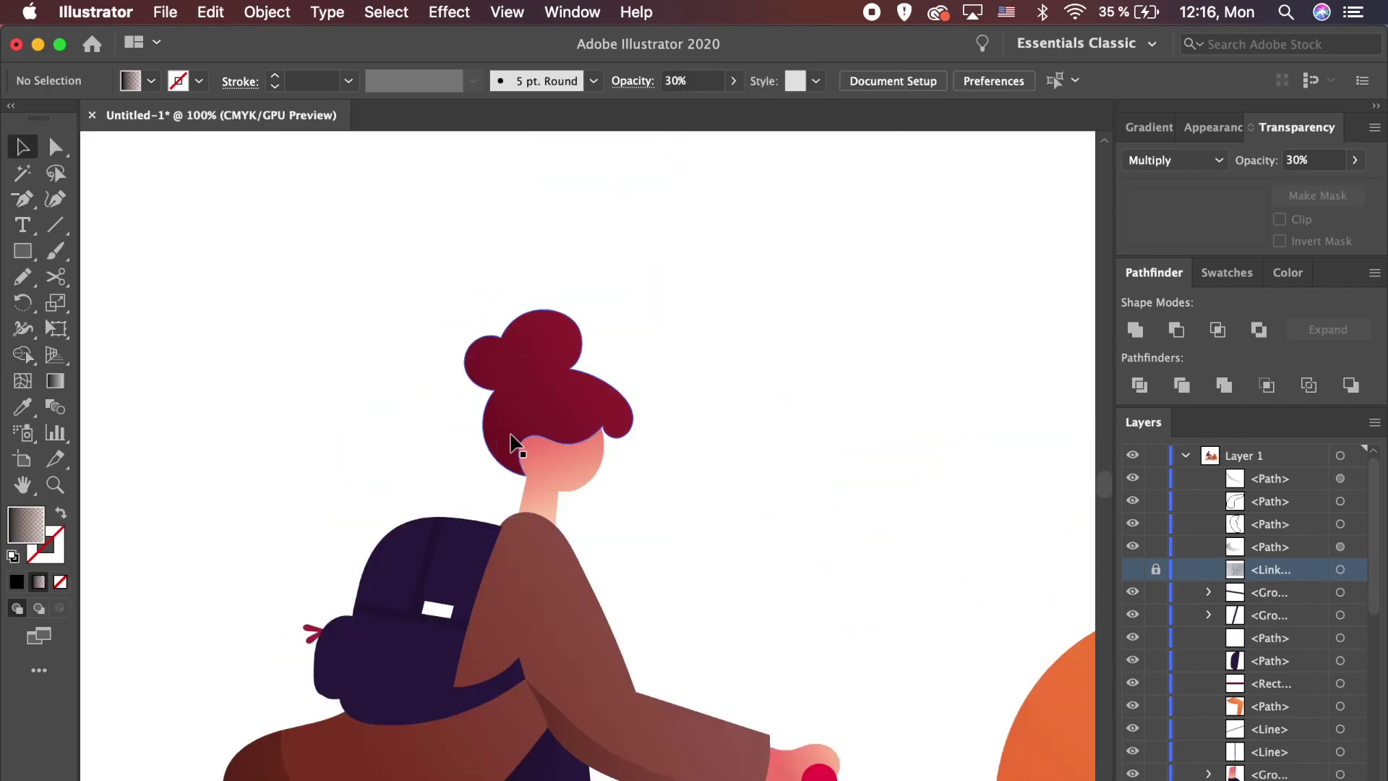
click(520, 433)
key(i)
click(521, 433)
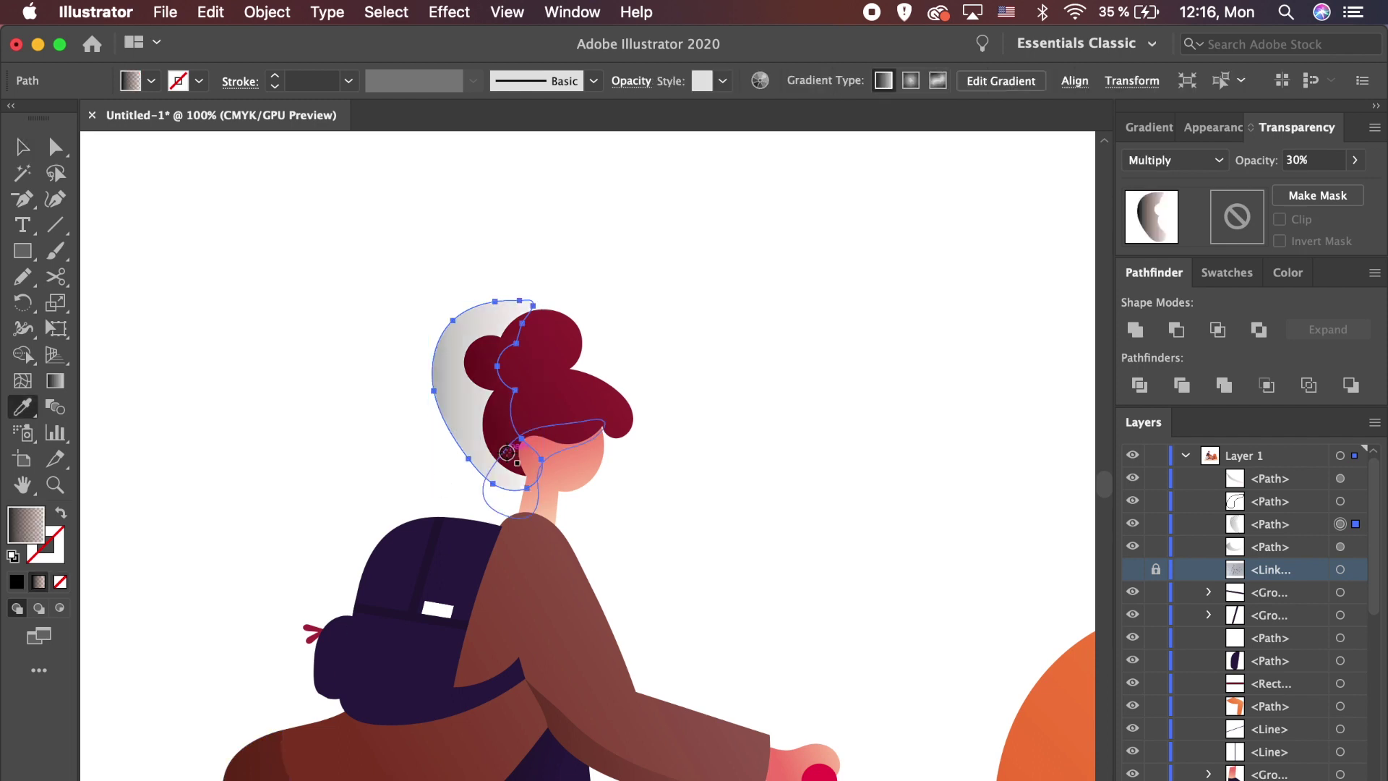
Step: Split the hair shadow against the hair shape and delete the part lying outside the hair
key(v)
shift+click(558, 378)
key(shift+m)
click(447, 394)
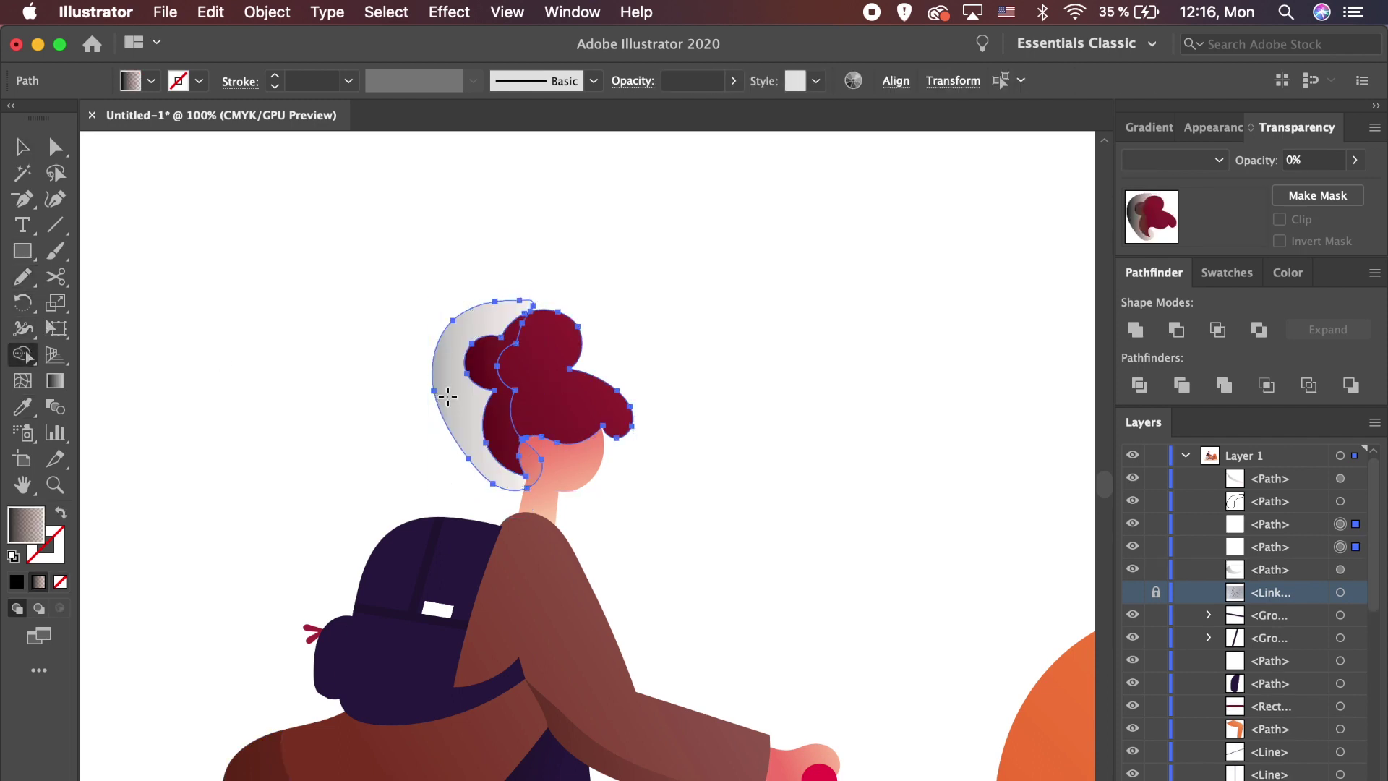
key(a)
click(420, 394)
click(435, 391)
key(Delete)
key(Delete)
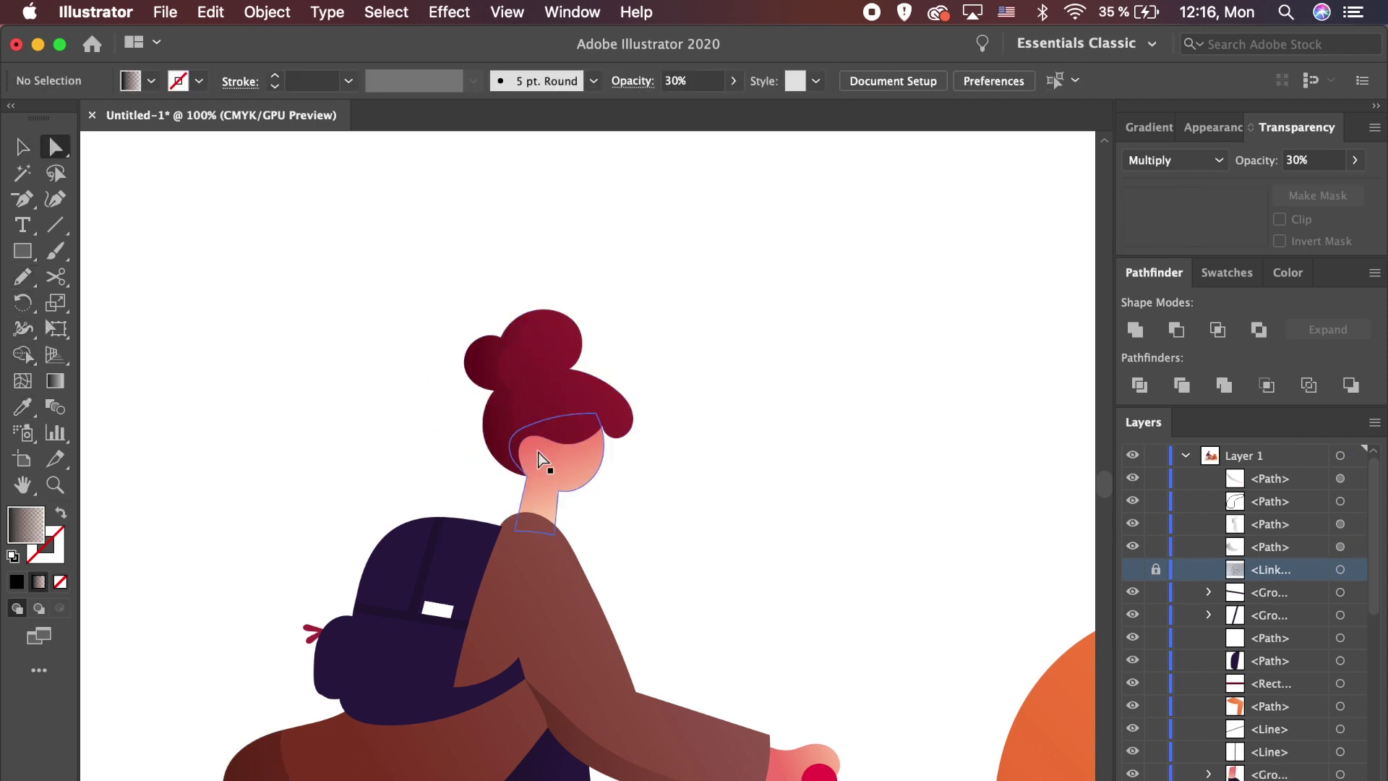
Step: Copy the hair shadow's Multiply gradient and 30% opacity onto the face and neck shadow shape
key(v)
click(540, 452)
click(546, 459)
key(i)
click(489, 407)
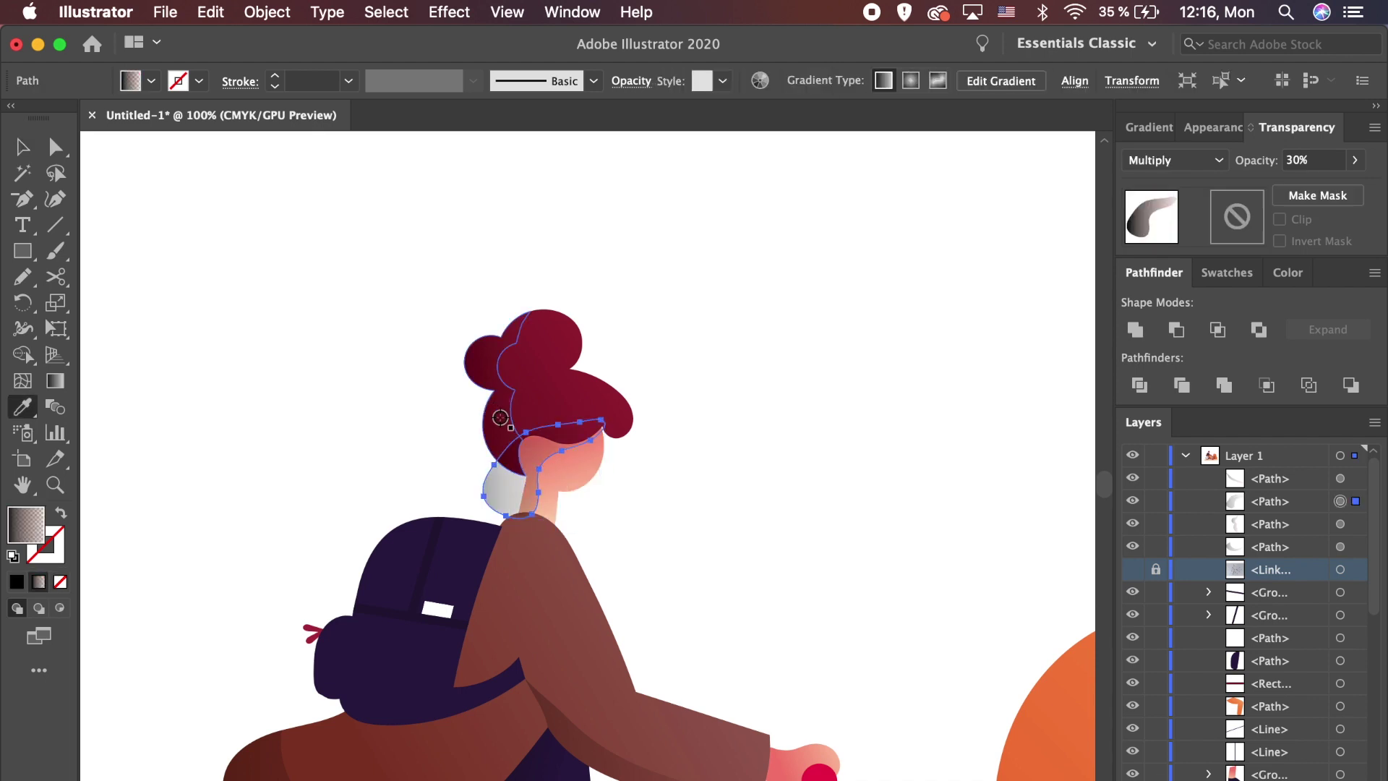
Step: Trim the face and neck shadow to the skin shape and clear its overlap with the hair
key(v)
shift+click(587, 476)
key(shift+m)
alt+click(499, 488)
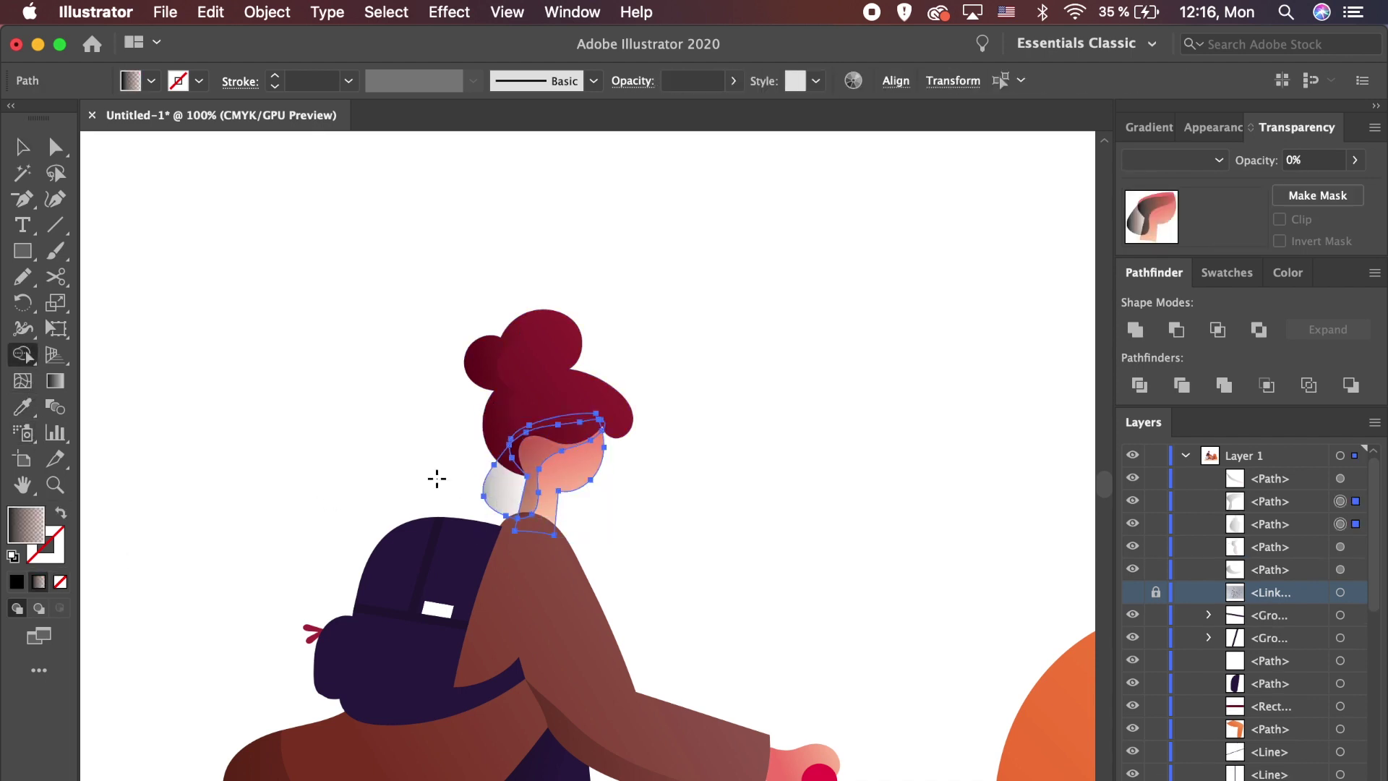
key(a)
click(489, 506)
key(v)
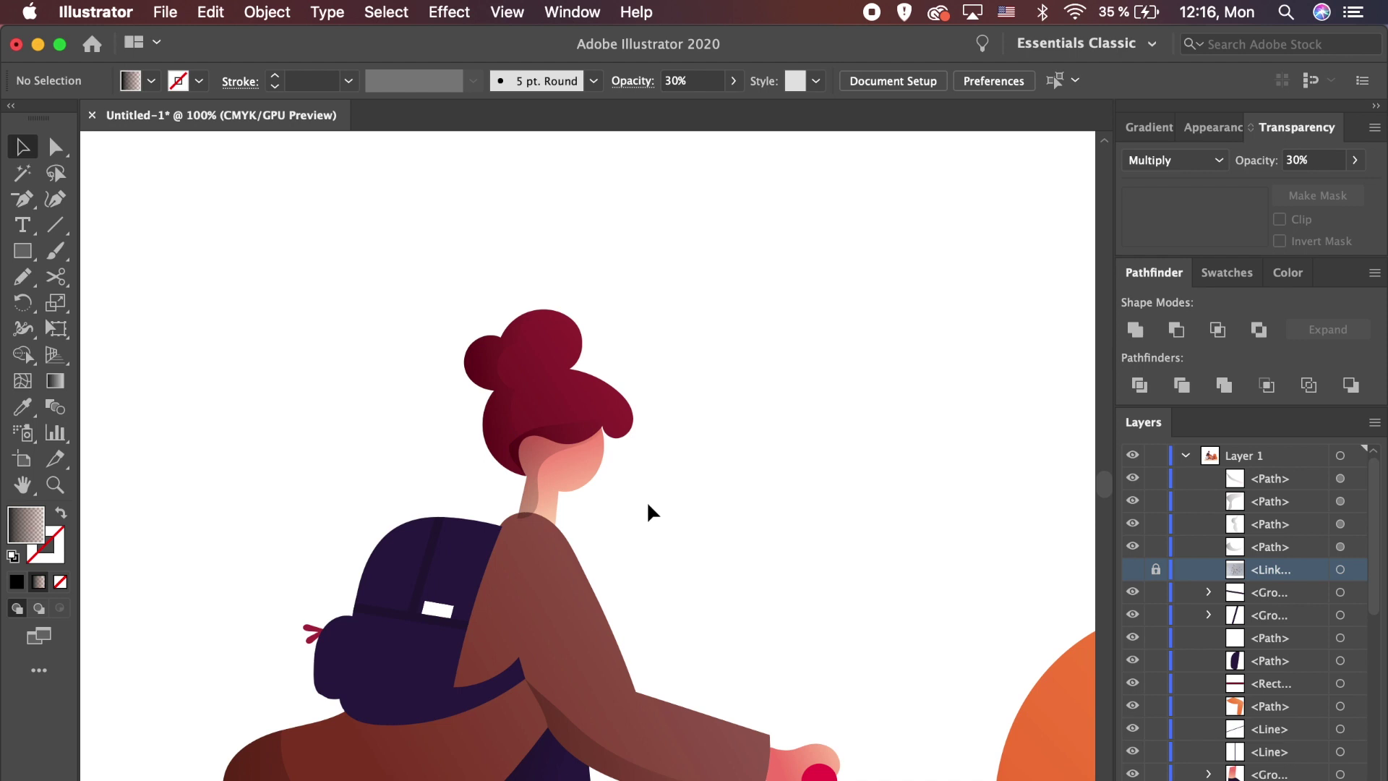
click(529, 493)
key(Delete)
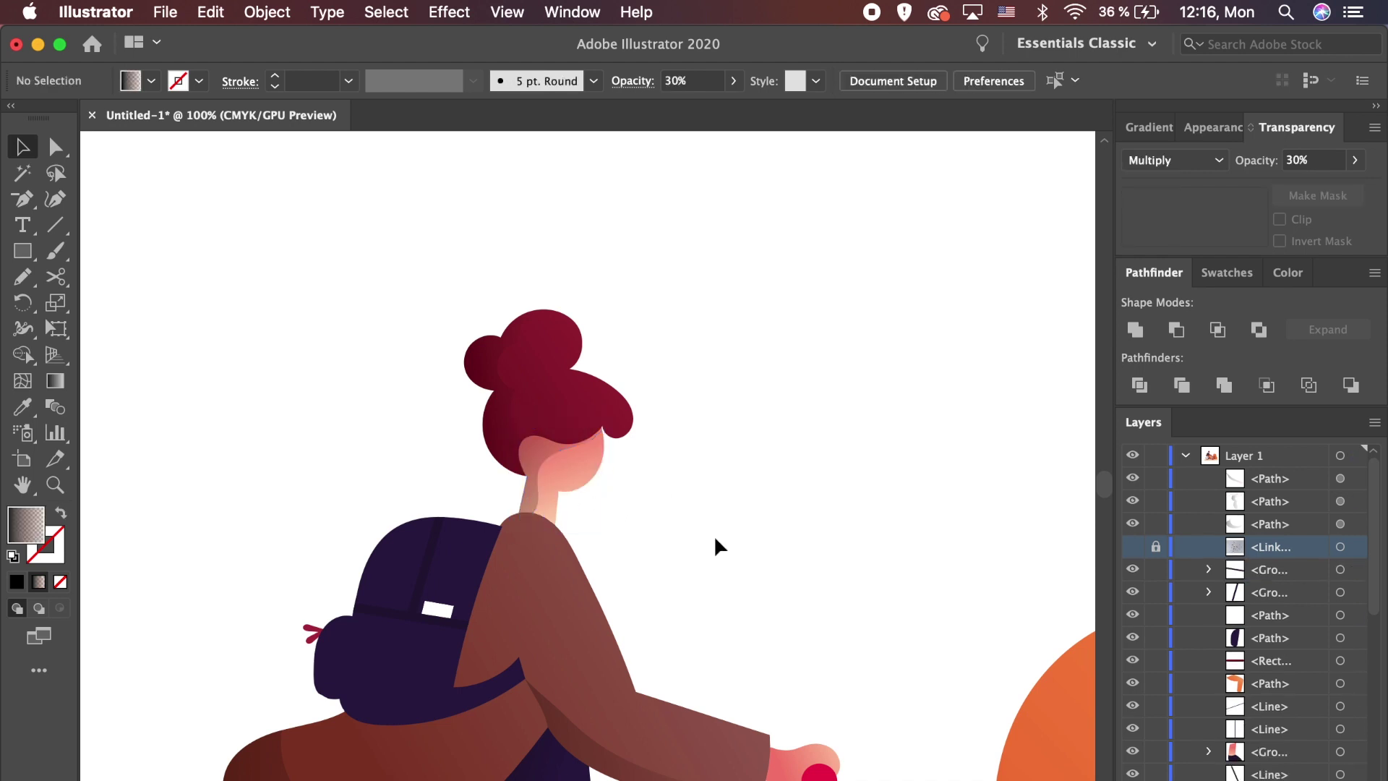
Step: Show the sketch and trace the shaded areas on the lower parts of both trouser legs
key(super+minus)
scroll(762, 413, down, 5)
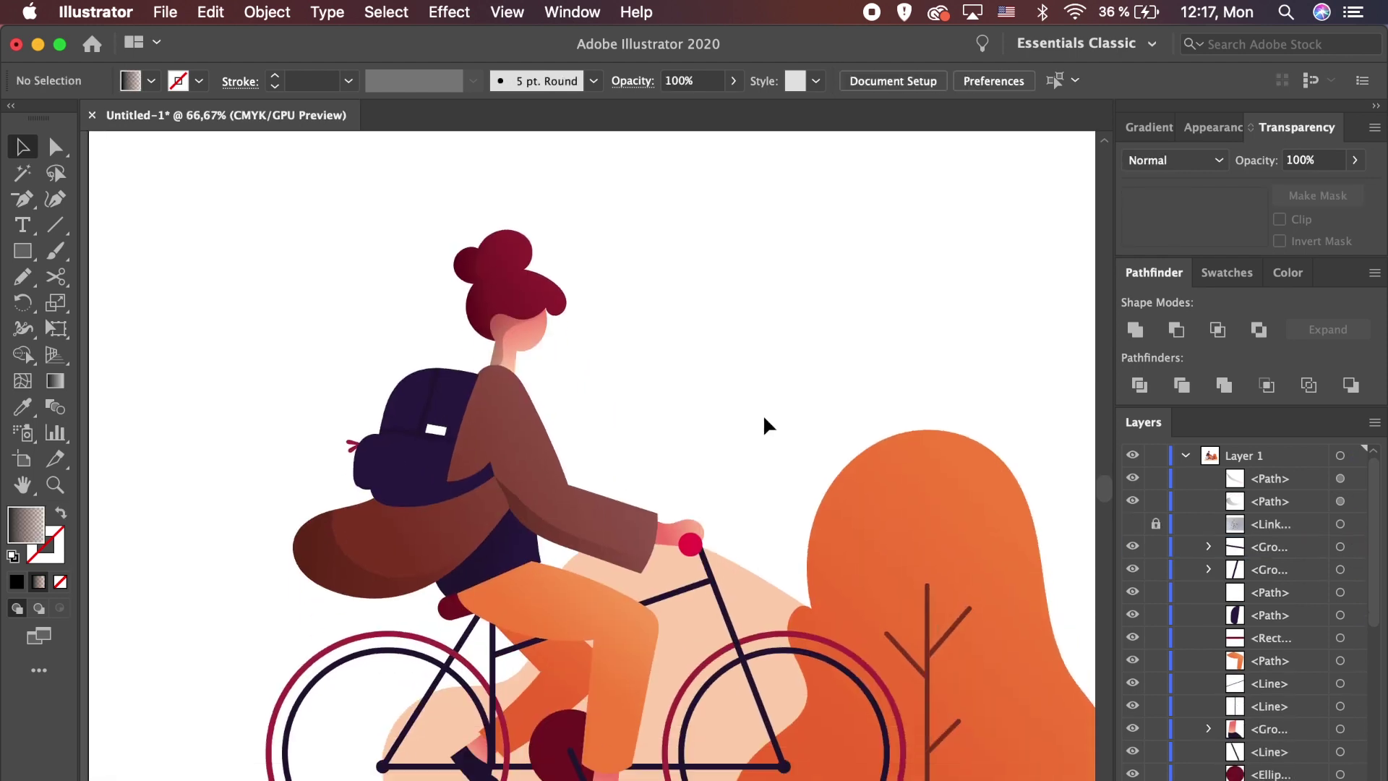
click(1126, 523)
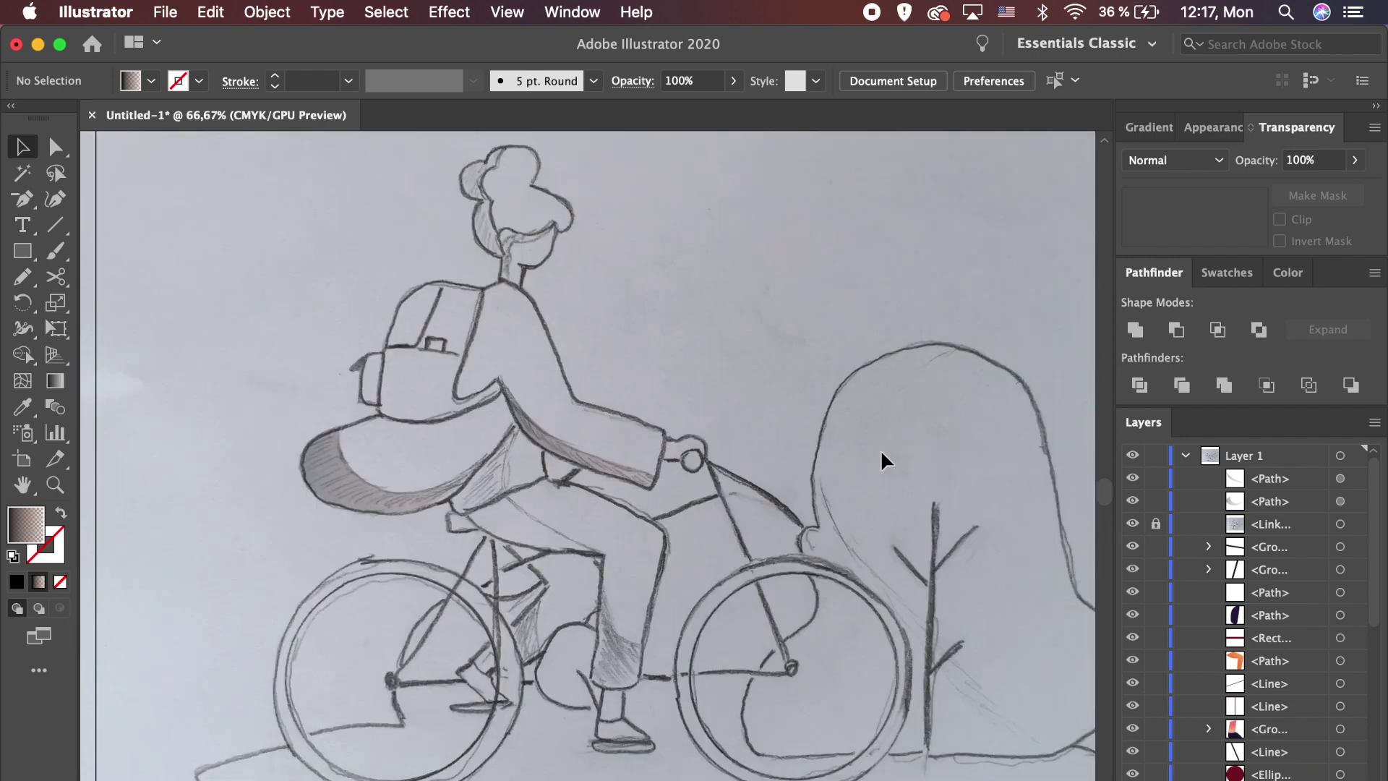
key(n)
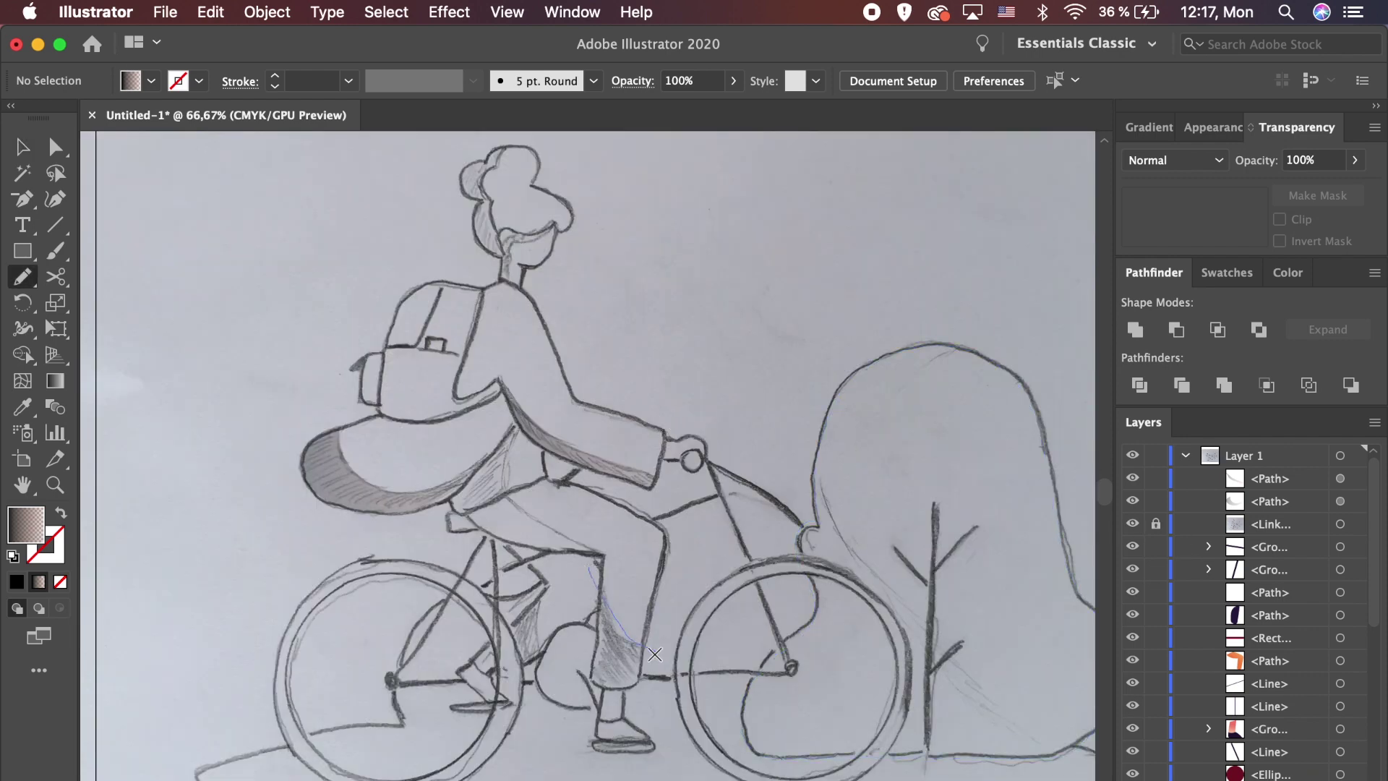
mouse_move(589, 571)
mouse_down()
mouse_move(540, 645)
mouse_move(547, 681)
mouse_move(481, 661)
mouse_move(539, 588)
mouse_up()
key(v)
Step: Hide the sketch and apply the coat shadow's Multiply gradient with 30% opacity to both trouser leg shadows
click(1134, 569)
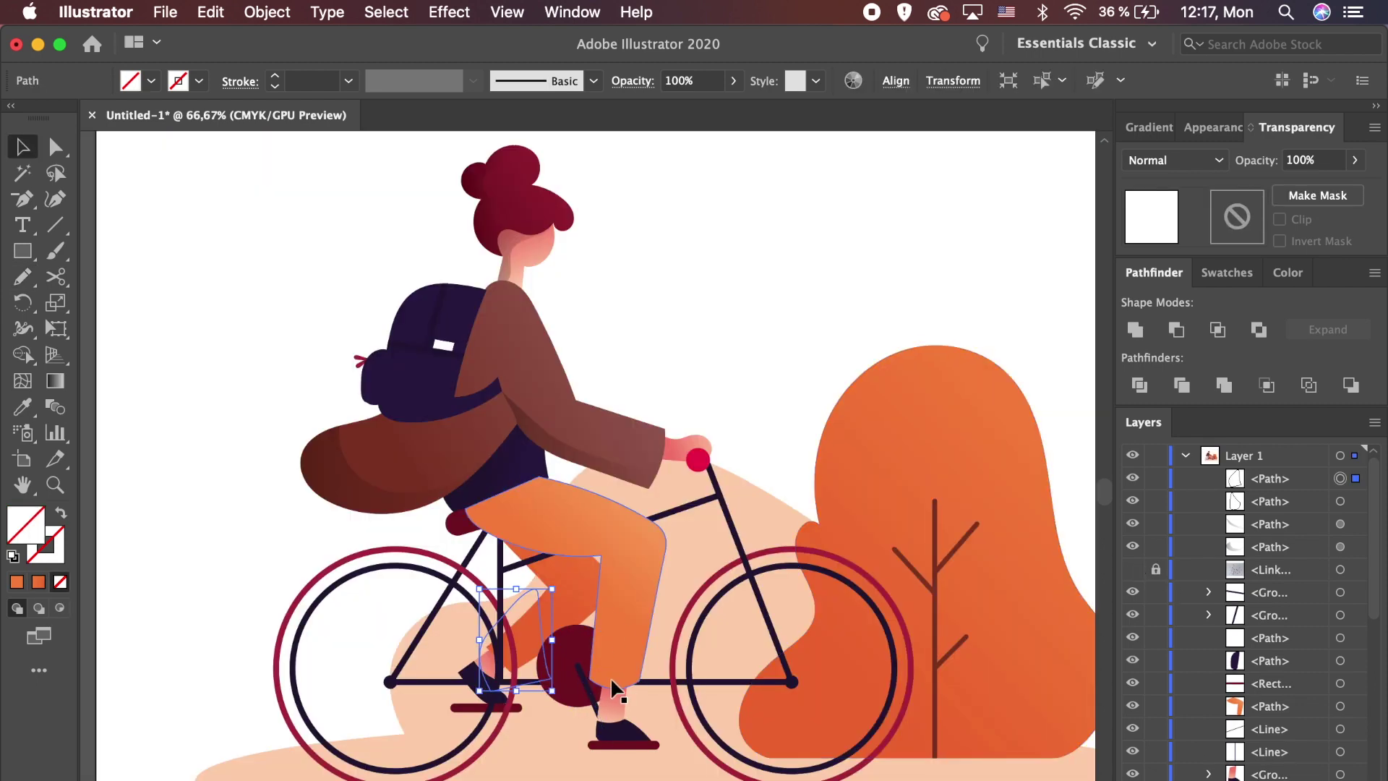
shift+click(631, 696)
key(i)
click(396, 491)
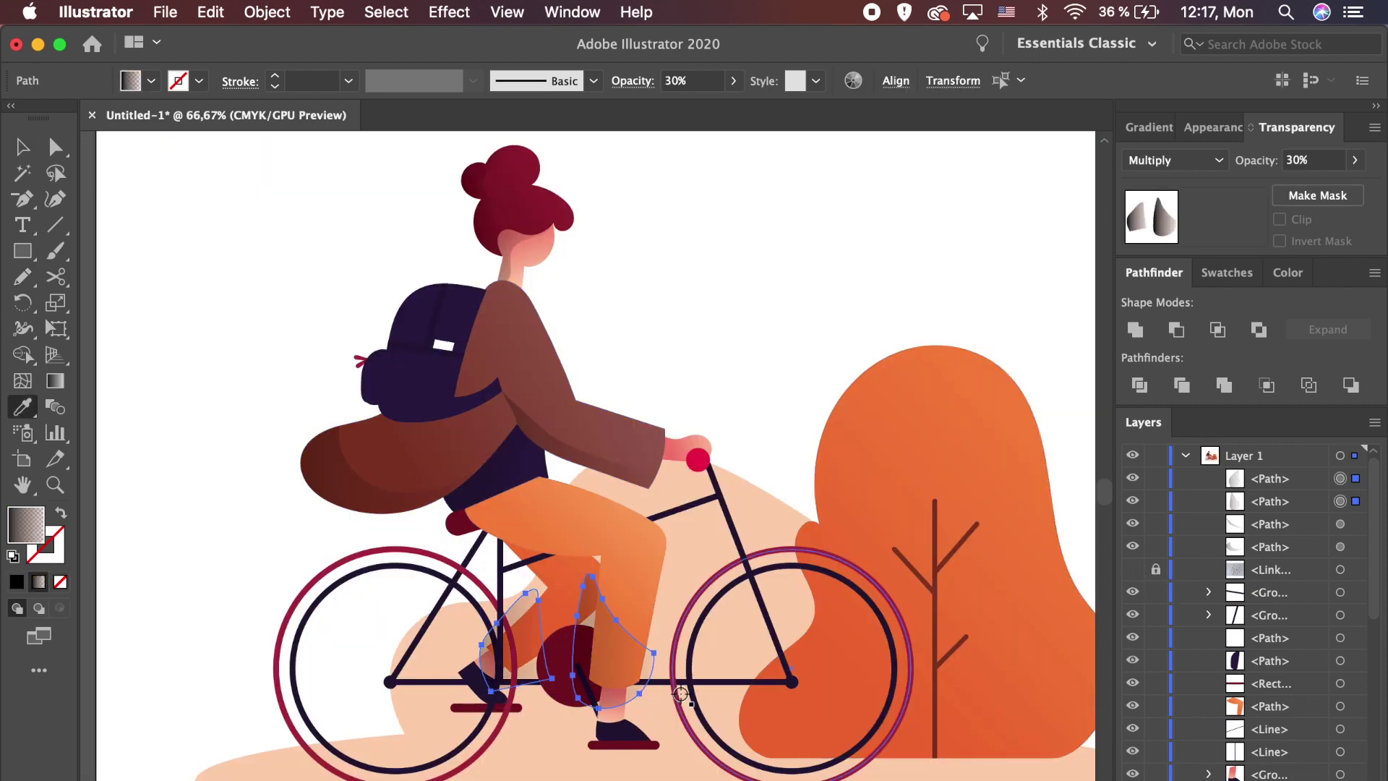
Step: Split the front leg's shadow against the trouser shape and delete the part outside the leg
key(v)
click(628, 662)
shift+click(621, 549)
click(16, 359)
click(584, 651)
key(a)
click(708, 347)
click(579, 689)
key(Delete)
Step: Split the rear leg's shadow against the rear trouser leg and delete the excess outside it
key(v)
click(555, 620)
shift+click(528, 592)
click(26, 362)
click(514, 611)
key(a)
click(708, 347)
click(514, 610)
key(Delete)
key(Delete)
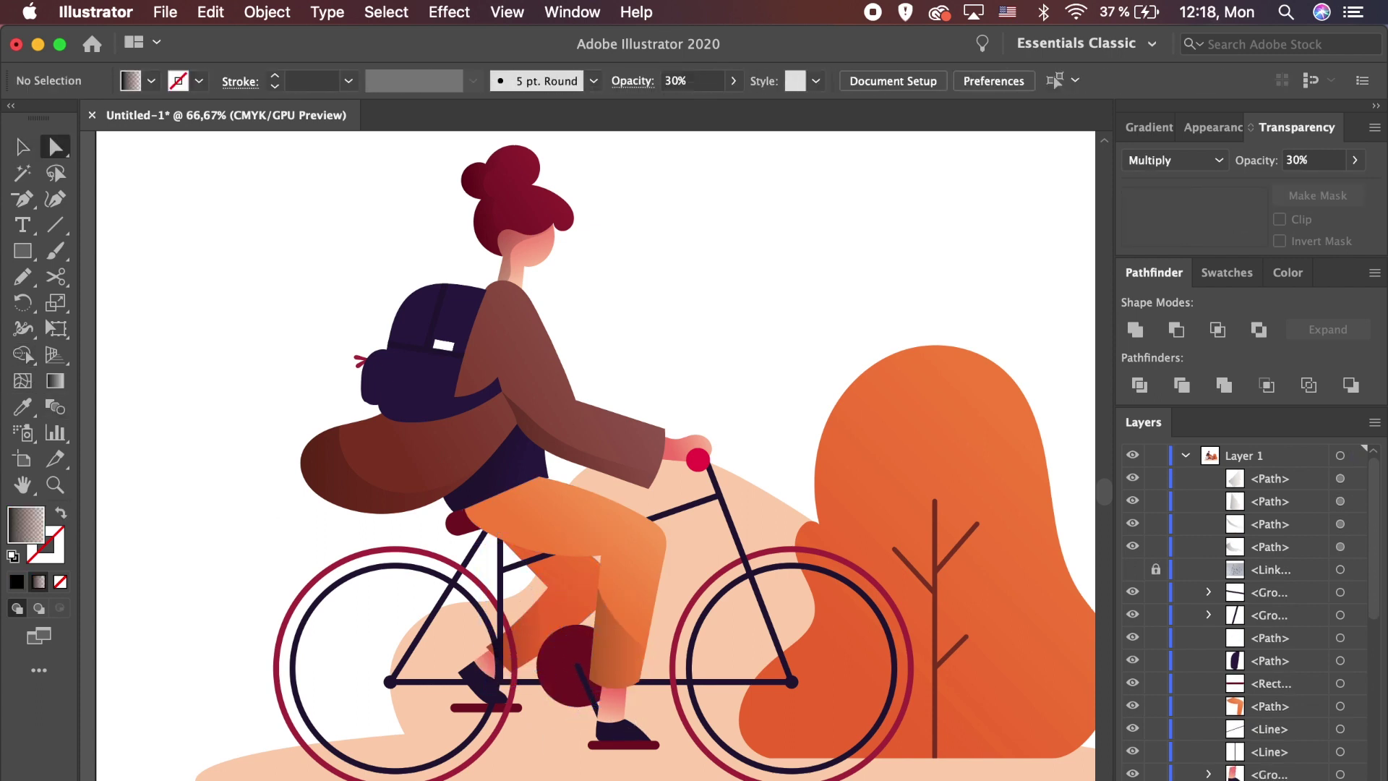
Step: Adjust the opacity of the rear trouser leg's shadow
key(v)
click(525, 626)
click(1304, 160)
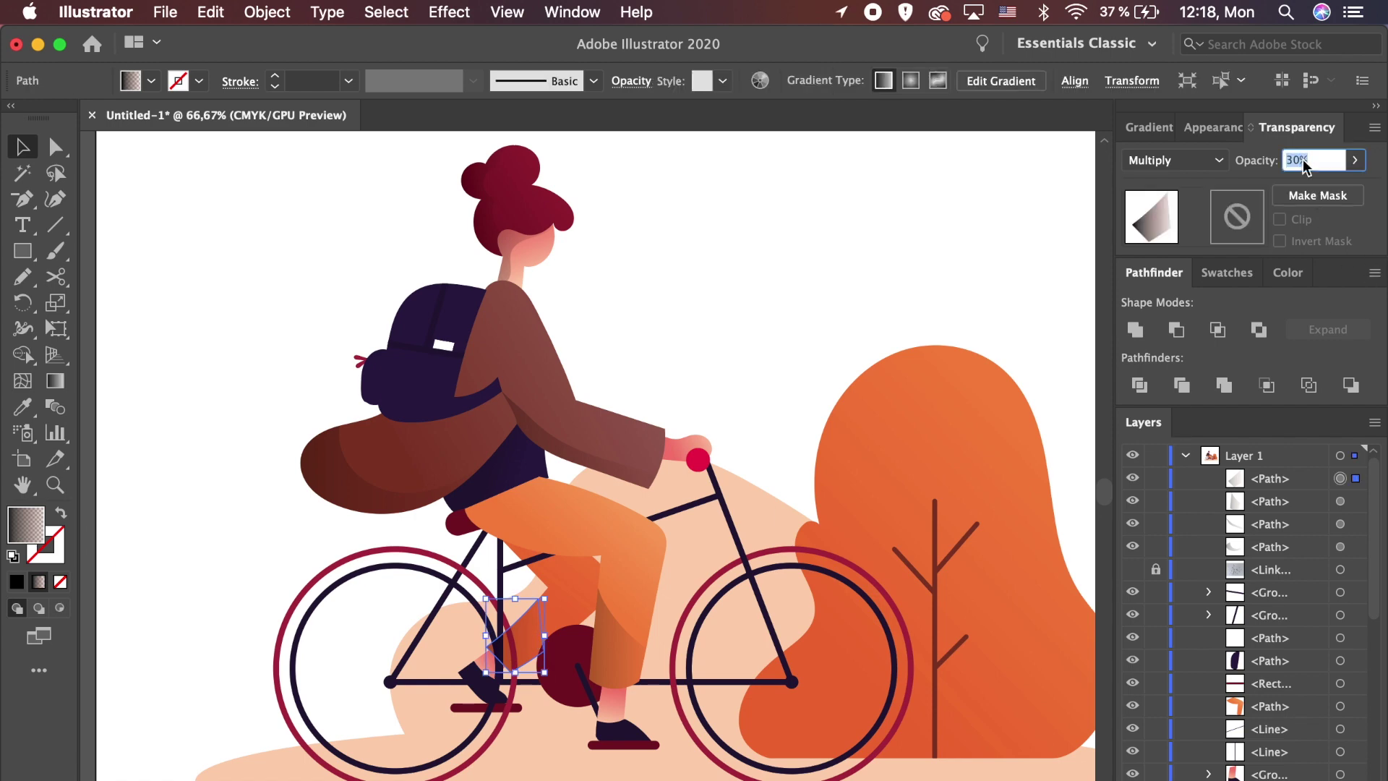
click(913, 655)
Step: Draw a closed freehand shadow along the tree's bicycle-facing side and base, and apply the front trouser shadow's Multiply gradient with 30% opacity
key(super+minus)
key(super+minus)
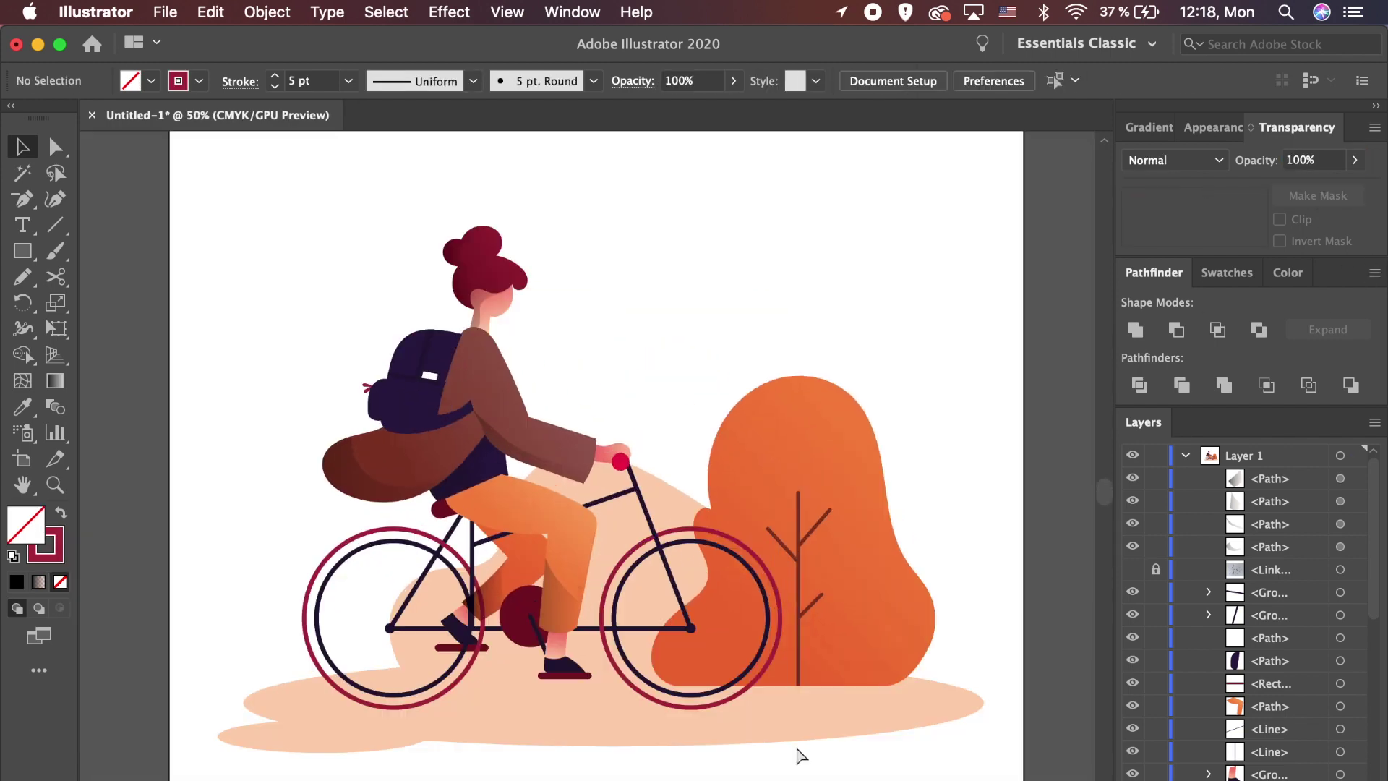
key(n)
drag(809, 361, 767, 394)
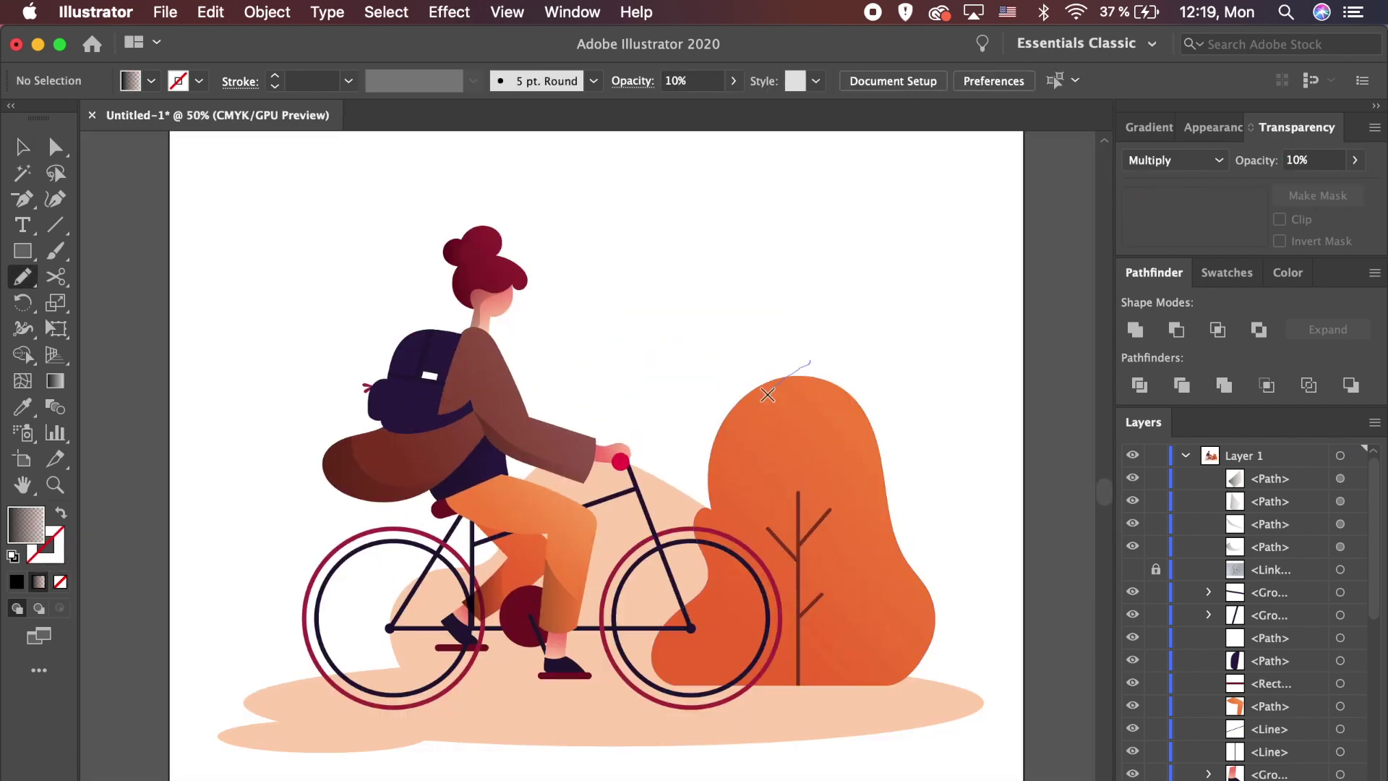
drag(886, 658, 989, 641)
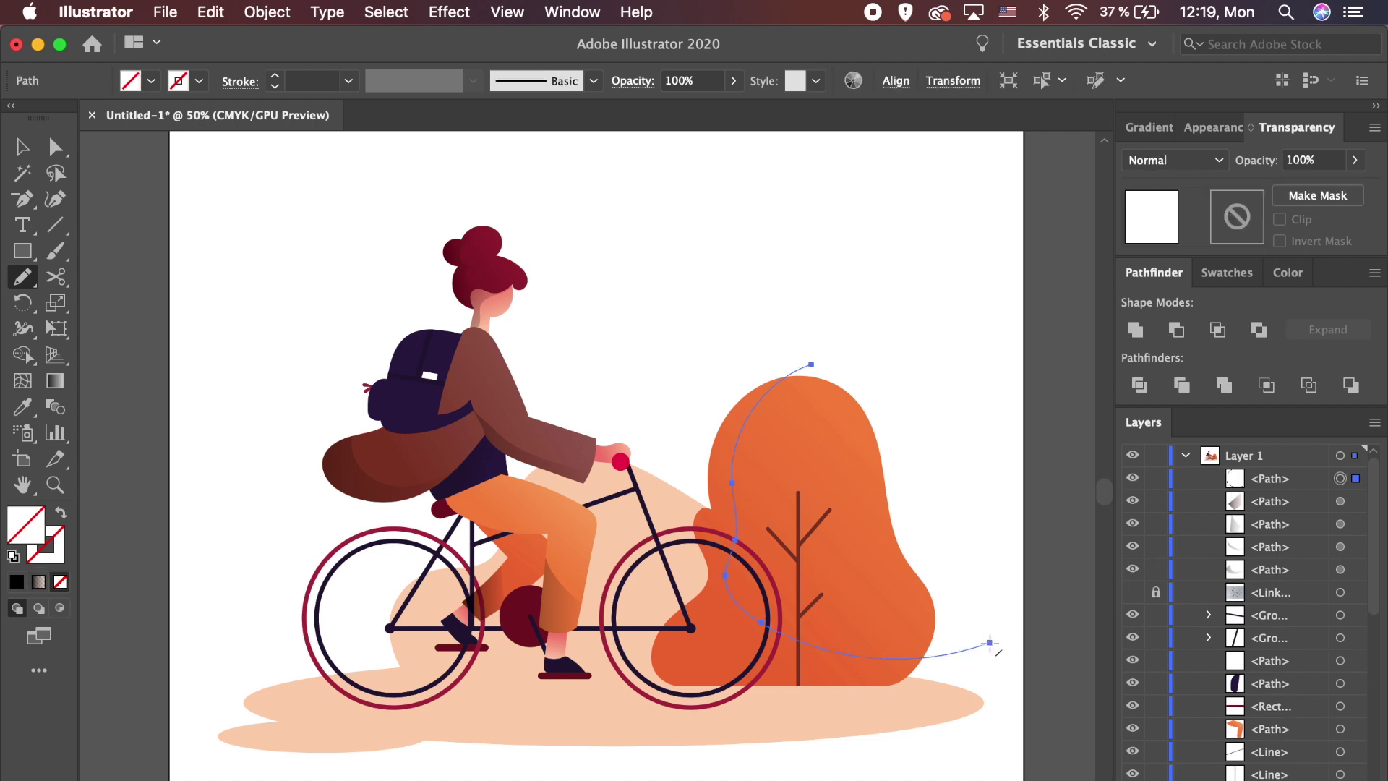
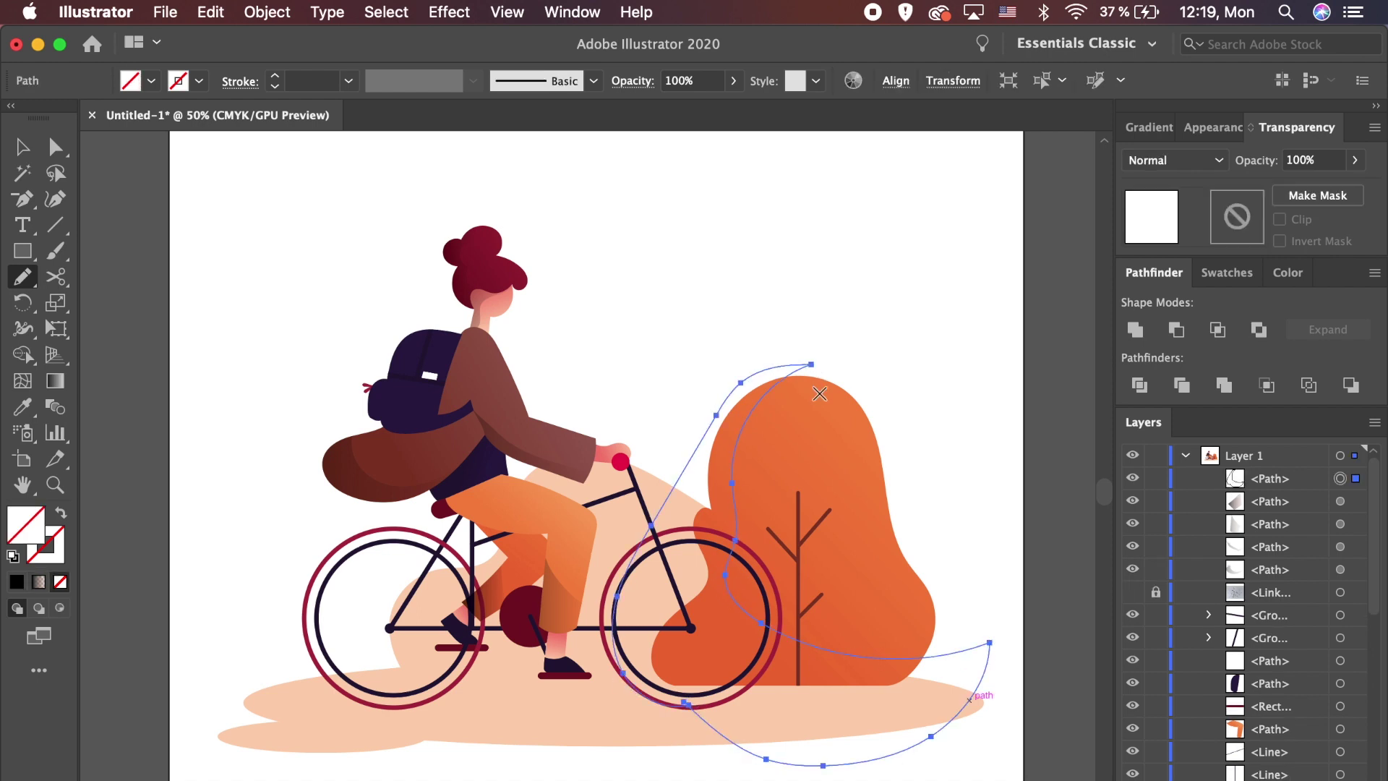
key(i)
click(563, 593)
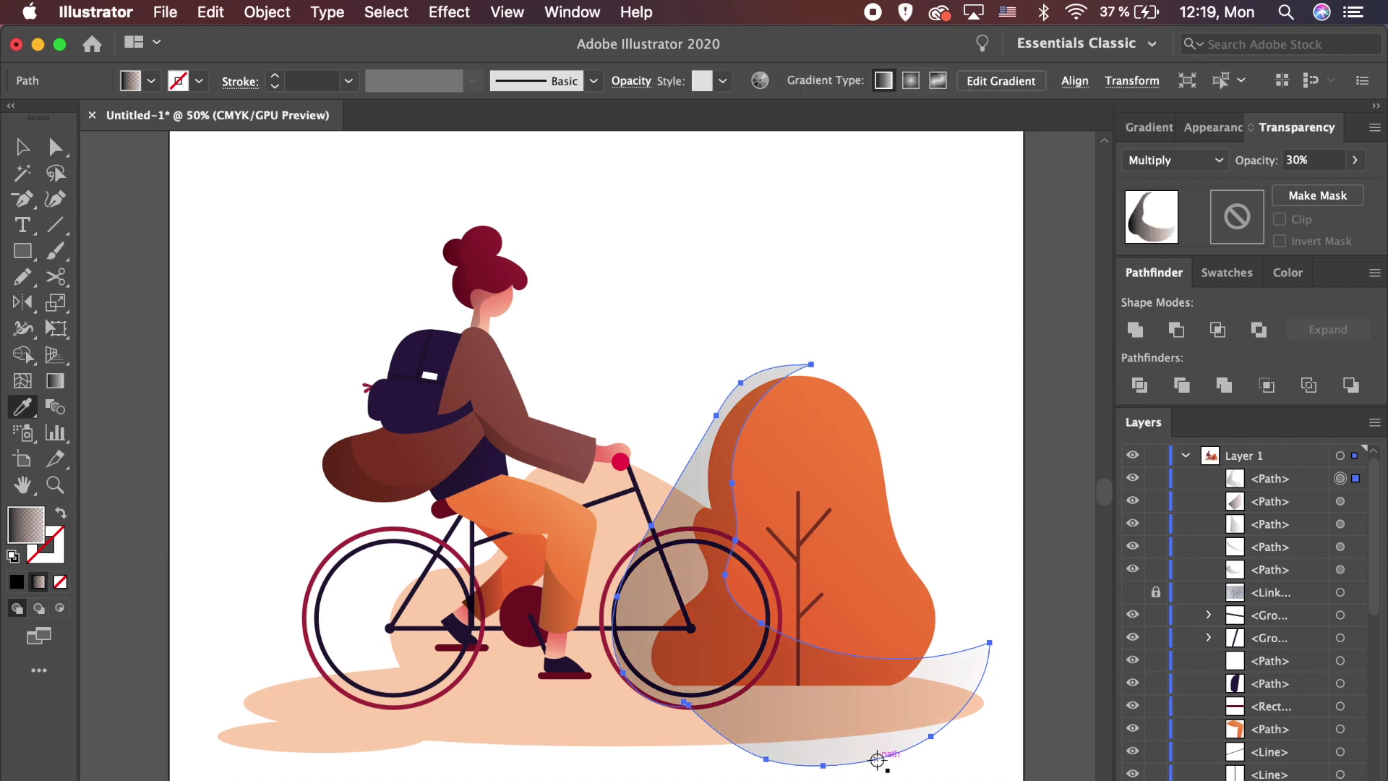
Step: Split the tree's shadow against the tree crown with the Shape Builder and delete the excess outside it
key(a)
shift+click(883, 609)
click(25, 359)
click(867, 731)
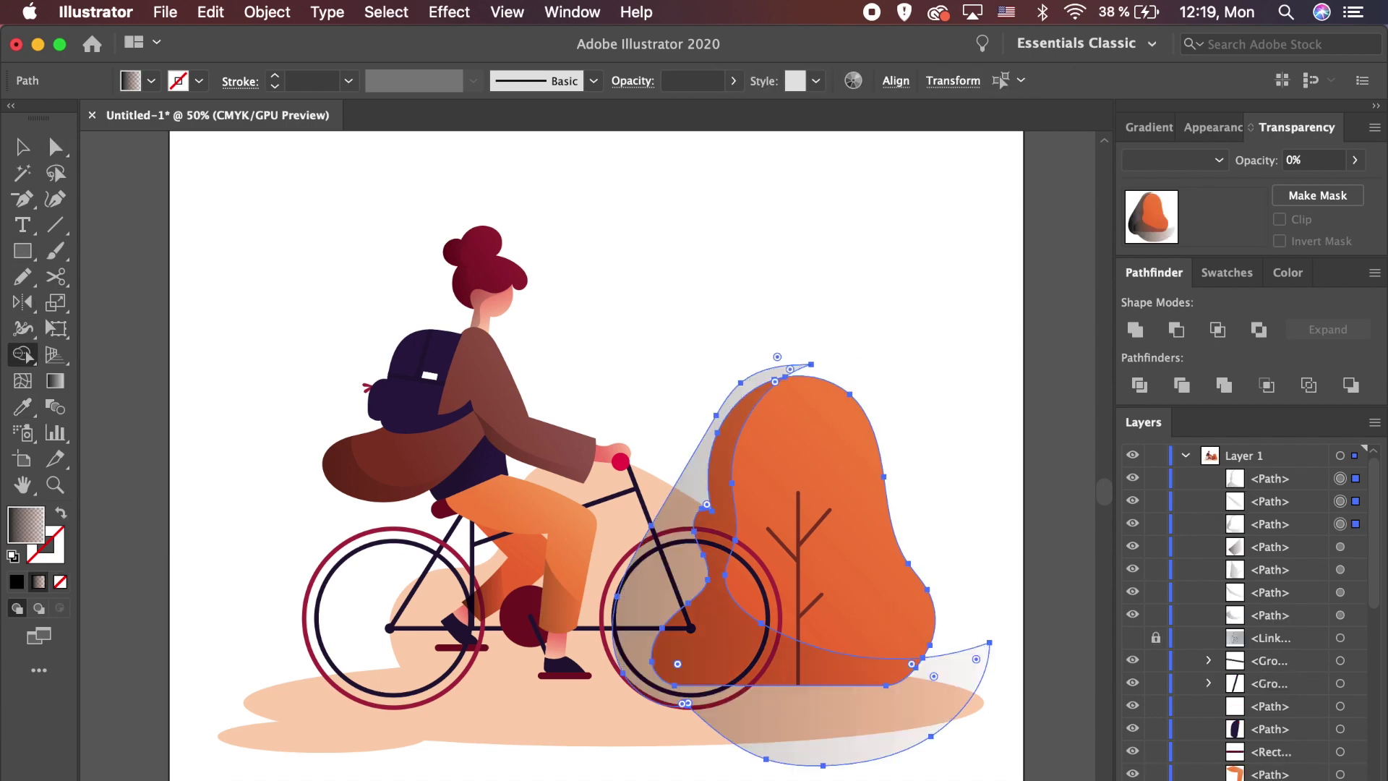
key(a)
click(861, 749)
key(Delete)
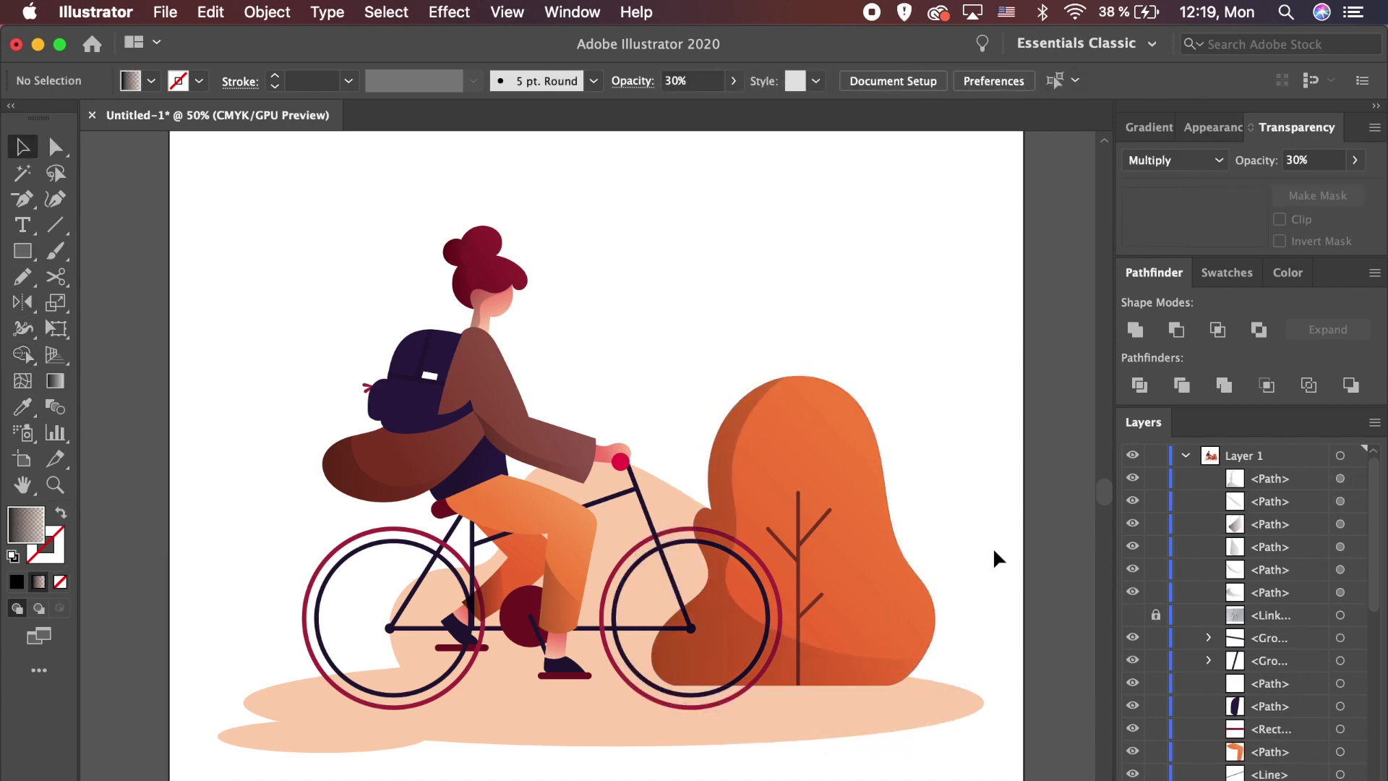
Step: Place a copy of the hair on top and apply a Stippled Grain texture with intensity 6 and contrast 3
click(488, 273)
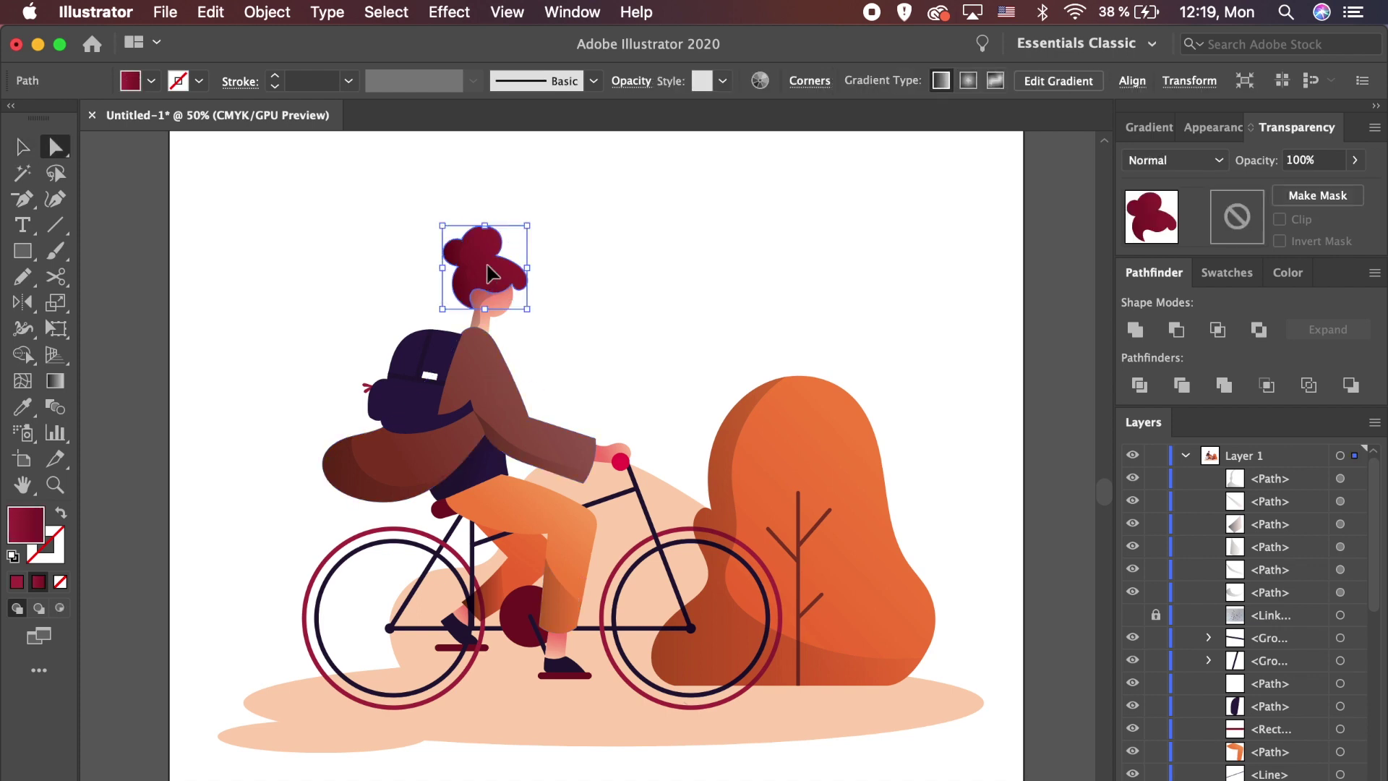
click(448, 12)
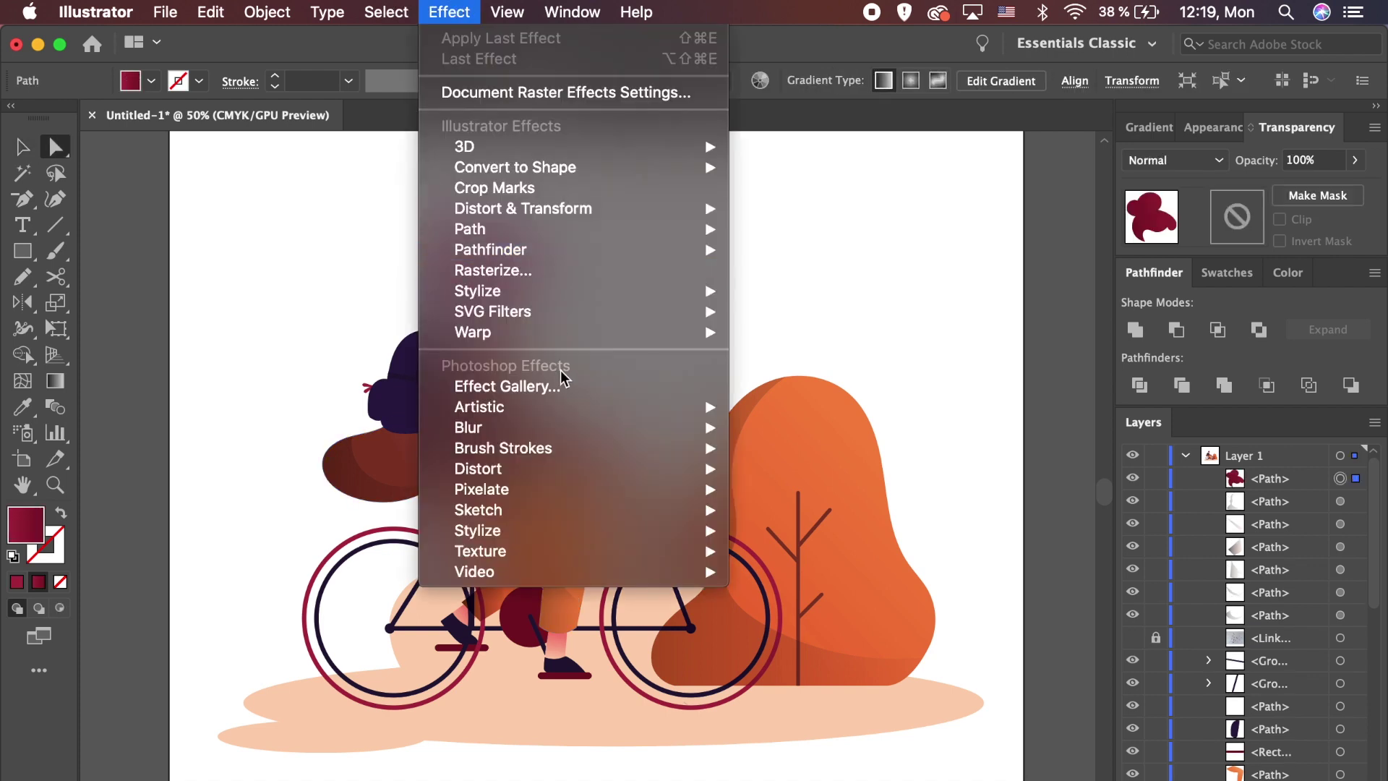
click(784, 572)
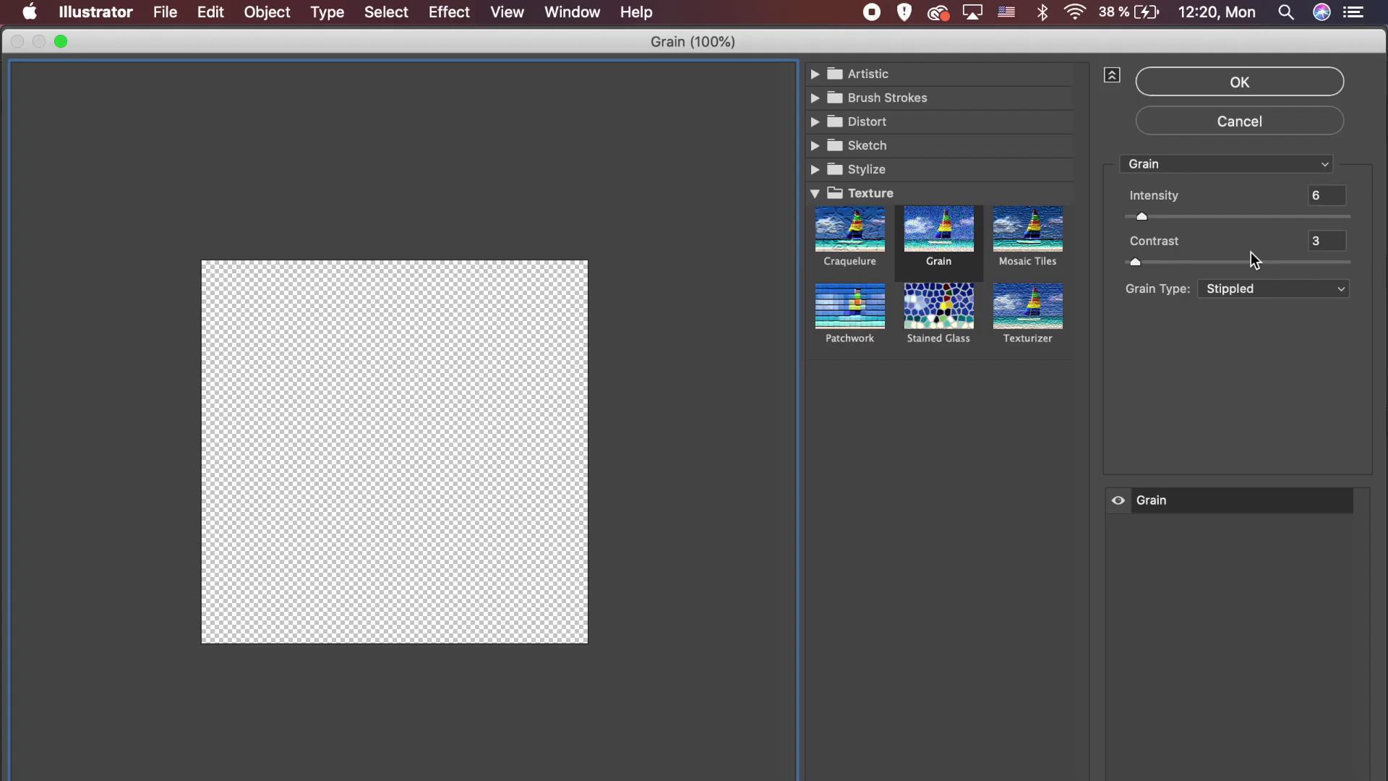
click(1239, 83)
Step: Make the hair copy's first gradient stop white and redirect the gradient so the grain gathers at the back of the head
click(1155, 127)
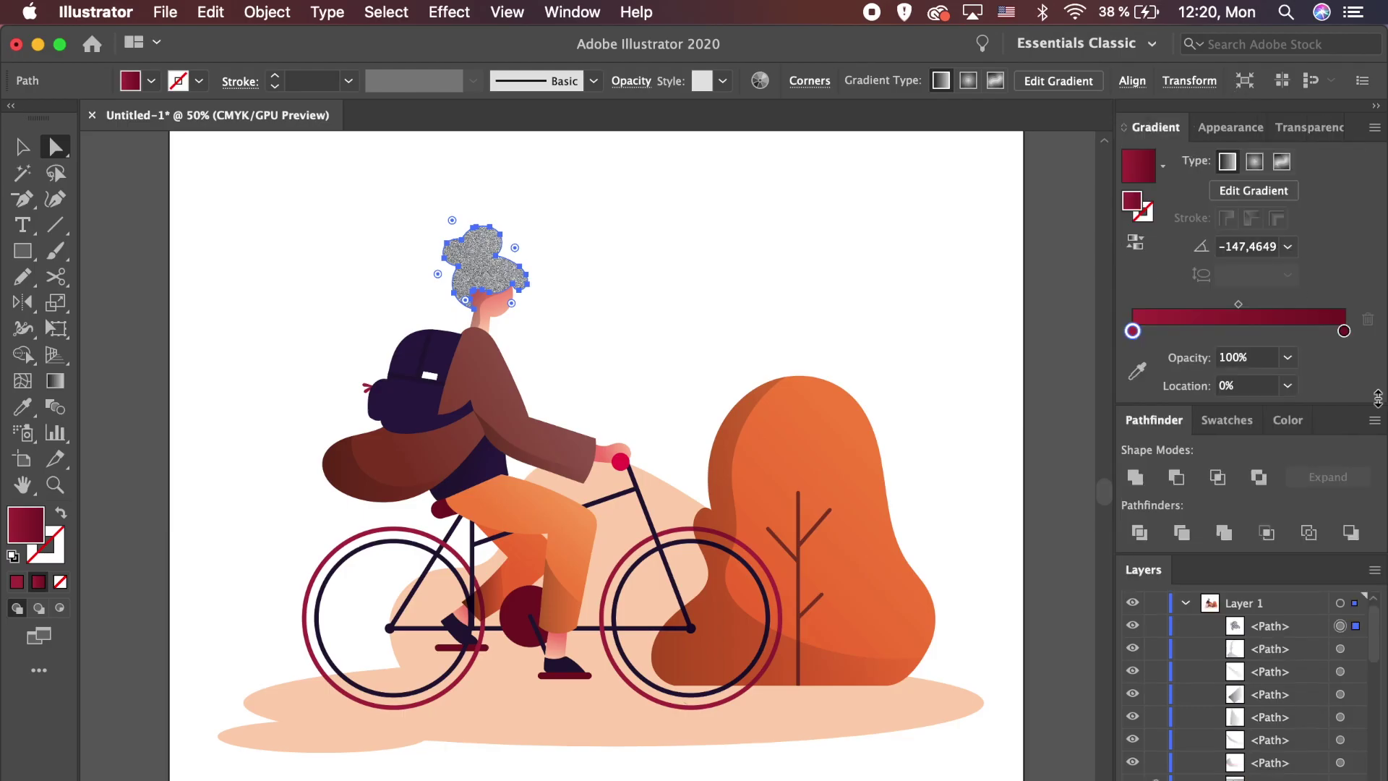
double_click(1132, 331)
click(1113, 520)
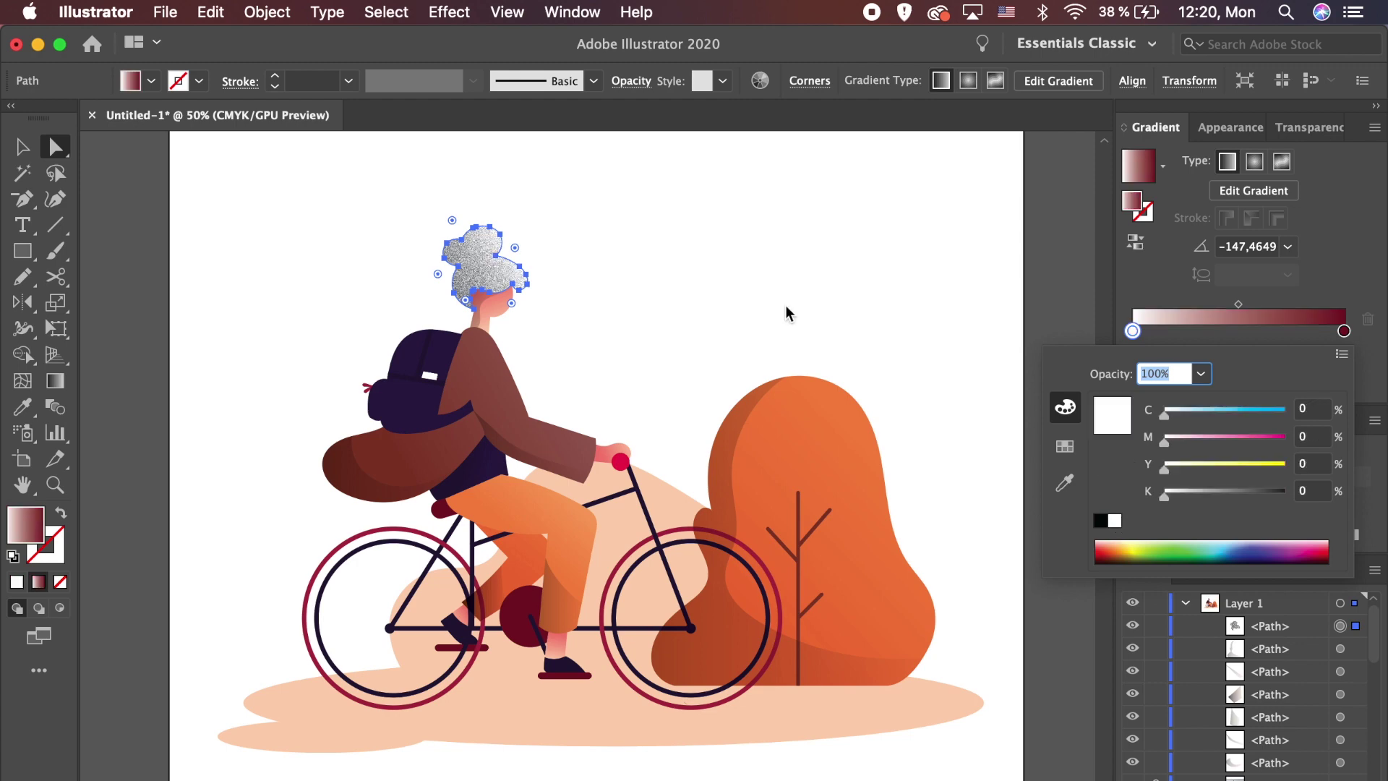
key(Escape)
key(super+equal)
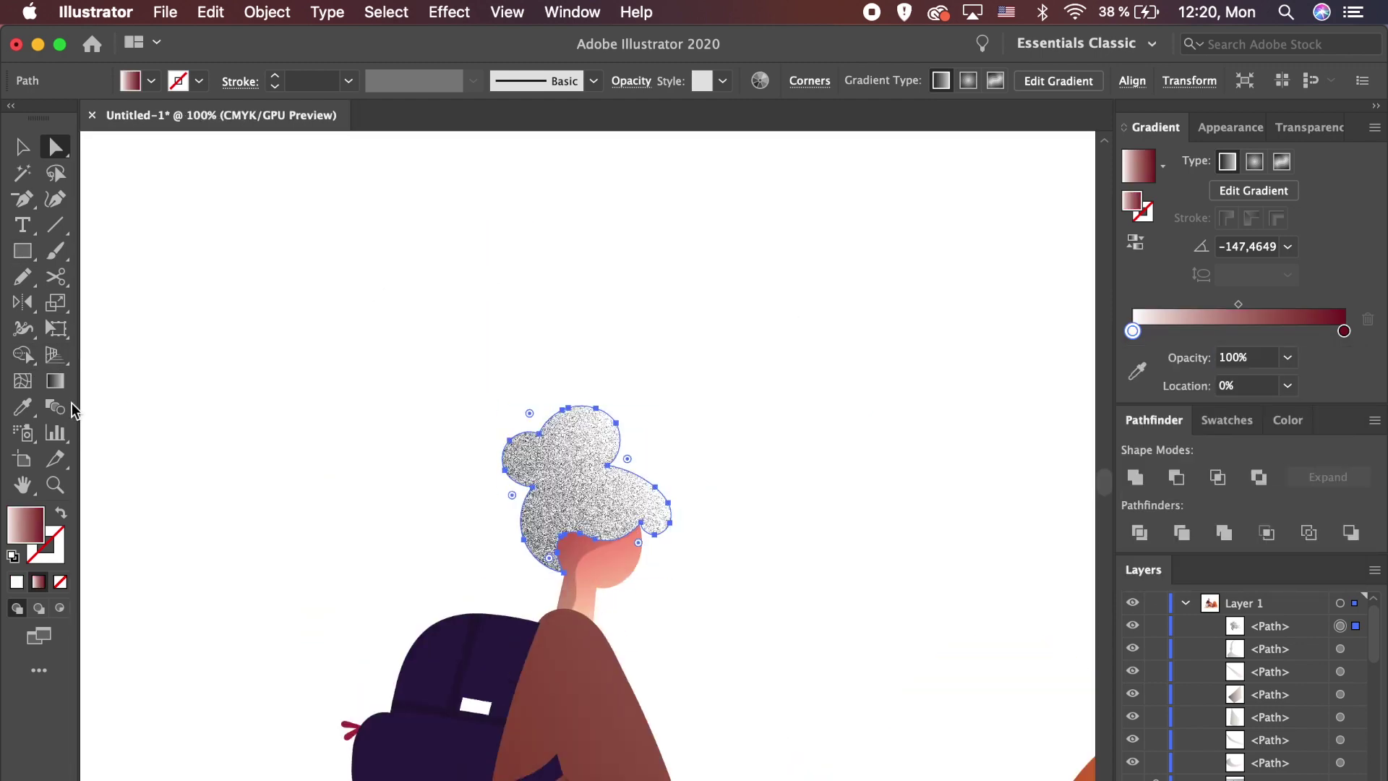
key(g)
drag(653, 411, 659, 478)
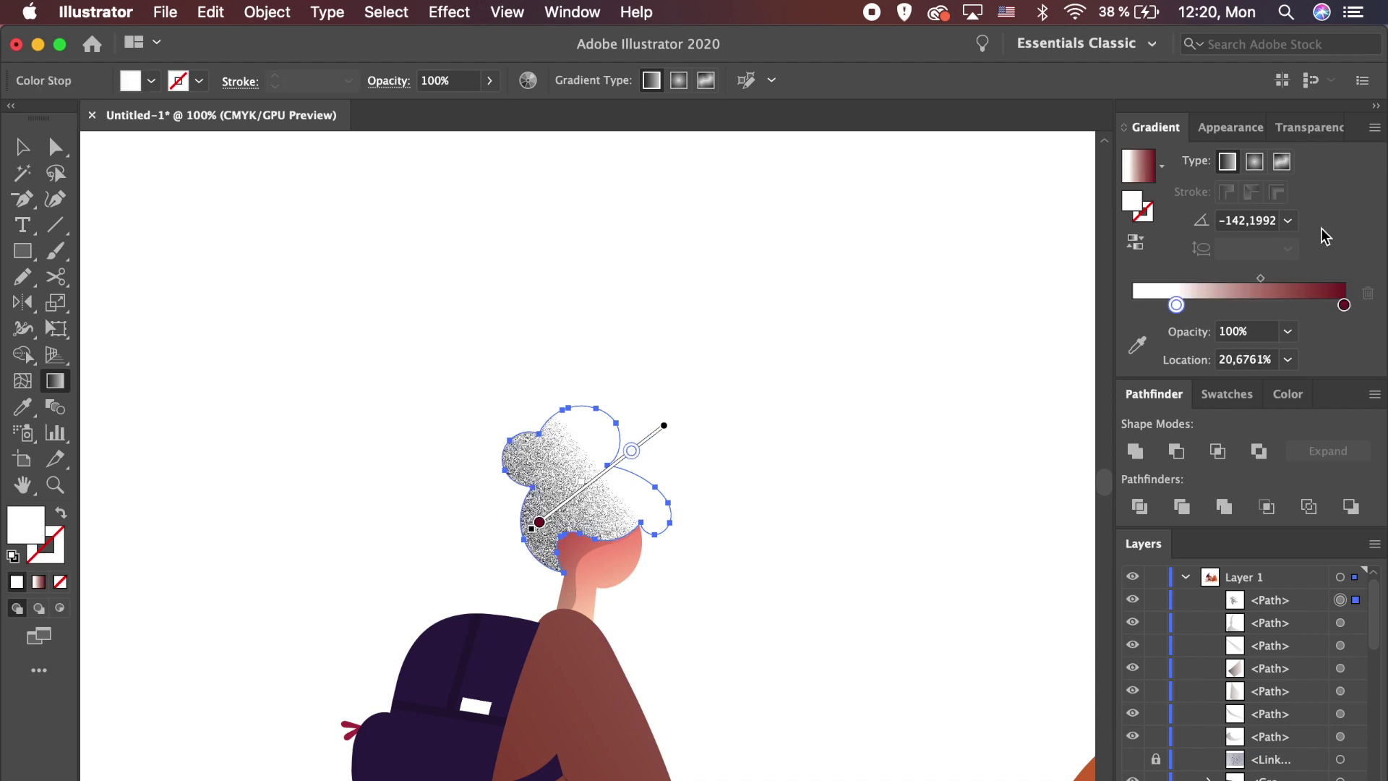
Step: Blend the grainy hair copy with Multiply at 50% opacity
click(1312, 126)
click(24, 154)
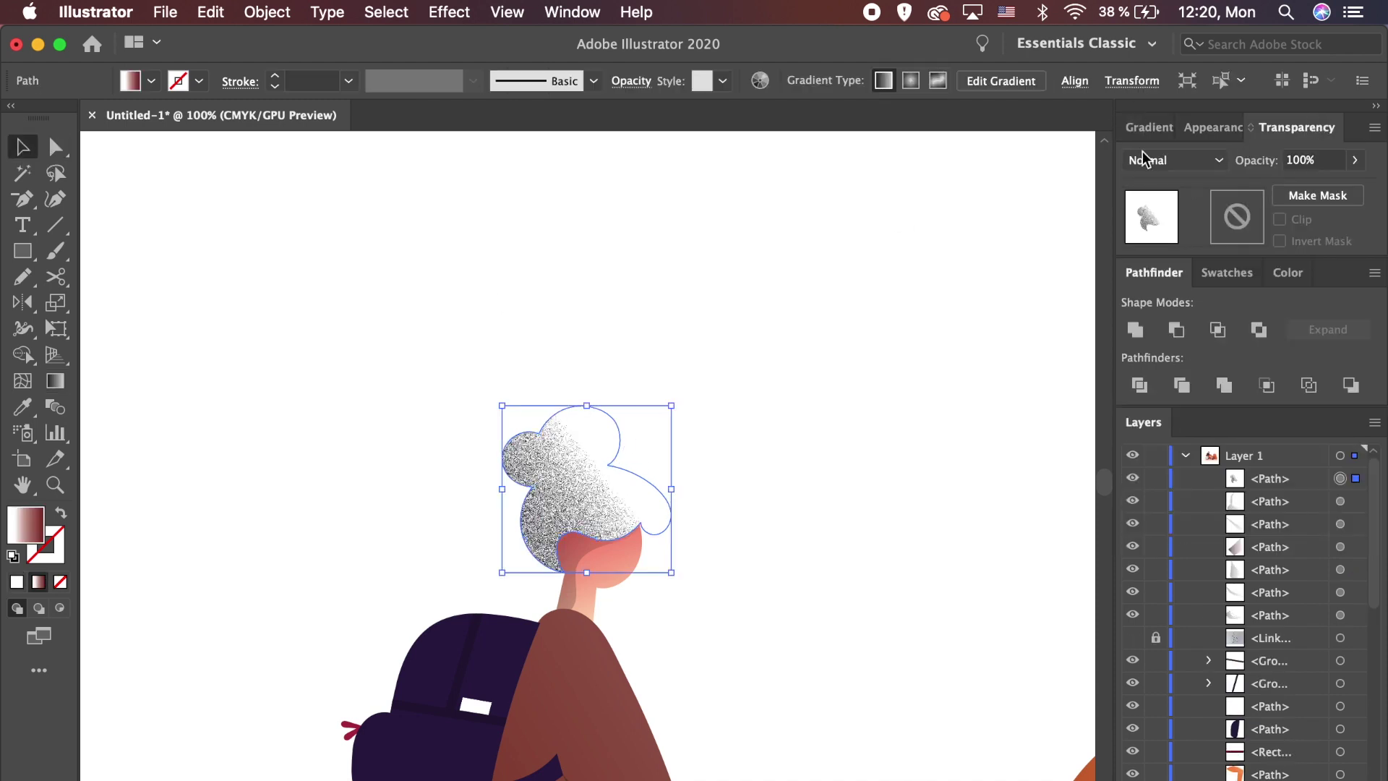
click(1174, 160)
click(1177, 236)
click(908, 437)
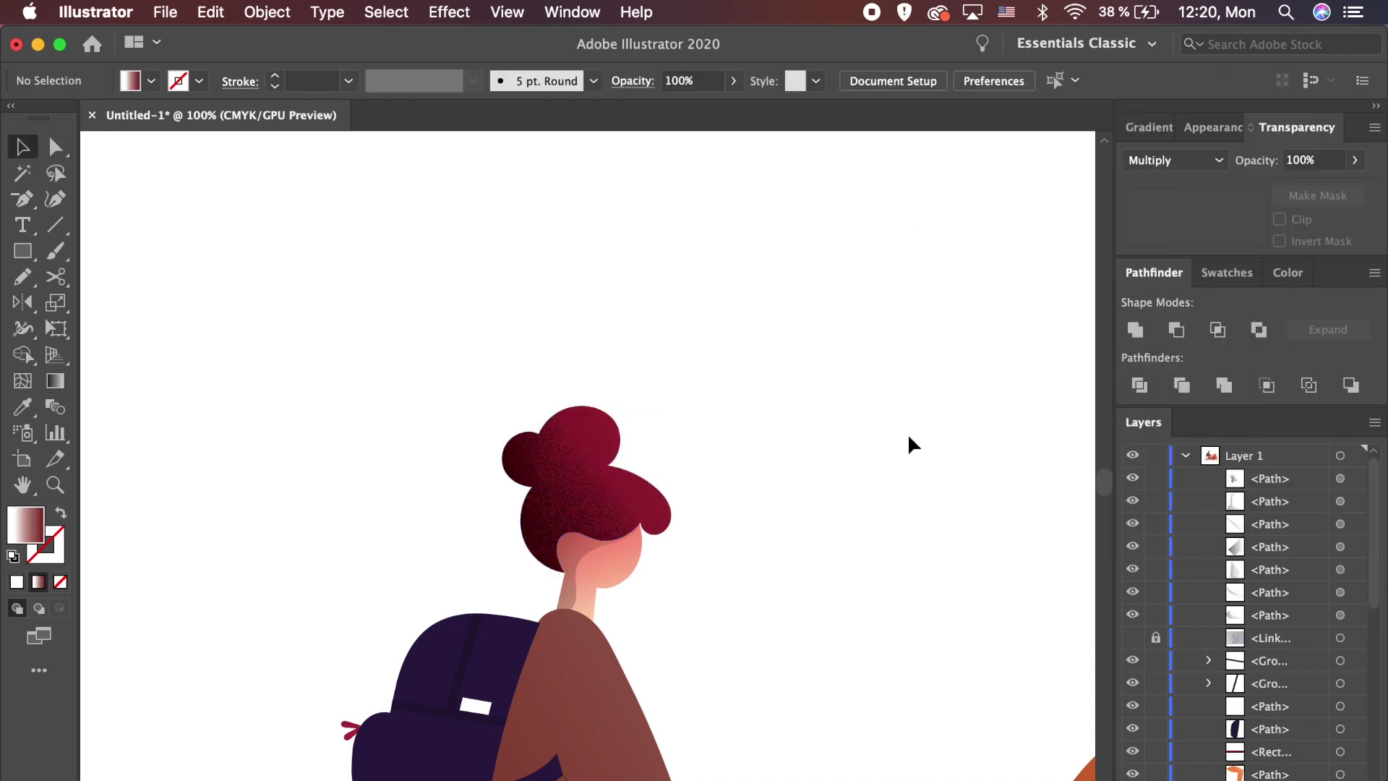
click(586, 549)
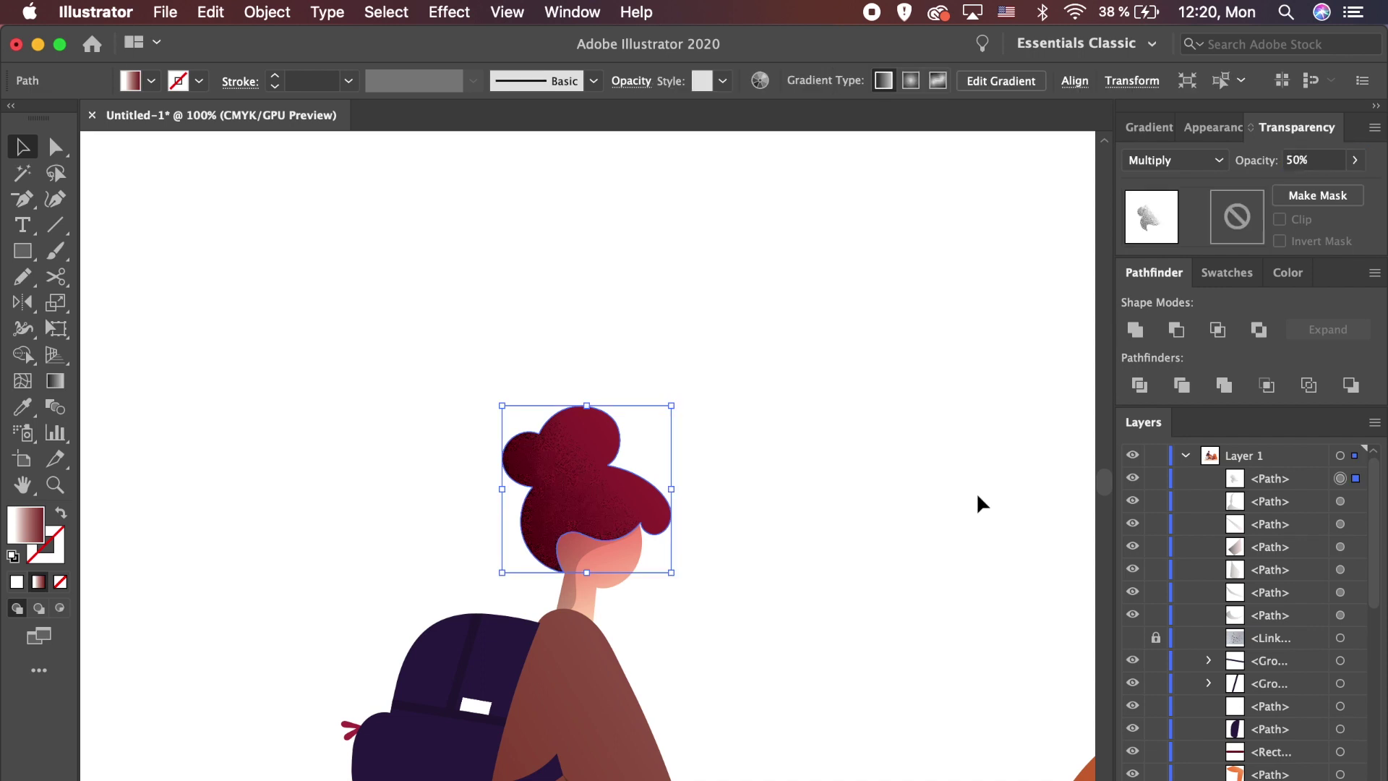
click(976, 492)
key(super+minus)
key(super+minus)
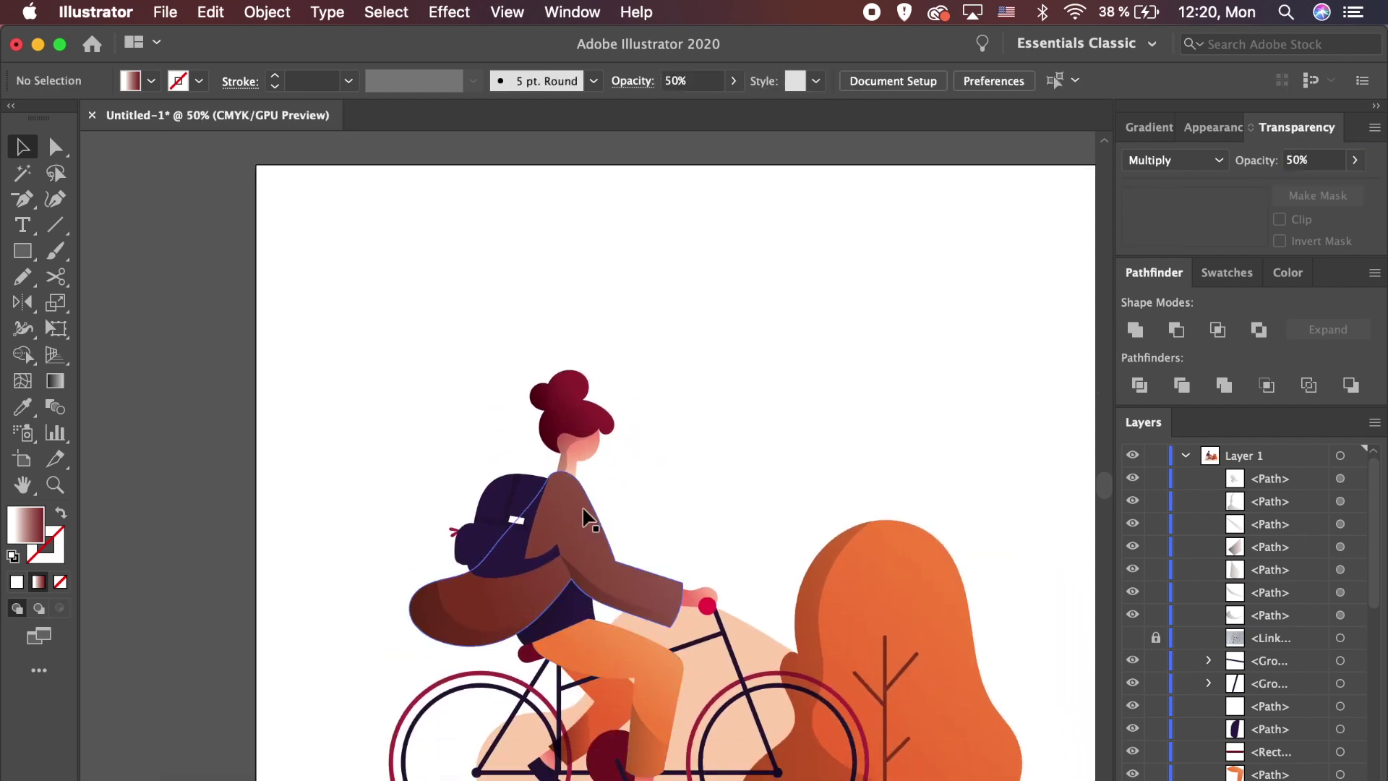
Step: Place a copy of the coat on top and change its first gradient stop to white
click(583, 508)
key(super+shift+bracketright)
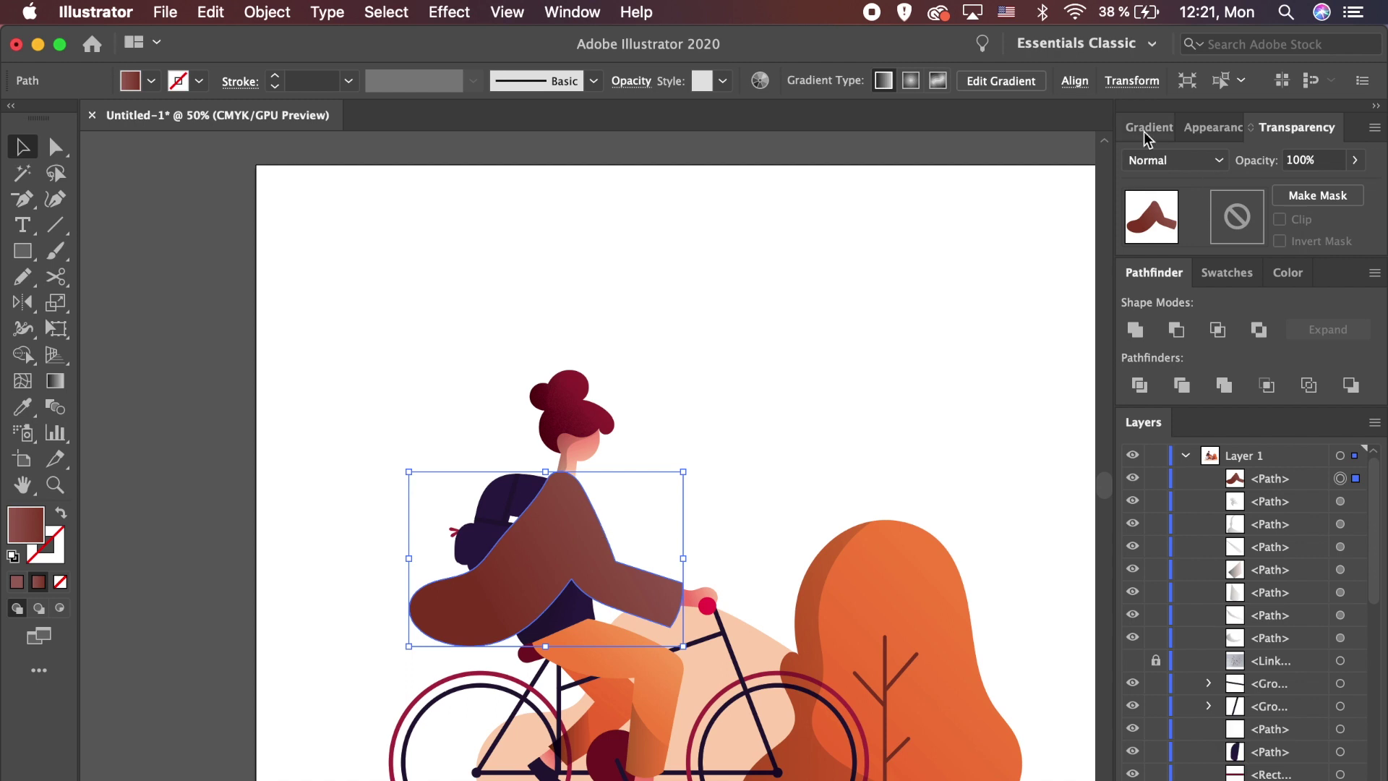
click(1145, 137)
double_click(1132, 331)
click(1115, 522)
Step: Apply the Grain texture to the coat copy and redirect its gradient from the white shoulder down to the grainy coat tail
click(448, 12)
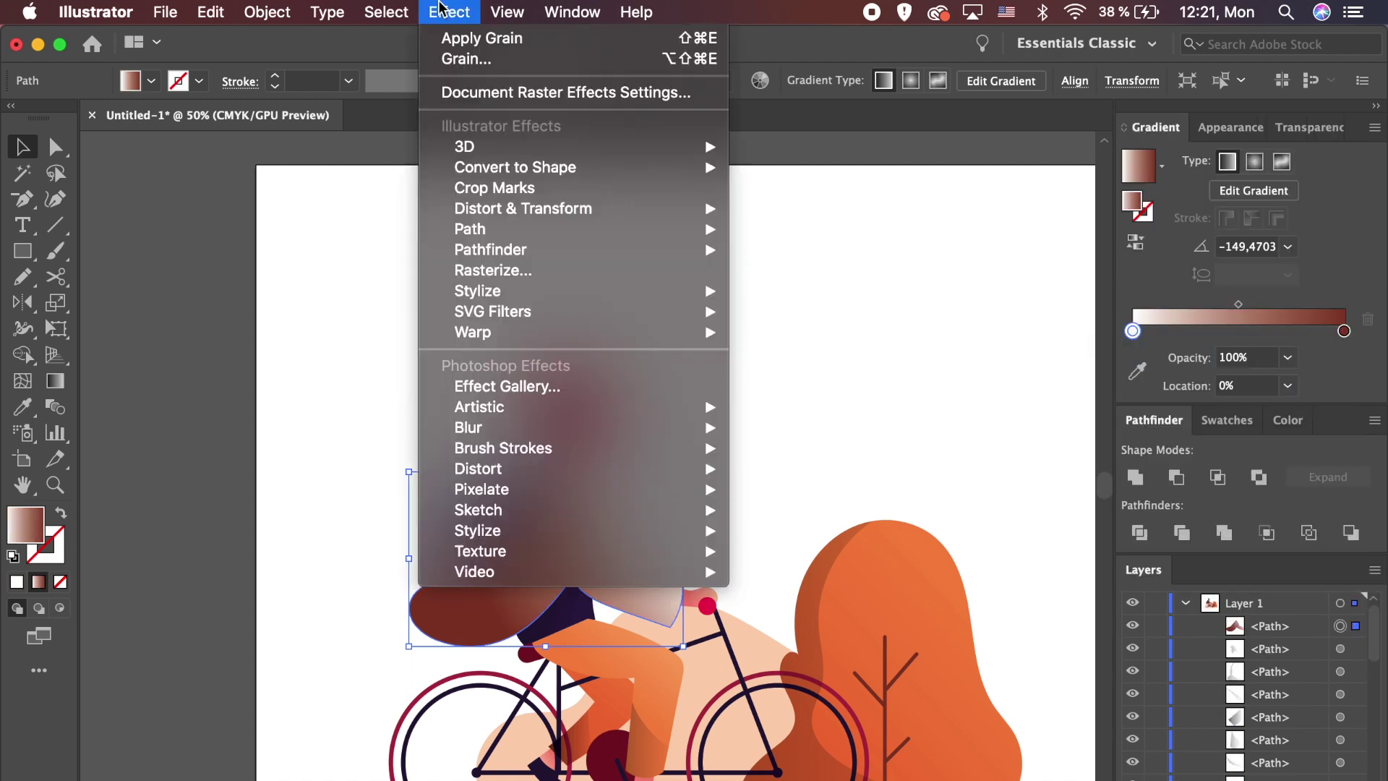
mouse_move(506, 546)
click(748, 571)
click(1312, 88)
click(55, 381)
mouse_move(592, 522)
mouse_down()
mouse_move(518, 560)
mouse_move(485, 597)
mouse_move(545, 611)
mouse_move(538, 621)
mouse_up()
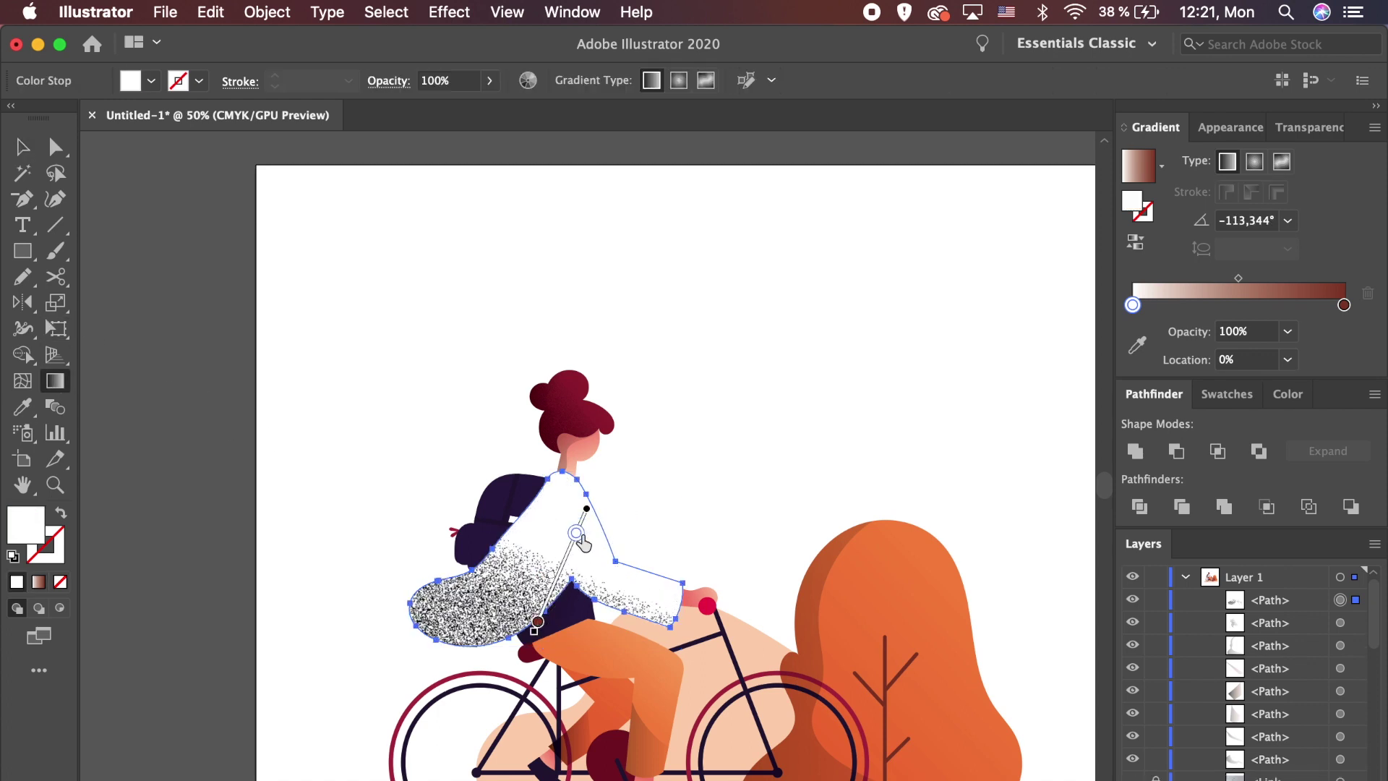
Step: Blend the grainy coat copy with Multiply at 50% opacity
click(1310, 128)
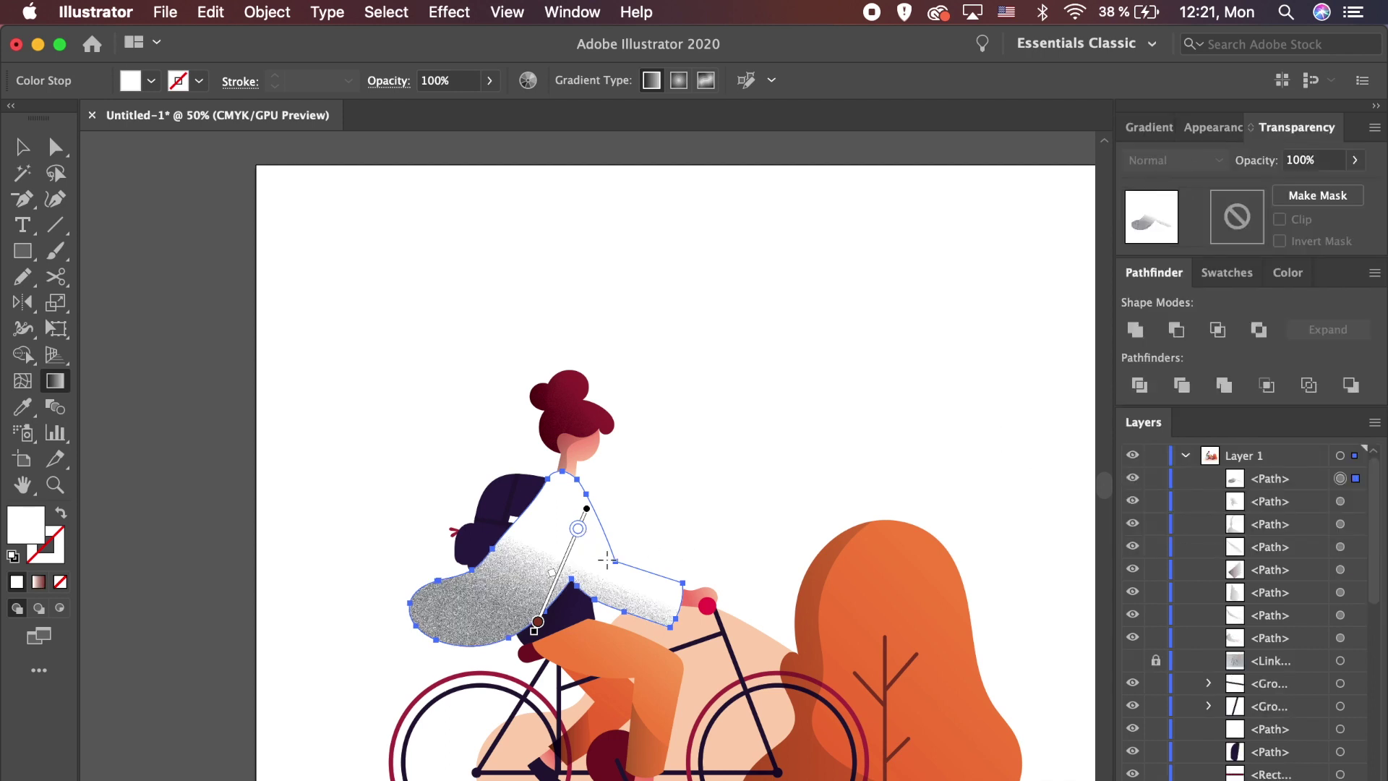
key(v)
click(1171, 159)
click(1168, 235)
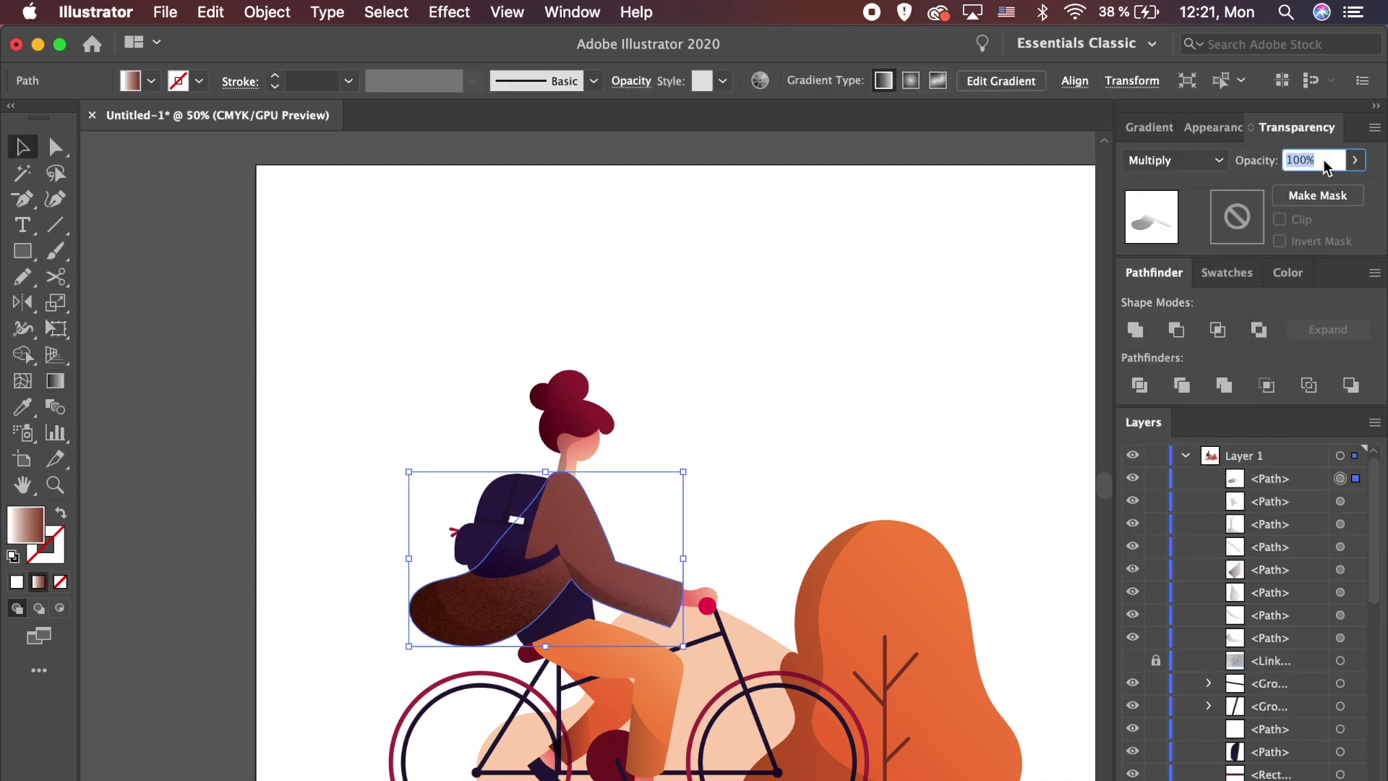
click(767, 460)
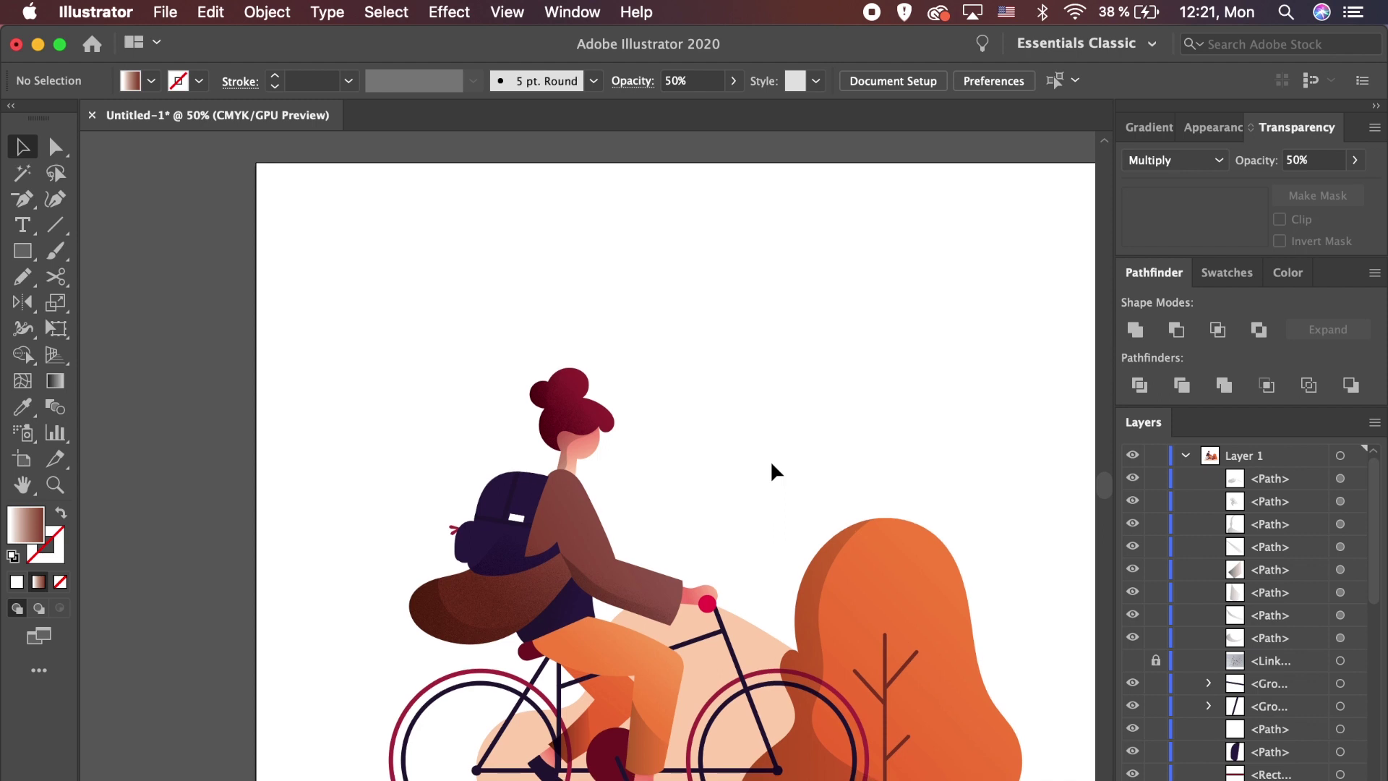
Step: Group all the backpack parts and bring the group in front of the coat's grain texture
click(446, 606)
key(super+1)
drag(376, 363, 489, 451)
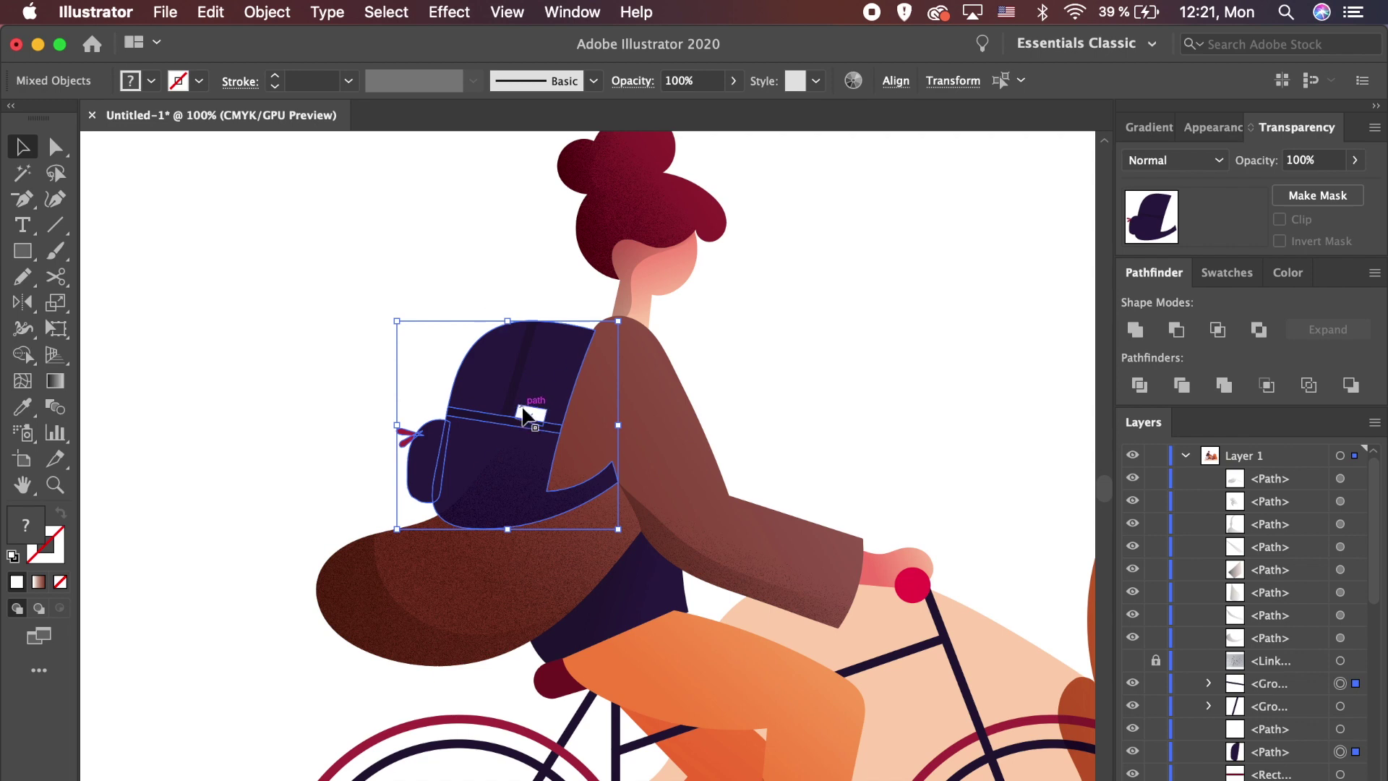
key(super+g)
key(super+equal)
key(super+equal)
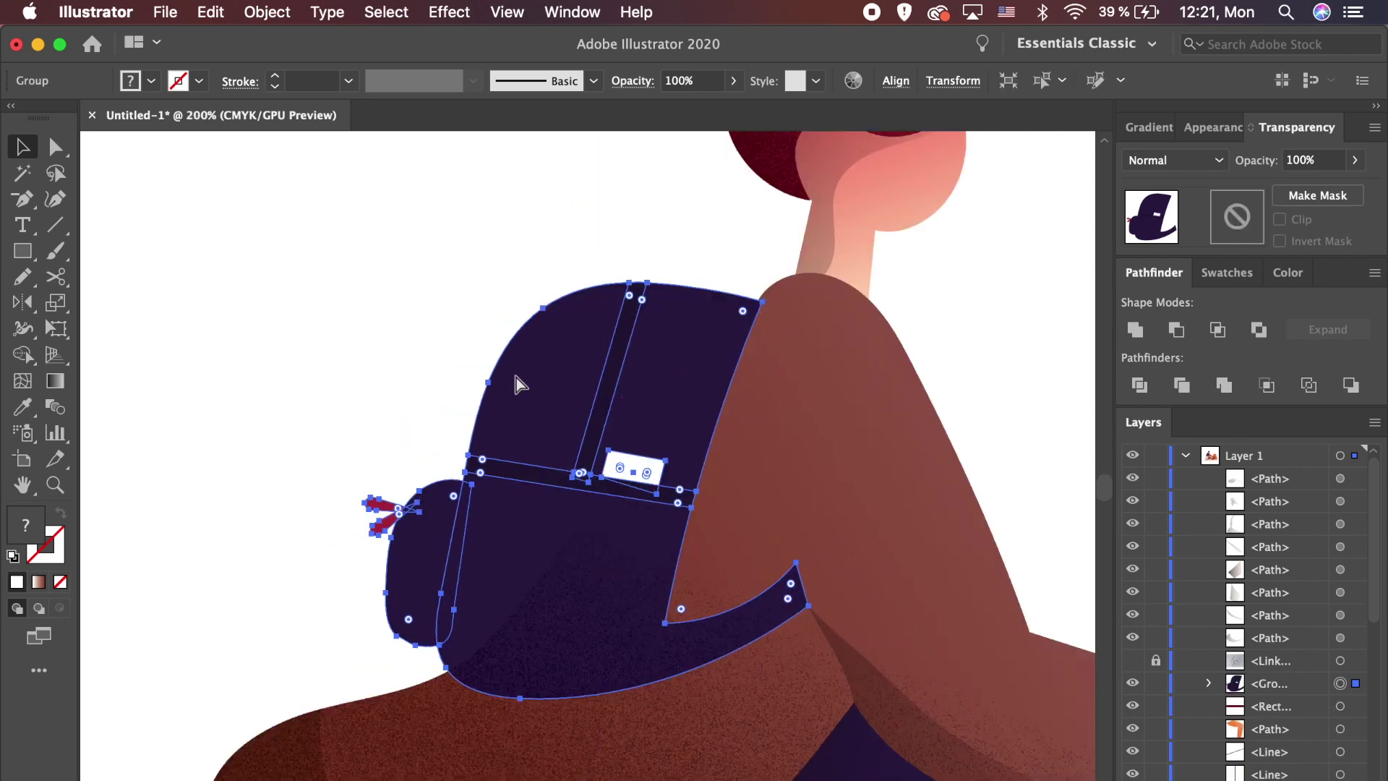
key(super+minus)
key(super+minus)
click(519, 384)
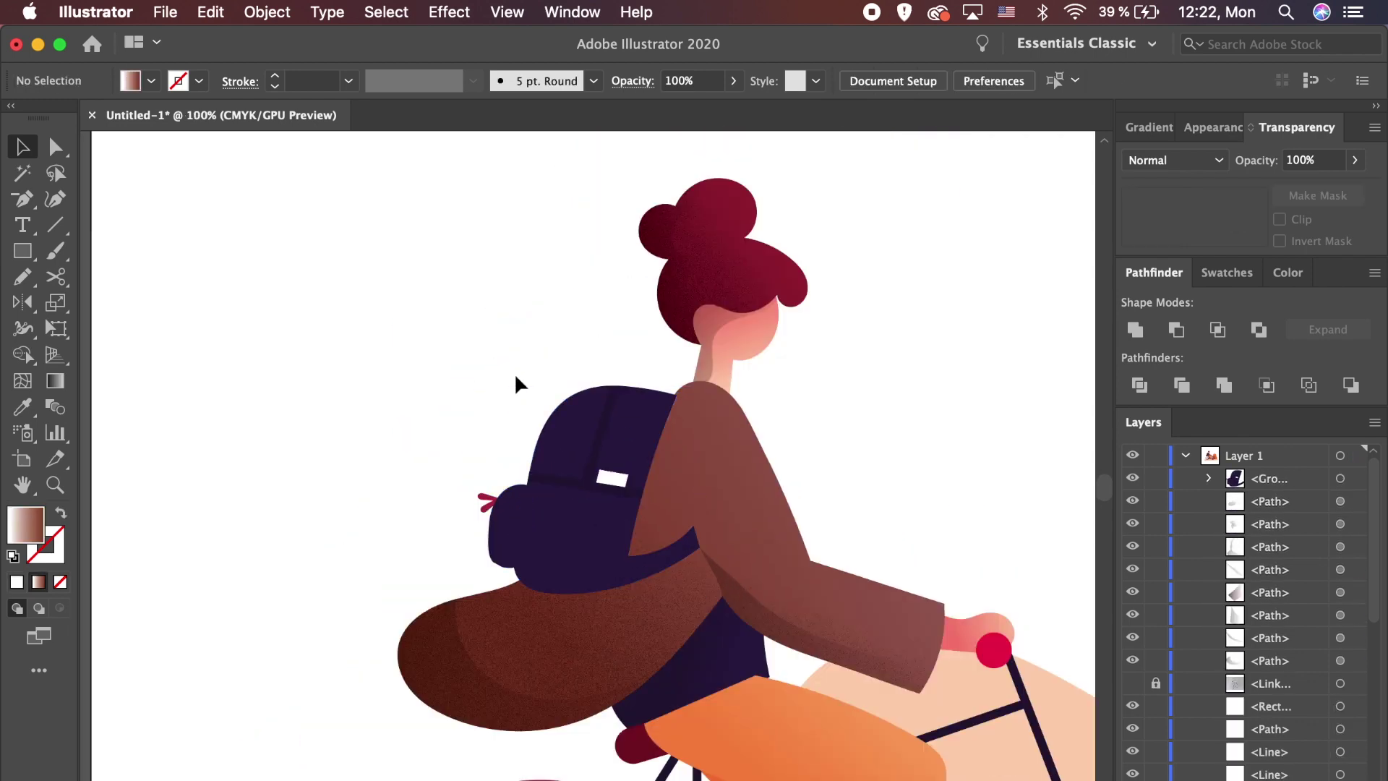
Step: Place a copy of the face and neck shape on top and change its first gradient stop to white
key(super+minus)
key(super+minus)
key(super+equal)
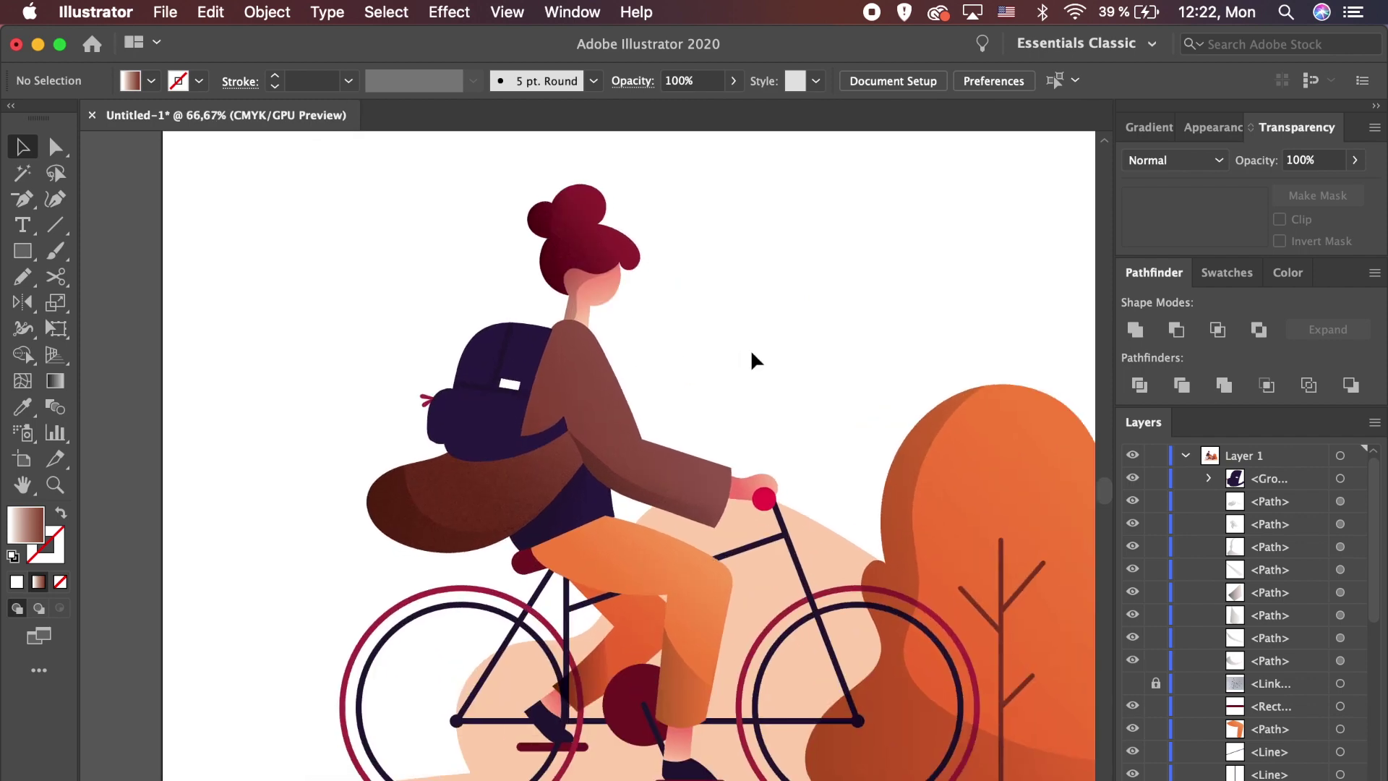
click(566, 279)
click(706, 307)
key(a)
click(561, 262)
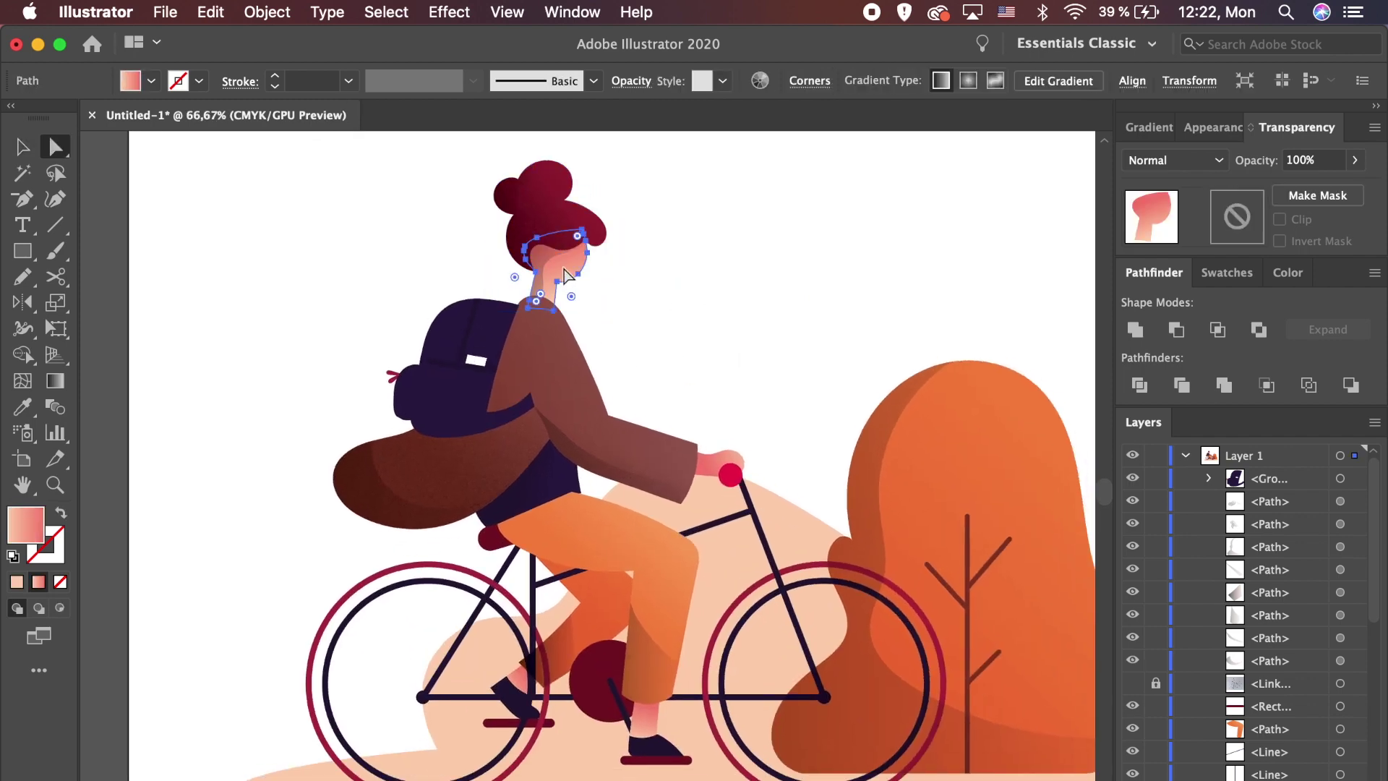
click(1150, 126)
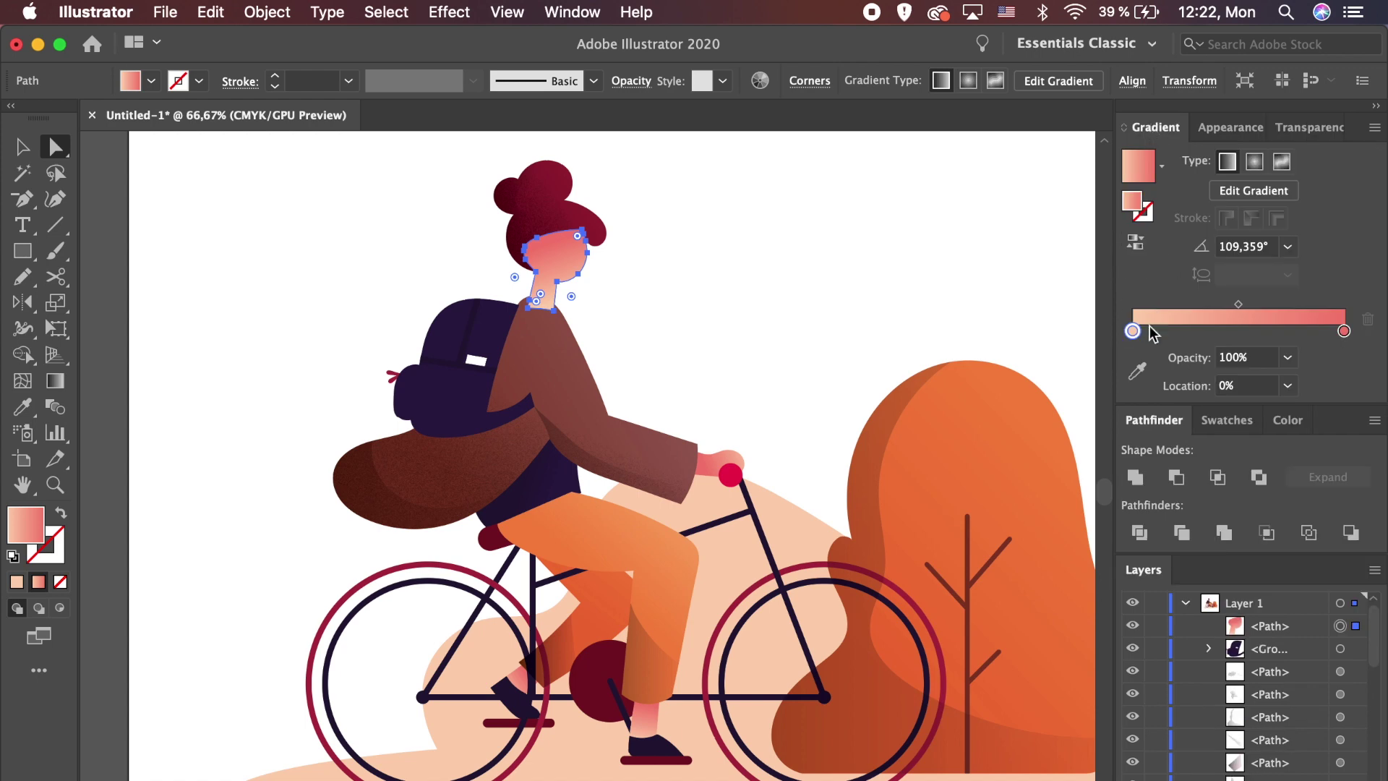
double_click(1134, 330)
click(1114, 523)
Step: Apply the Grain texture to the face copy and redirect its gradient so the grain gathers under the hair
click(449, 13)
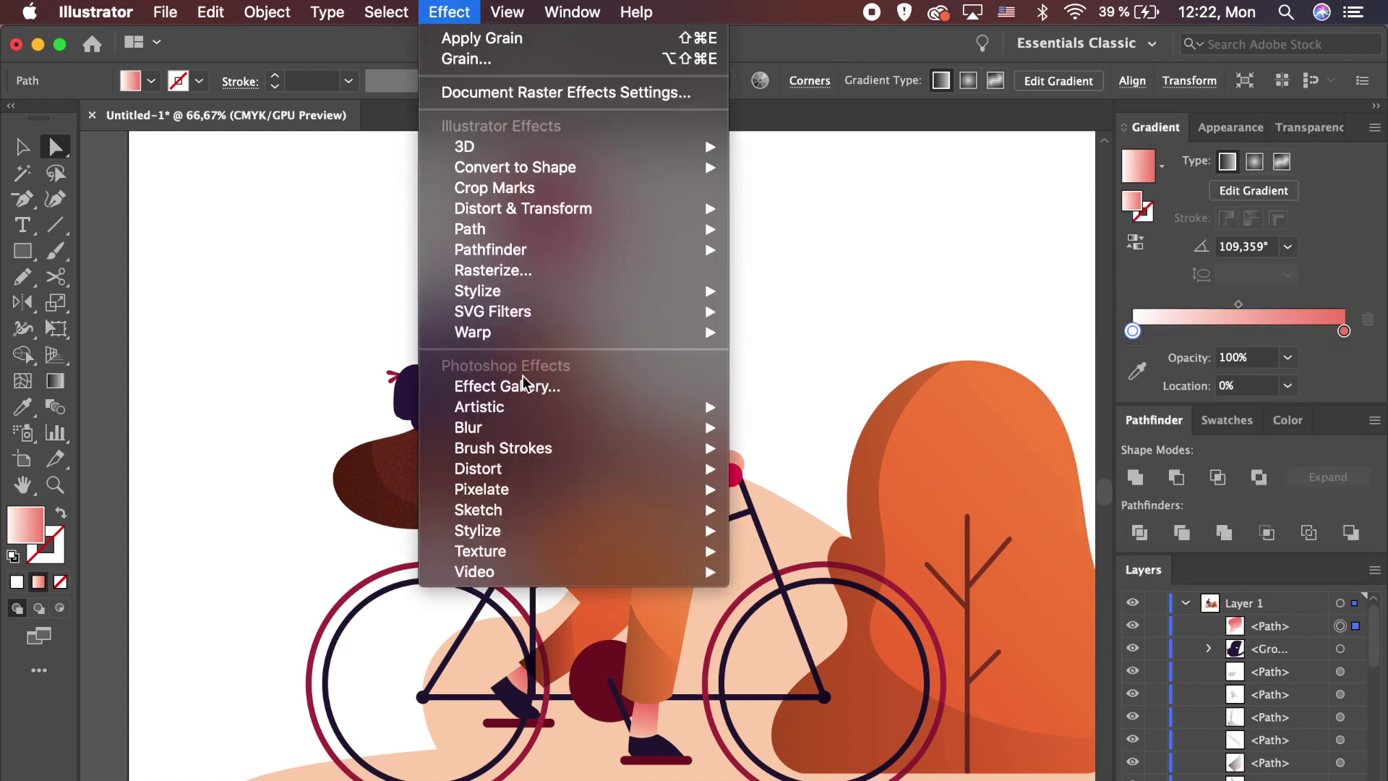
mouse_move(535, 558)
click(777, 572)
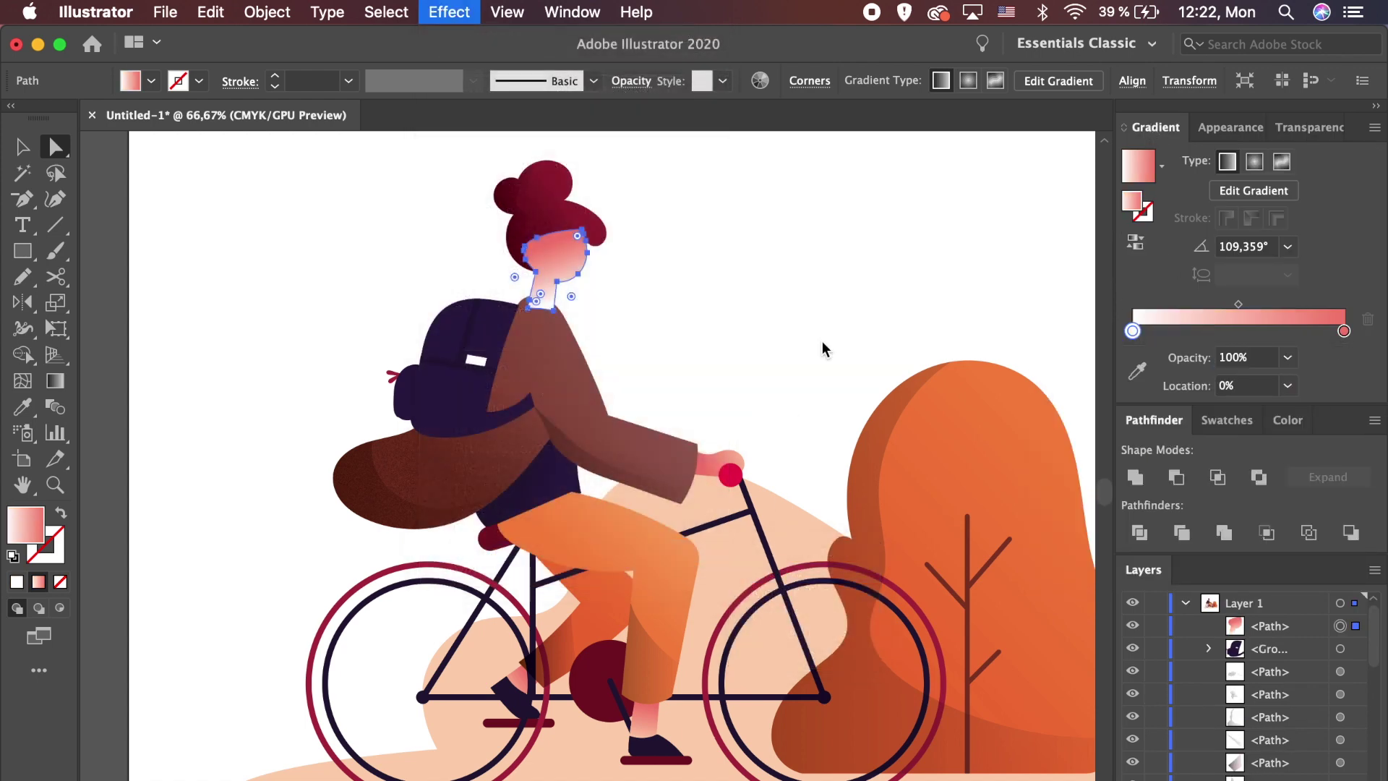
click(1256, 82)
click(1301, 127)
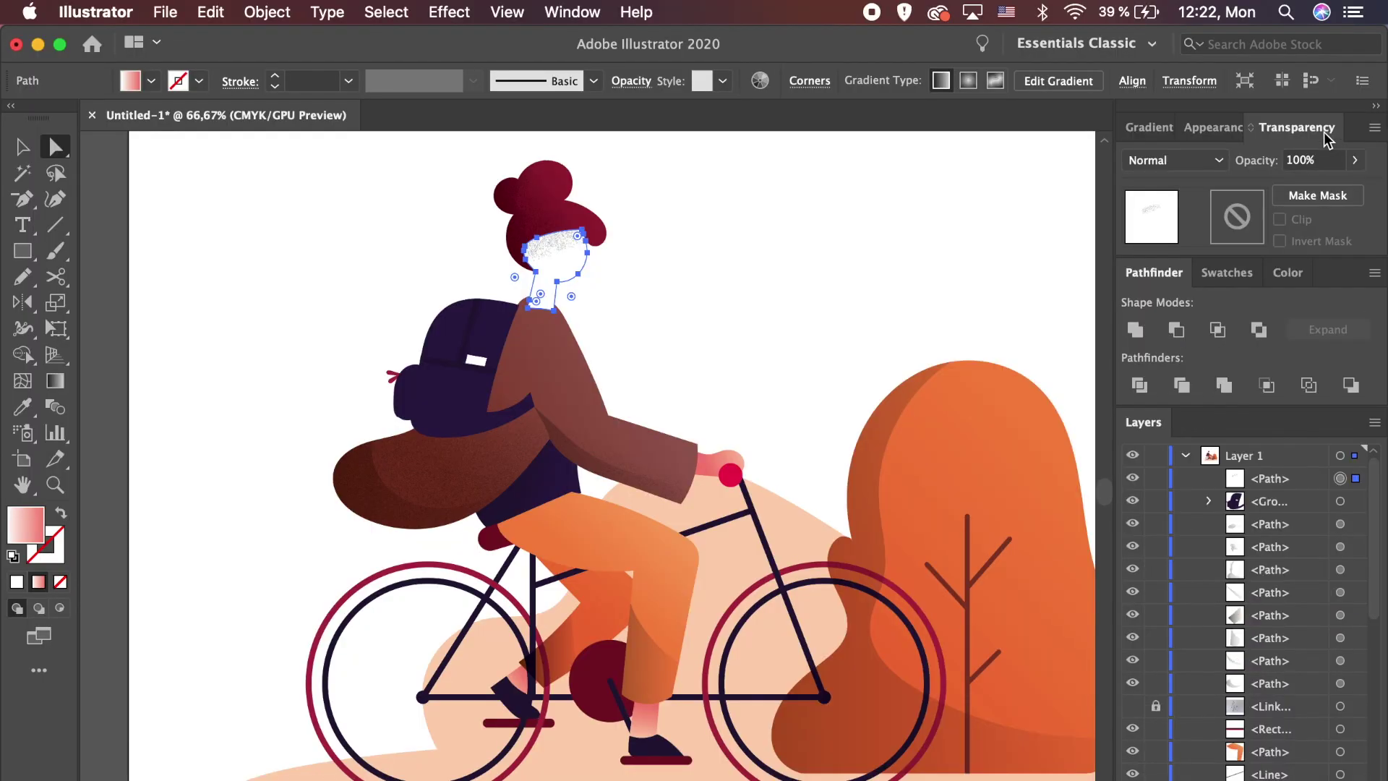
click(55, 381)
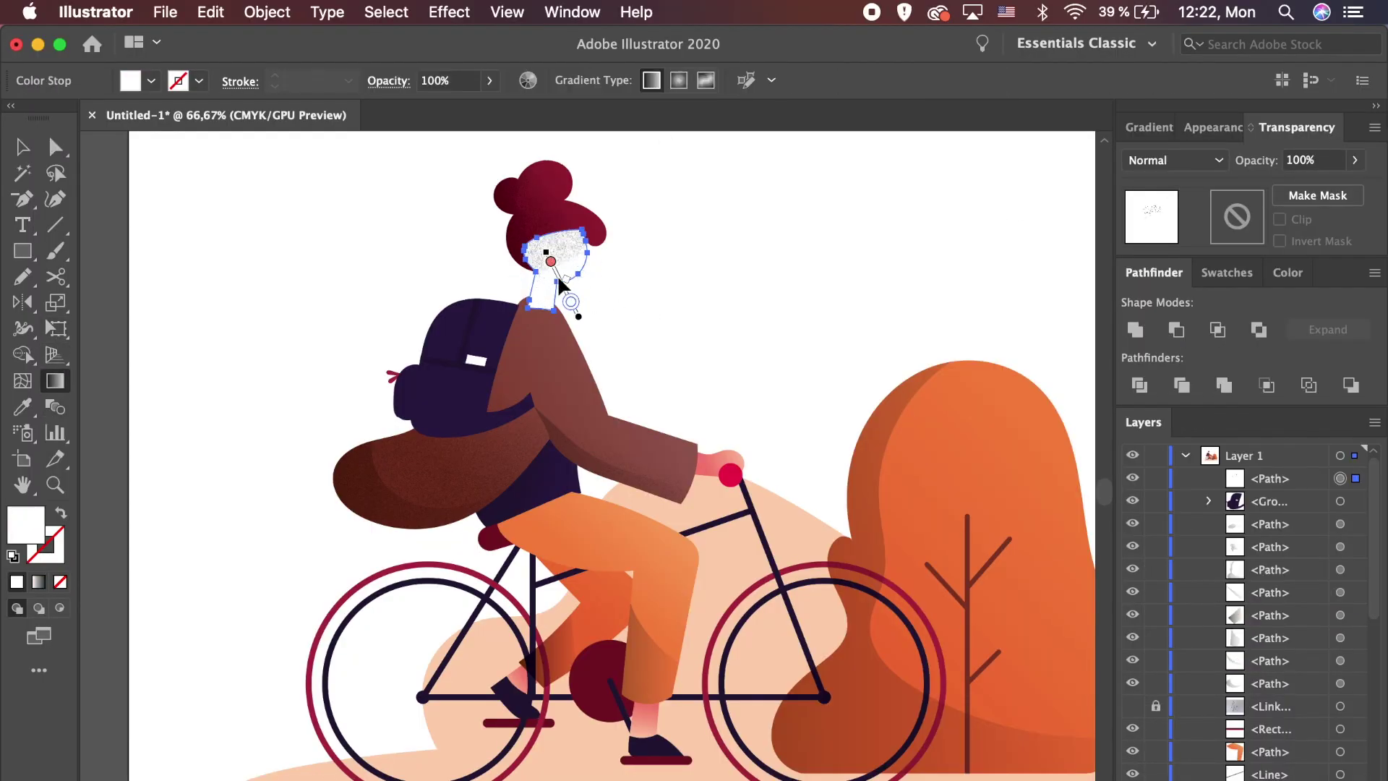
Step: Blend the grainy face copy with Multiply at 50% opacity
key(v)
click(1171, 160)
click(1168, 233)
text(50)
key(Return)
Step: Send the grainy face copy backward in the stacking order until it sits behind the hair and coat
key(super+bracketleft)
key(super+bracketleft)
key(super+bracketleft)
key(super+bracketleft)
key(super+bracketleft)
key(super+bracketleft)
key(super+bracketleft)
key(super+bracketleft)
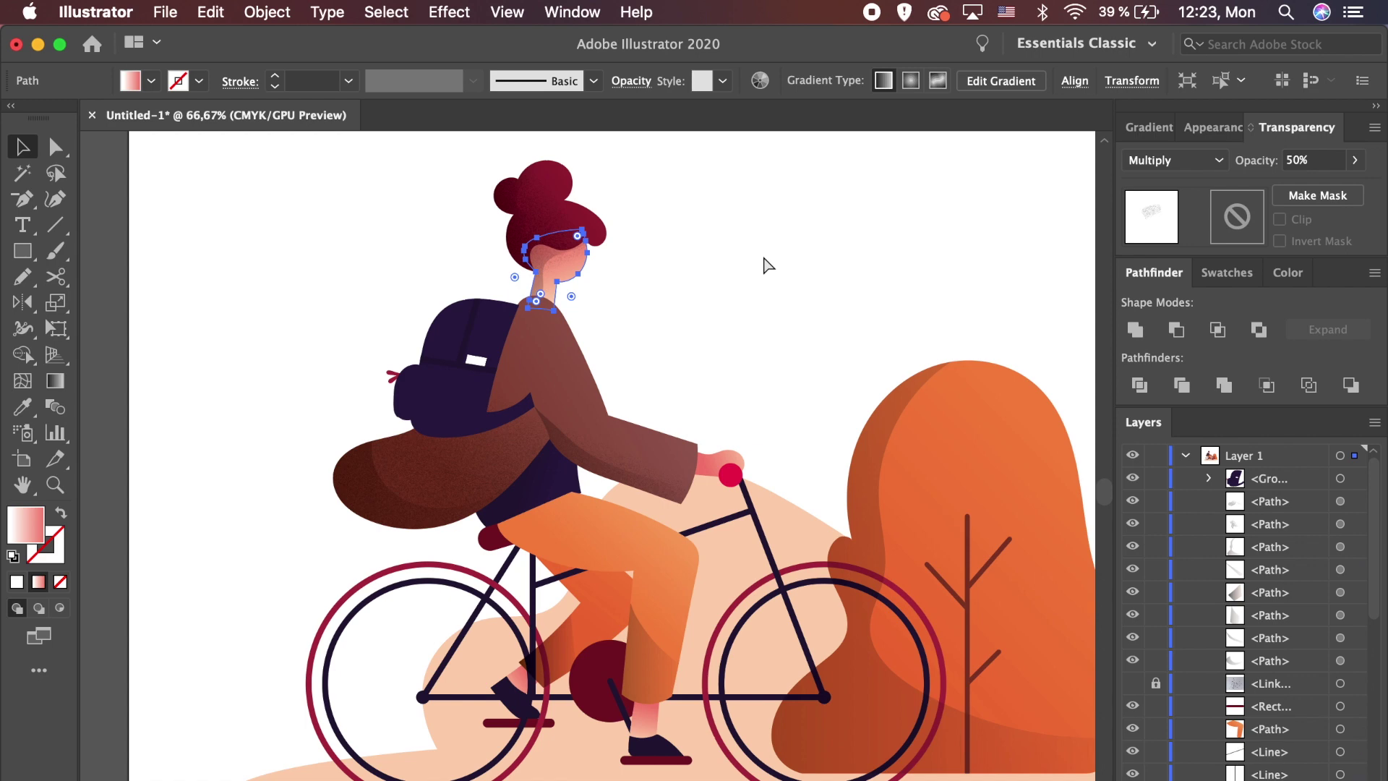
Step: Group the hair, face and neck shapes together with their shadow and grain overlays
click(763, 259)
drag(462, 170, 620, 260)
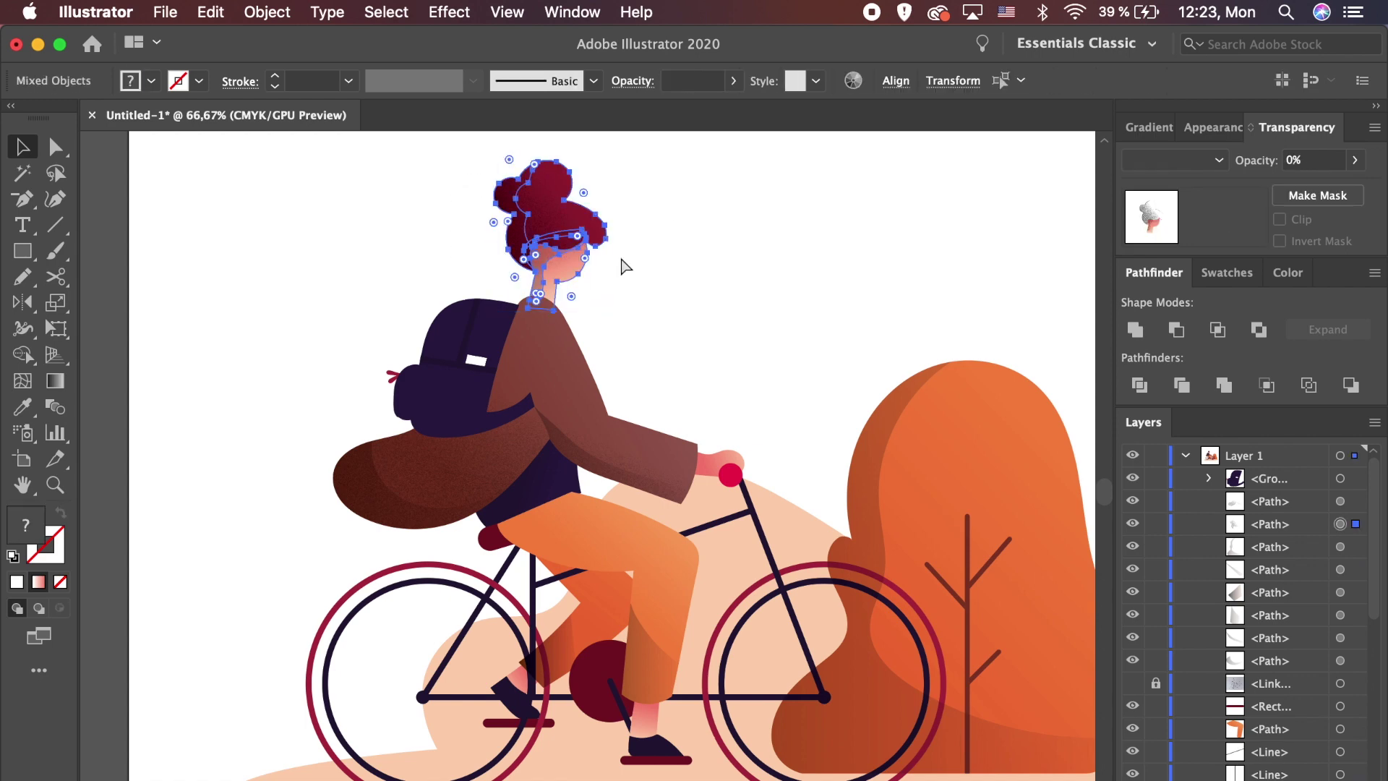
key(super+g)
click(405, 10)
mouse_move(284, 12)
mouse_move(289, 59)
click(542, 118)
Step: Place copies of both trouser legs in front of all the other artwork
key(super+minus)
key(super+equal)
scroll(748, 309, right, 5)
scroll(748, 309, down, 2)
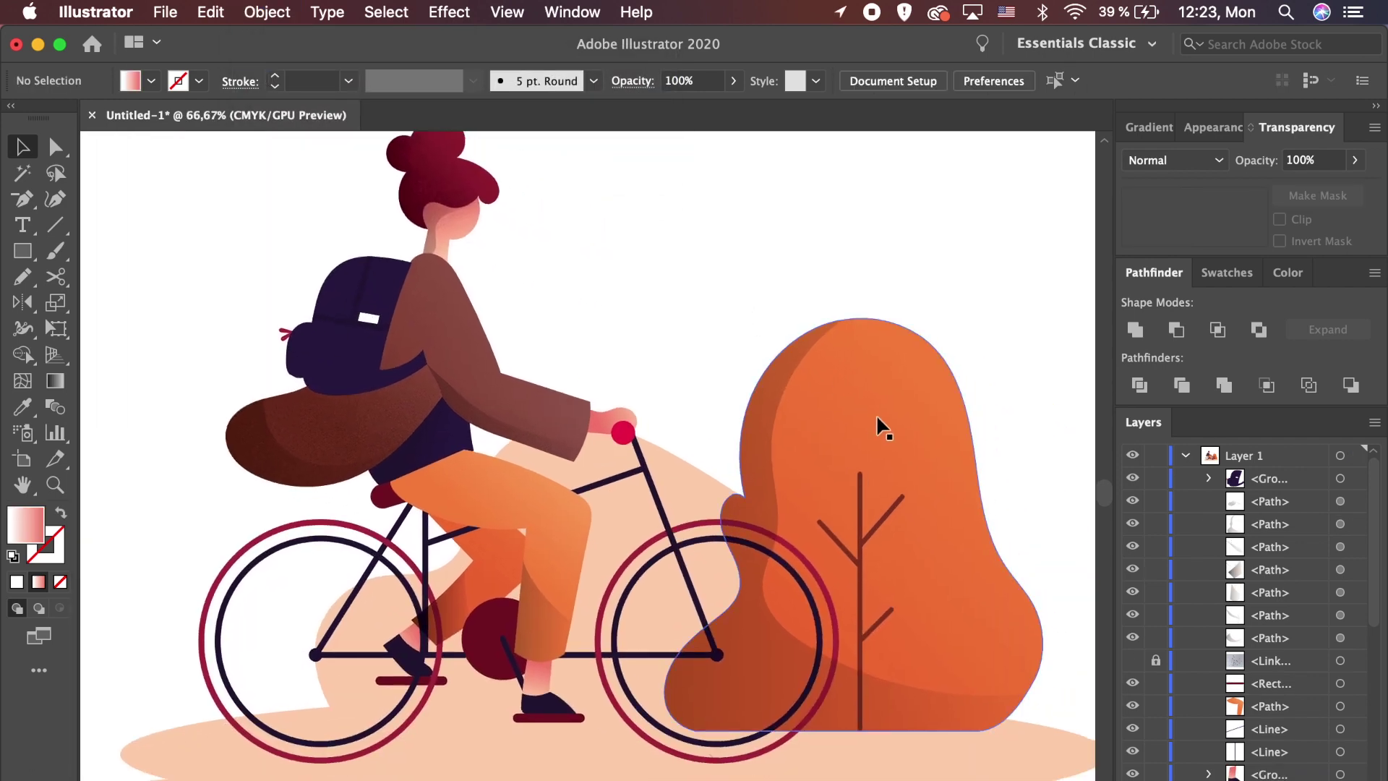
key(a)
click(537, 536)
shift+click(491, 566)
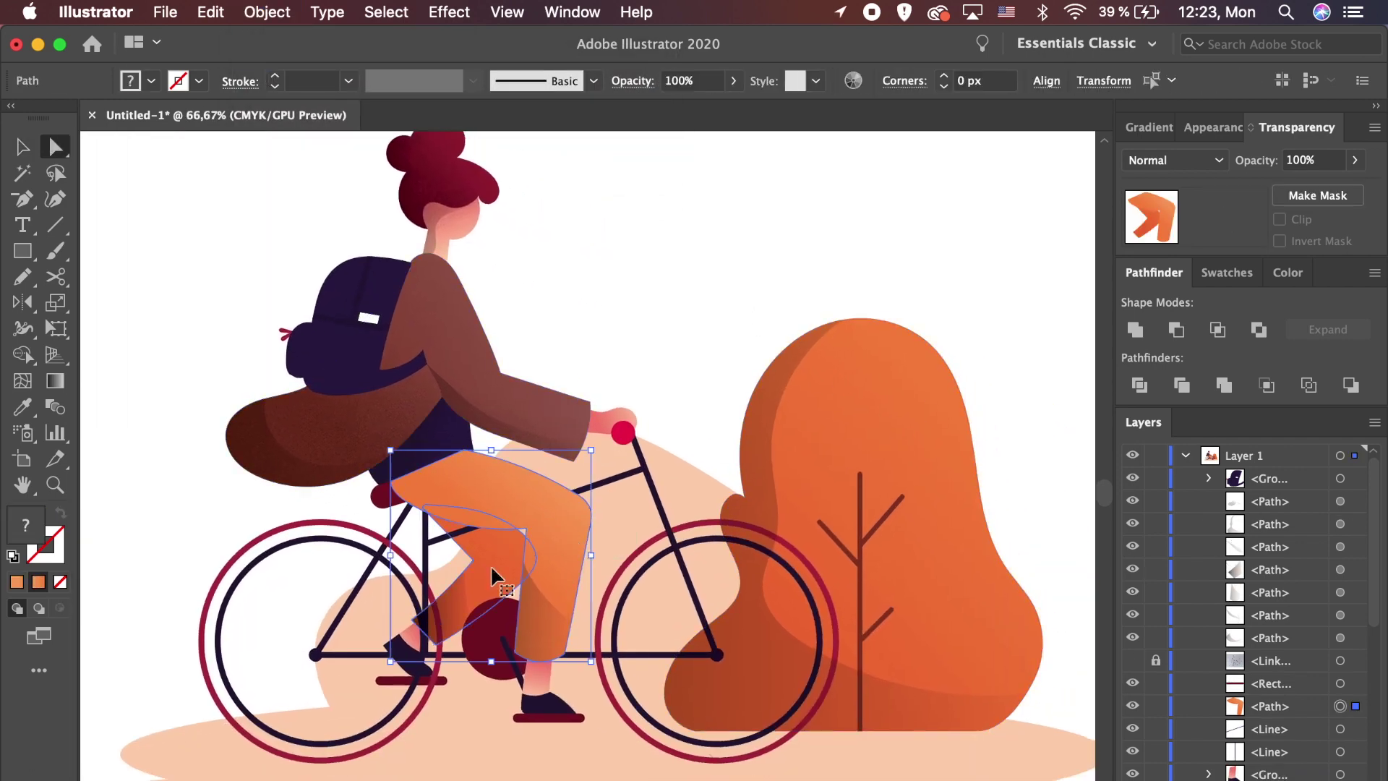
key(super+c)
key(super+f)
key(super+shift+bracketright)
click(795, 283)
Step: Change the first gradient stop of the front and back trouser leg copies to white
click(552, 517)
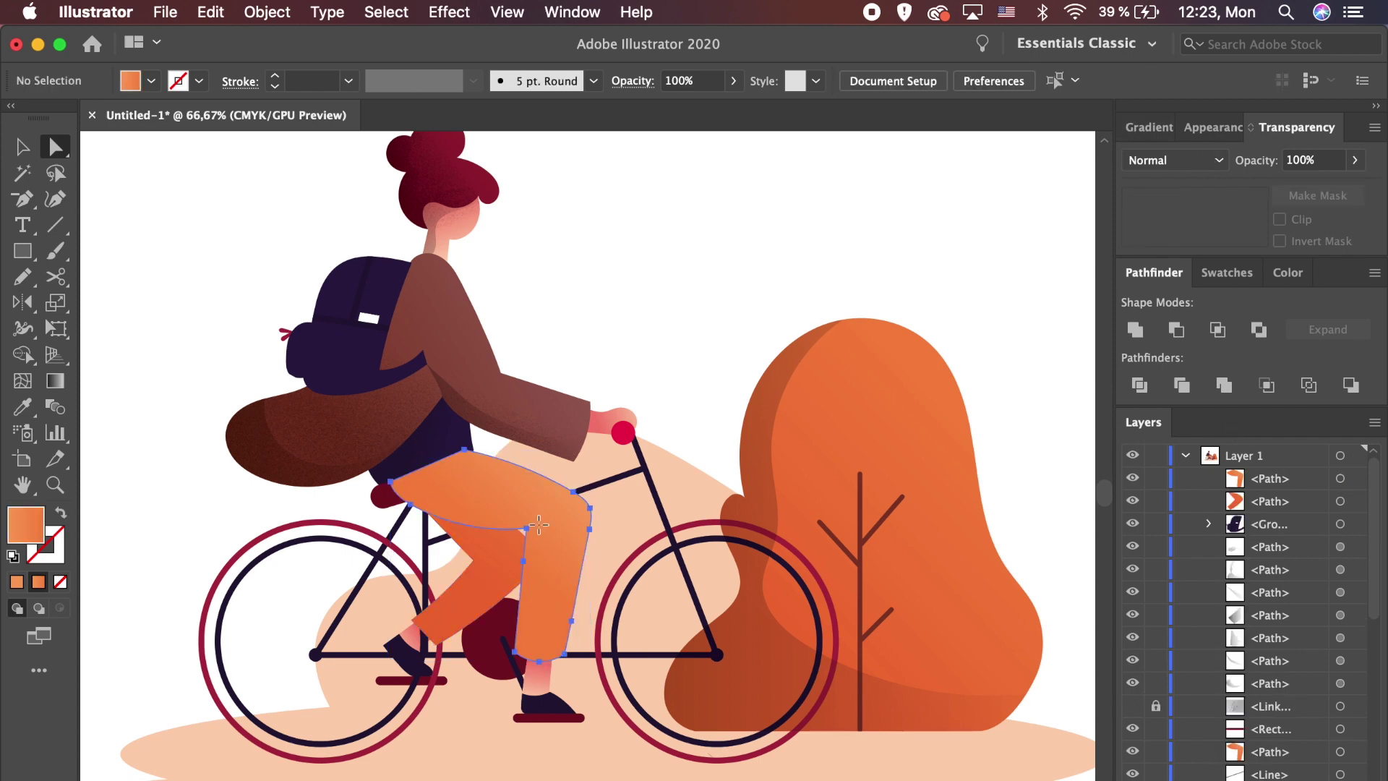
click(1154, 127)
double_click(1132, 334)
click(1115, 519)
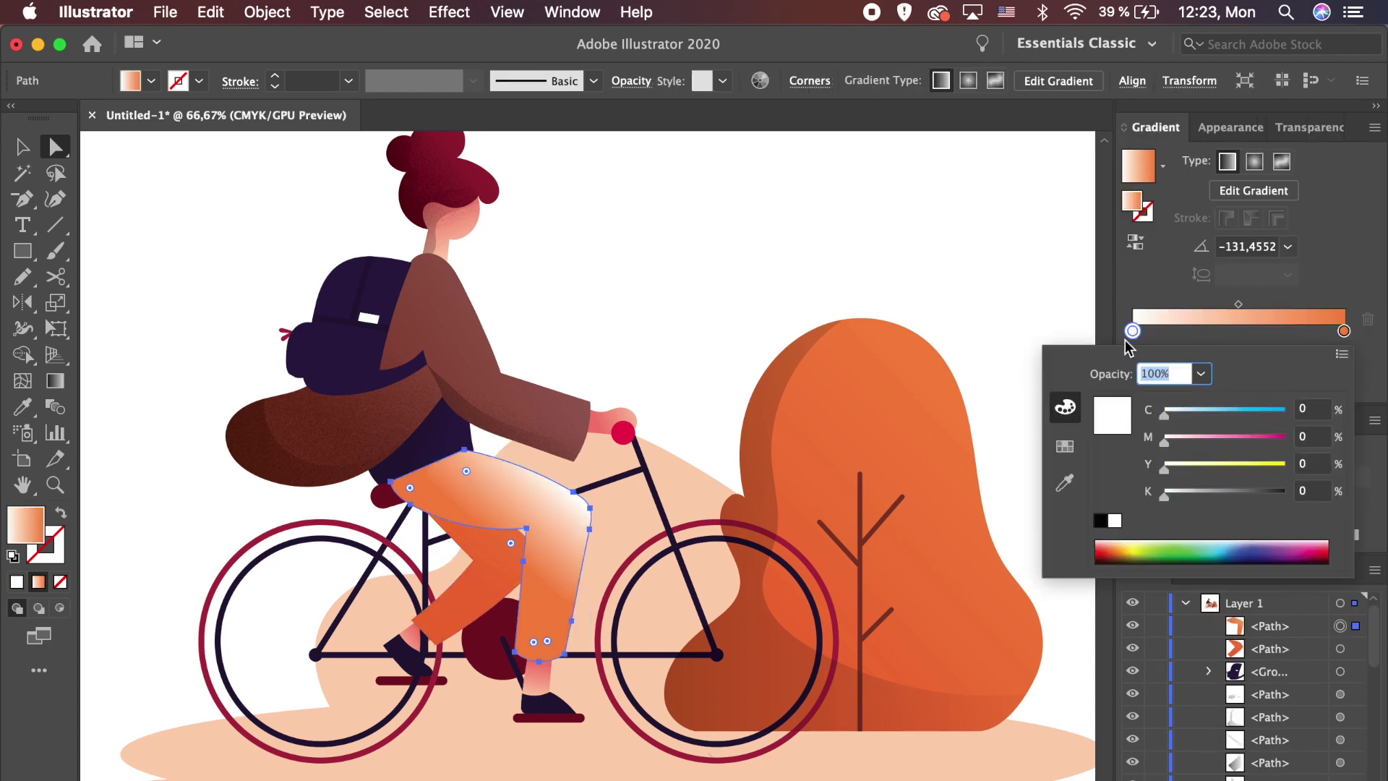
click(484, 550)
double_click(1133, 331)
click(1114, 520)
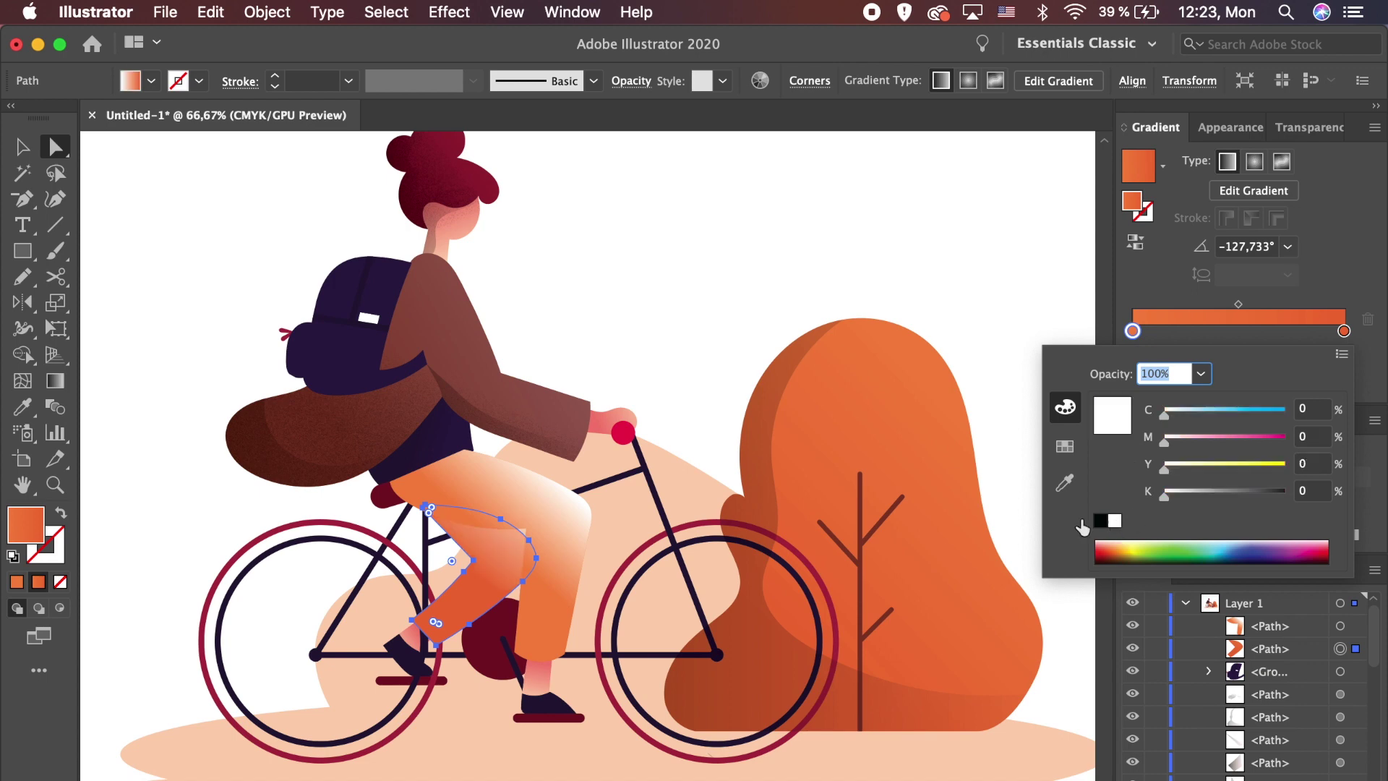
Step: Apply the Grain texture to both trouser leg copies with intensity 6, contrast 3 and the Stippled grain type
shift+click(545, 500)
click(449, 12)
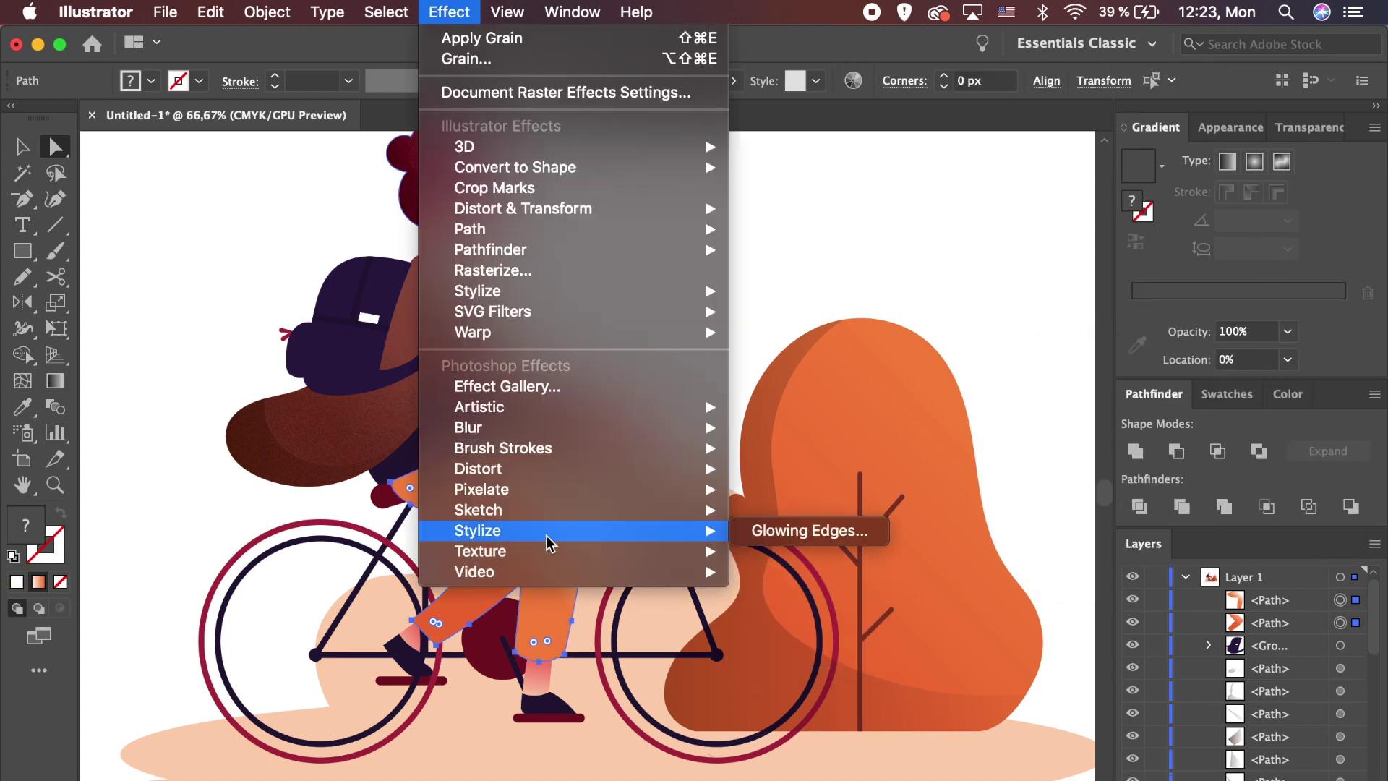
click(778, 571)
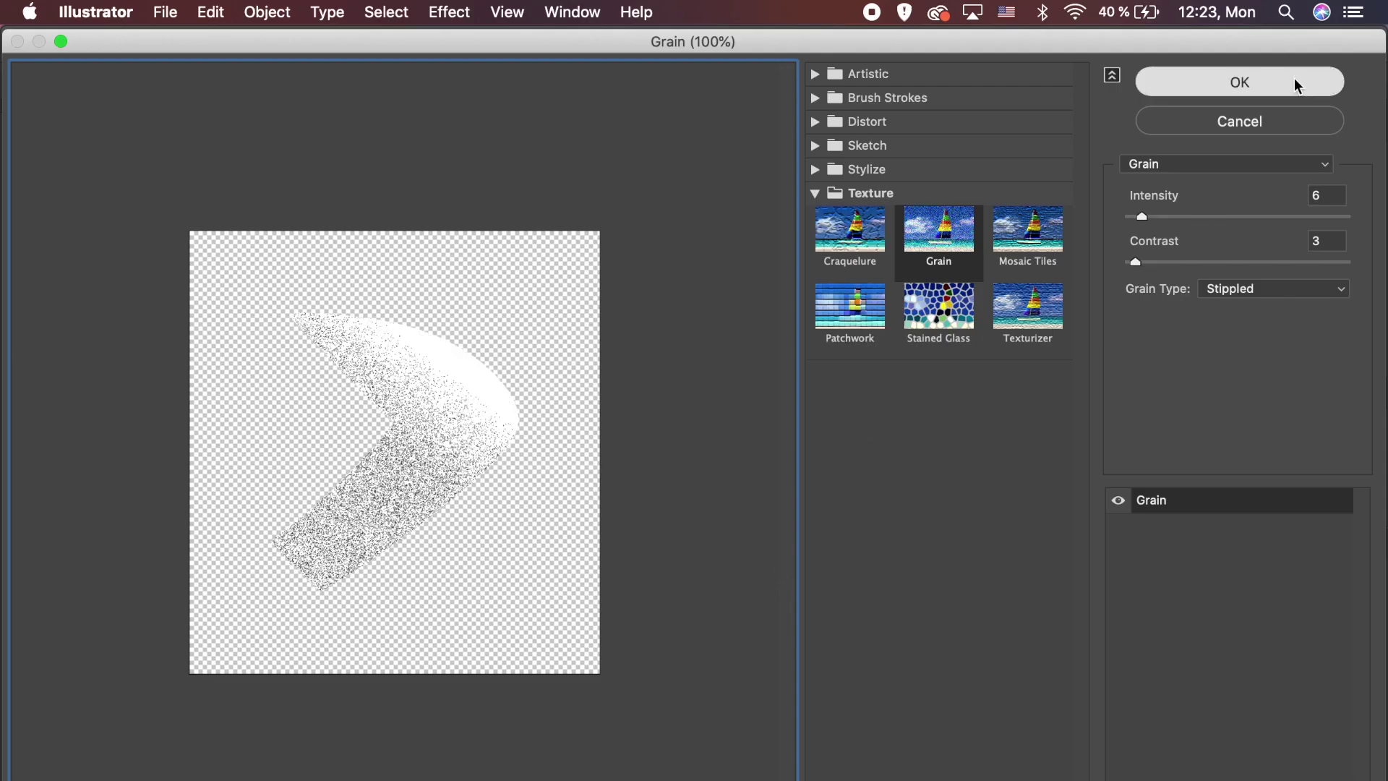
click(1298, 84)
Step: Blend both grainy trouser leg copies with Multiply at 50% opacity
click(1308, 127)
click(1149, 156)
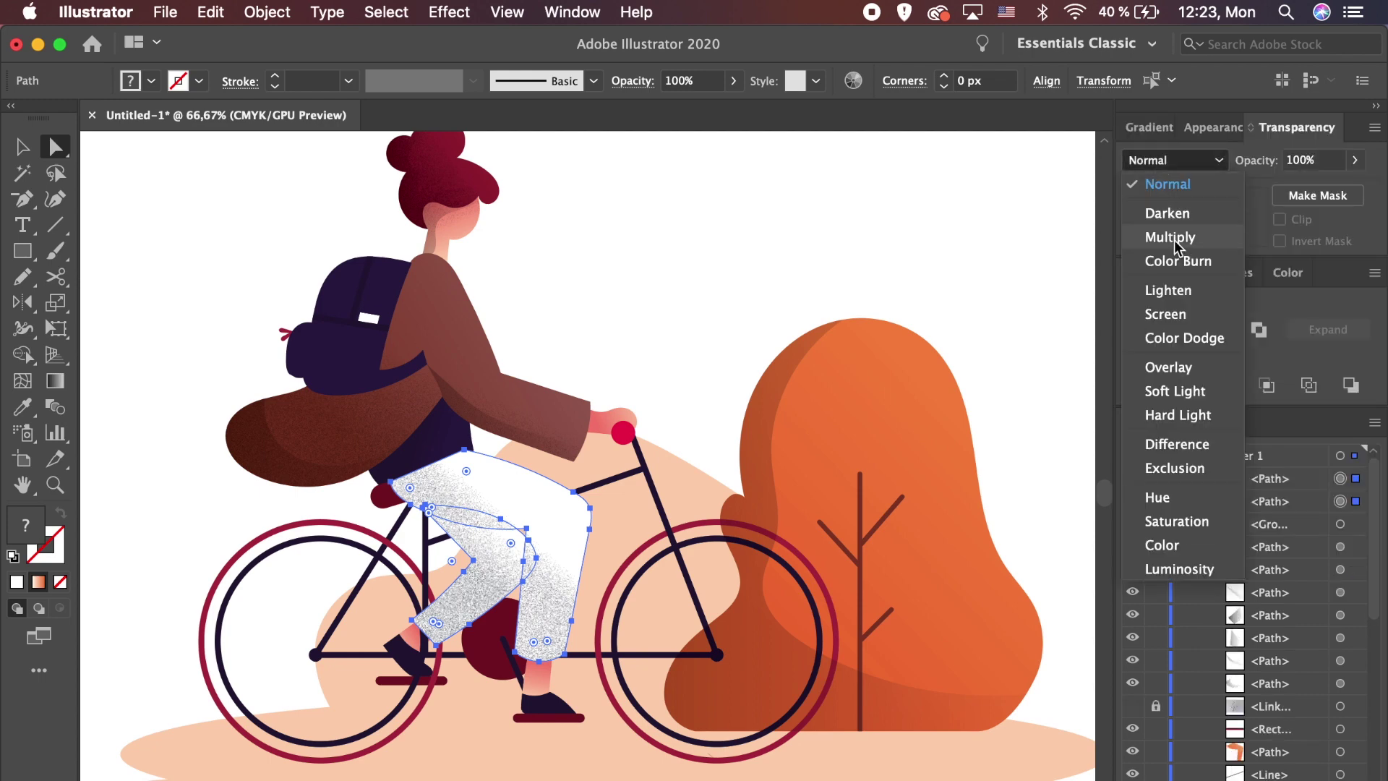
click(1171, 235)
click(718, 335)
click(567, 575)
click(1299, 165)
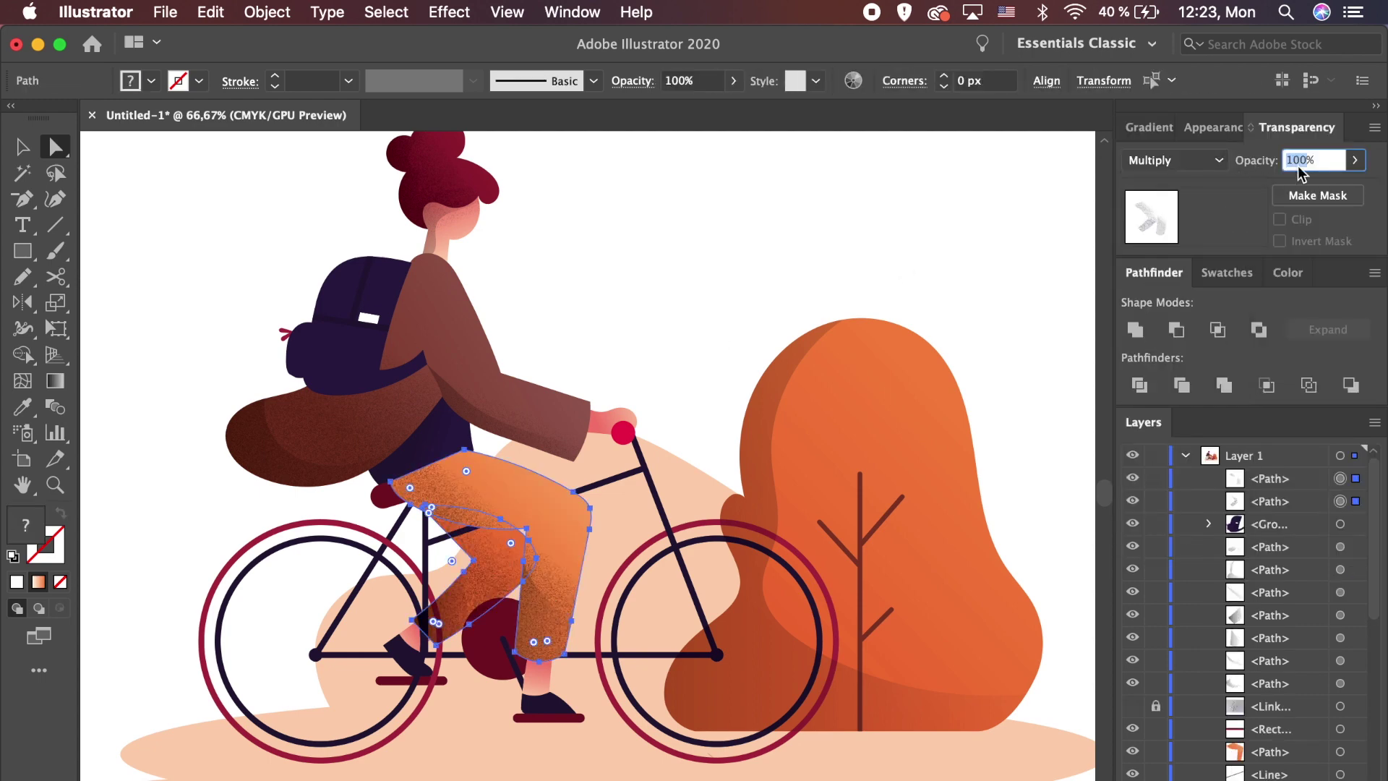
Step: Move the grainy back-leg copy down the layer order, beneath the front leg and close above the original back leg
click(489, 561)
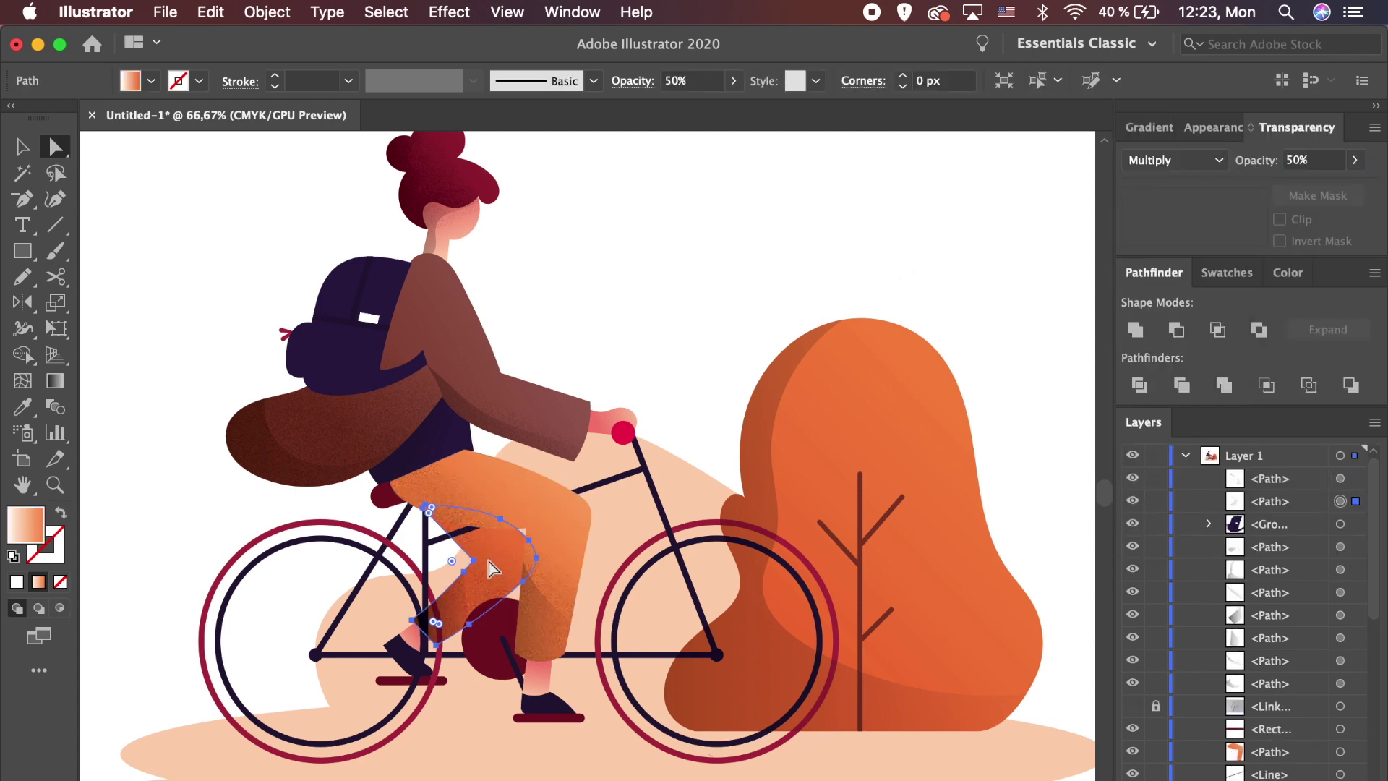
click(487, 560)
scroll(1200, 636, down, 10)
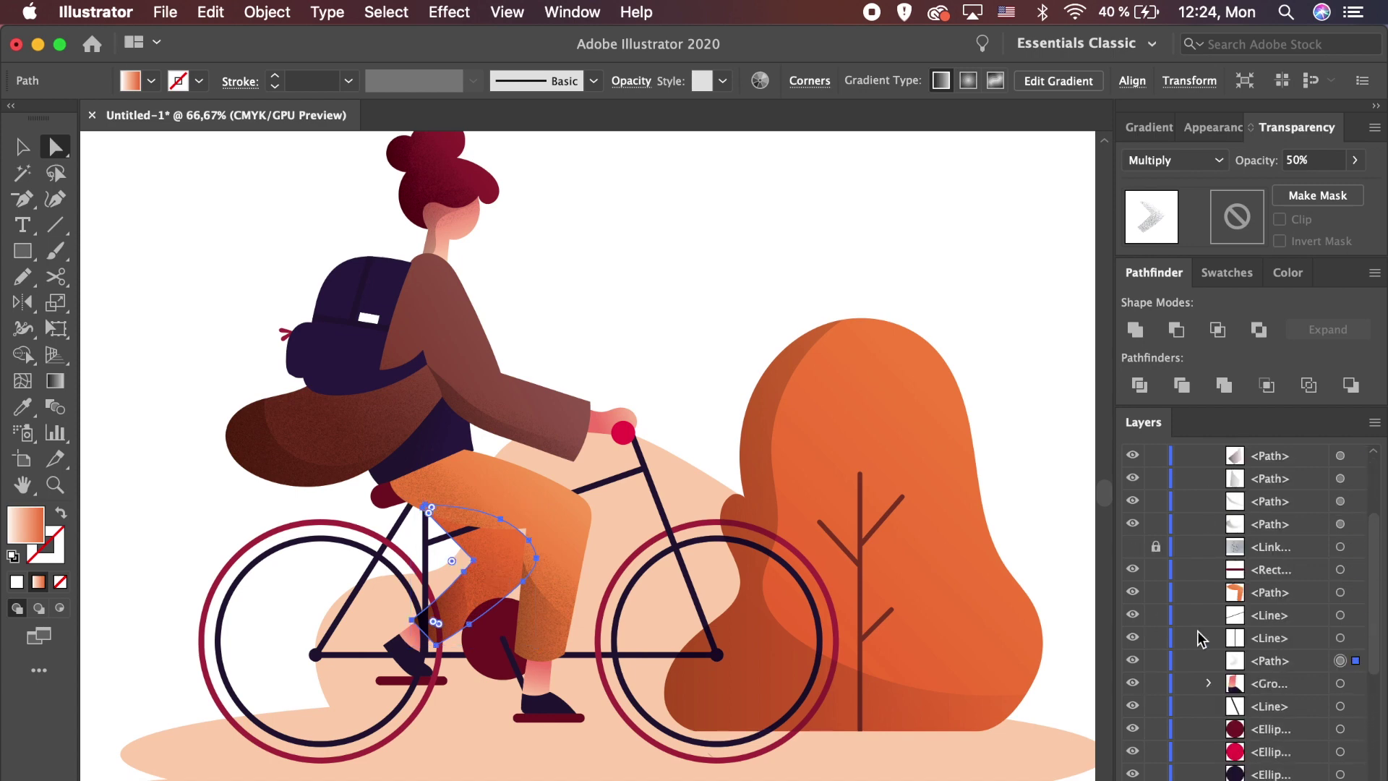
scroll(1200, 636, down, 1)
Step: Move the grainy front-leg copy down the layer order to just above the original front trouser leg
click(556, 543)
scroll(1377, 613, up, 10)
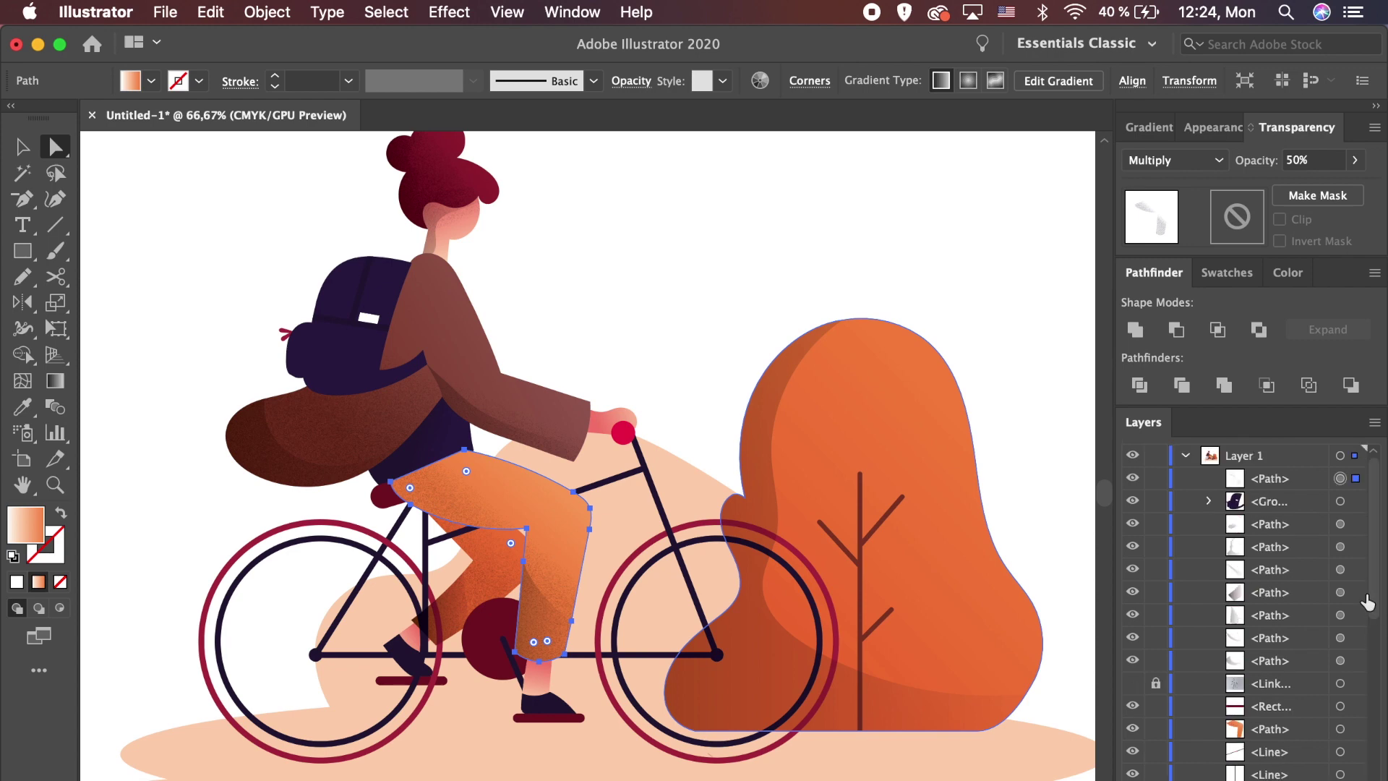
drag(1269, 481, 1270, 717)
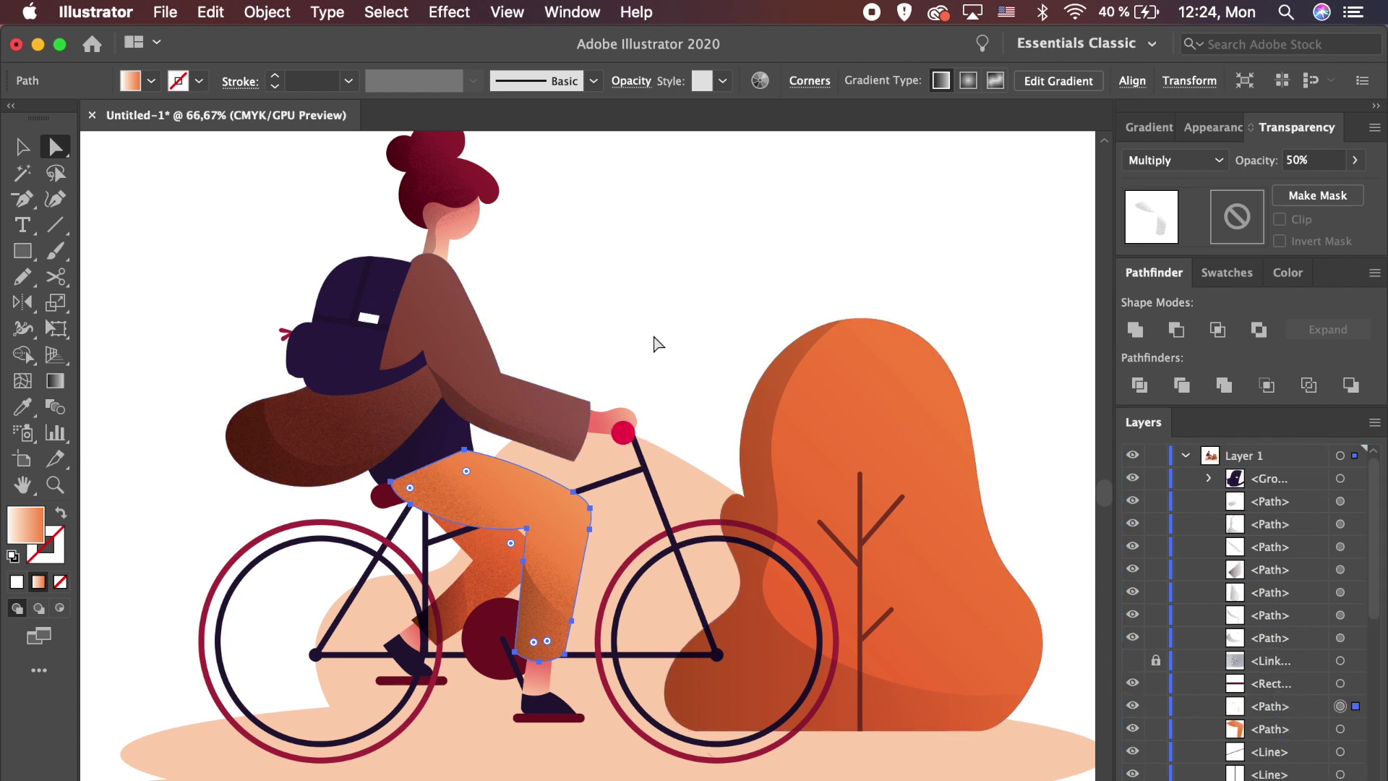
key(super+shift+a)
Step: Group the front trouser leg with its grain, shadow and foot shapes, and name the group "Leg Front"
key(v)
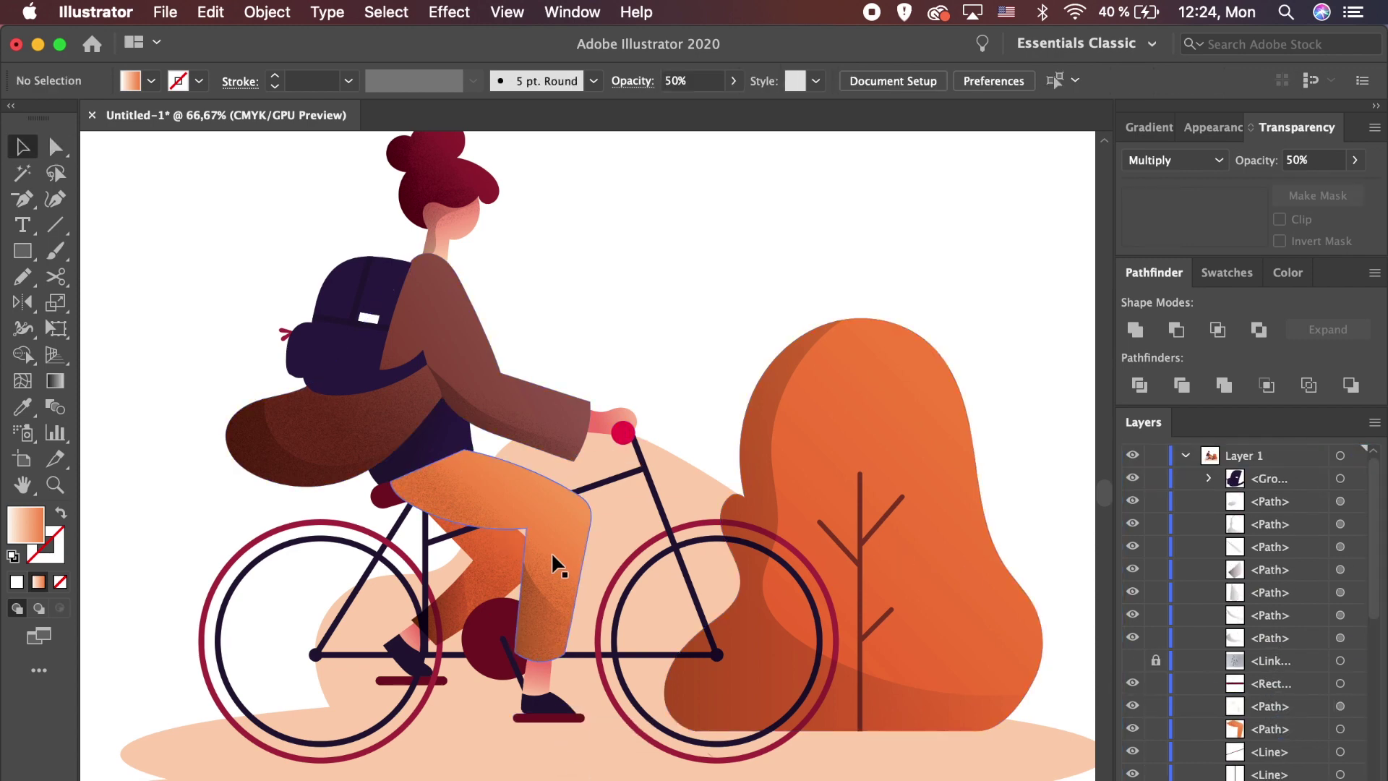
click(555, 563)
shift+click(1342, 730)
shift+click(530, 624)
shift+click(547, 699)
key(super+x)
key(super+f)
key(super+g)
double_click(1272, 591)
text(Leg Front)
key(Return)
Step: Rename the group with the hair, face and neck "Head"
click(461, 214)
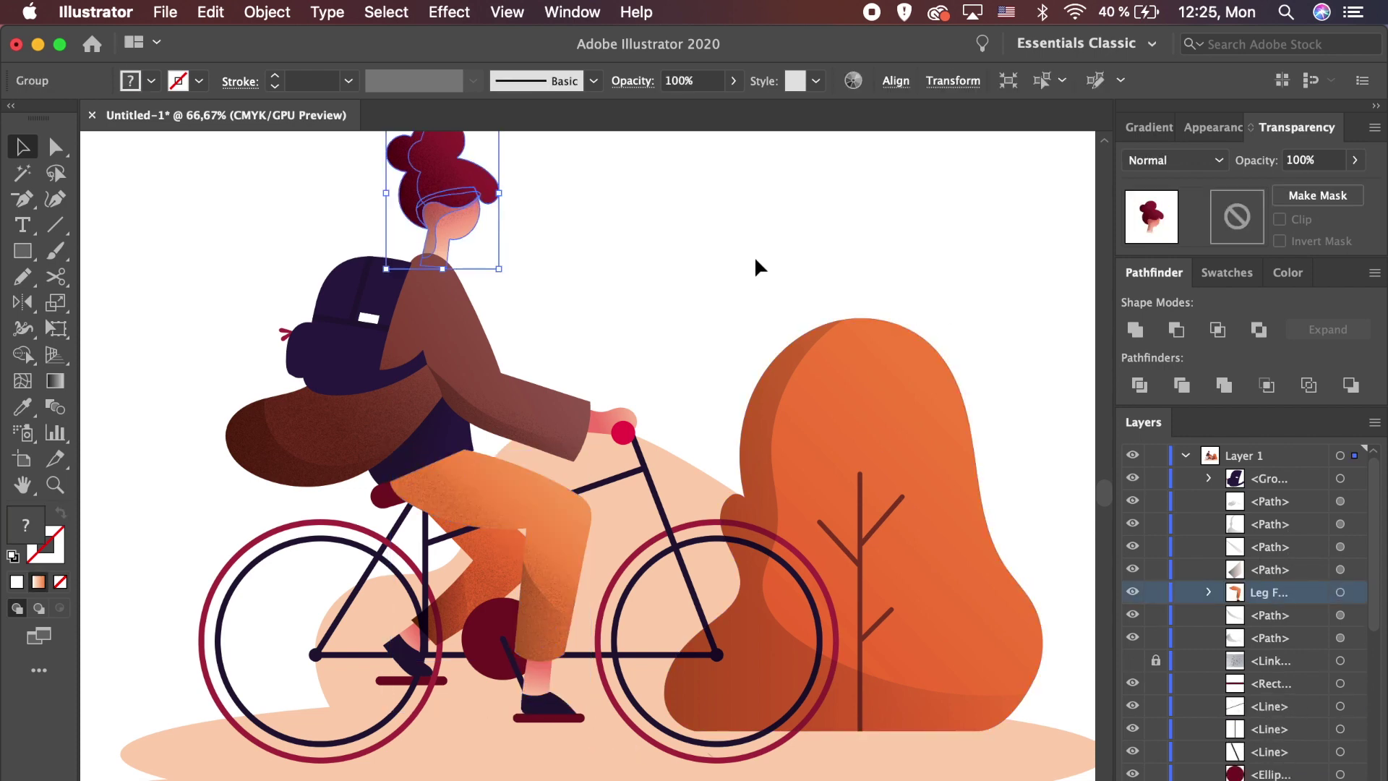
scroll(1301, 600, down, 10)
double_click(1301, 752)
text(Head)
key(Return)
Step: Group the back trouser leg with its grain and foot shapes, and name the group "Leg Back"
double_click(1272, 779)
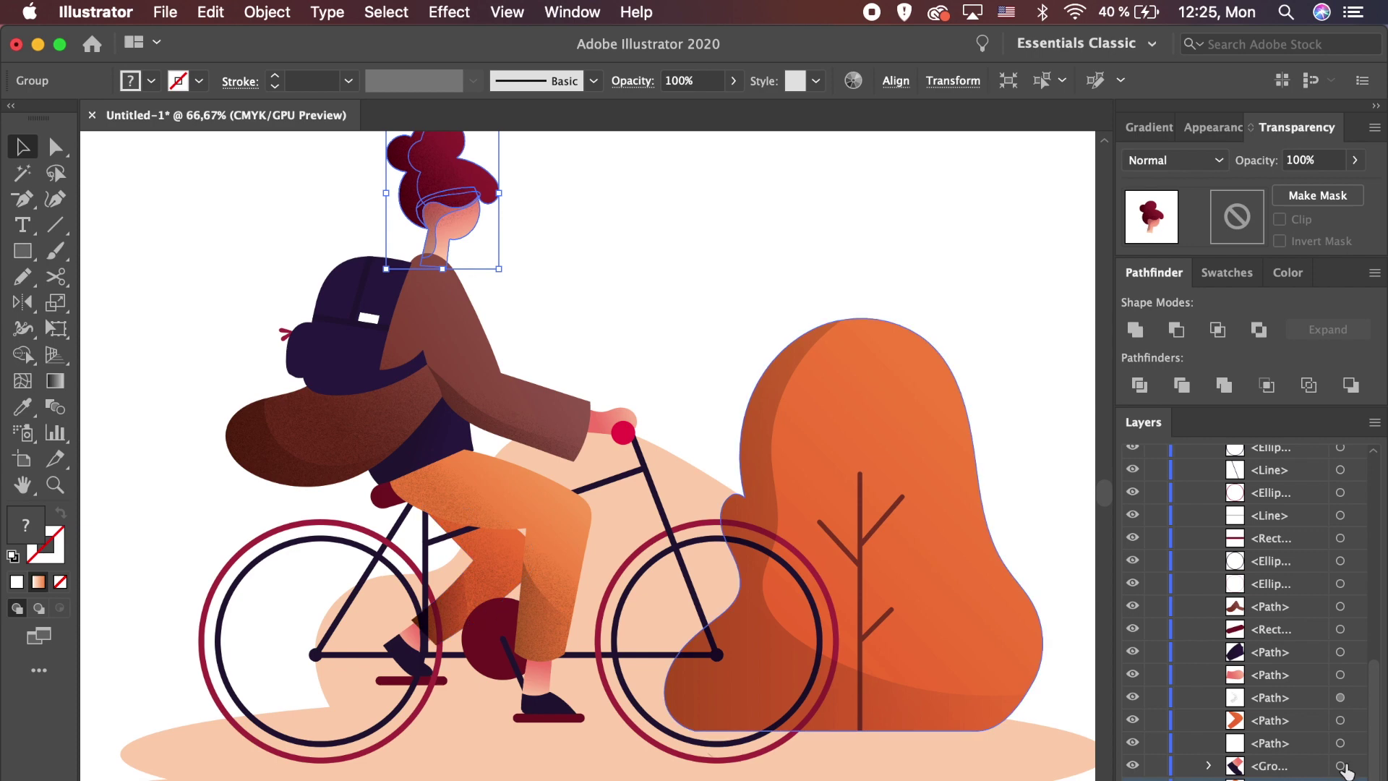
click(1341, 720)
key(super+g)
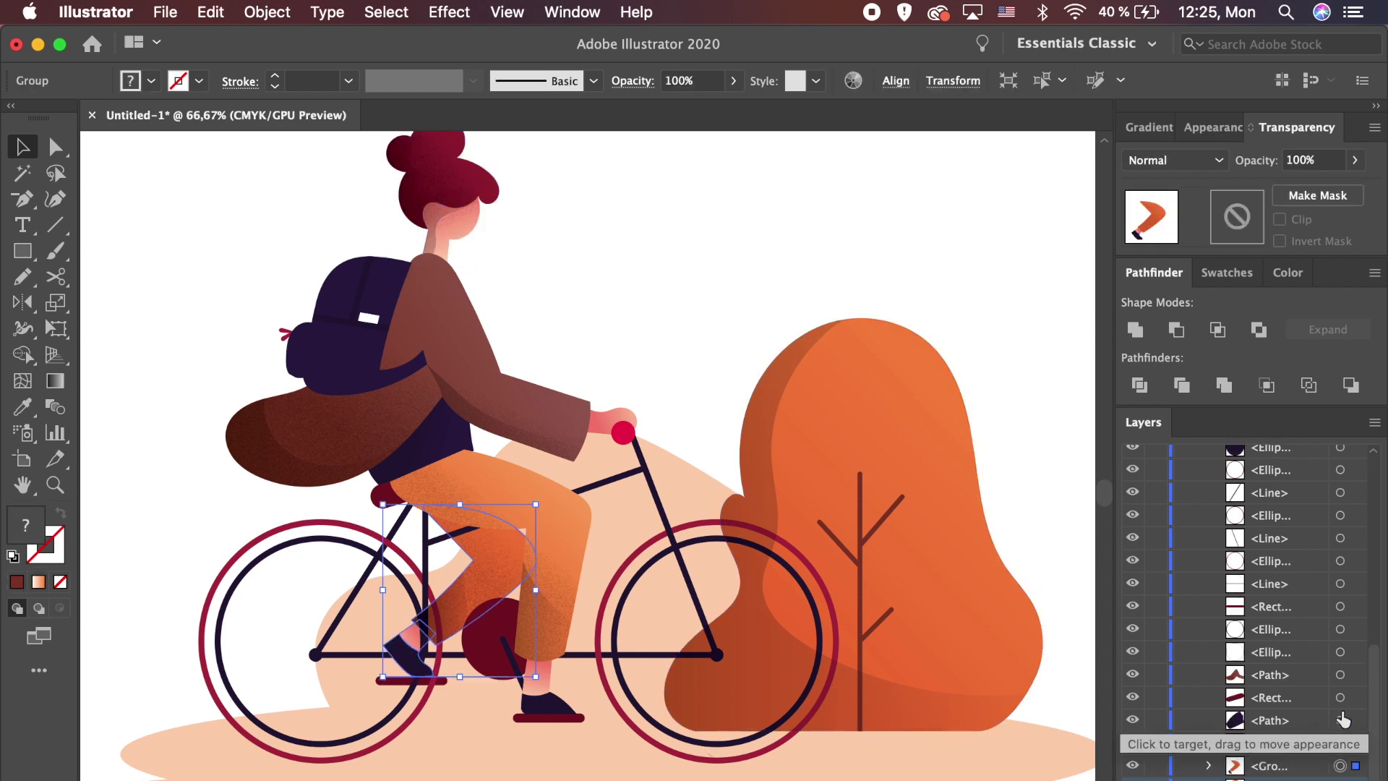
double_click(1273, 768)
text(Leg Back)
key(Return)
Step: Ungroup the back leg and regroup it together with its lower-leg shadow
click(1070, 621)
click(462, 585)
key(super+shift+g)
shift+click(443, 599)
key(super+x)
key(super+f)
key(super+g)
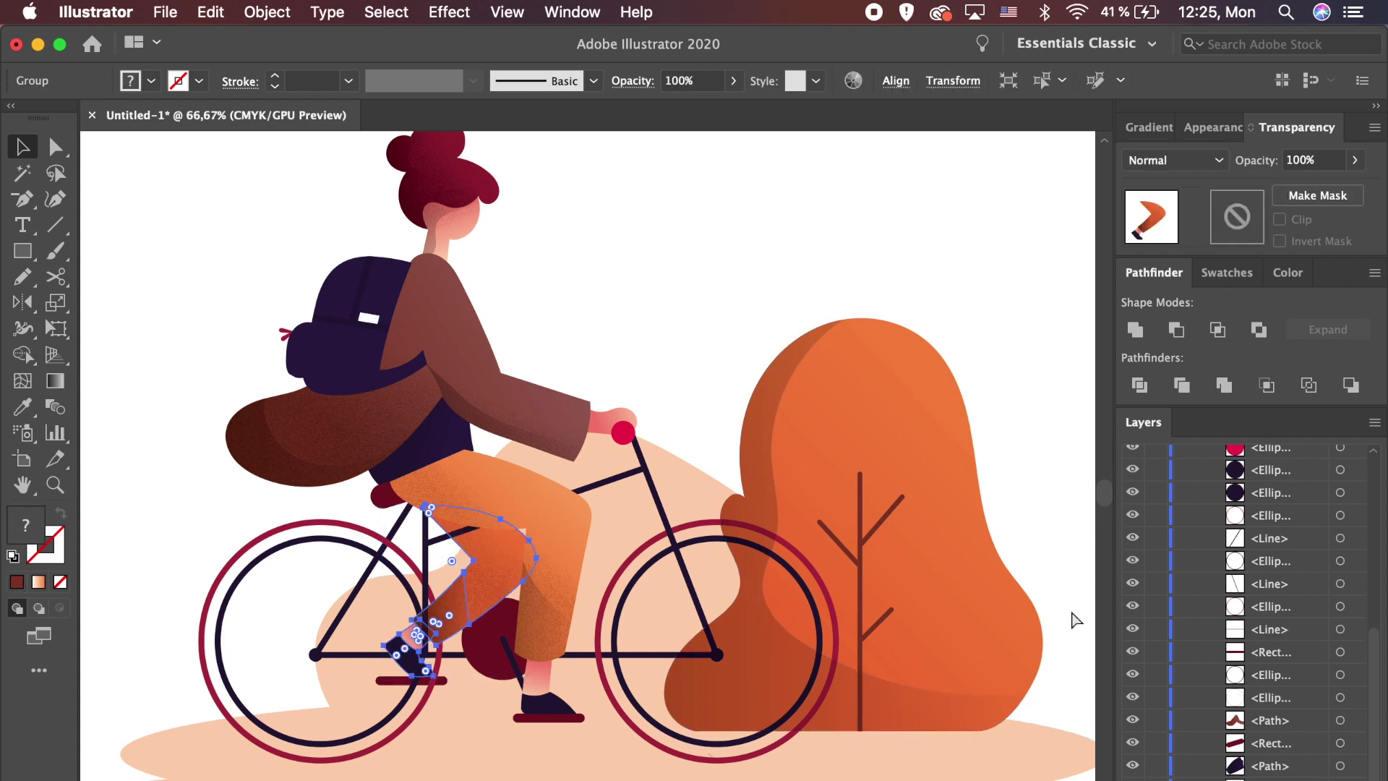
Step: Shift the back-leg group through the stacking order until it sits behind the front leg and the bike parts
key(super+])
key(super+])
key(super+])
key(super+[)
key(super+[)
key(super+[)
key(super+[)
key(super+[)
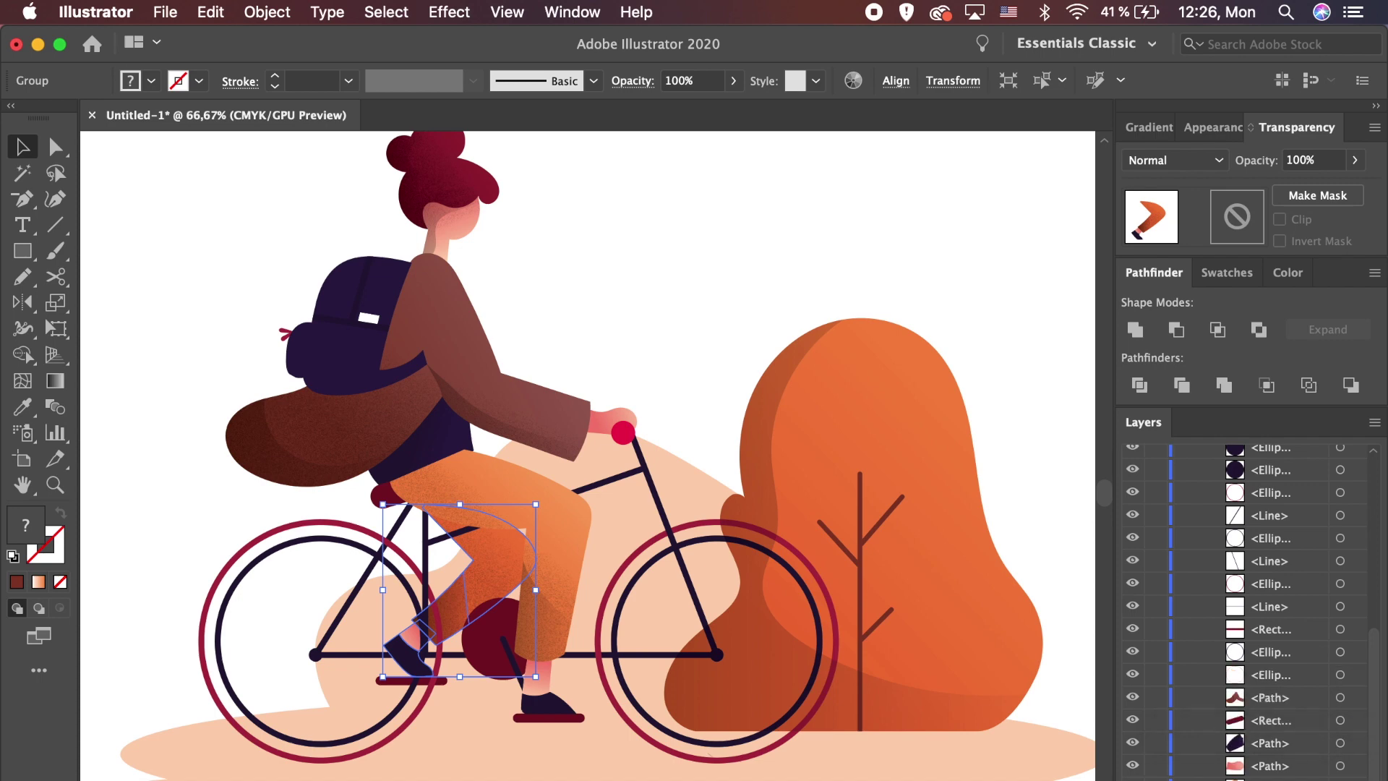
key(super+shift+a)
Step: Group the coat shapes with their shadow and grain overlays and the hand on the handlebar
scroll(237, 412, up, 2)
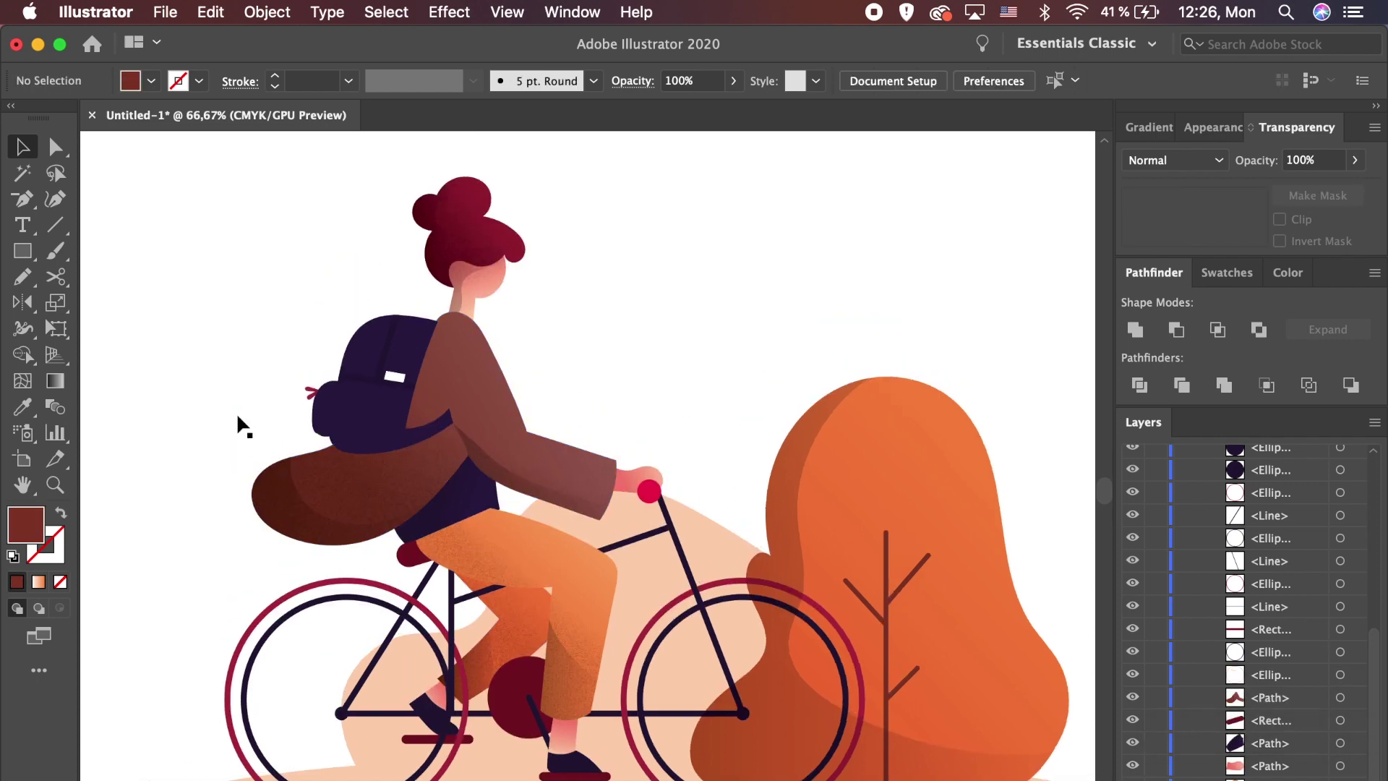
click(507, 488)
drag(271, 514, 272, 516)
key(Delete)
key(super+z)
scroll(1332, 707, down, 3)
shift+click(1340, 677)
key(Delete)
key(super+z)
shift+click(648, 473)
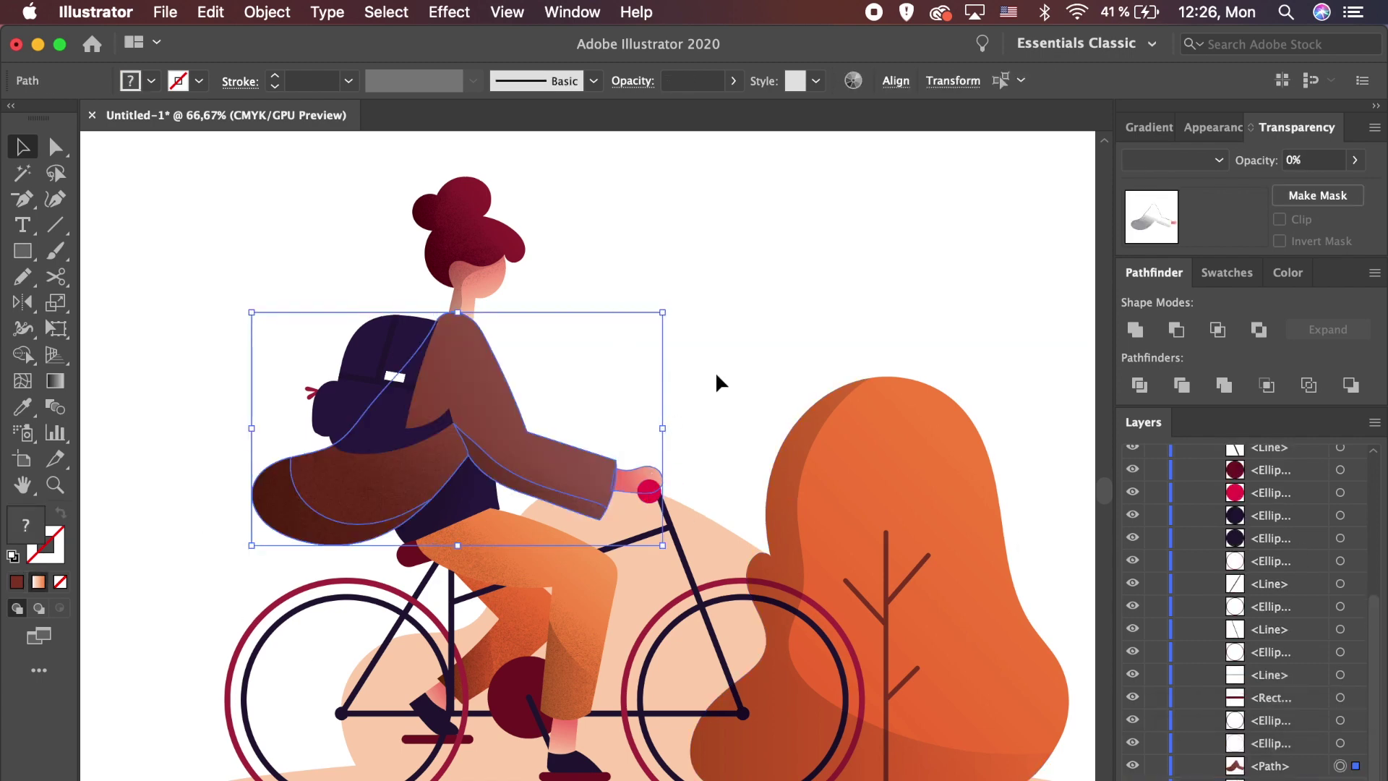
key(super+g)
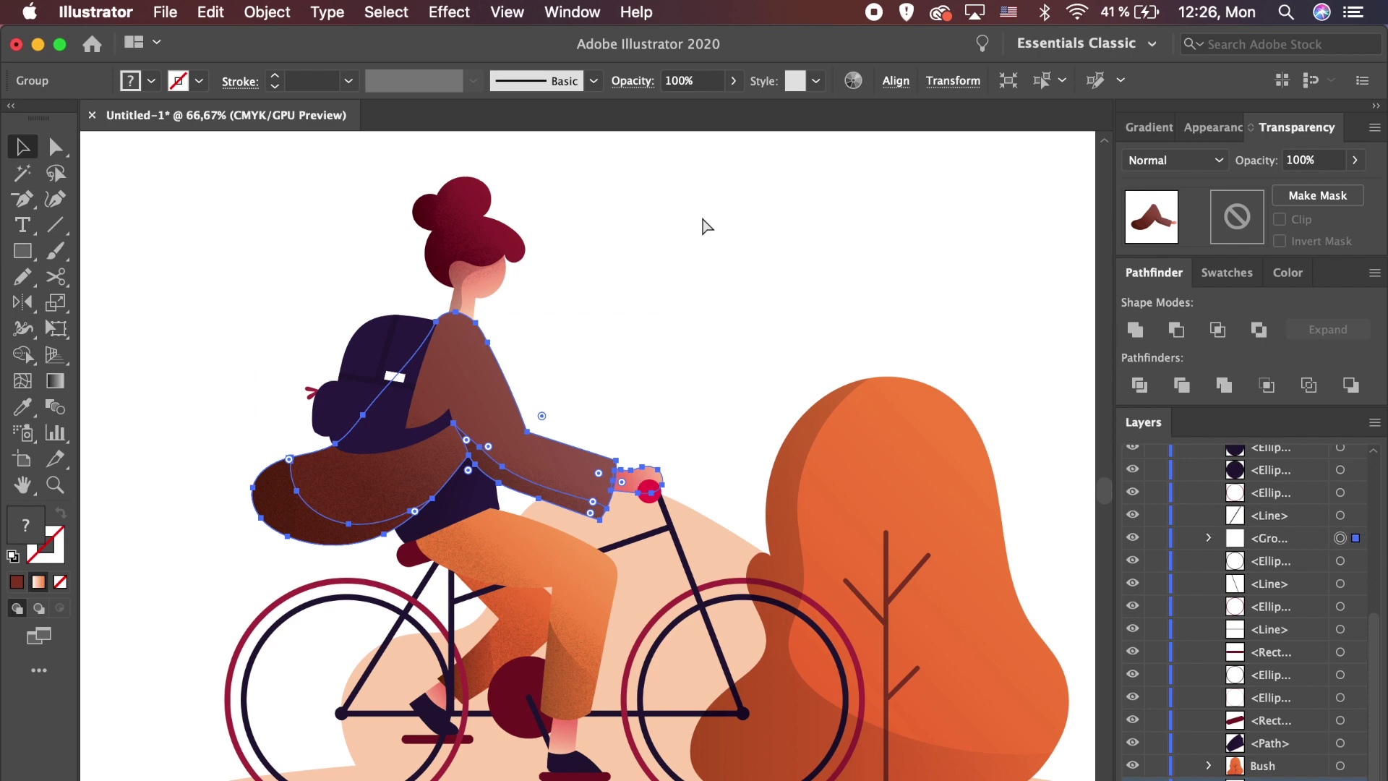
Step: Name the coat and hand group "Upper Body" and the backpack group "Backpack"
double_click(1270, 537)
text(Upper Body)
key(Return)
click(360, 306)
click(396, 374)
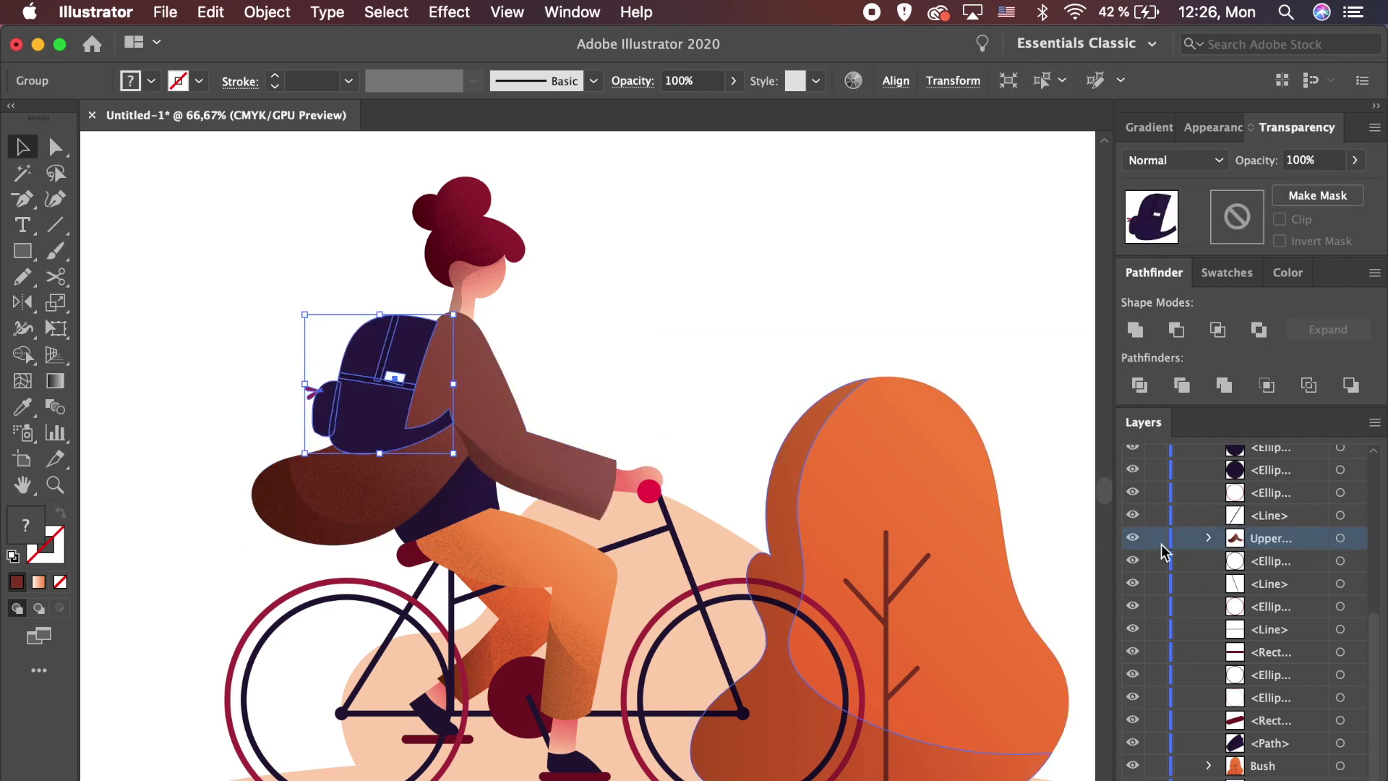
scroll(1336, 654, up, 10)
double_click(1270, 478)
text(Backpack)
key(Return)
click(716, 296)
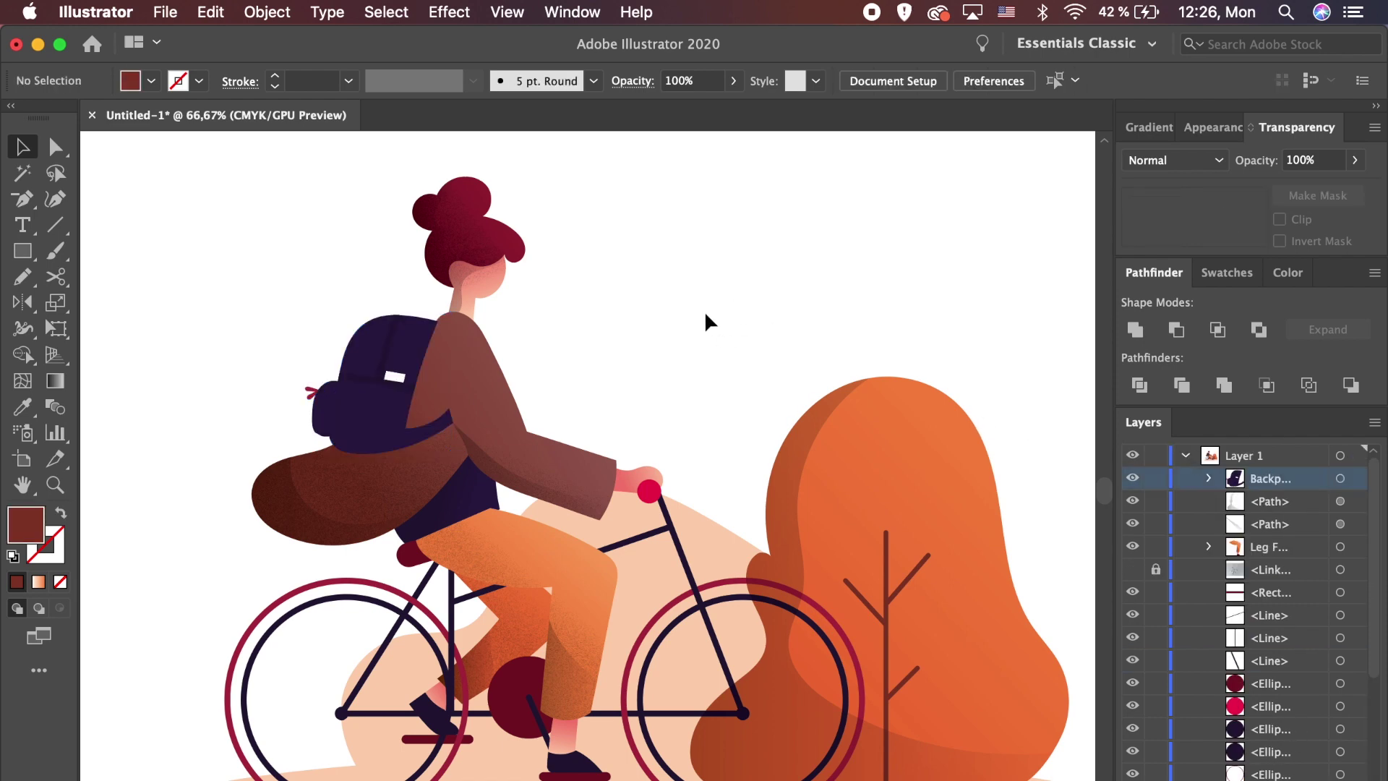
Step: Gather the wheels, frame, pedals and saddle into one group without the bush and legs, and name it "Bike"
scroll(545, 715, down, 3)
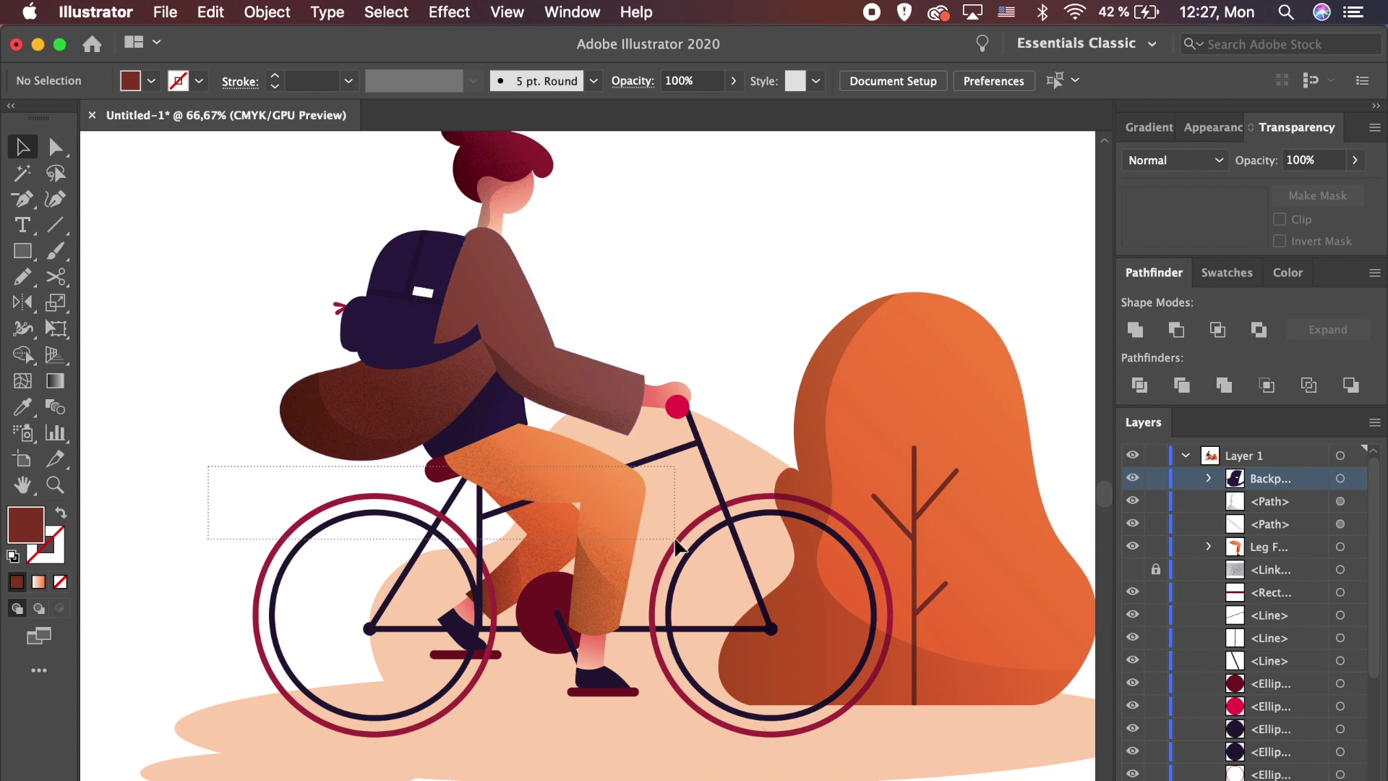
key(super+a)
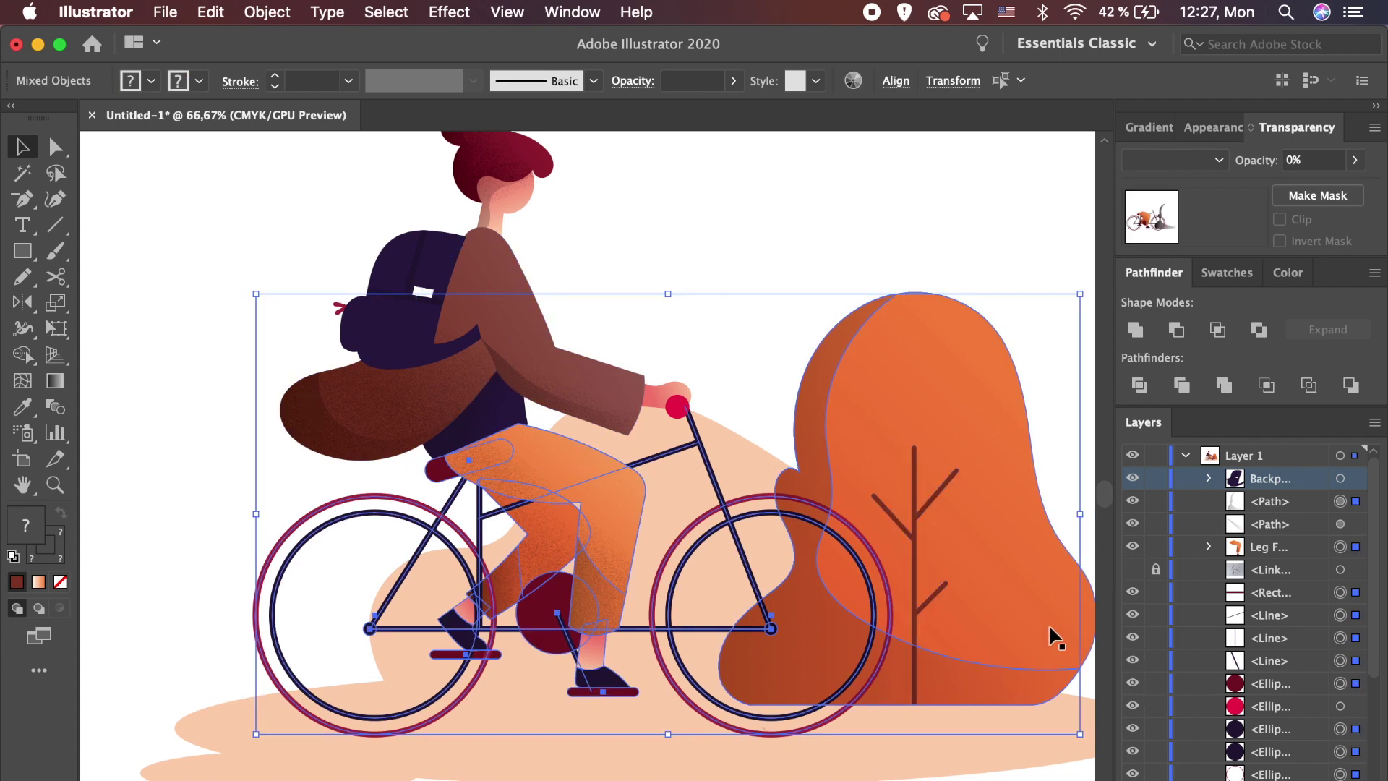
shift+click(797, 414)
shift+click(615, 528)
shift+click(540, 557)
key(super+x)
key(super+f)
double_click(1269, 592)
text(Bike)
key(Return)
click(645, 284)
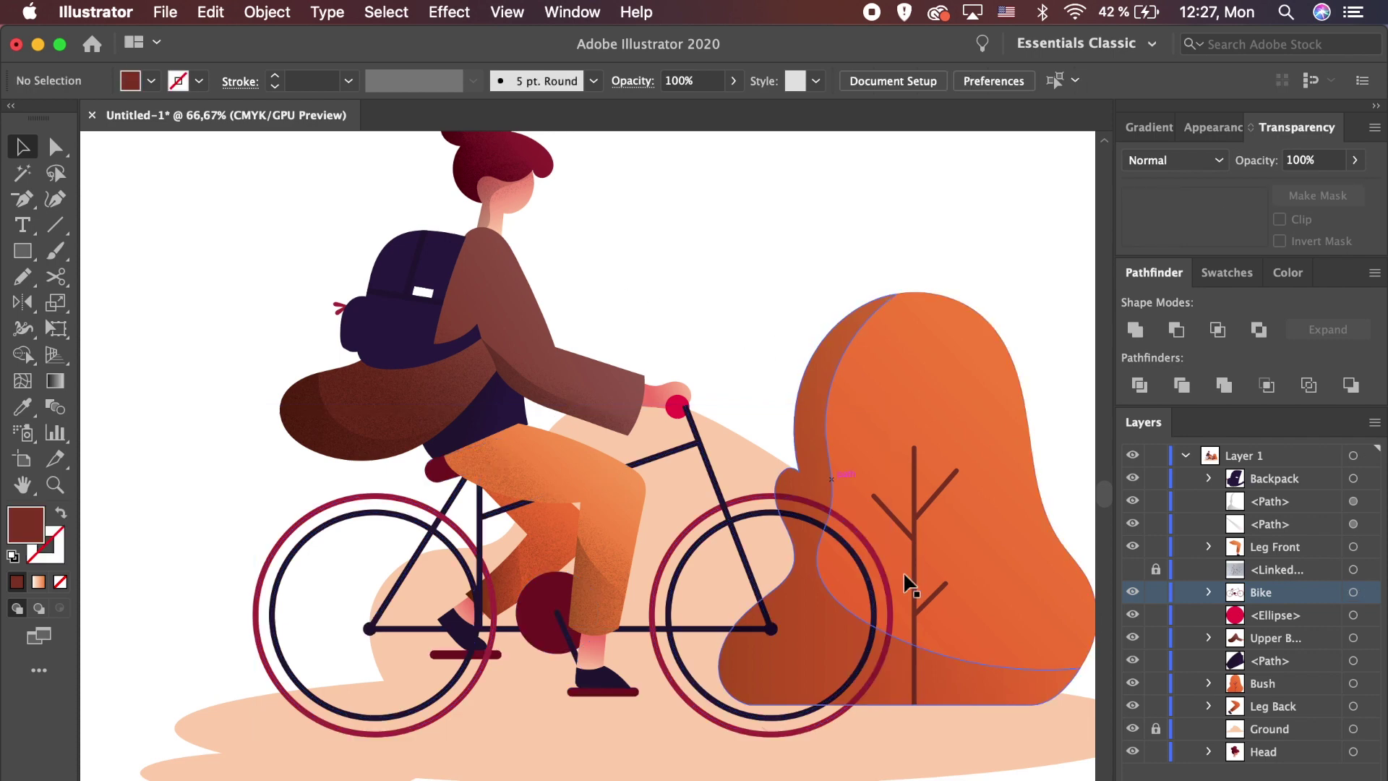
Step: Group the bush and its branches with the dark shadow shape, and name the group "Bush"
click(917, 674)
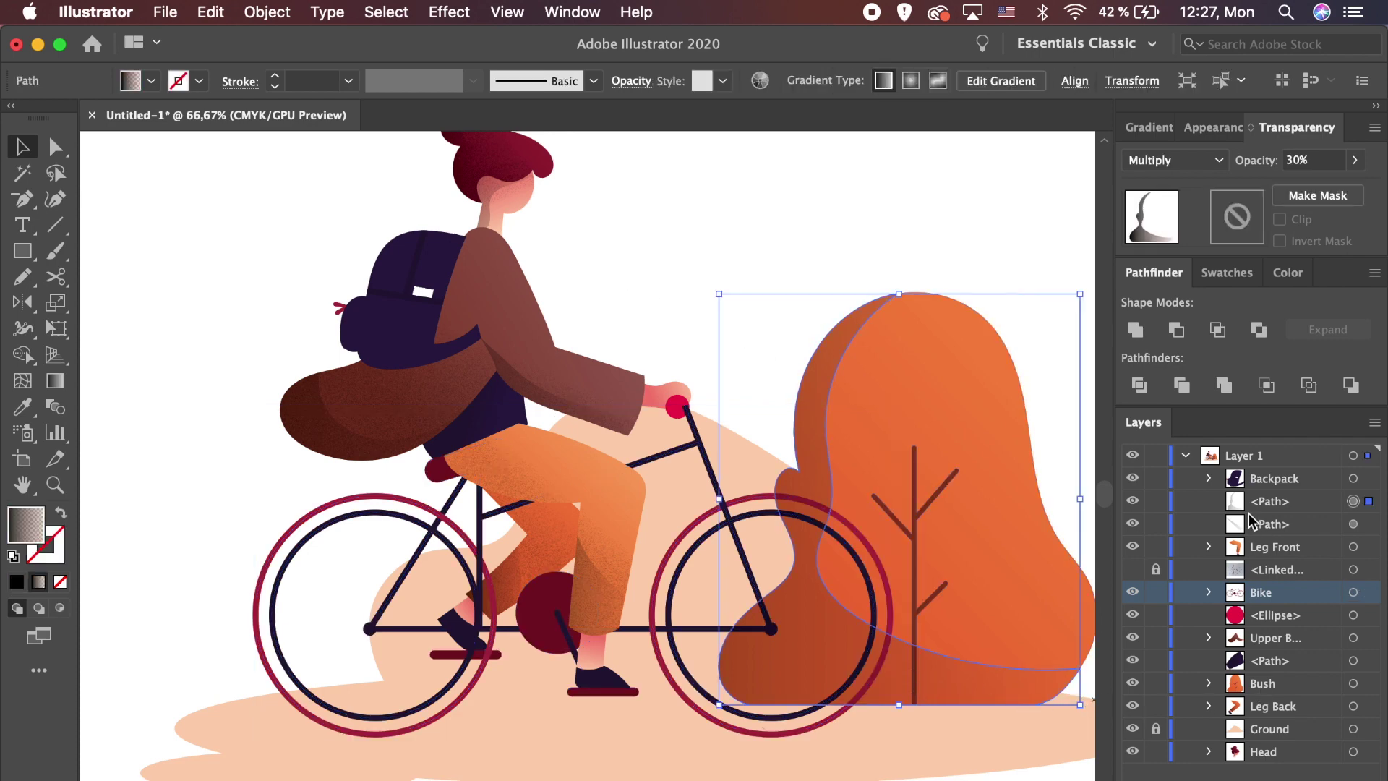
key(super+shift+a)
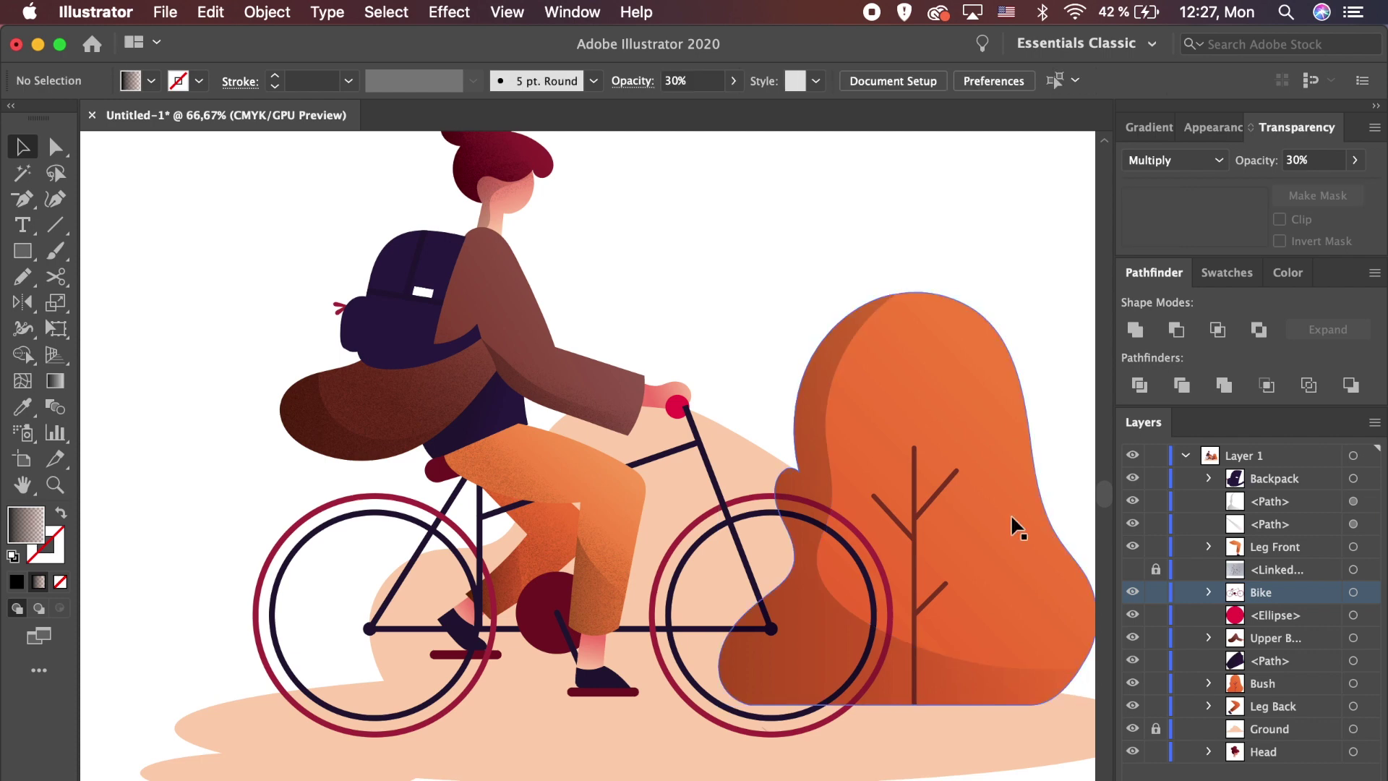
click(1013, 526)
shift+click(813, 445)
key(super+g)
double_click(1265, 502)
text(Bus)
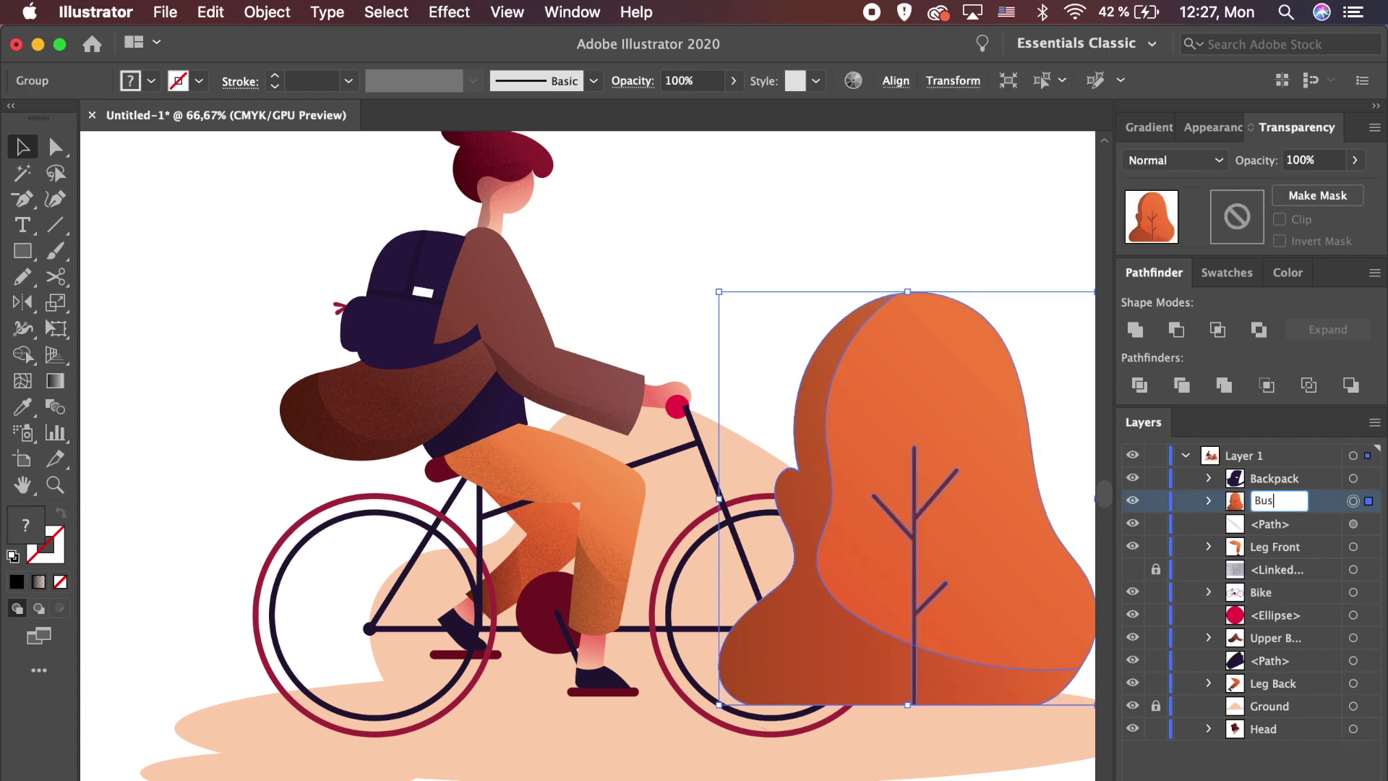
key(Return)
Step: Send the bush group backward in the stacking order until it sits behind the cyclist and just above the ground
key(super+[)
key(super+[)
key(super+[)
key(super+[)
key(super+[)
key(super+[)
key(super+[)
key(super+[)
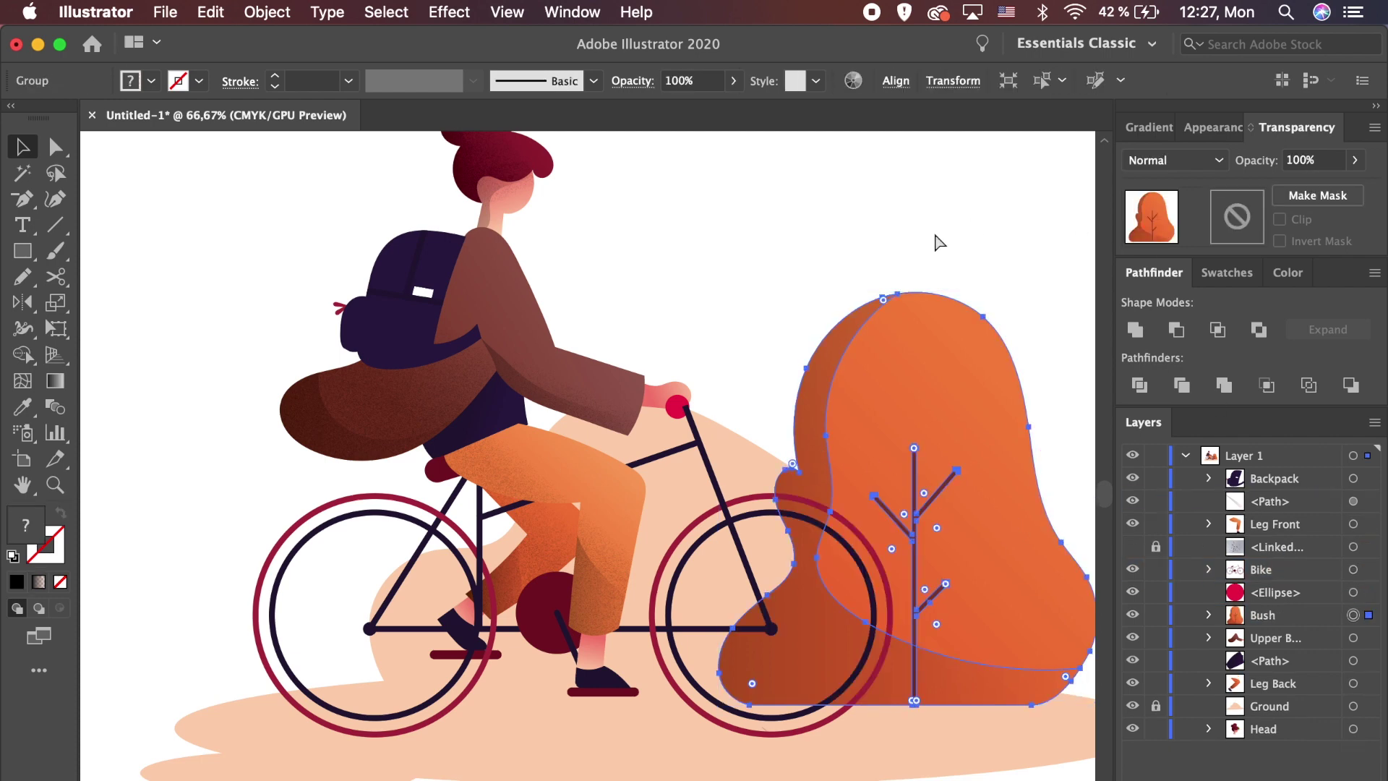
click(793, 185)
Step: Duplicate the orange bush body shape in place at the front of the artwork
key(super+minus)
key(super+minus)
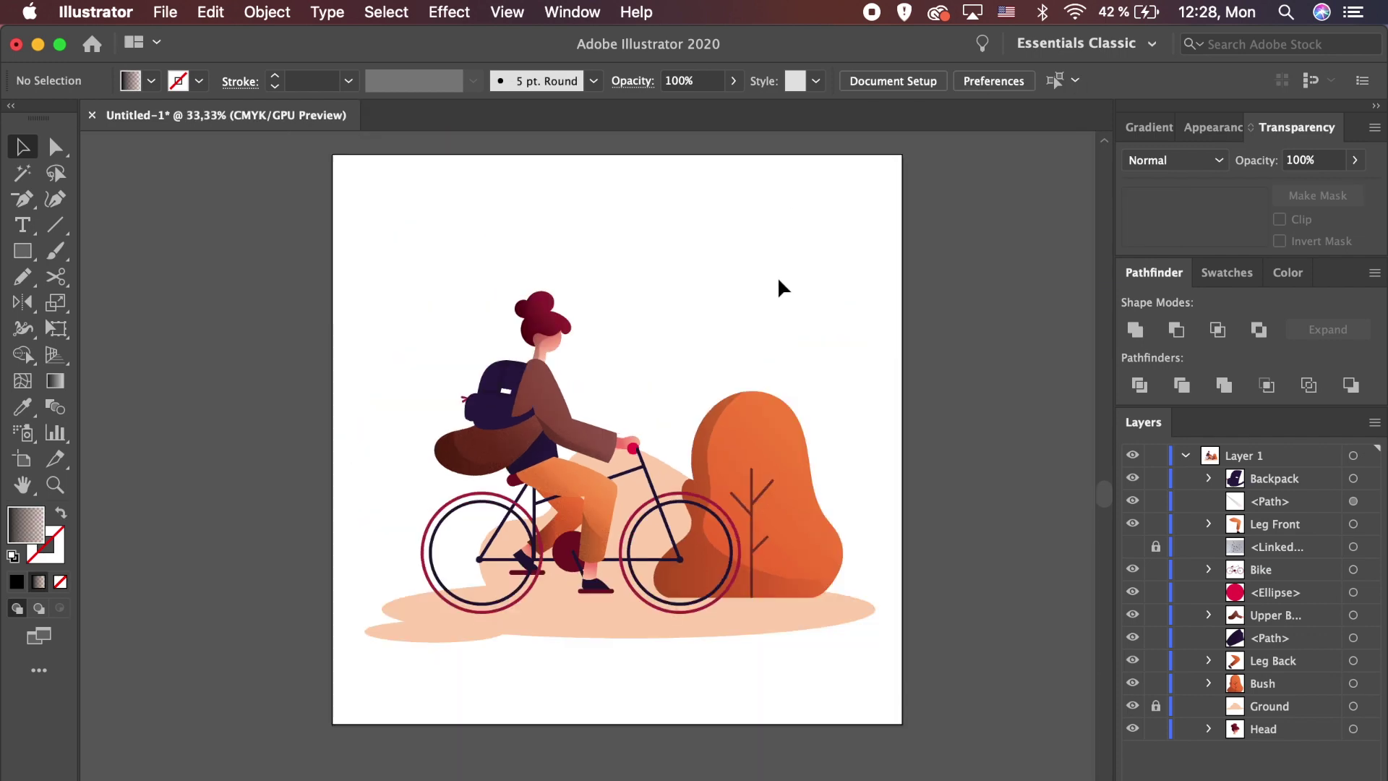
key(a)
click(771, 543)
key(super+c)
key(super+f)
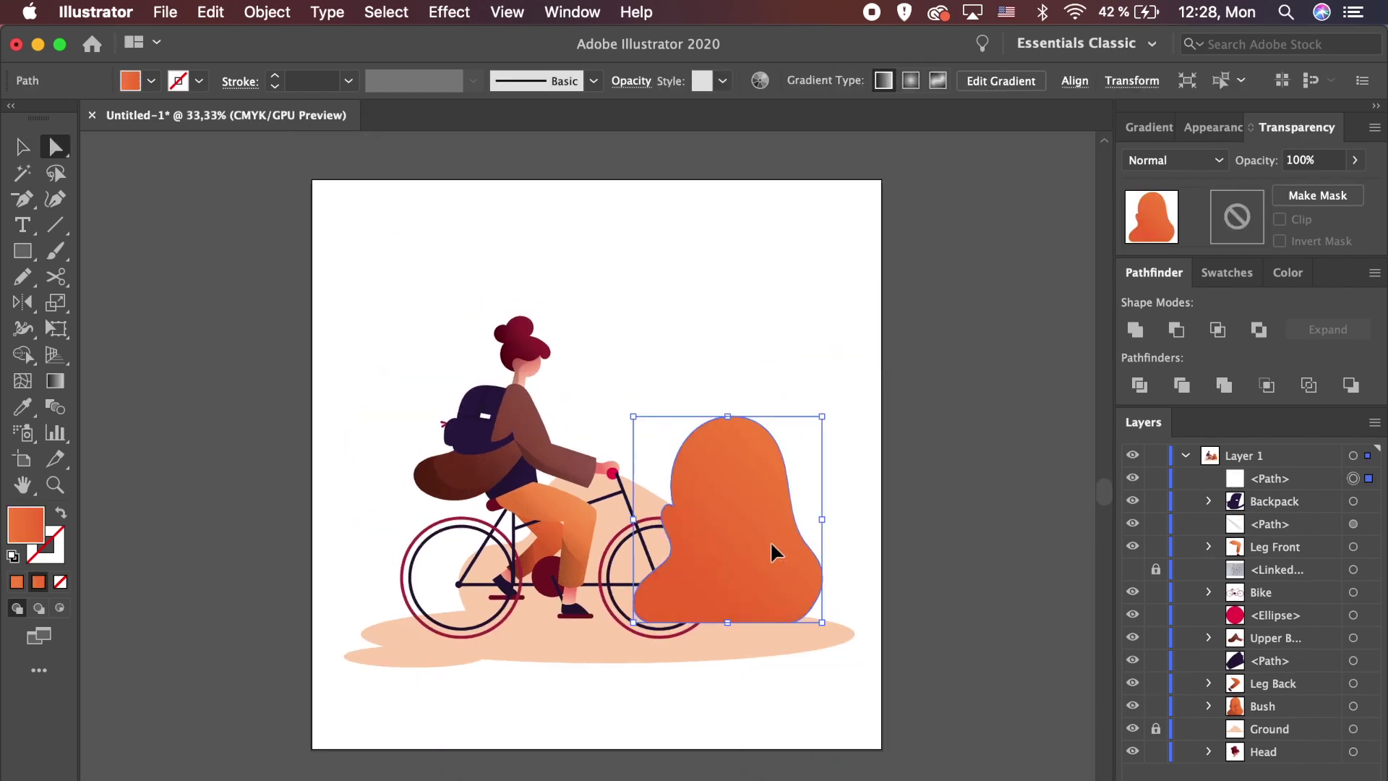
Step: Change the first gradient stop of the bush copy to white so it fades from white to orange
key(super+F9)
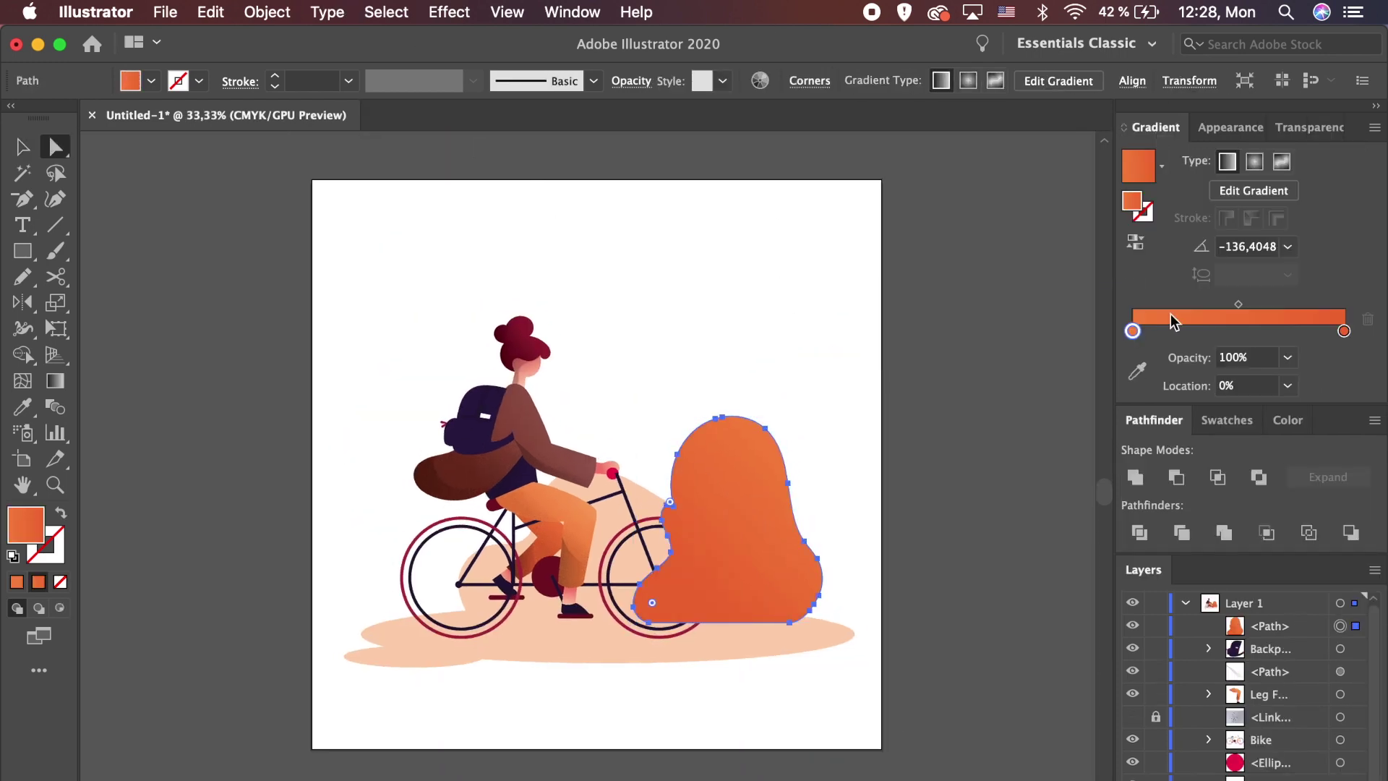
double_click(1133, 331)
click(1118, 520)
click(1146, 338)
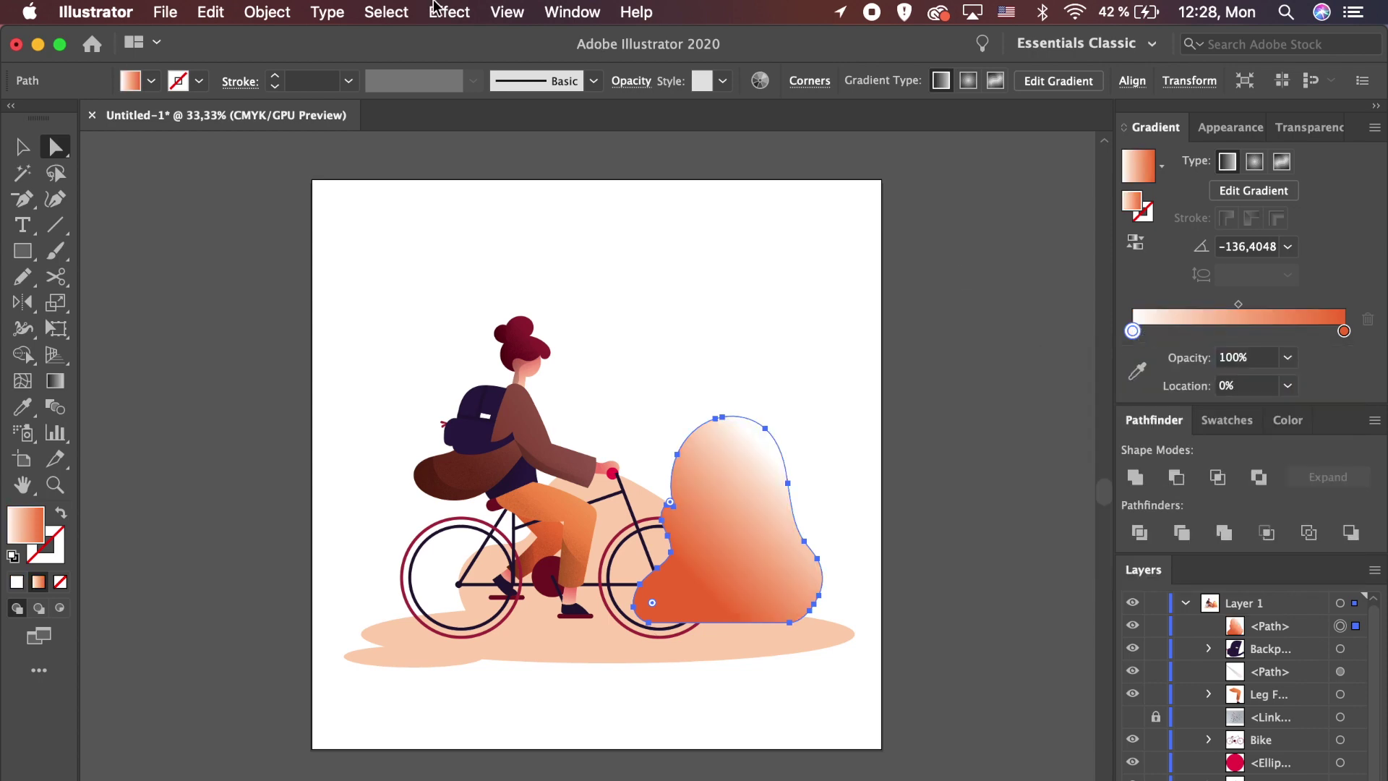
Step: Apply the Grain texture effect to the bush copy with intensity 6, contrast 3 and the Stippled grain type
click(438, 10)
mouse_move(557, 550)
click(772, 571)
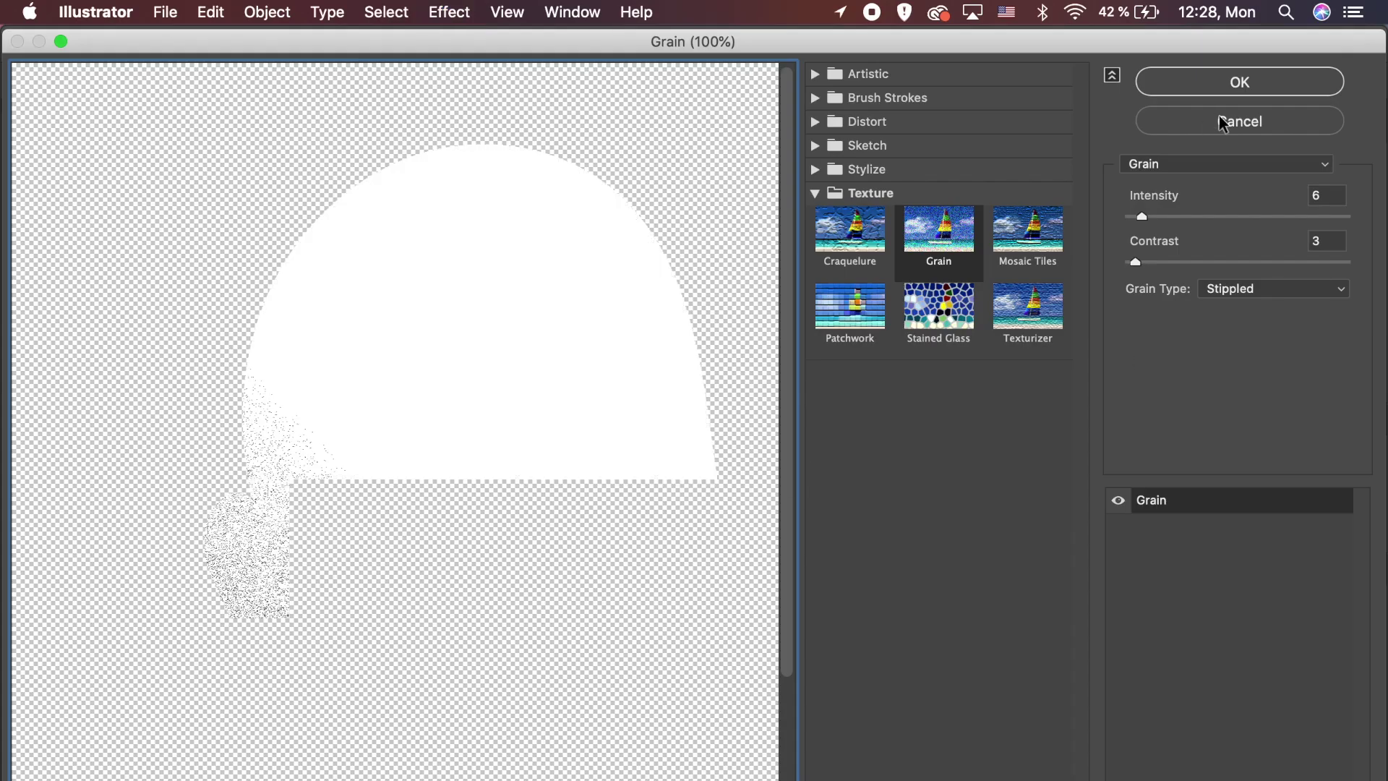
click(1239, 80)
Step: Set the blending mode of the grainy bush copy to Multiply and deselect it
click(1296, 126)
click(1171, 160)
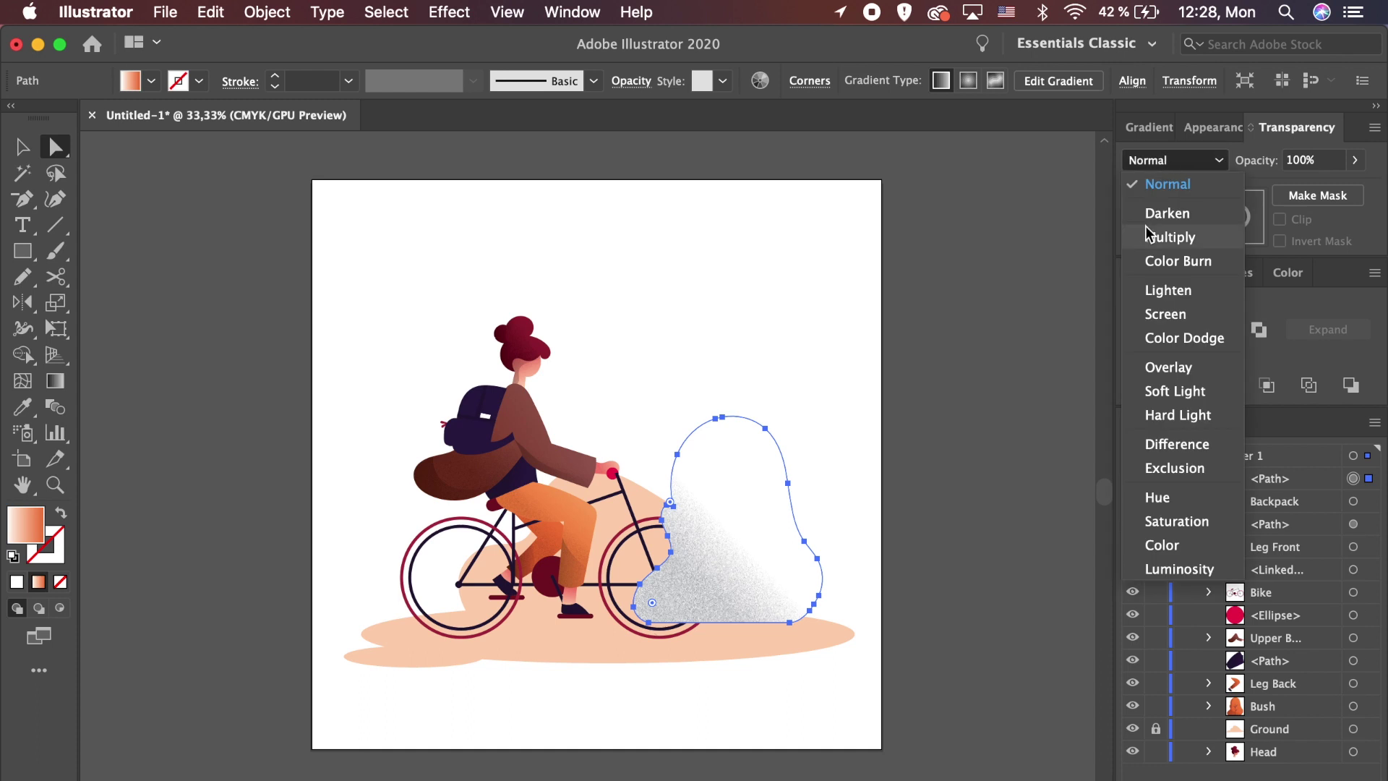
click(1150, 230)
click(1056, 419)
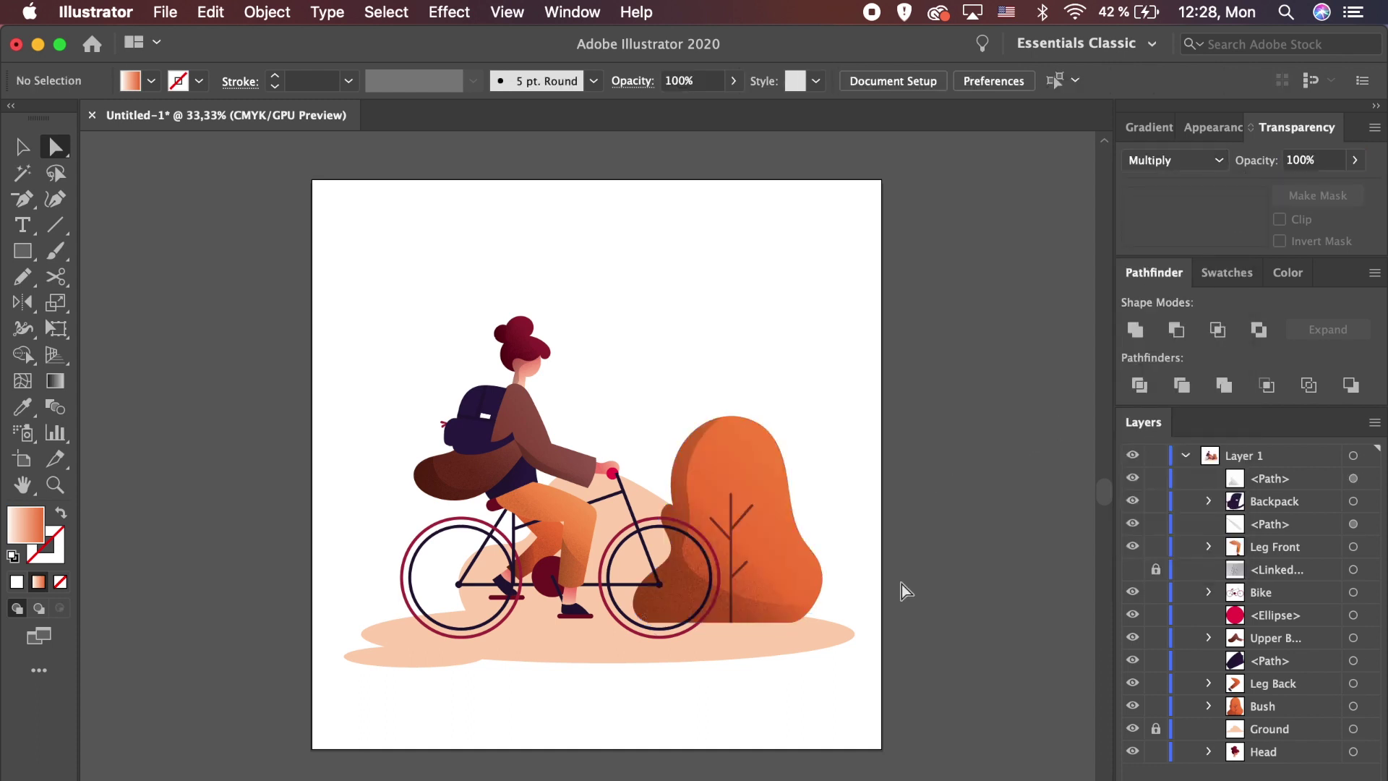
Step: Group the grain shape with the existing bush group and name the new group "Bush"
key(v)
drag(757, 574, 756, 574)
key(ctrl+g)
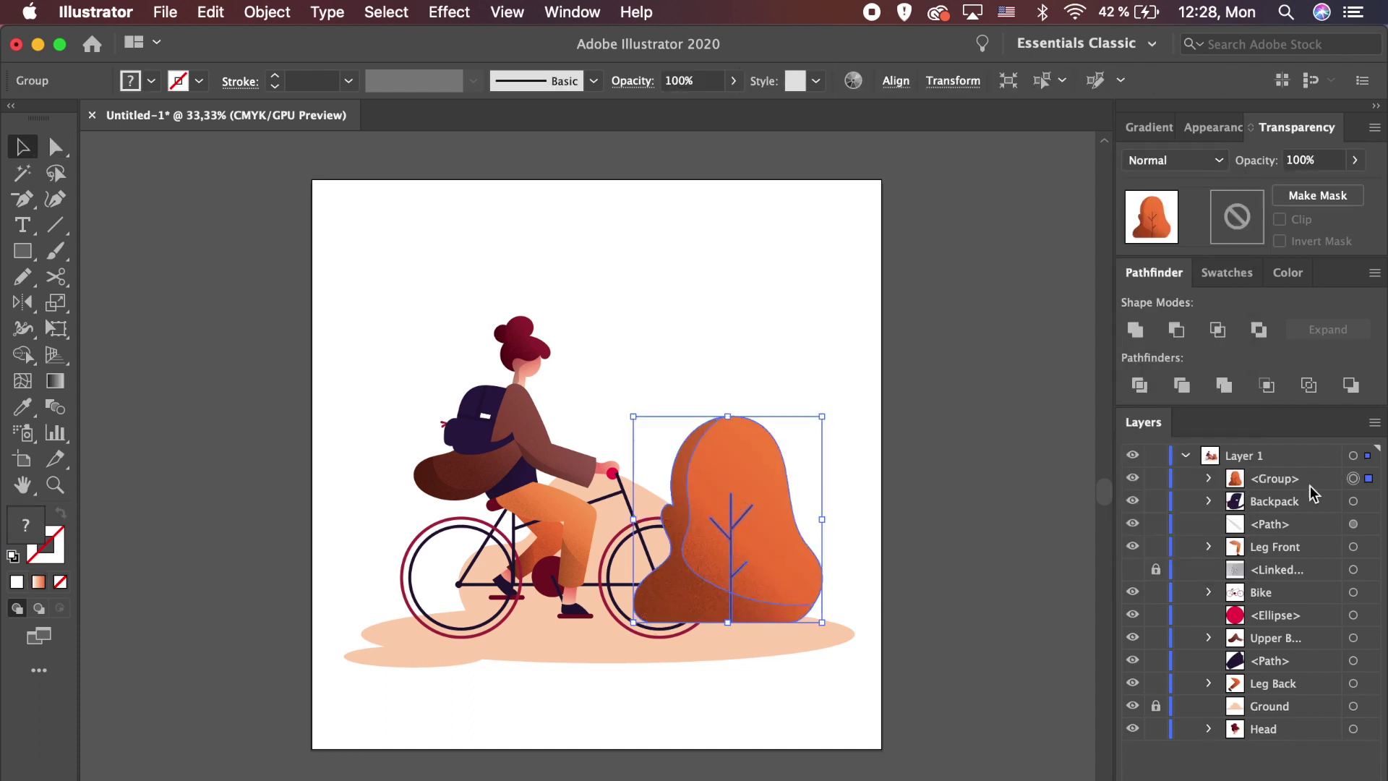
double_click(1272, 477)
text(Bush)
key(Return)
Step: Send the regrouped bush backward in the stacking order, behind the bike and the Upper Body group, and deselect it
key(ctrl+bracketleft)
key(ctrl+bracketleft)
key(ctrl+bracketleft)
key(ctrl+bracketleft)
key(ctrl+bracketleft)
key(ctrl+bracketleft)
key(ctrl+bracketleft)
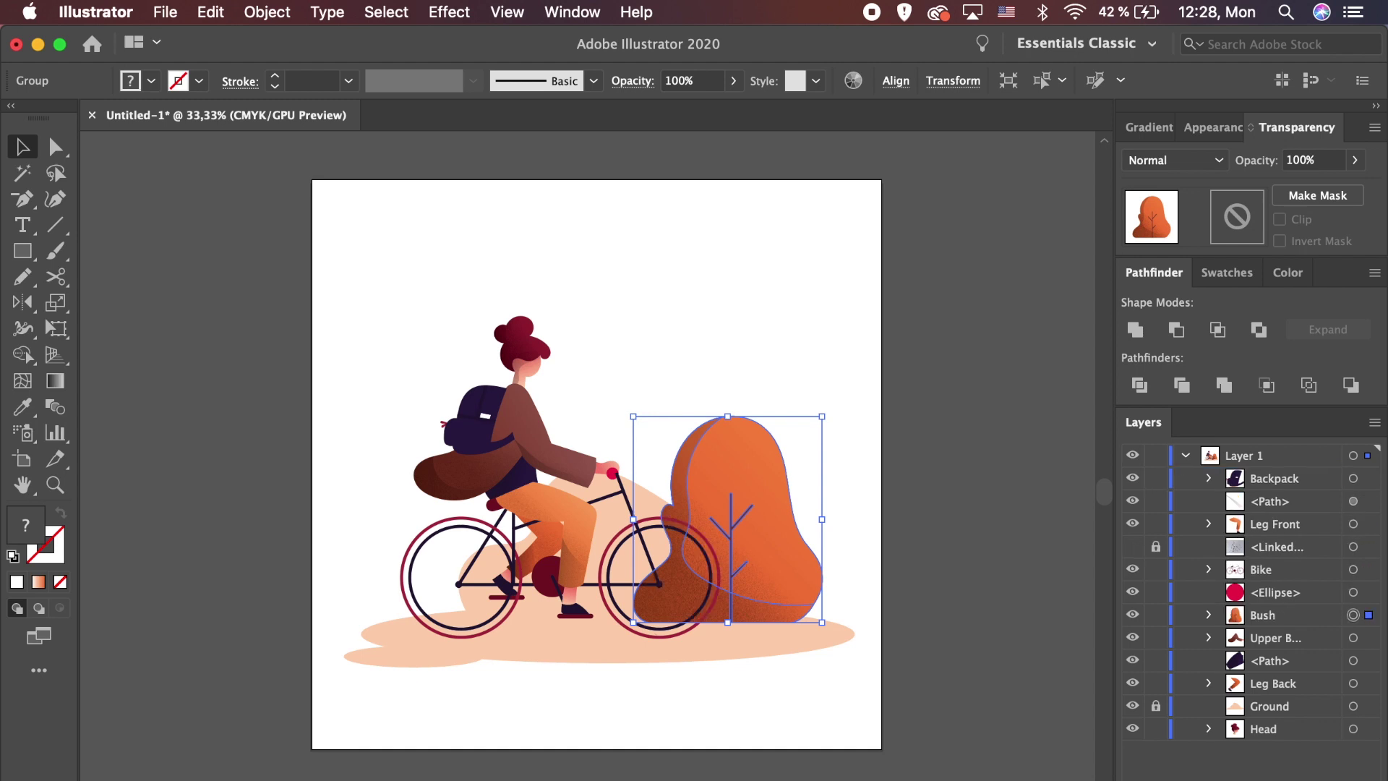
click(1078, 425)
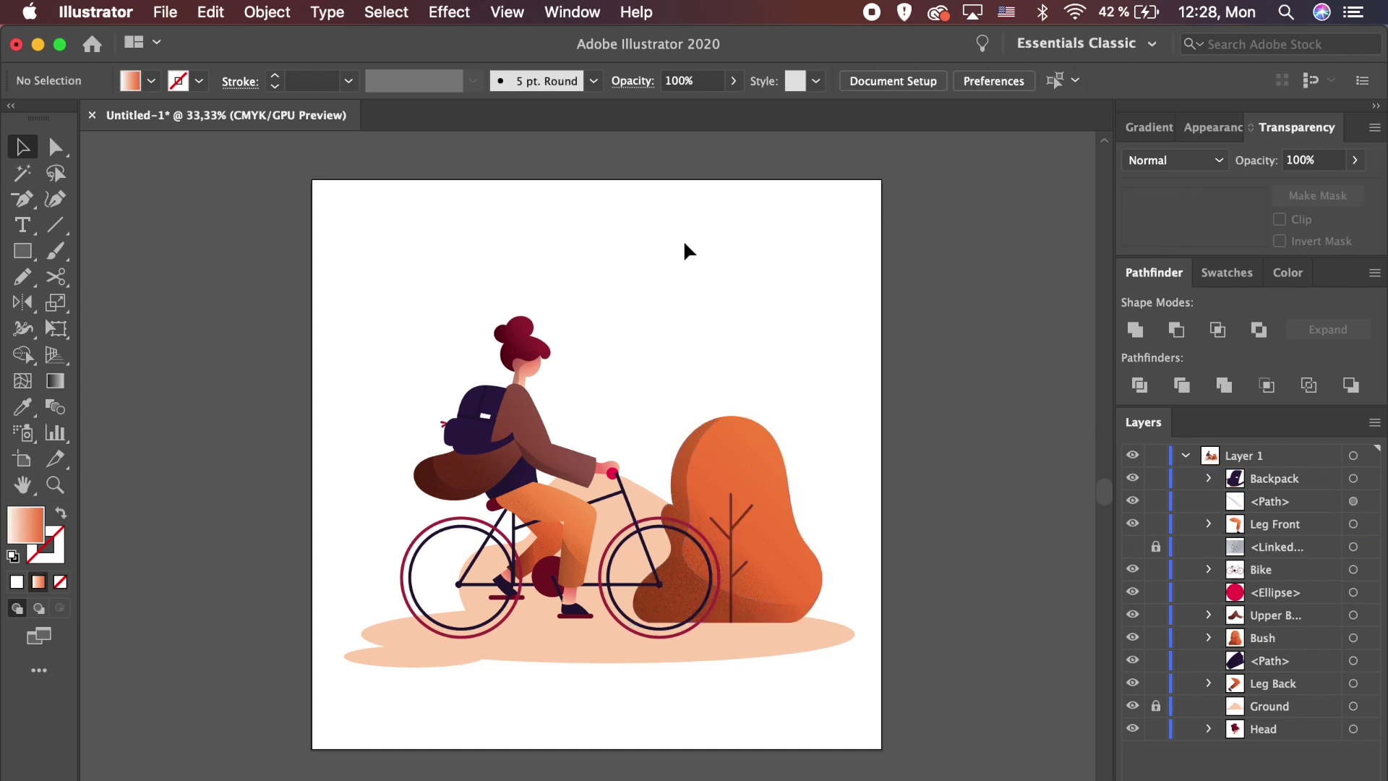
Step: Reduce the opacity of the bush's grain shading shape to 70% and deselect it
key(a)
click(793, 582)
click(1320, 165)
text(70)
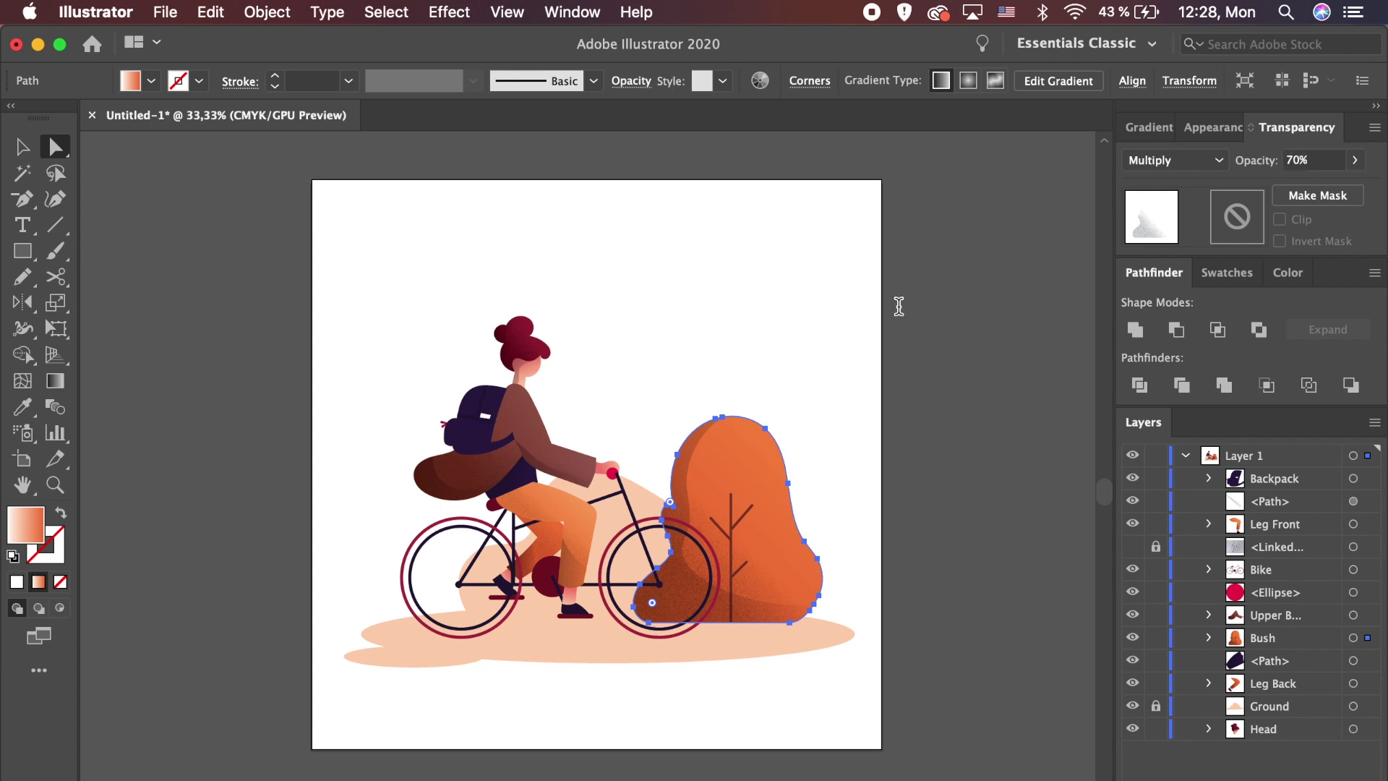
click(815, 302)
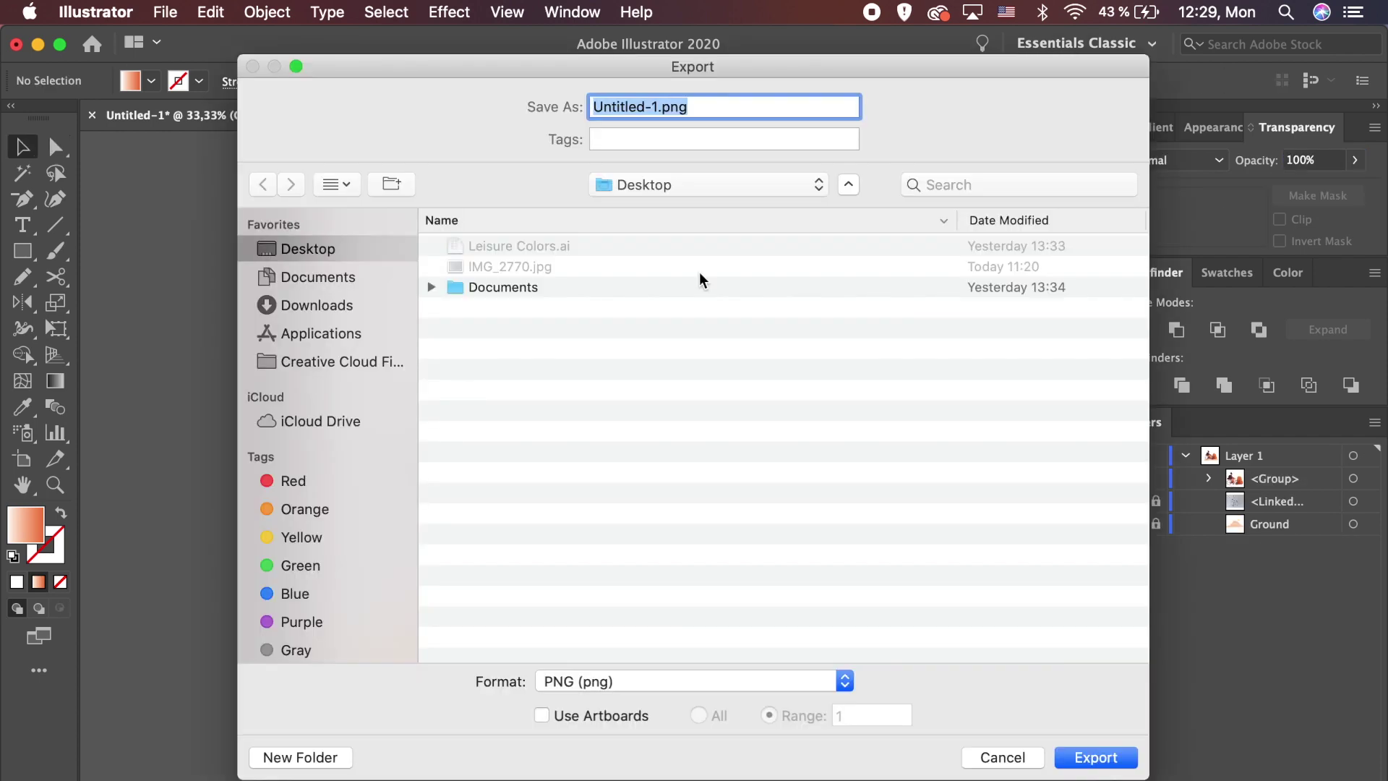
Step: Export the illustration to the Desktop as a PNG named "artwork" with Use Artboards enabled
text(artwork)
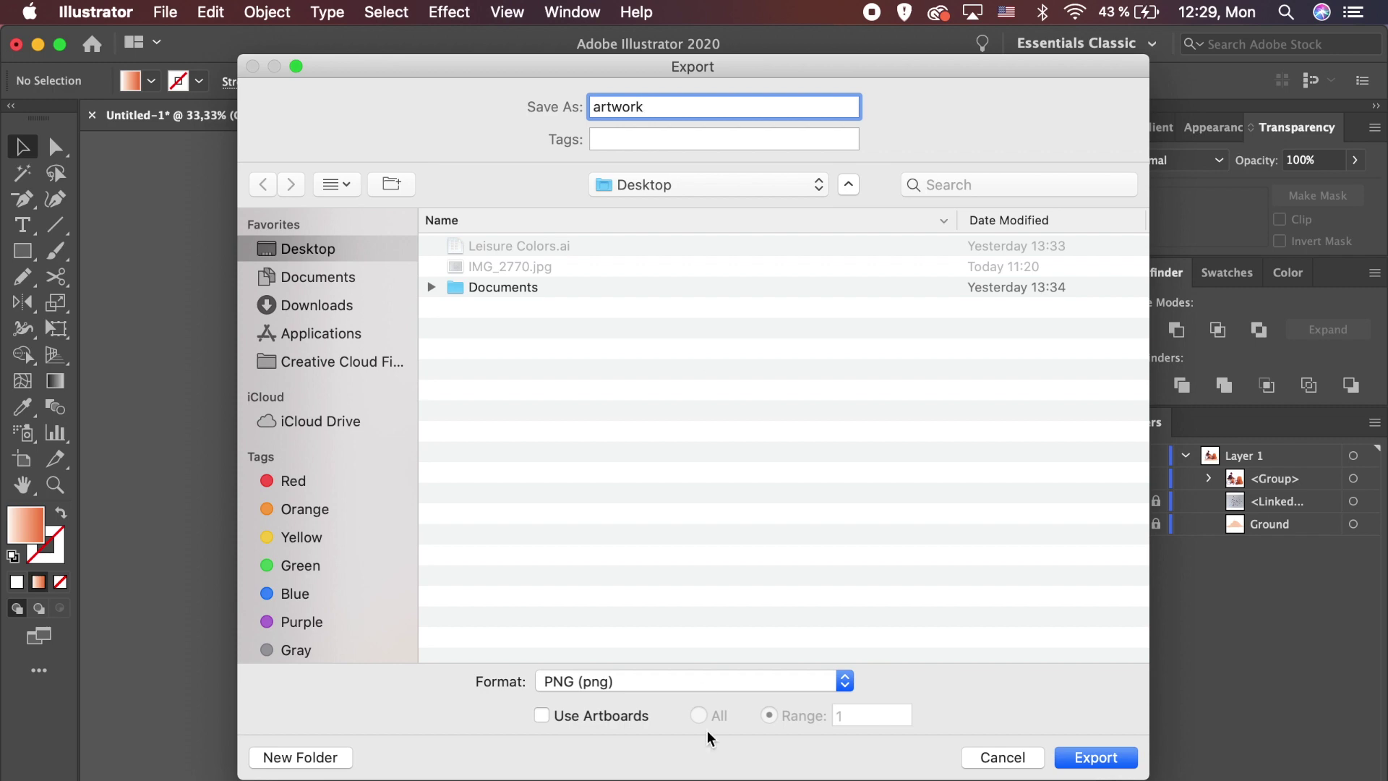
click(541, 716)
click(1095, 756)
click(754, 599)
click(730, 651)
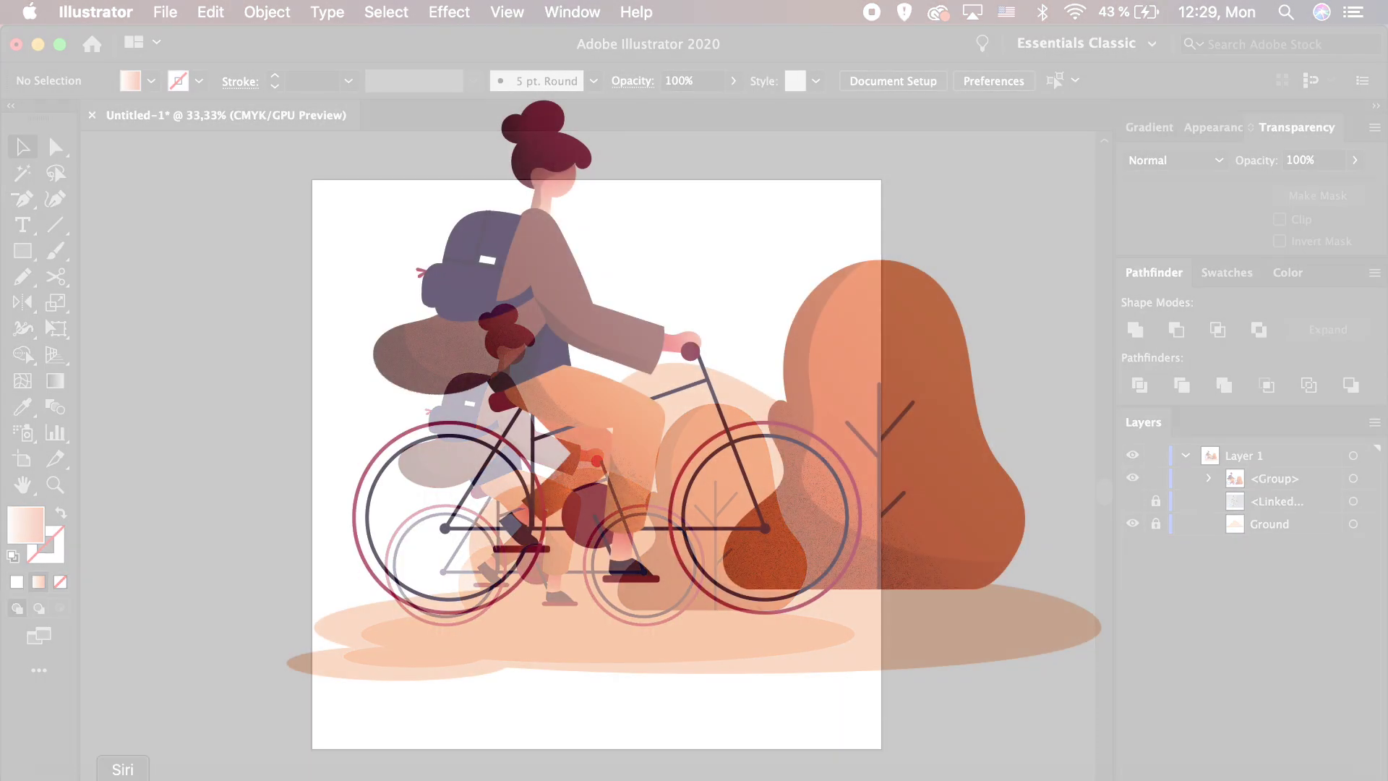